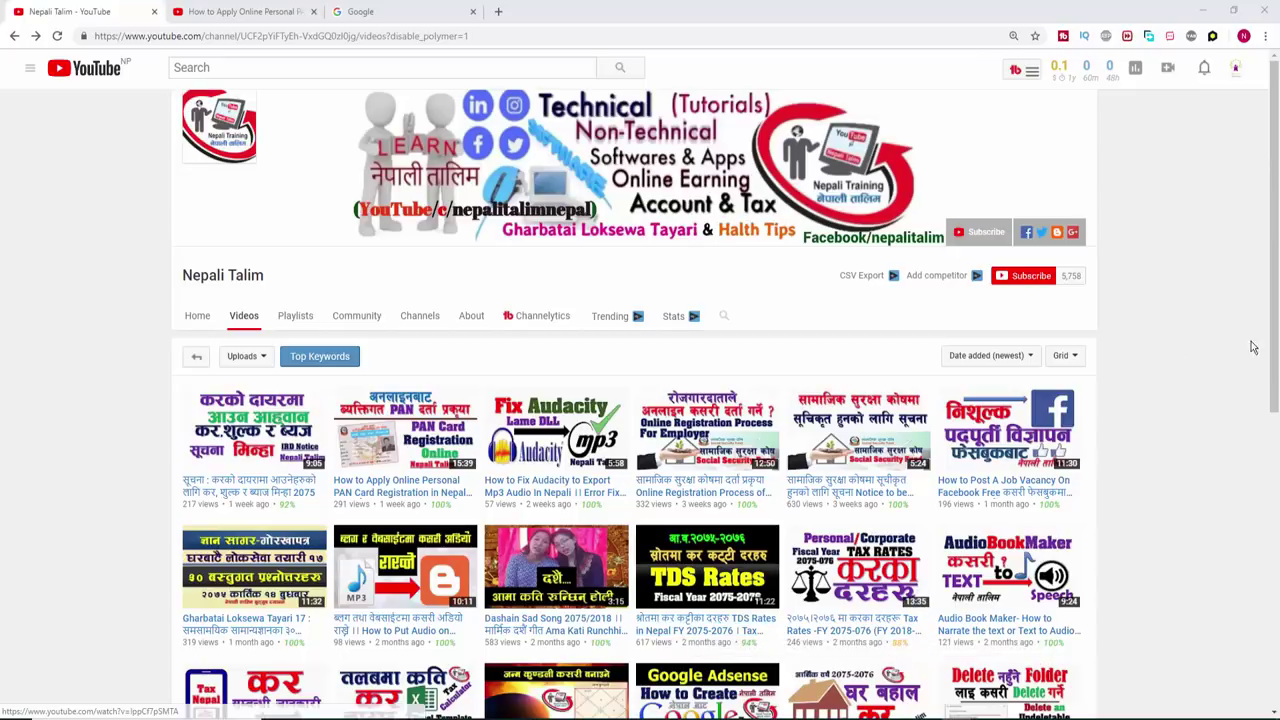
# Scroll down the YouTube channel page before going back to the Mangsir 2075 TDS workbook.
pyautogui.scroll(-1, 1277, 352)
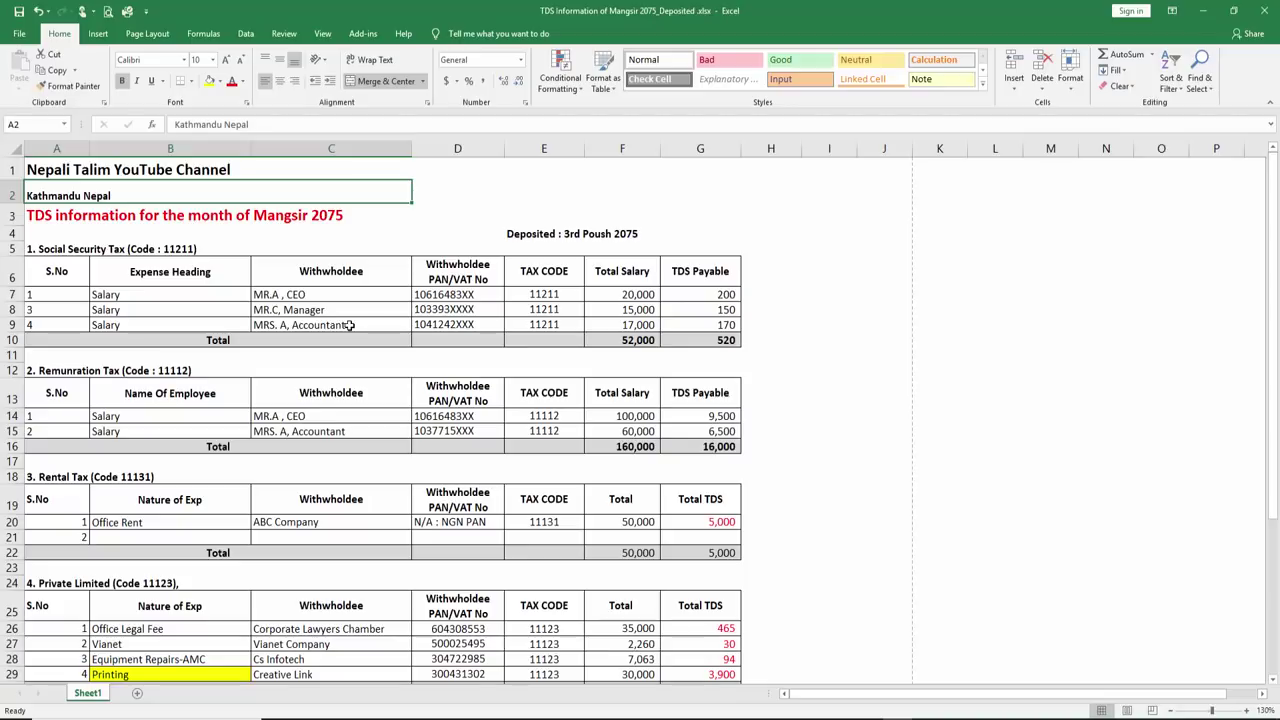
# Inspect the first Social Security entries and total, then scroll to show rows 8–38 through GRAND TOTAL.
pyautogui.click(330, 297)
pyautogui.click(445, 340)
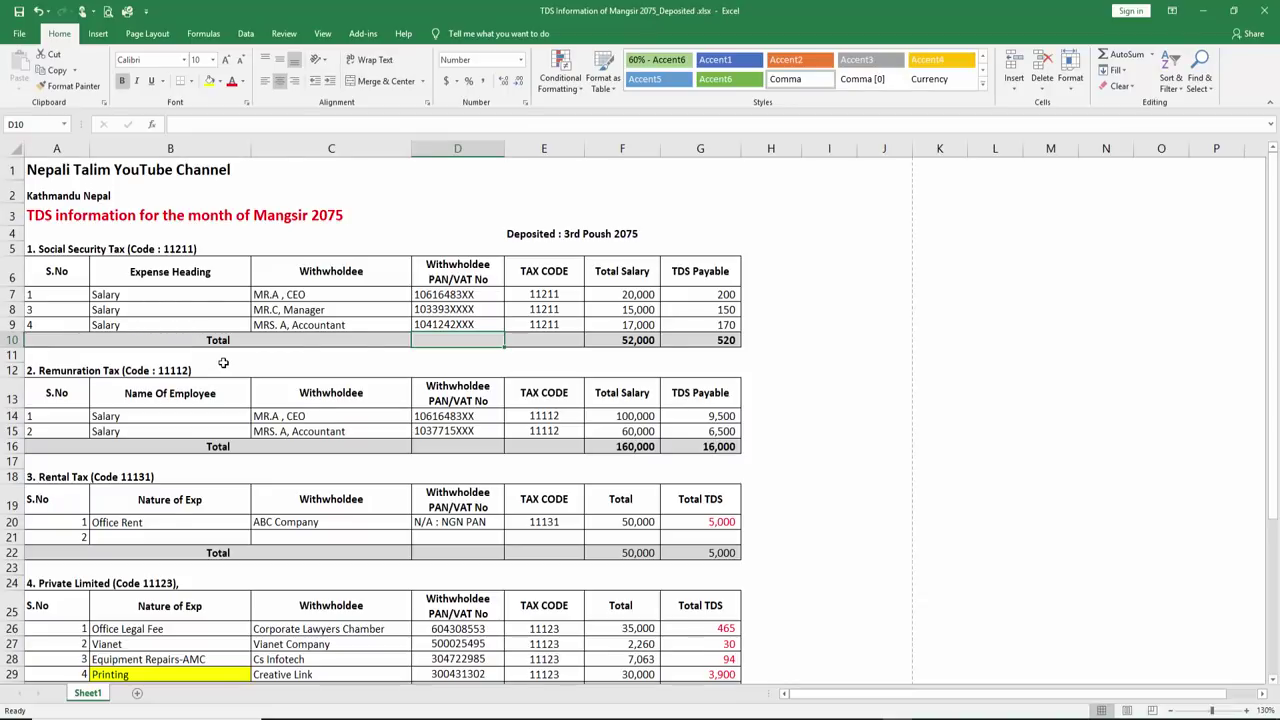
pyautogui.click(28, 251)
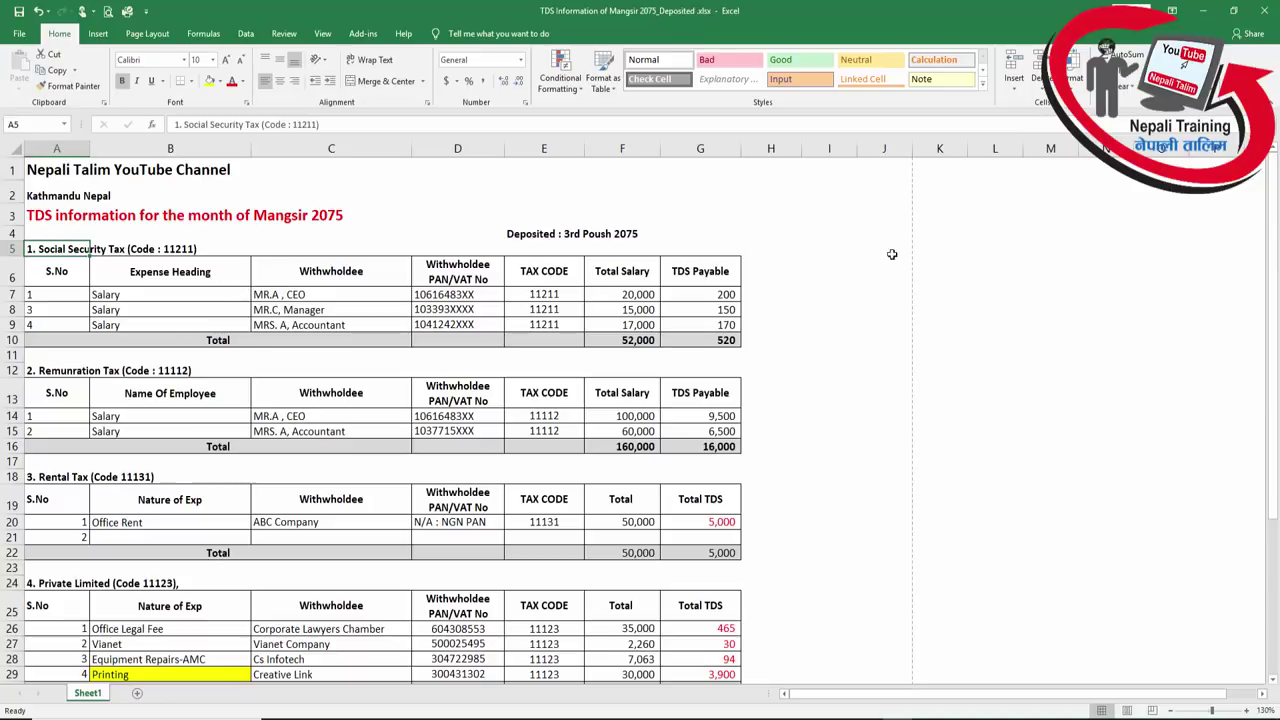
pyautogui.moveTo(1271, 228)
pyautogui.mouseDown()
pyautogui.moveTo(1275, 288)
pyautogui.moveTo(1274, 230)
pyautogui.mouseUp()
# Verify G38's =G36+G30+G22+G16+G10 formula gives the 29,009 grand TDS, then scroll back to the top.
pyautogui.scroll(-3, 1274, 320)
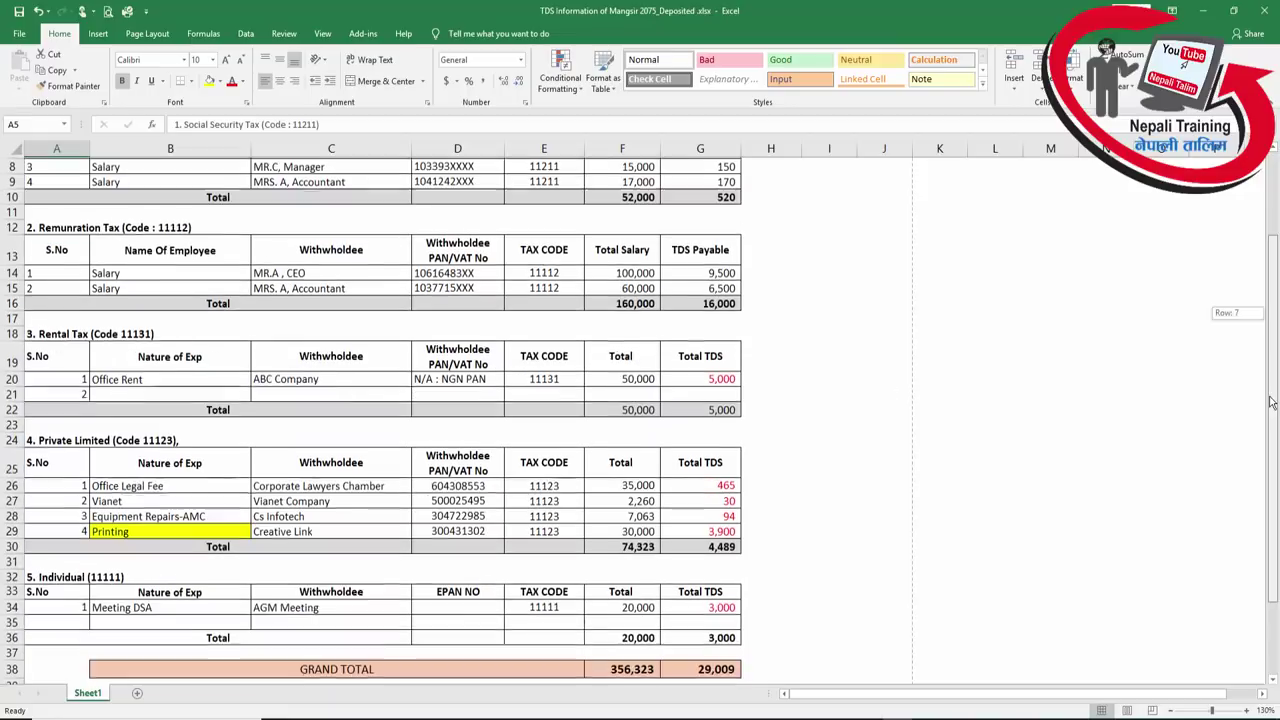
pyautogui.click(730, 667)
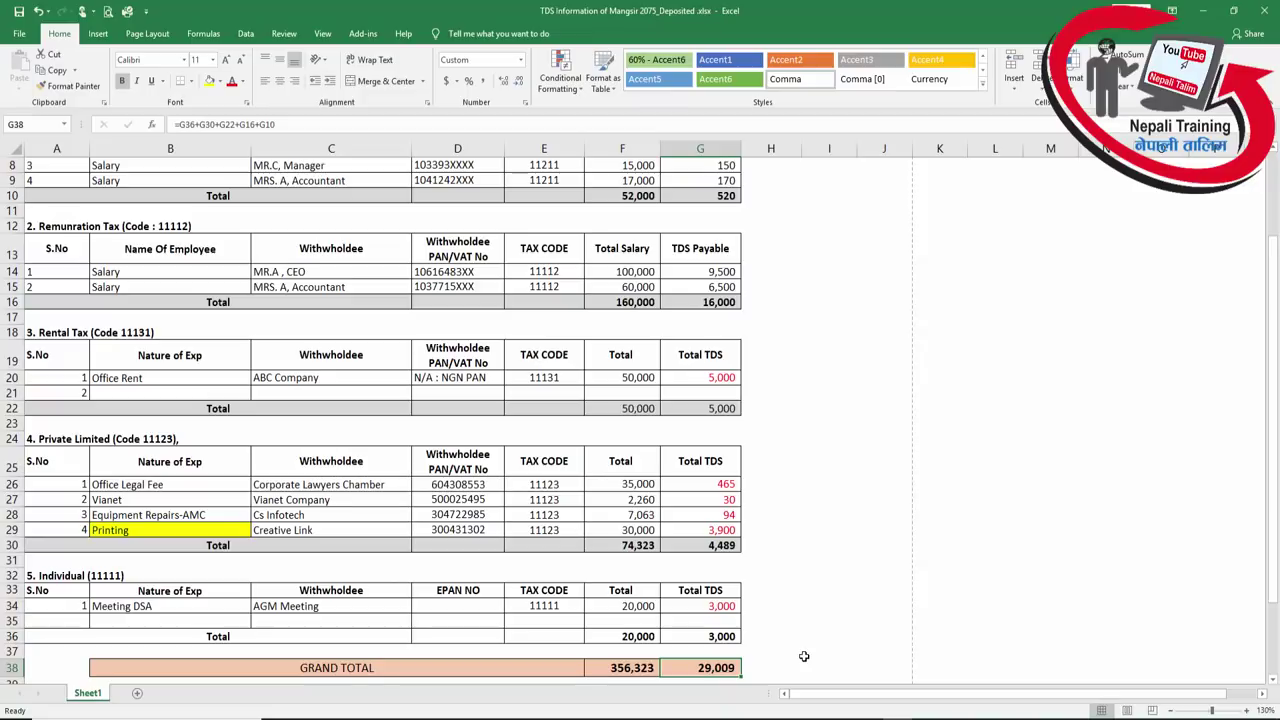
pyautogui.moveTo(1274, 497); pyautogui.dragTo(1274, 490)
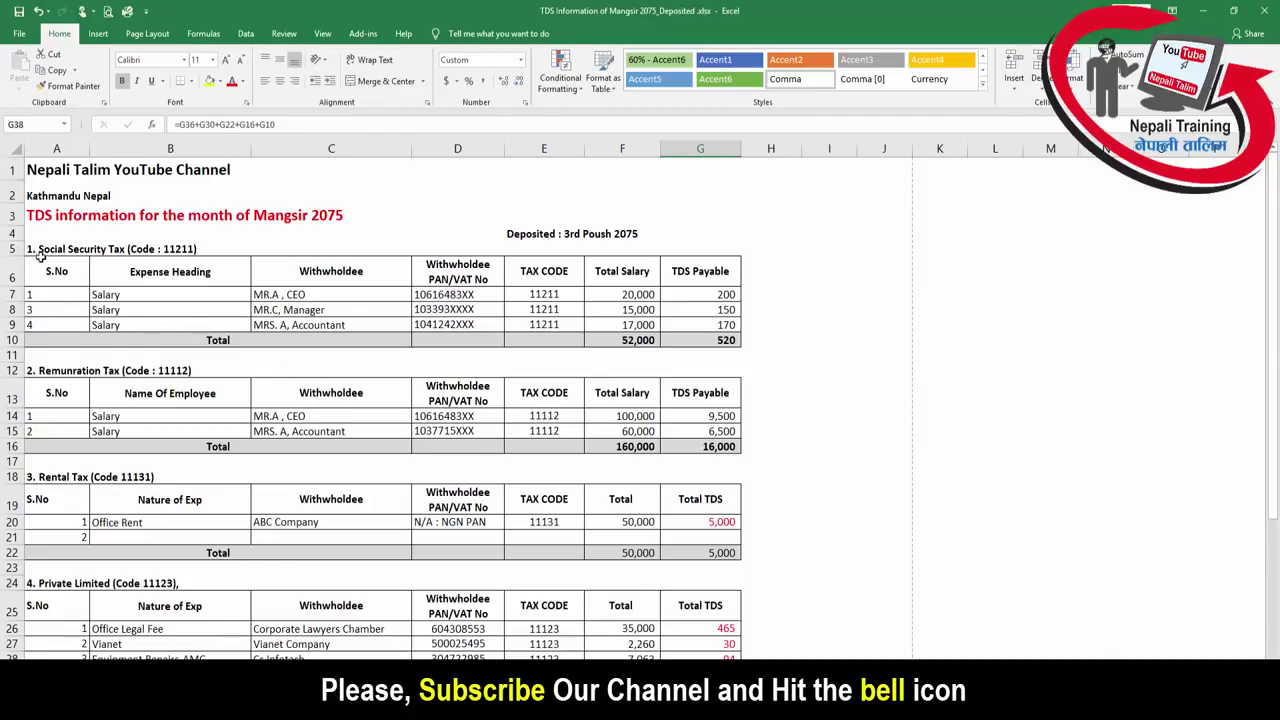
pyautogui.click(15, 277)
pyautogui.moveTo(15, 277); pyautogui.dragTo(17, 340)
pyautogui.click(200, 280)
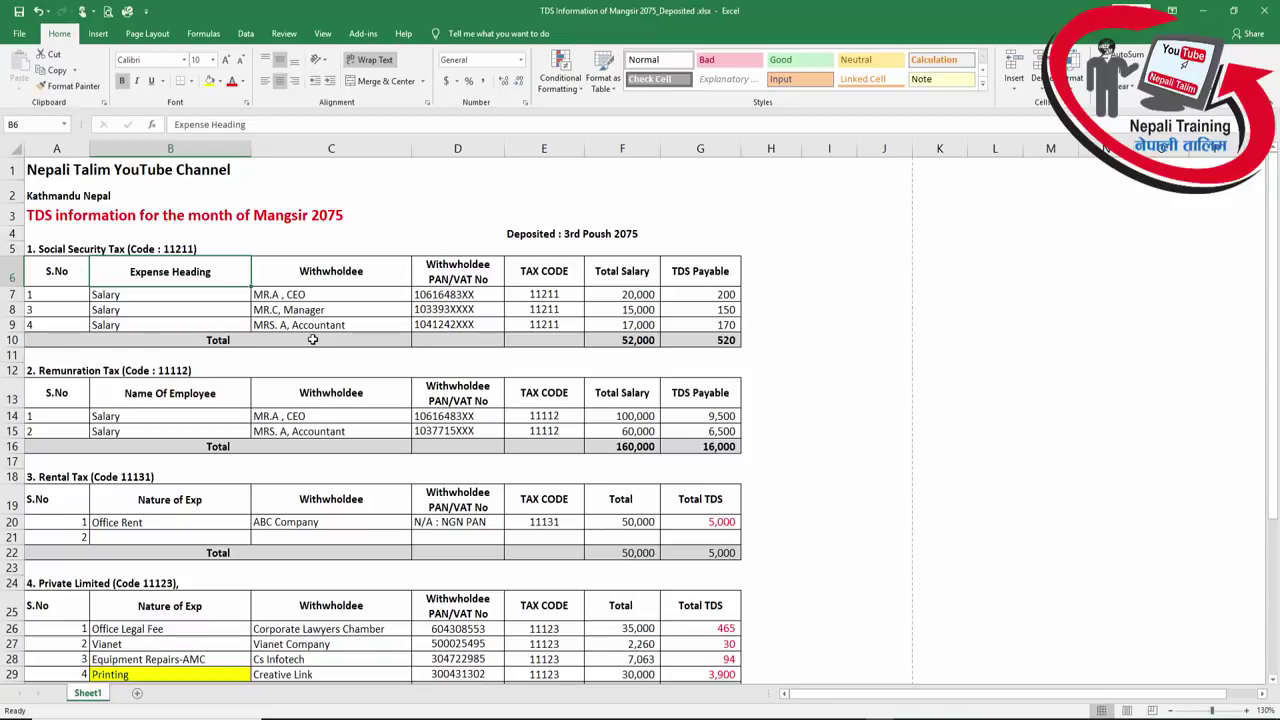
pyautogui.click(270, 294)
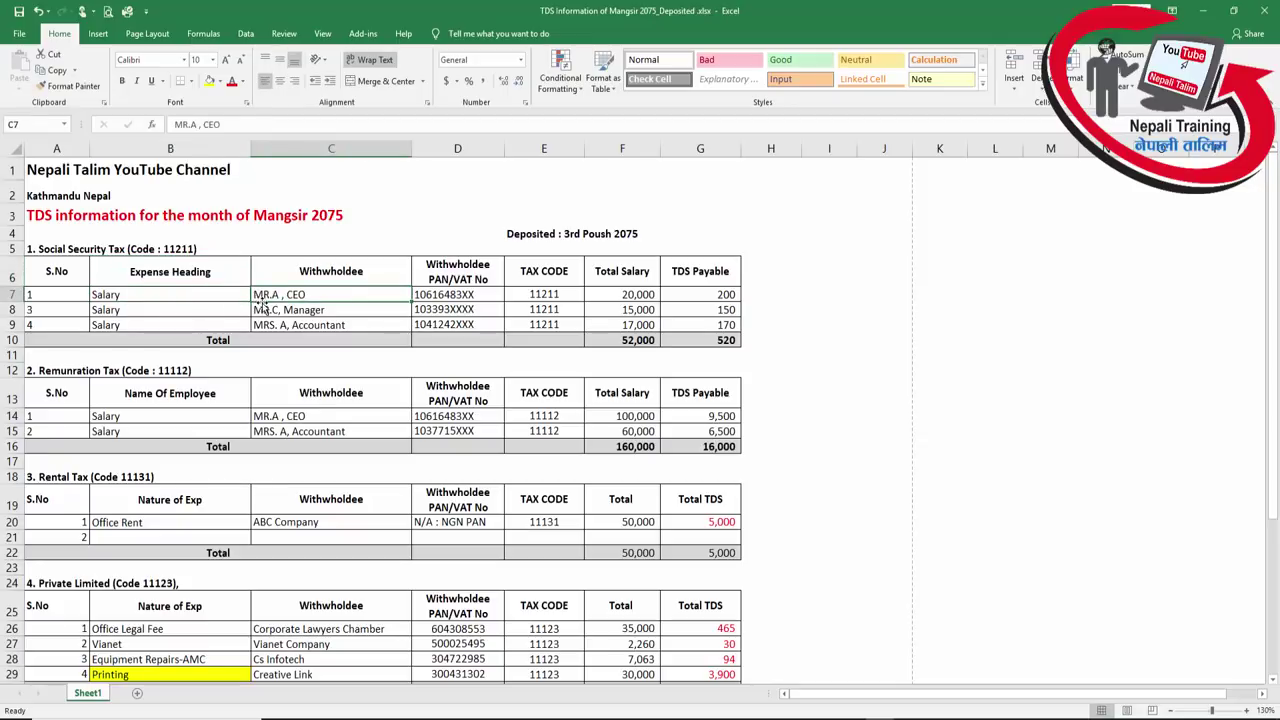
pyautogui.moveTo(318, 311); pyautogui.dragTo(177, 297)
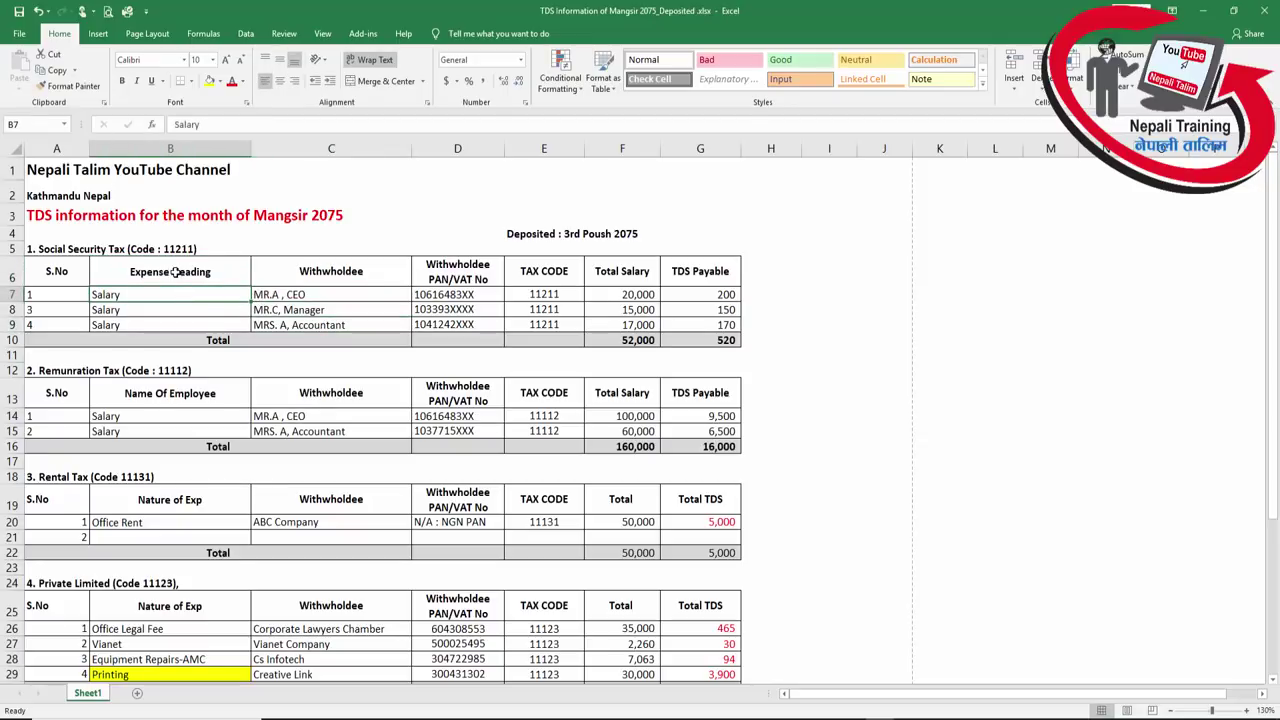
pyautogui.click(174, 268)
pyautogui.click(330, 272)
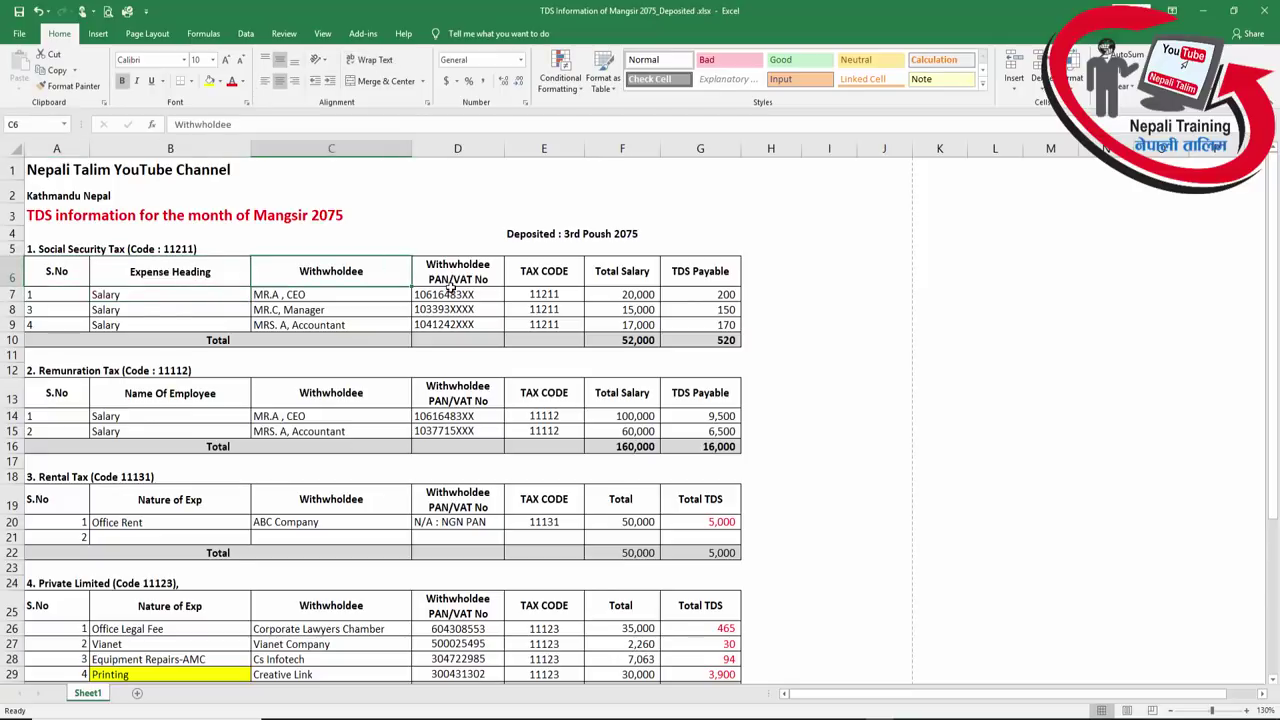
pyautogui.click(103, 284)
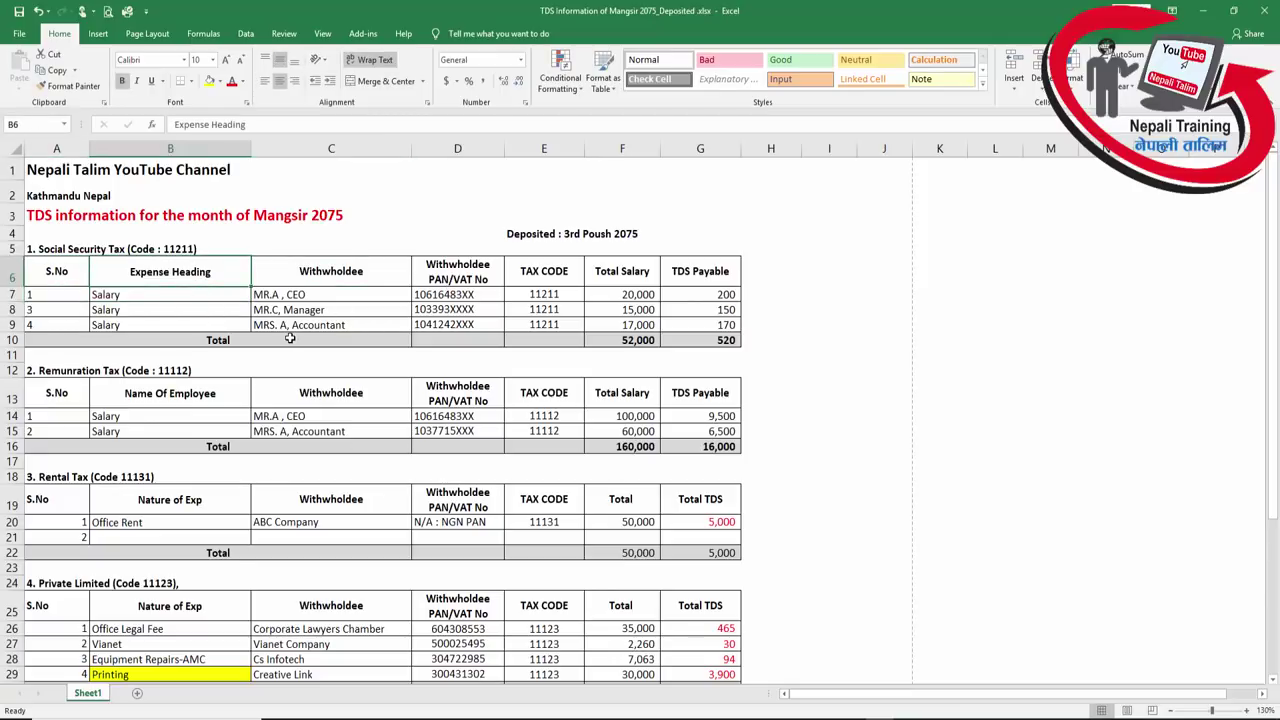
pyautogui.moveTo(193, 290); pyautogui.dragTo(196, 320)
pyautogui.press('Escape')
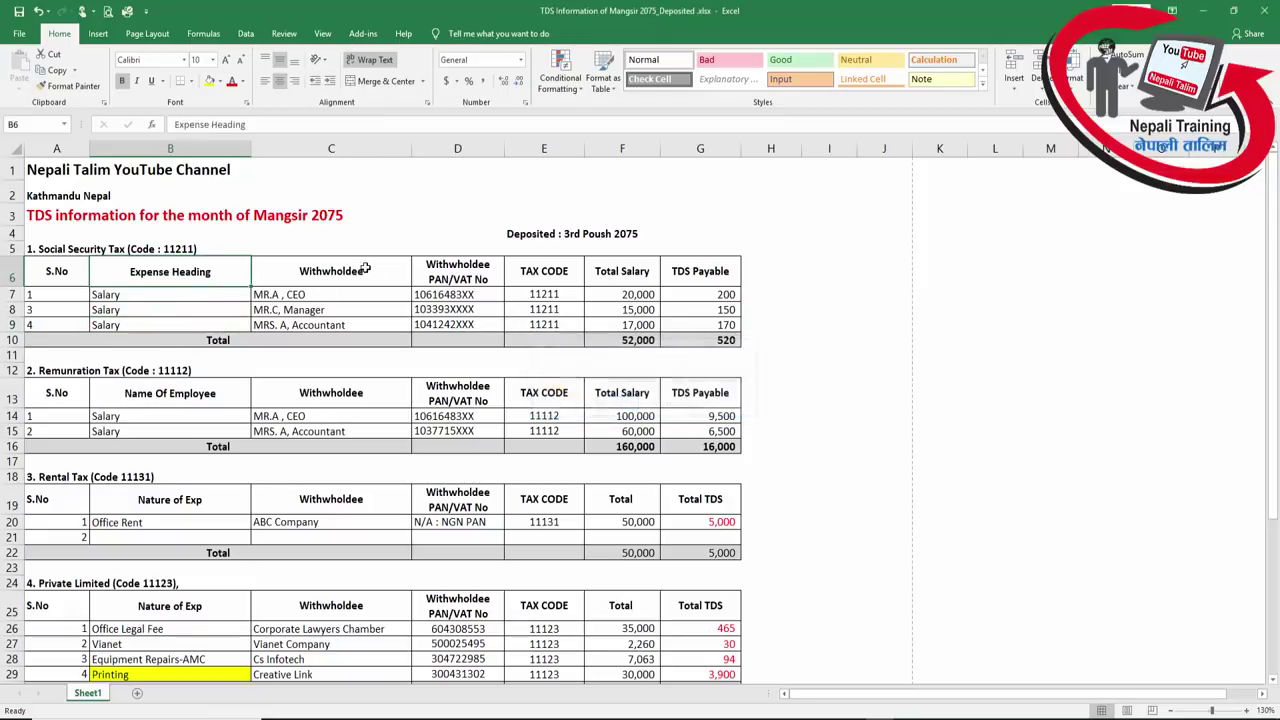
pyautogui.press('Right')
pyautogui.click(360, 310)
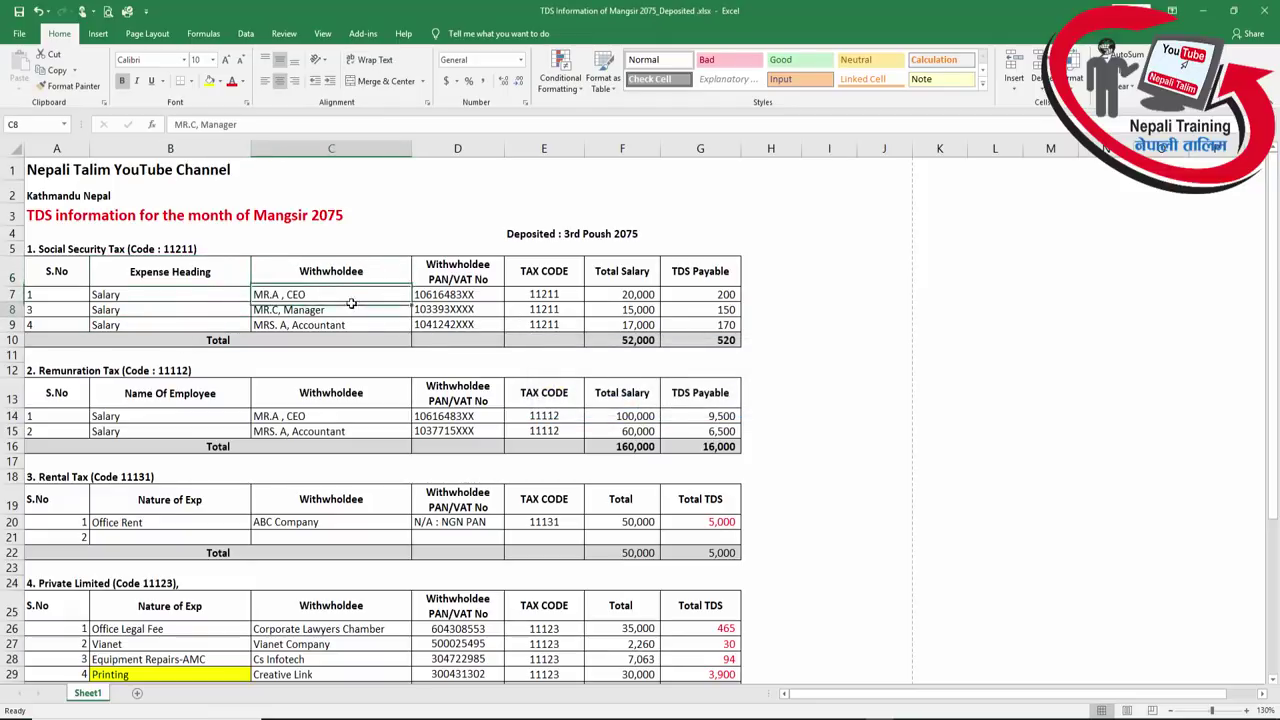
pyautogui.press('Up')
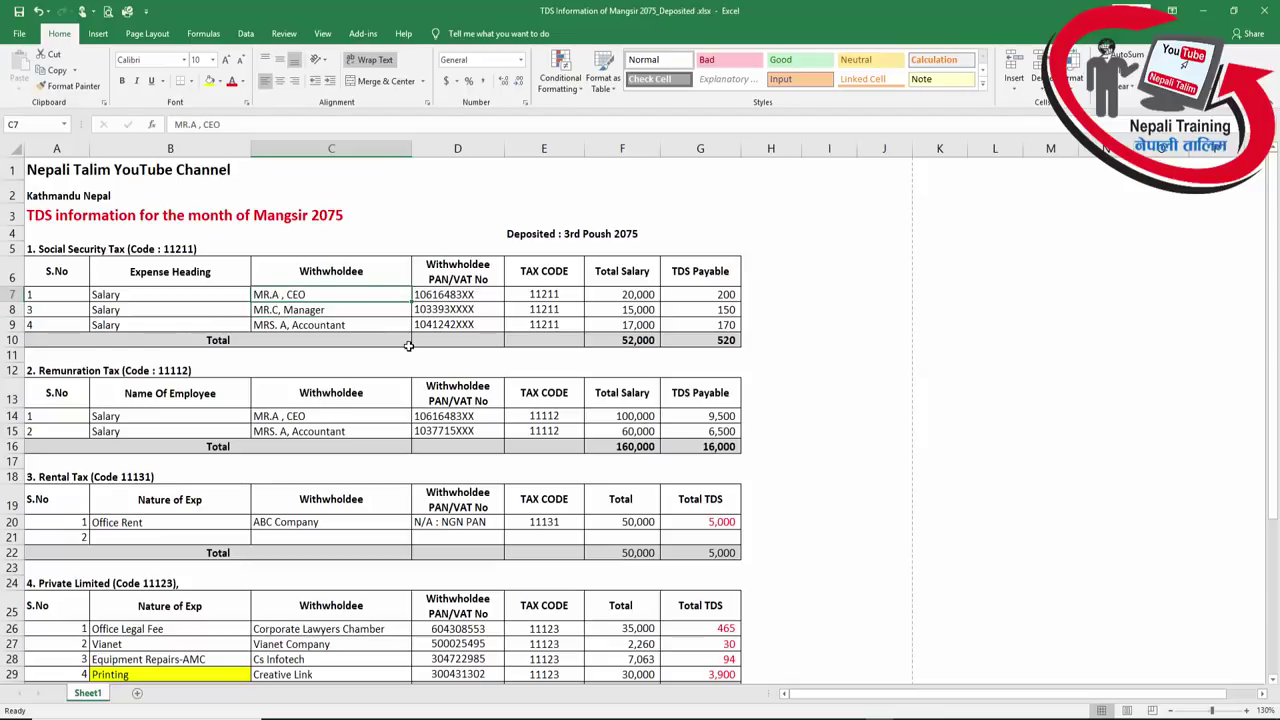
pyautogui.press('Up')
pyautogui.press('Down')
pyautogui.press('Down')
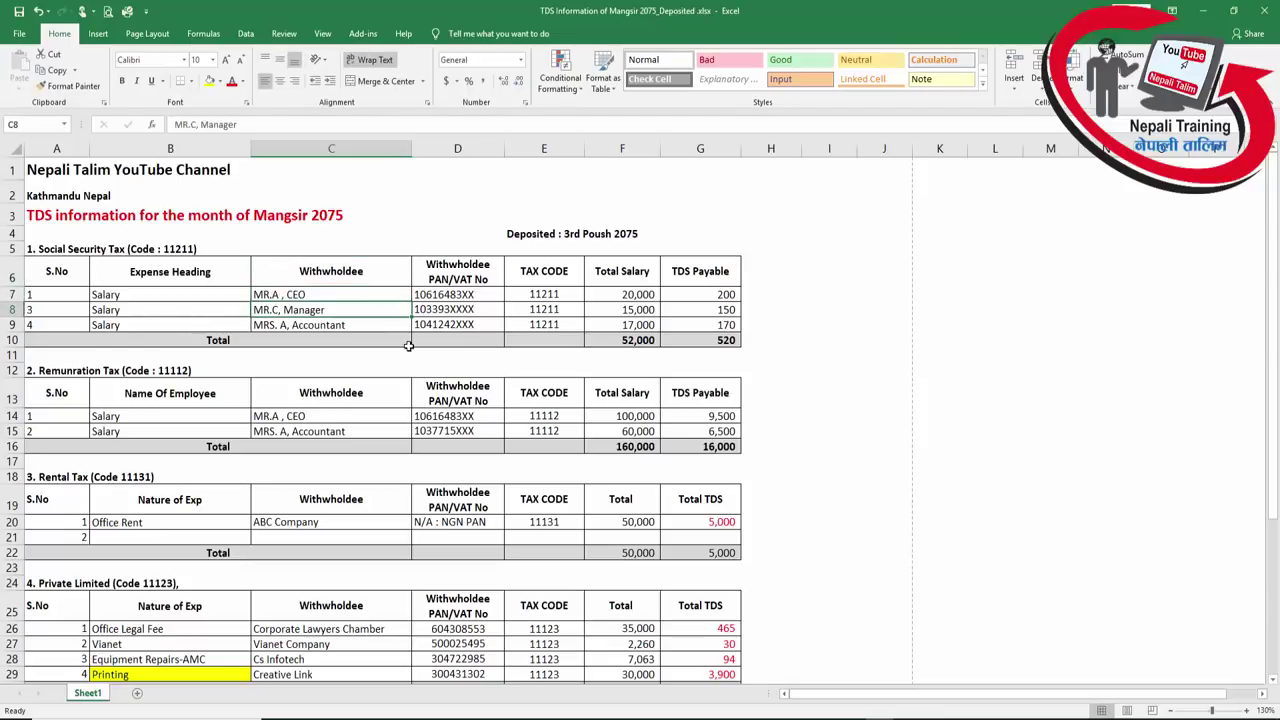
pyautogui.press('Down')
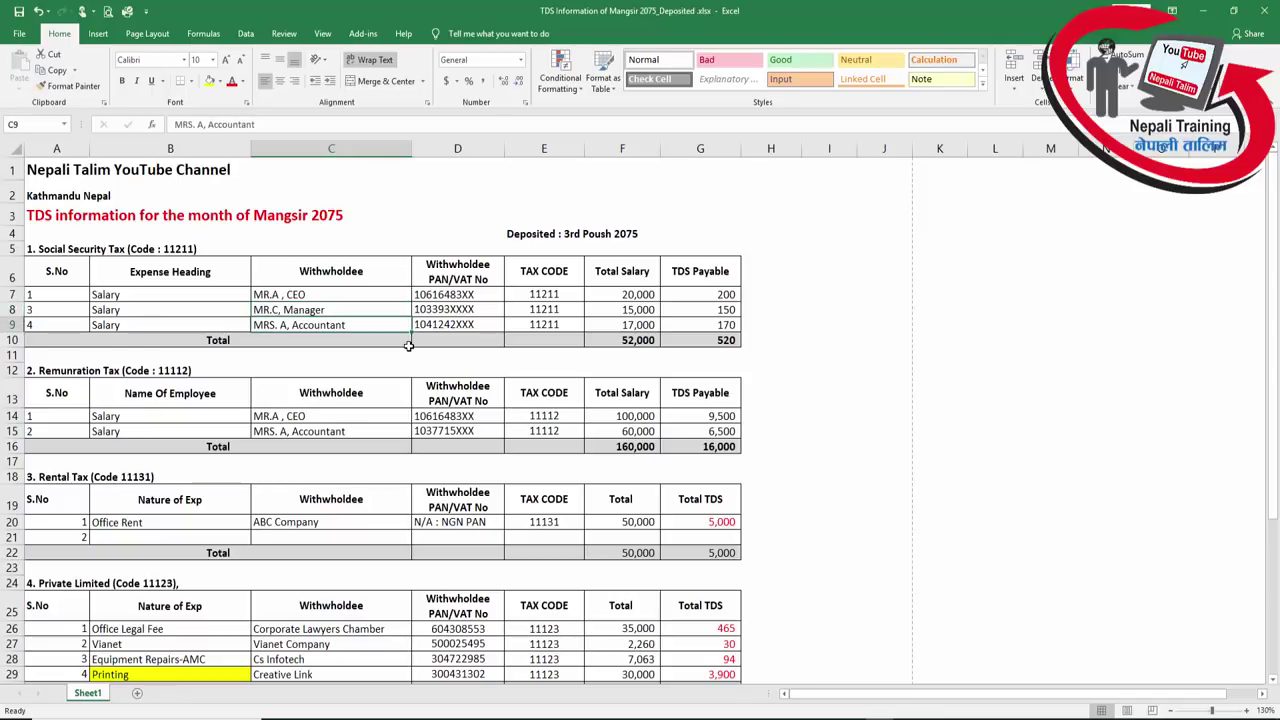
pyautogui.press('F2')
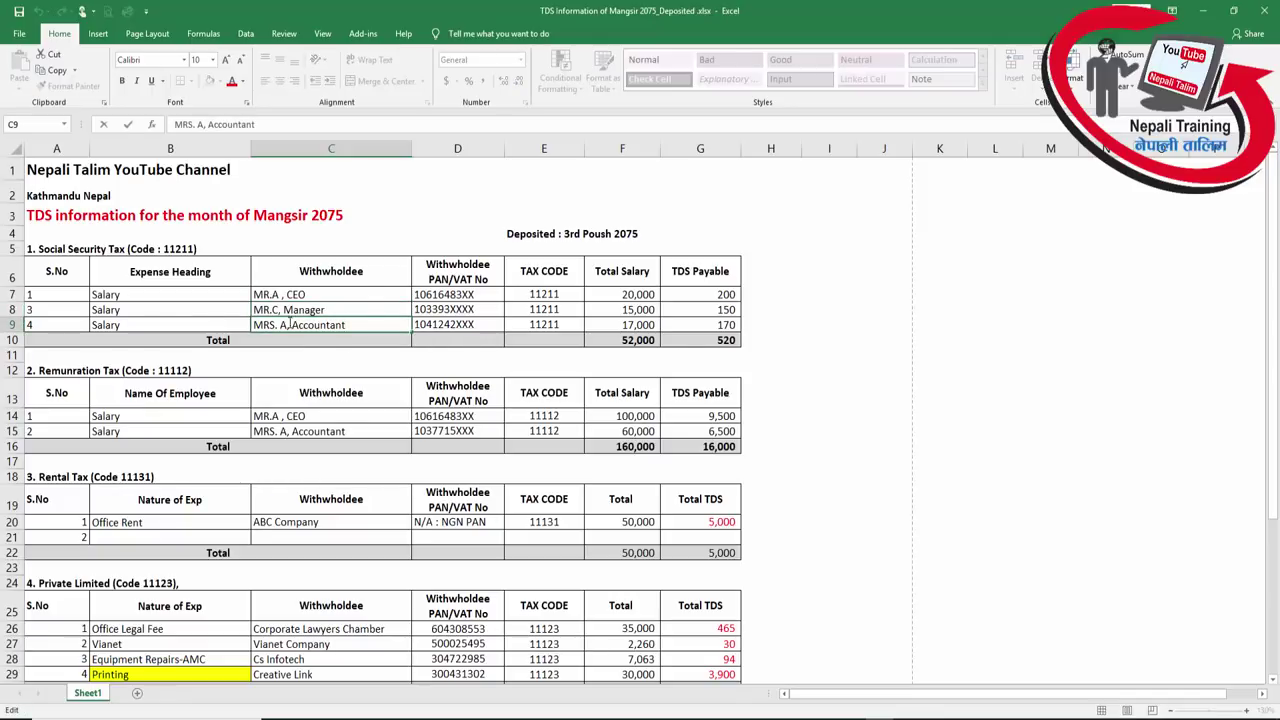
# Rename the accountant to MRS. B, Accountant in C9 and C15 of both tax tables.
pyautogui.click(292, 326)
pyautogui.press('BackSpace')
pyautogui.write('B')
pyautogui.press('Return')
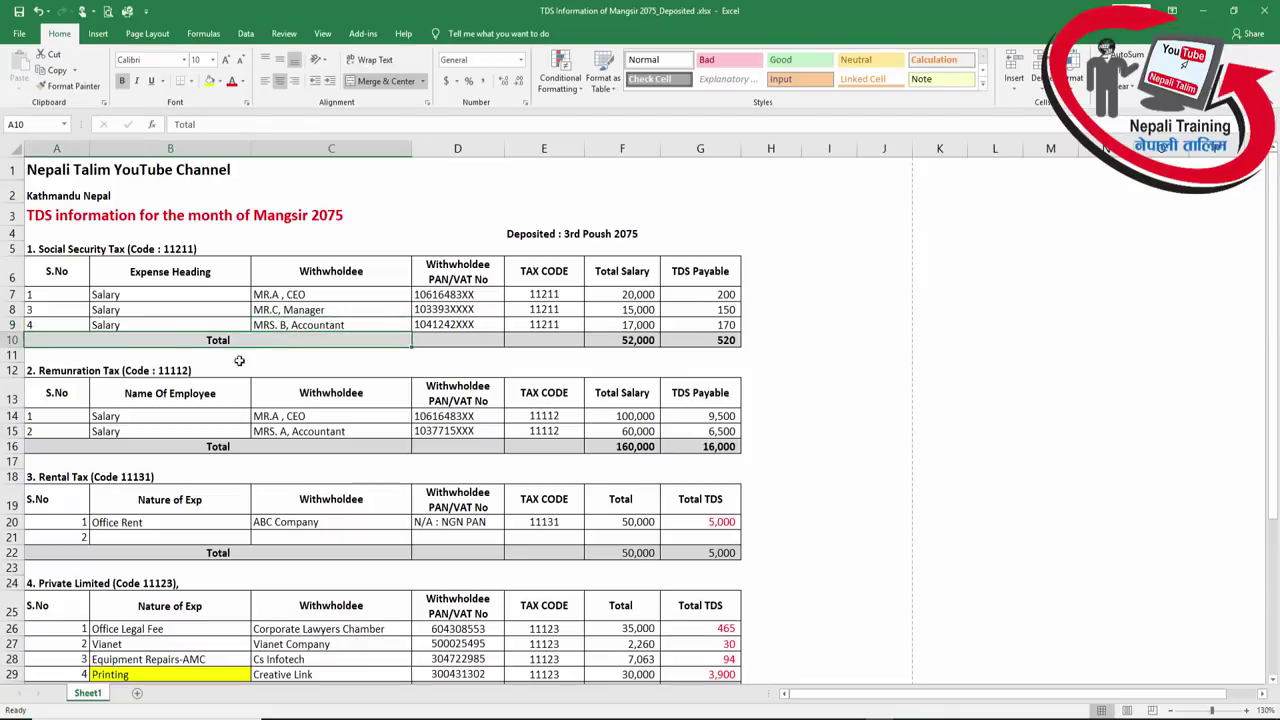
pyautogui.click(288, 432)
pyautogui.doubleClick(288, 432)
pyautogui.press('BackSpace')
pyautogui.write('B')
pyautogui.press('Return')
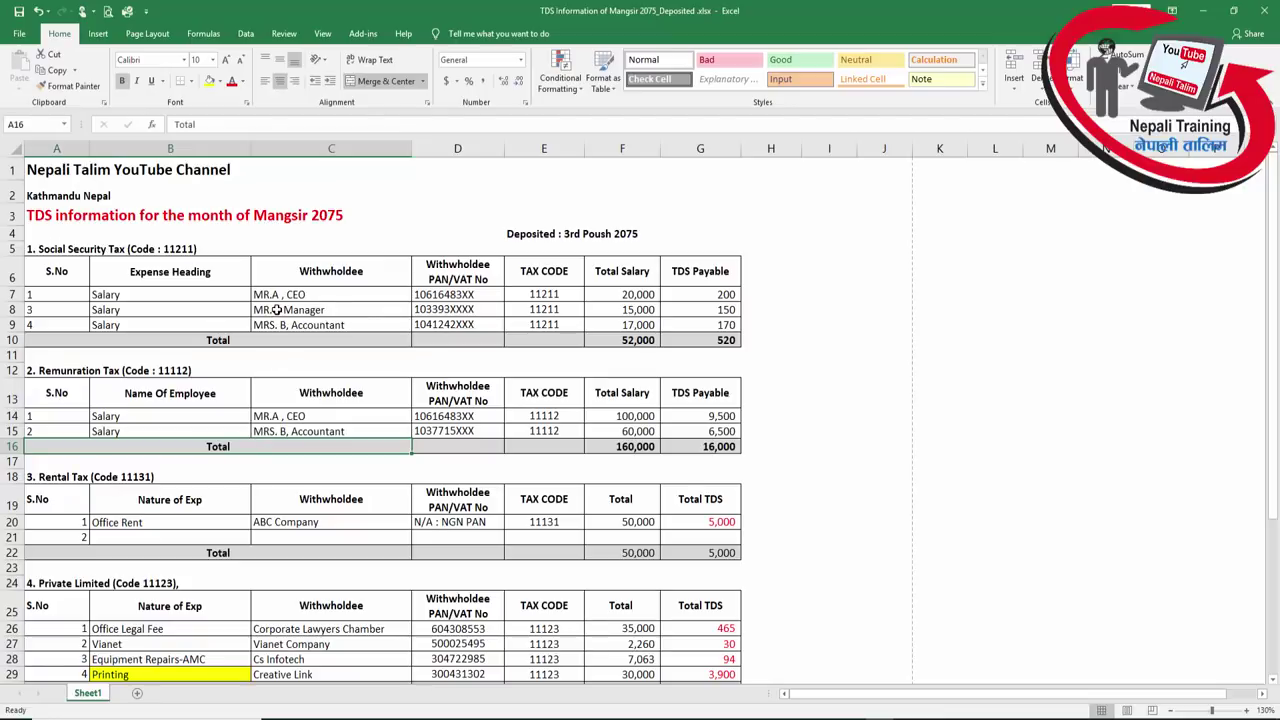
# Review the MR.C, Manager row, the corrected accountant entry, TDS Payable figures and first PAN/VAT number.
pyautogui.click(277, 311)
pyautogui.click(370, 324)
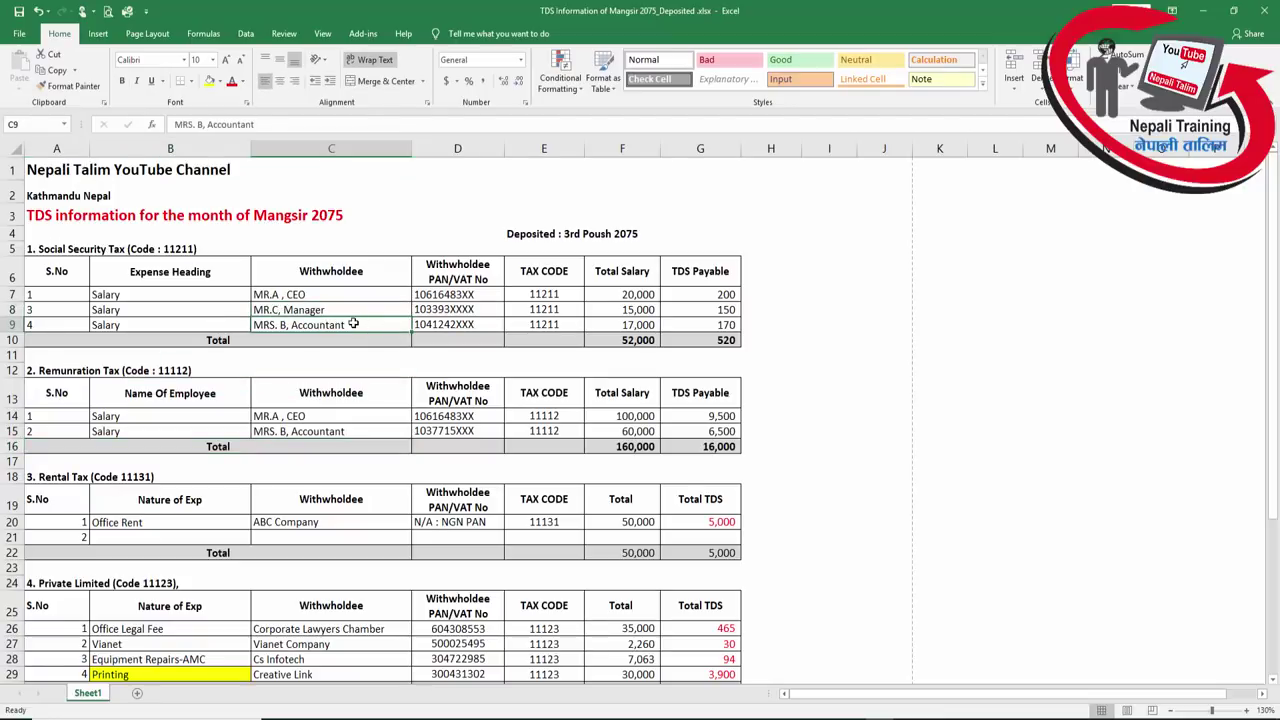
pyautogui.press('Up')
pyautogui.press('Right')
pyautogui.press('Right')
pyautogui.press('Right')
pyautogui.press('Right')
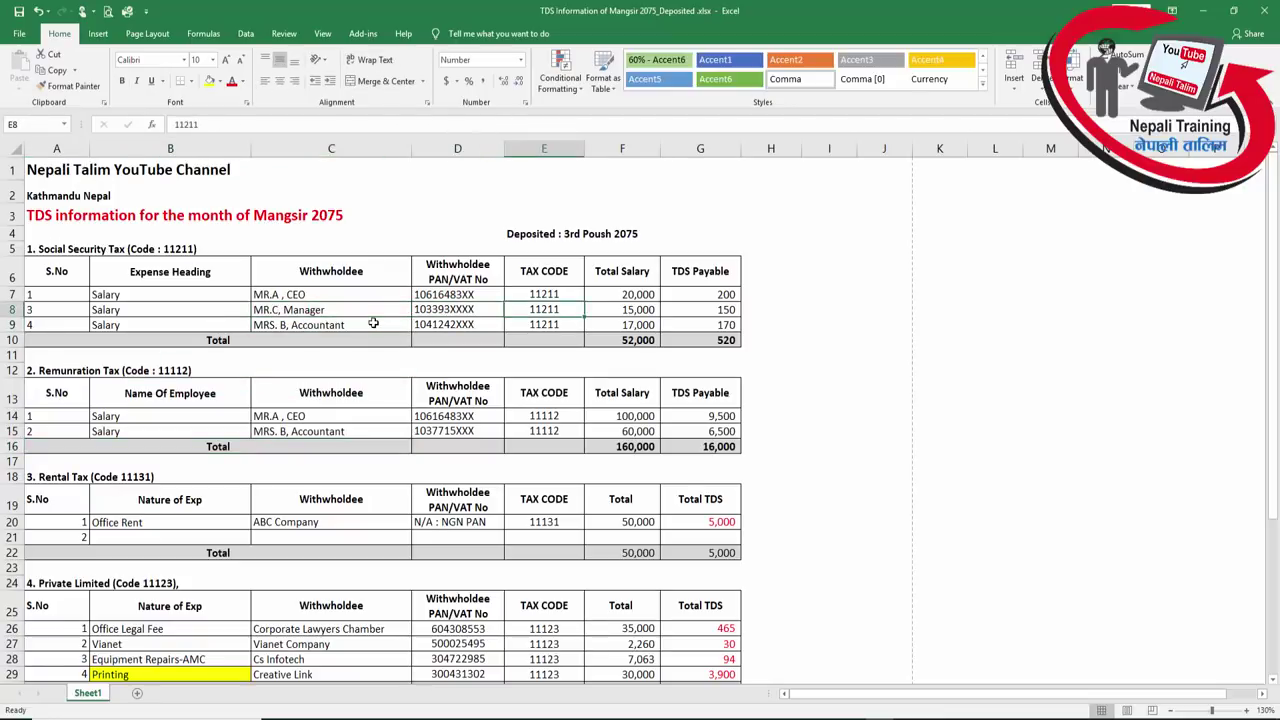
pyautogui.click(434, 296)
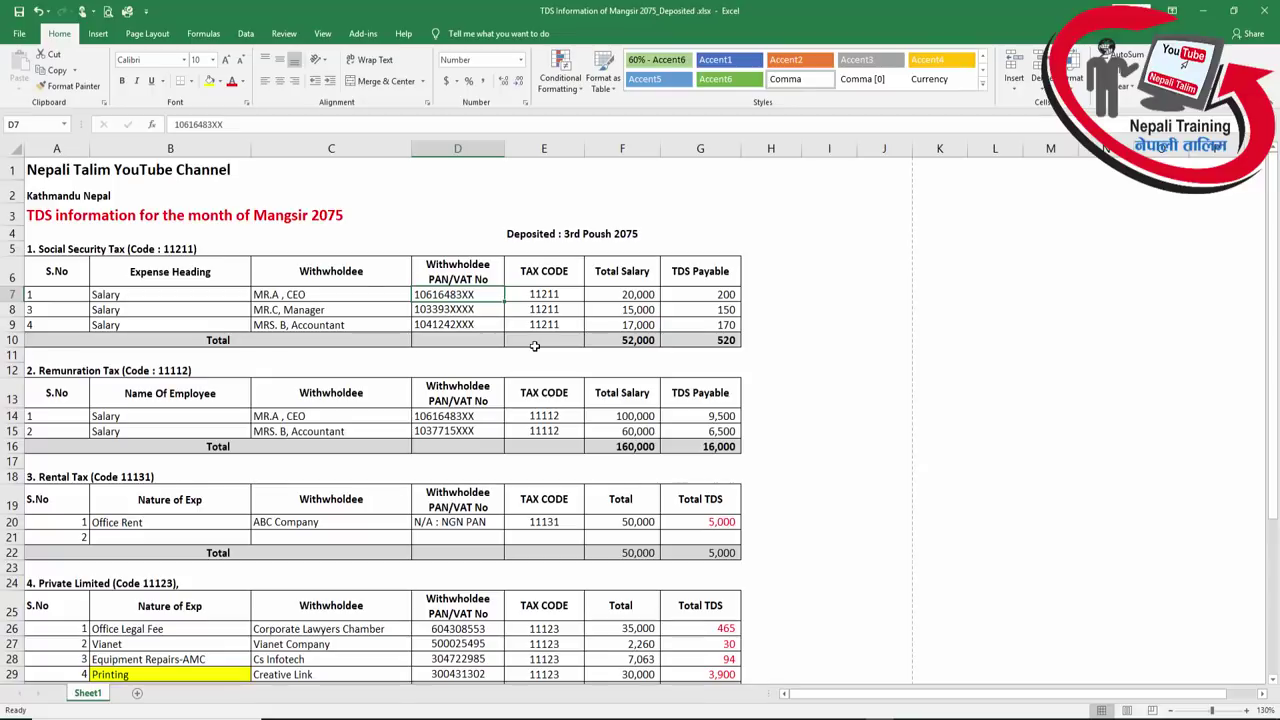
pyautogui.click(545, 293)
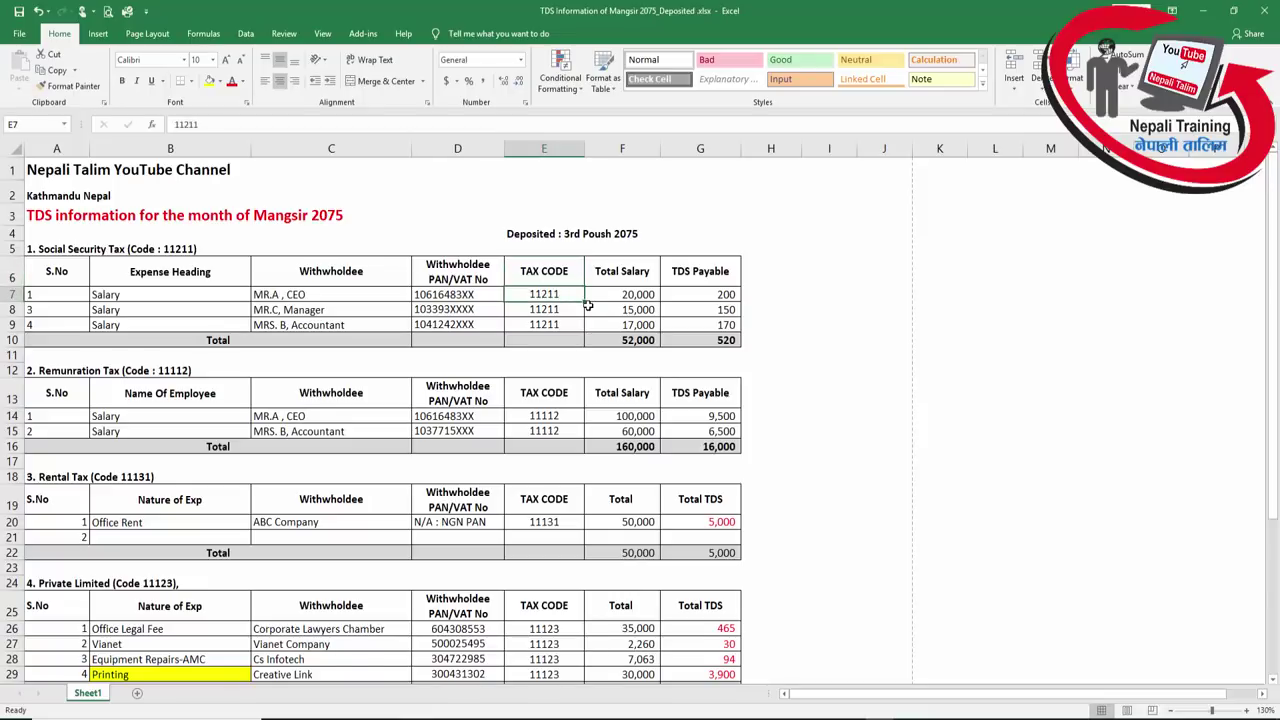
pyautogui.moveTo(553, 271); pyautogui.dragTo(548, 326)
pyautogui.click(632, 293)
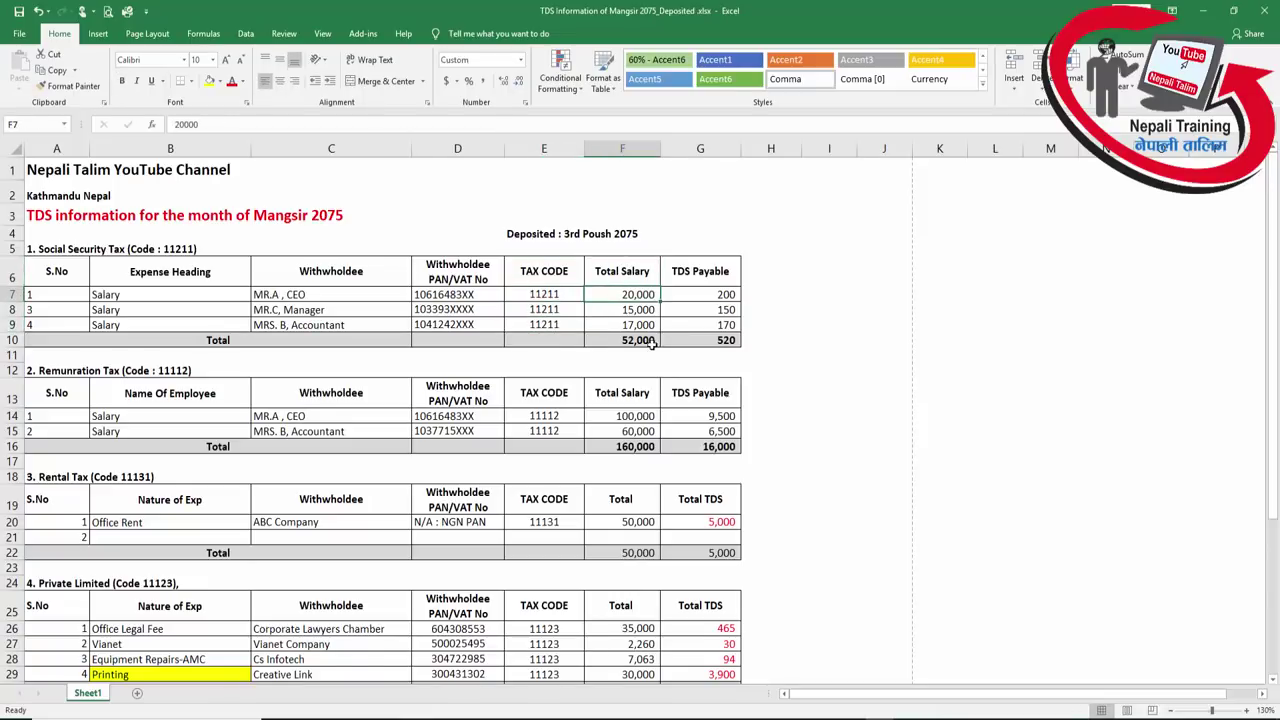
pyautogui.click(714, 293)
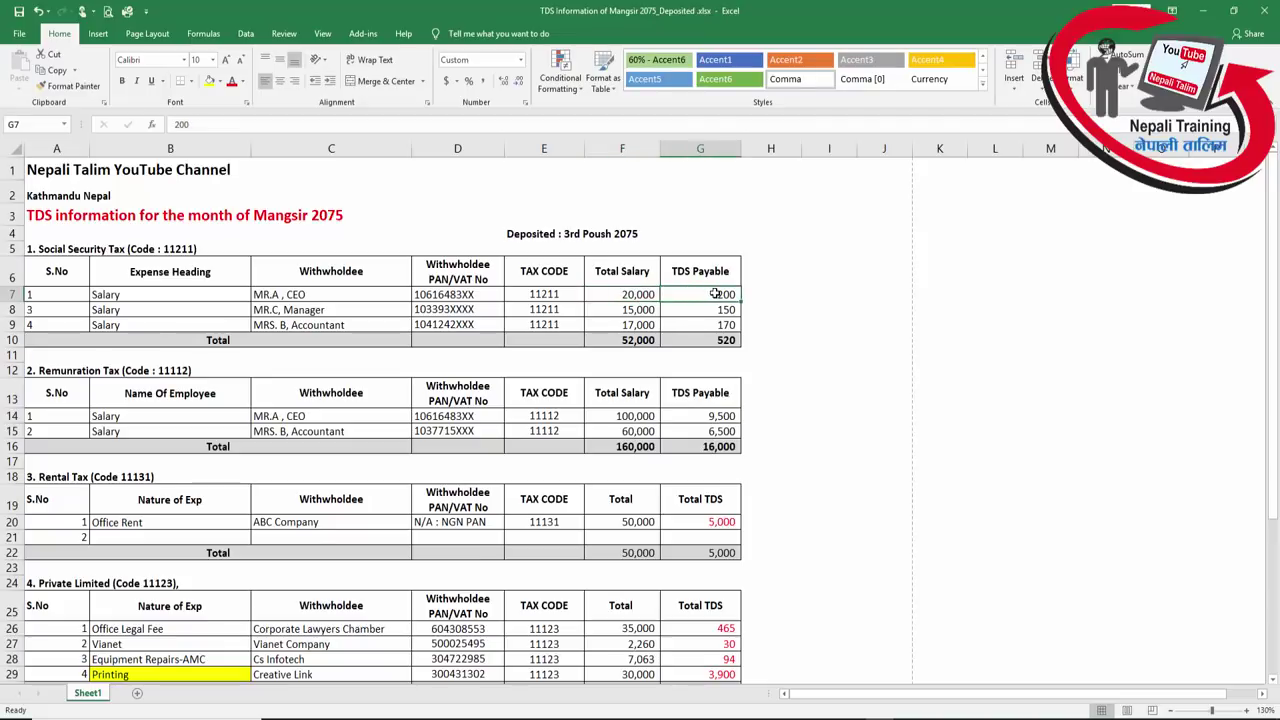
pyautogui.click(652, 293)
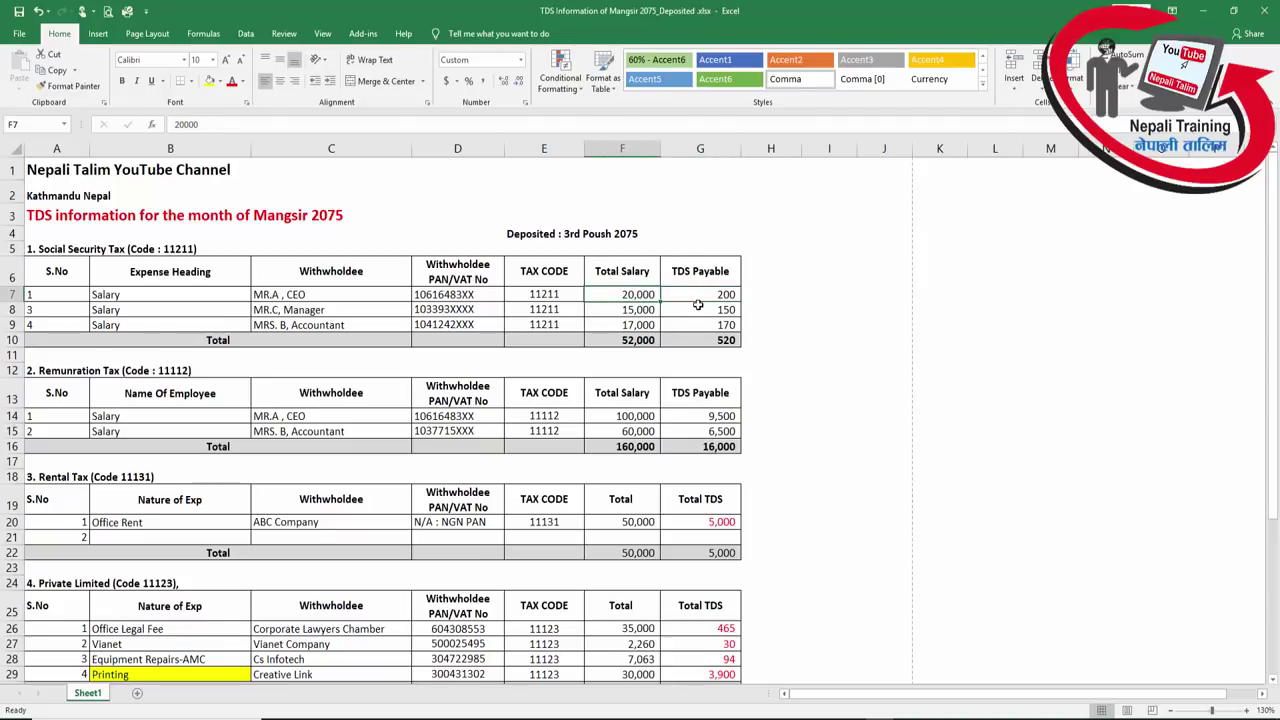
pyautogui.click(725, 416)
pyautogui.keyDown('ctrl'); pyautogui.click(729, 297); pyautogui.keyUp('ctrl')
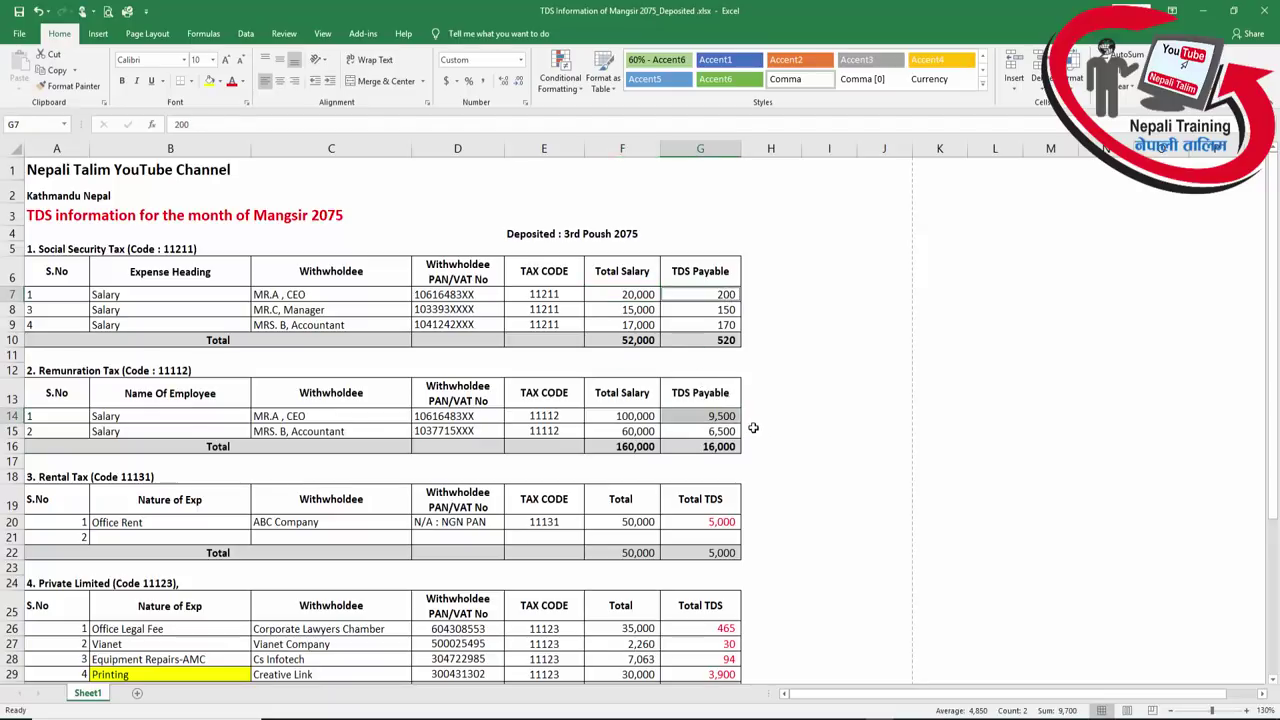
pyautogui.press('Left')
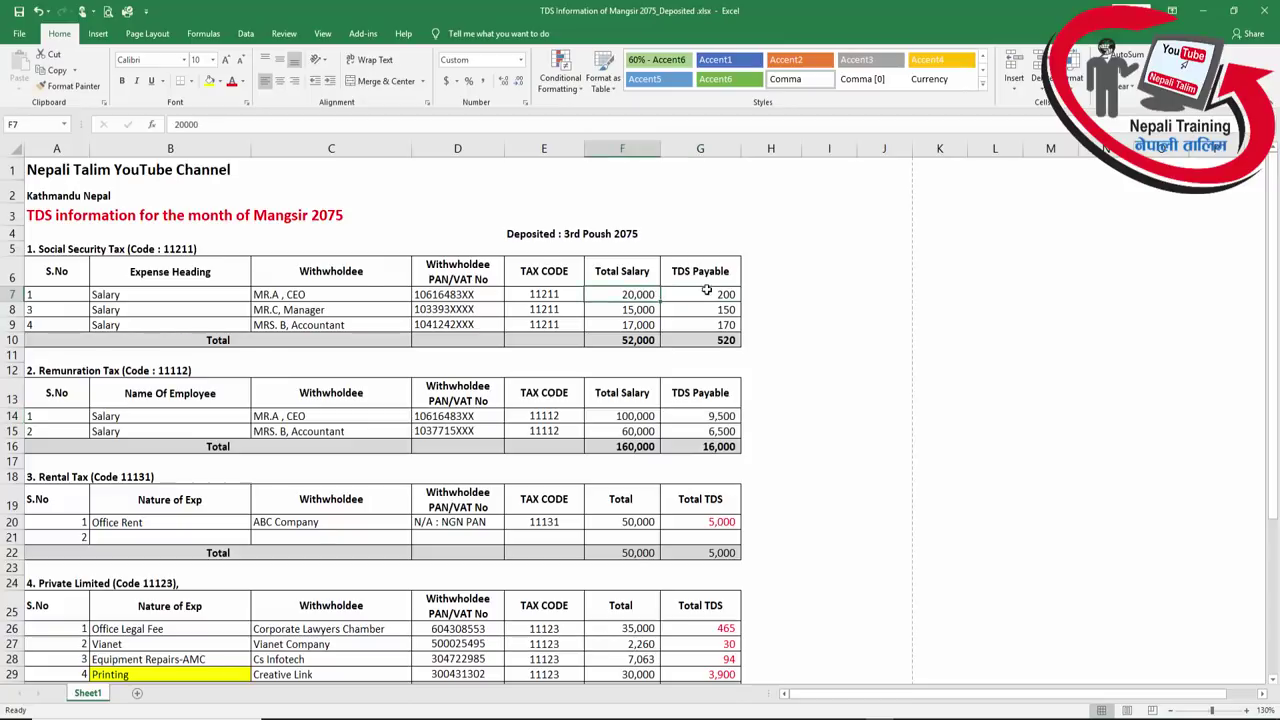
pyautogui.click(683, 294)
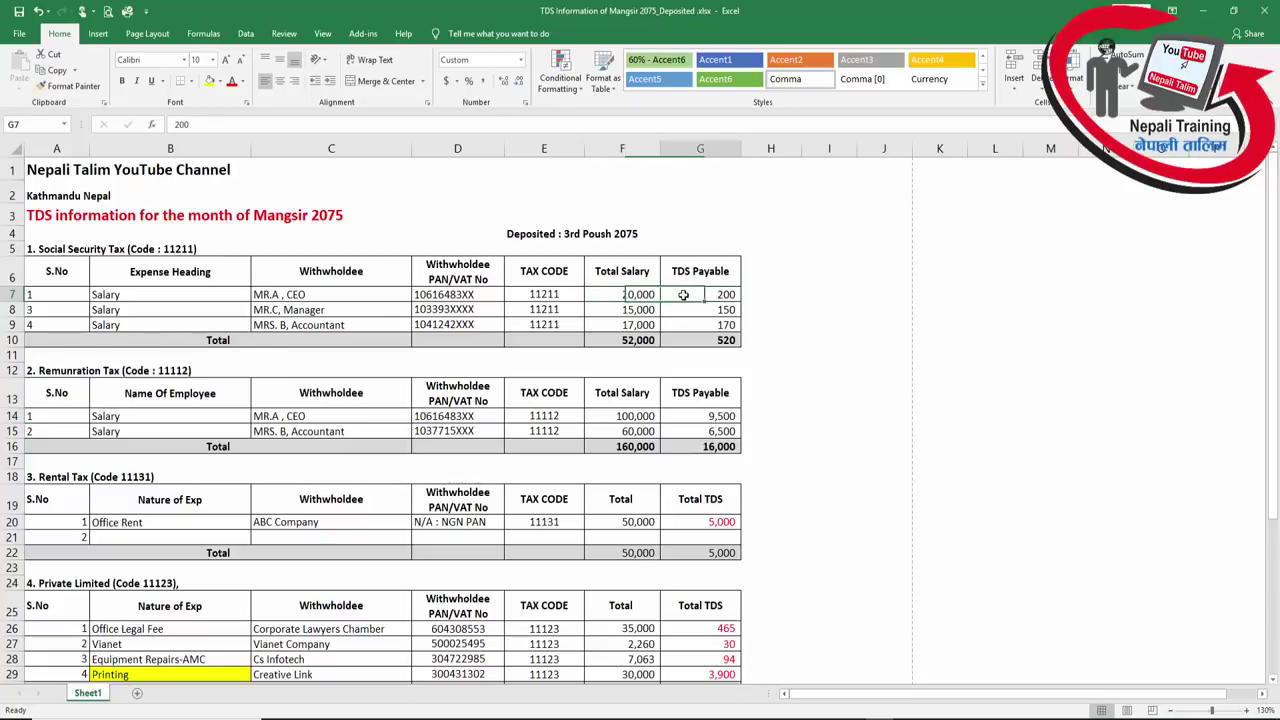
pyautogui.click(733, 416)
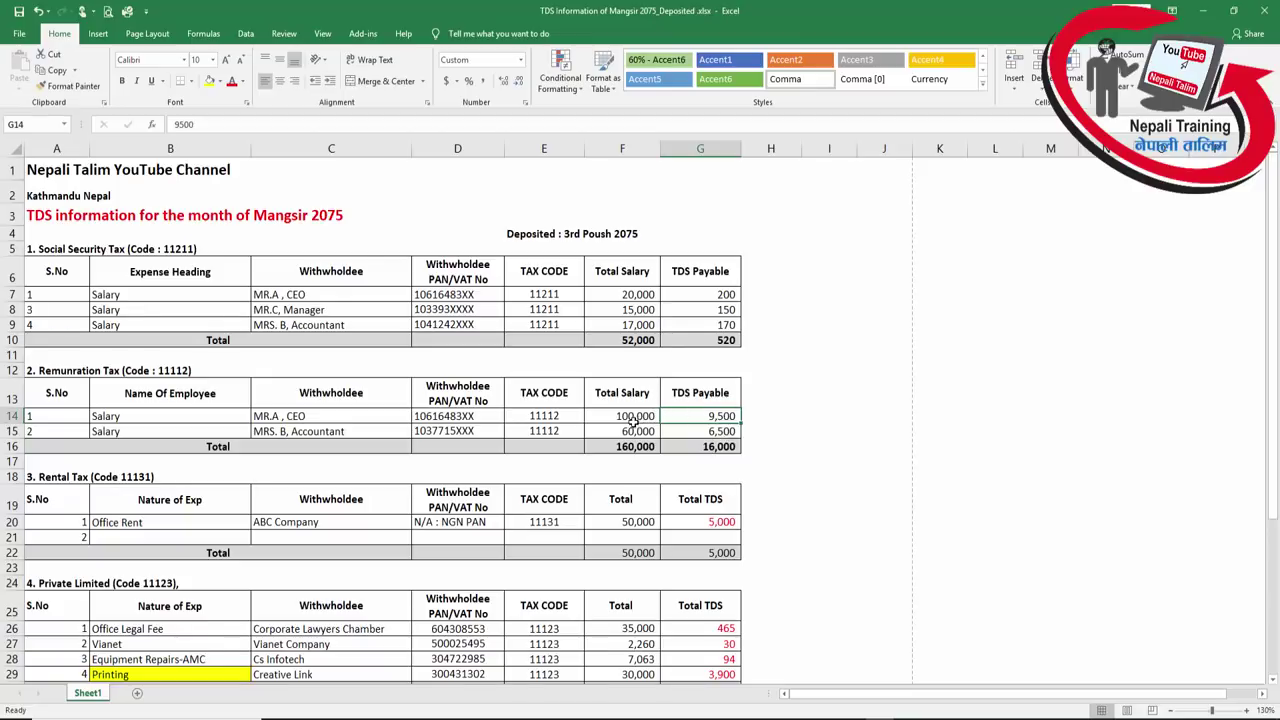
pyautogui.click(652, 431)
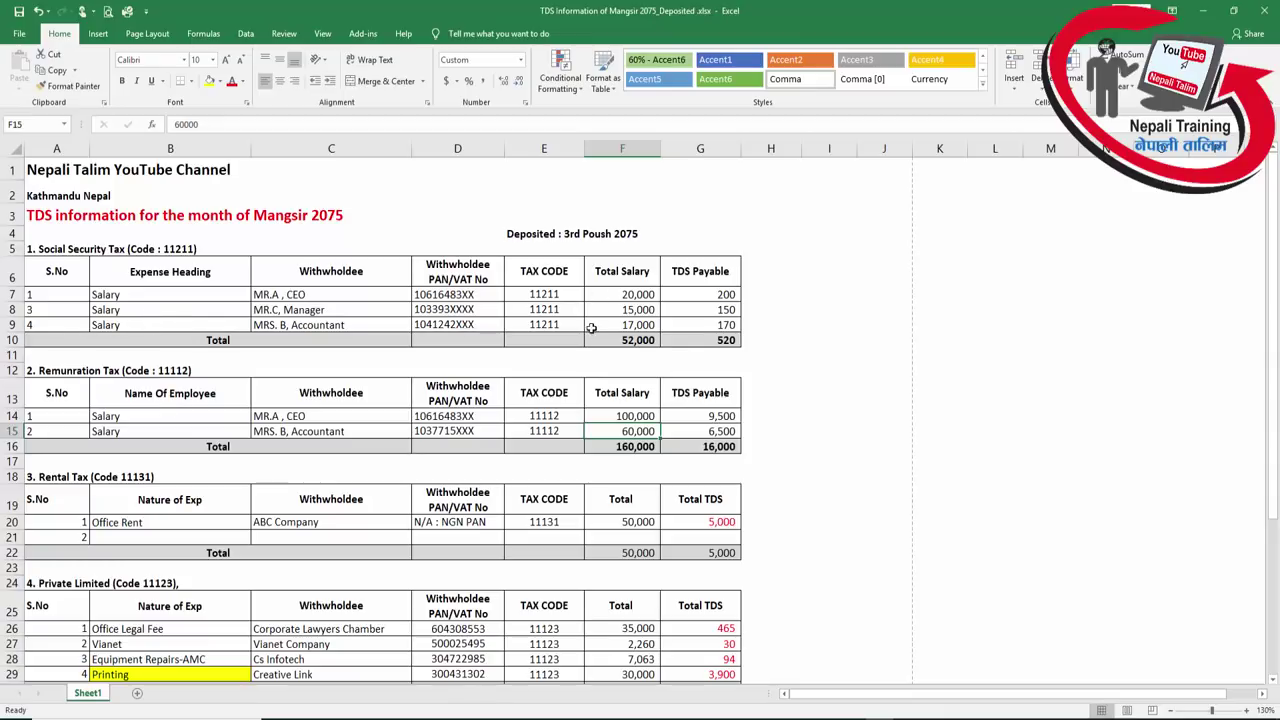
pyautogui.click(712, 339)
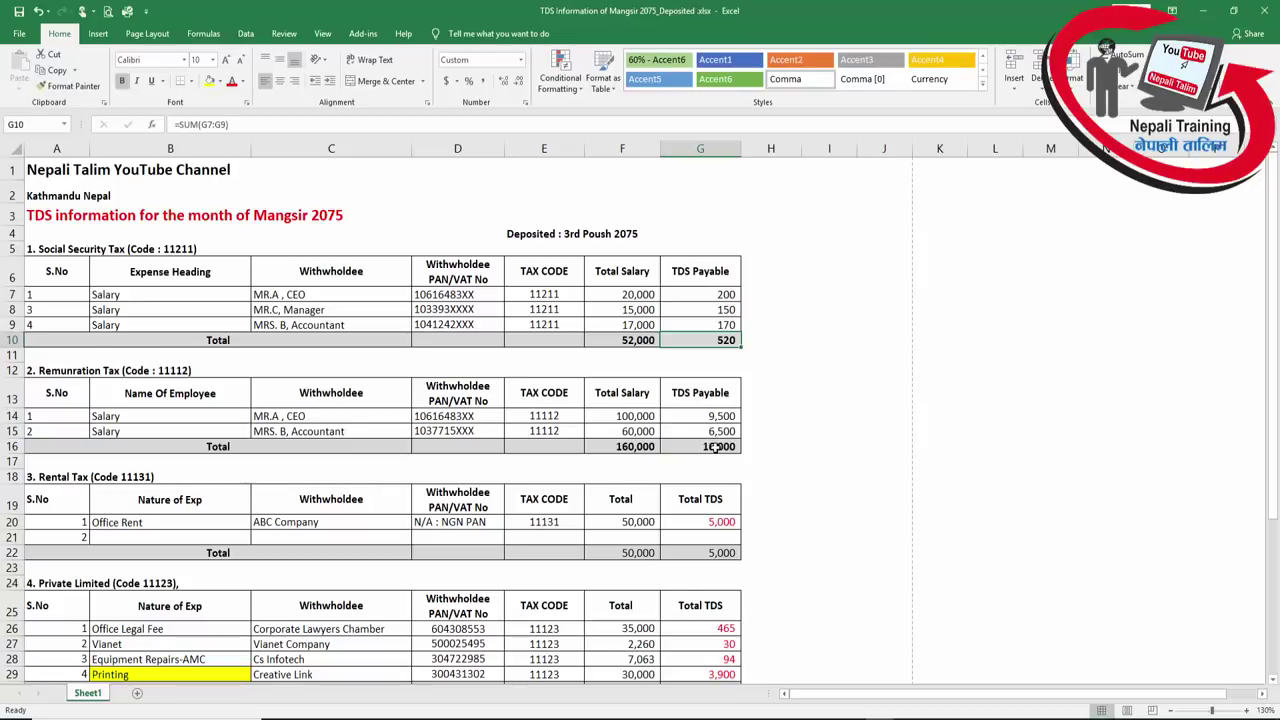
pyautogui.click(297, 430)
pyautogui.click(330, 417)
pyautogui.click(334, 431)
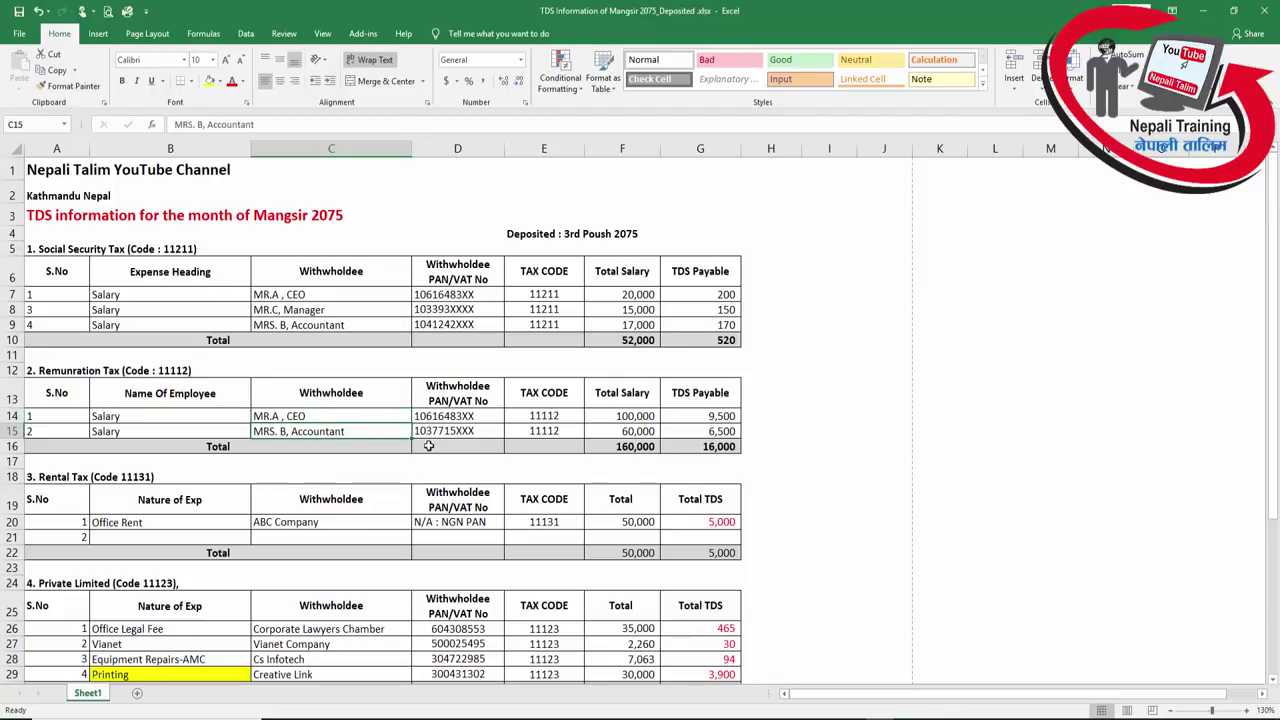
pyautogui.moveTo(473, 416); pyautogui.dragTo(475, 428)
pyautogui.click(689, 431)
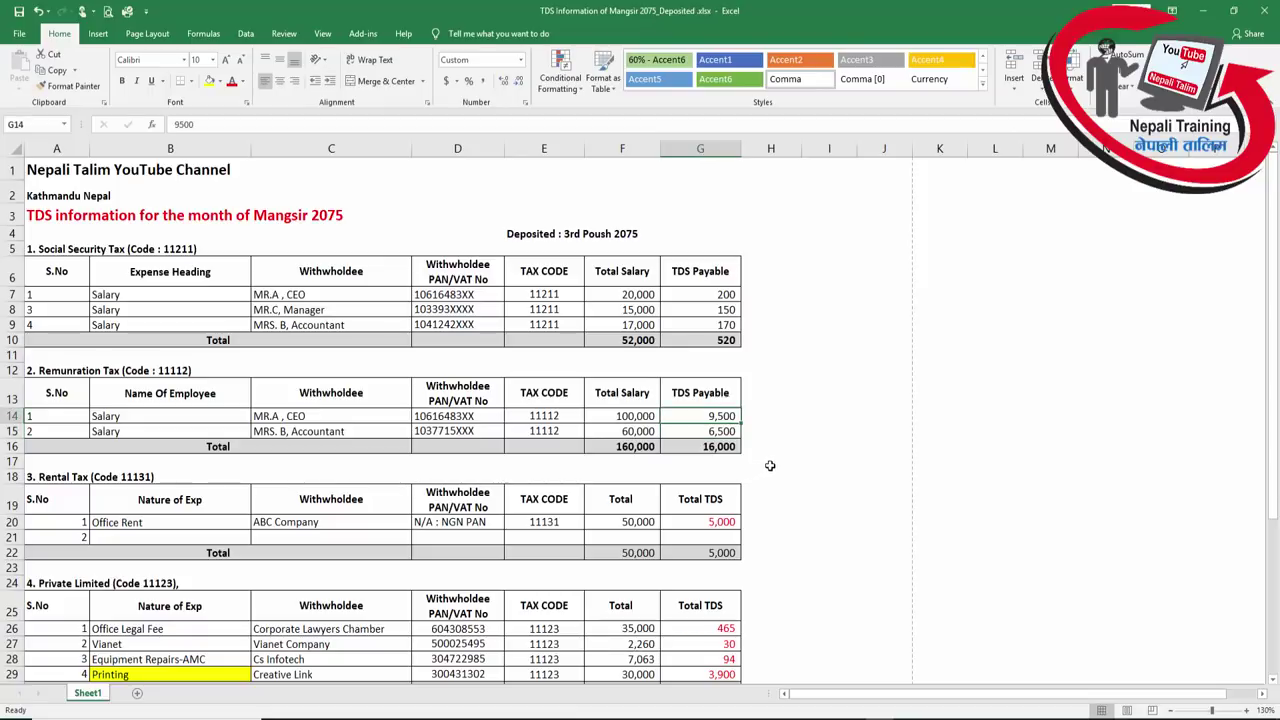
pyautogui.click(720, 420)
pyautogui.click(698, 433)
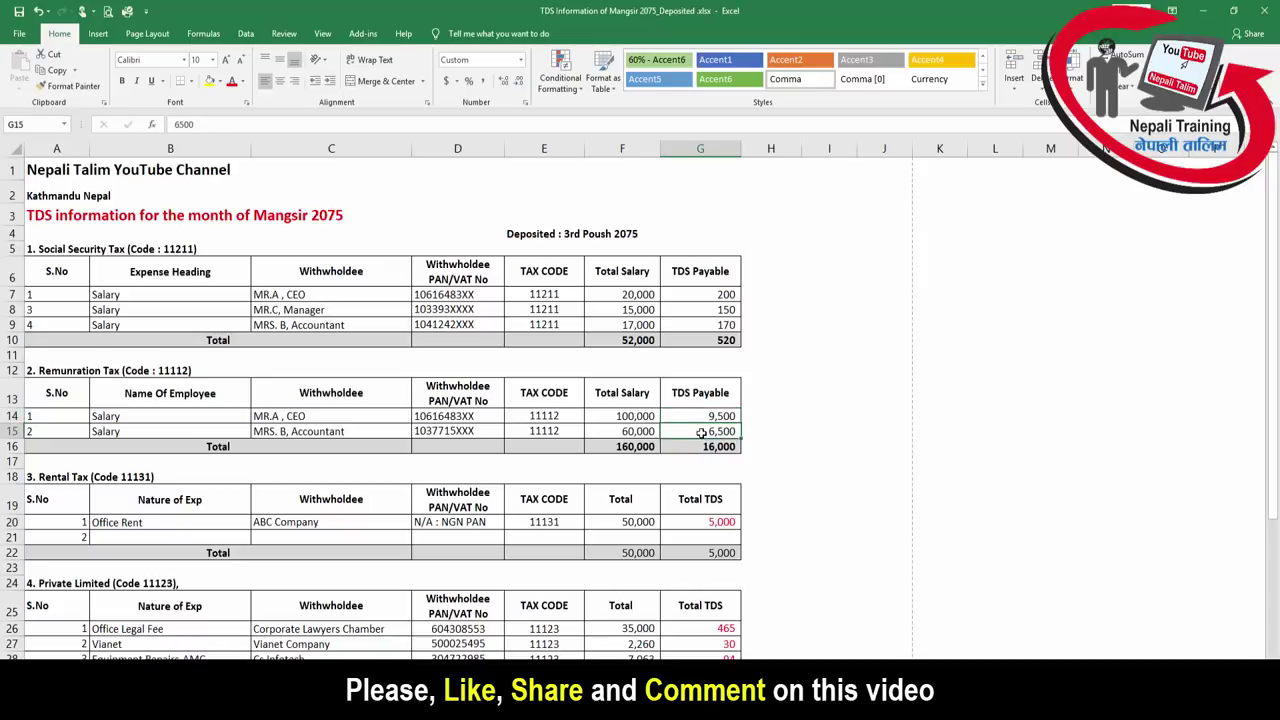
pyautogui.click(329, 308)
pyautogui.click(323, 324)
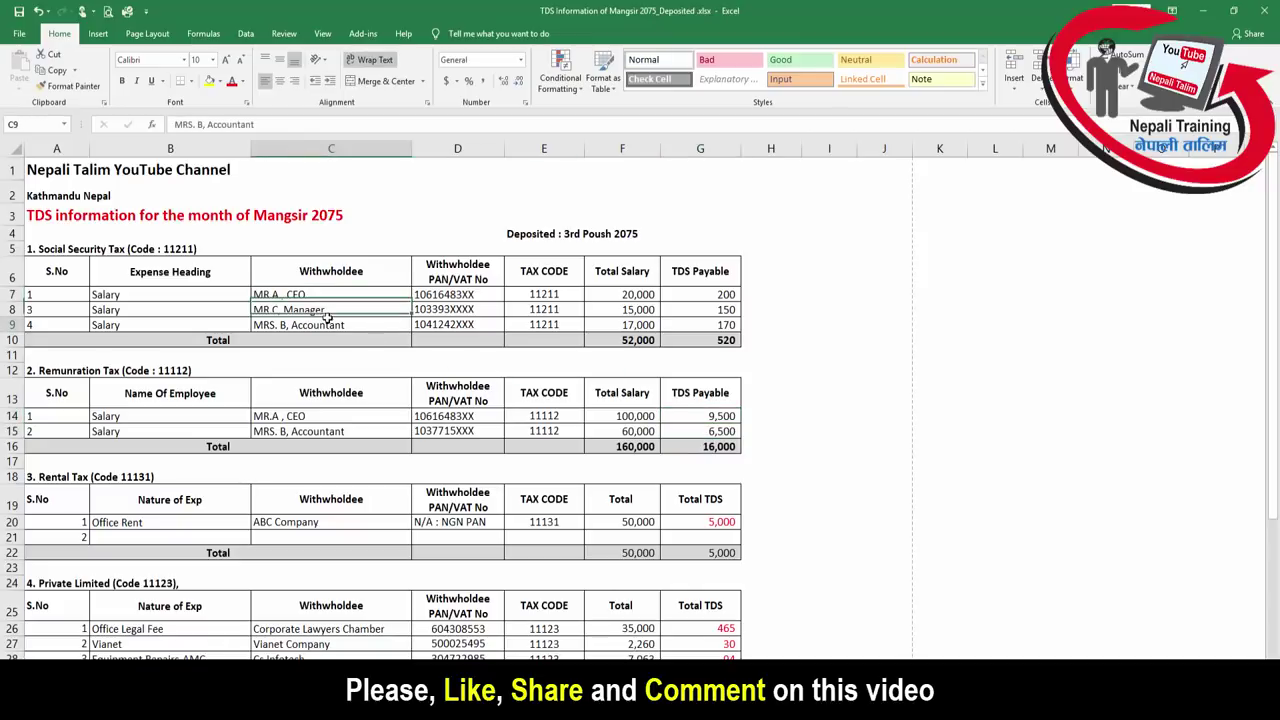
pyautogui.click(702, 295)
pyautogui.click(712, 310)
pyautogui.click(726, 324)
pyautogui.click(723, 339)
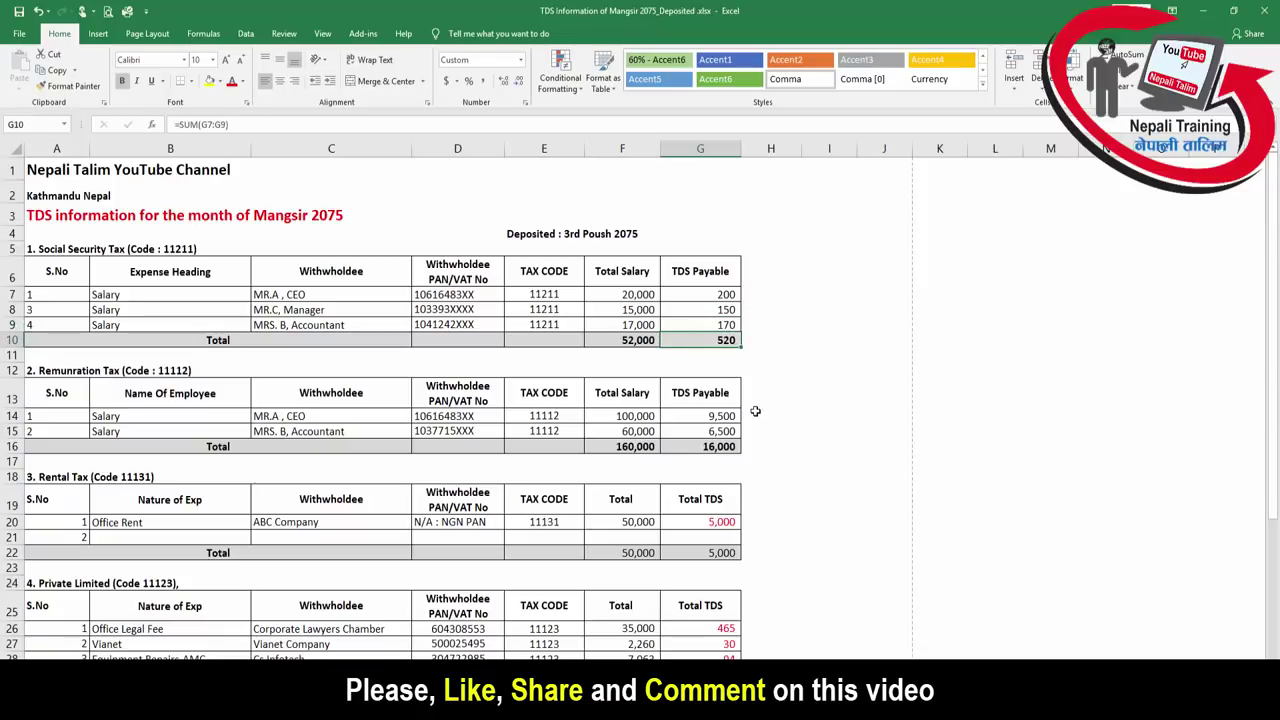
pyautogui.press('F2')
pyautogui.press('Escape')
pyautogui.click(55, 484)
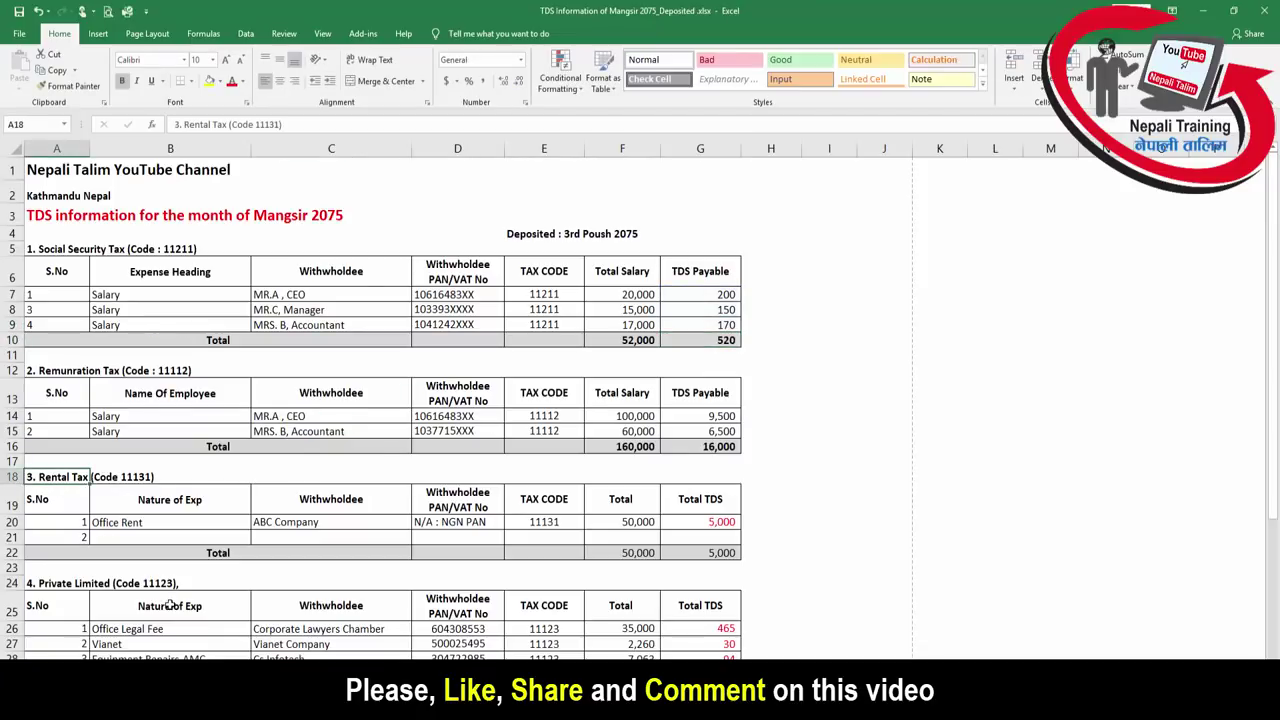
pyautogui.press('Down')
pyautogui.press('Down')
pyautogui.press('Down')
pyautogui.press('Down')
pyautogui.press('Down')
pyautogui.press('Down')
pyautogui.press('Down')
pyautogui.press('Down')
pyautogui.press('Down')
pyautogui.press('Down')
pyautogui.press('Down')
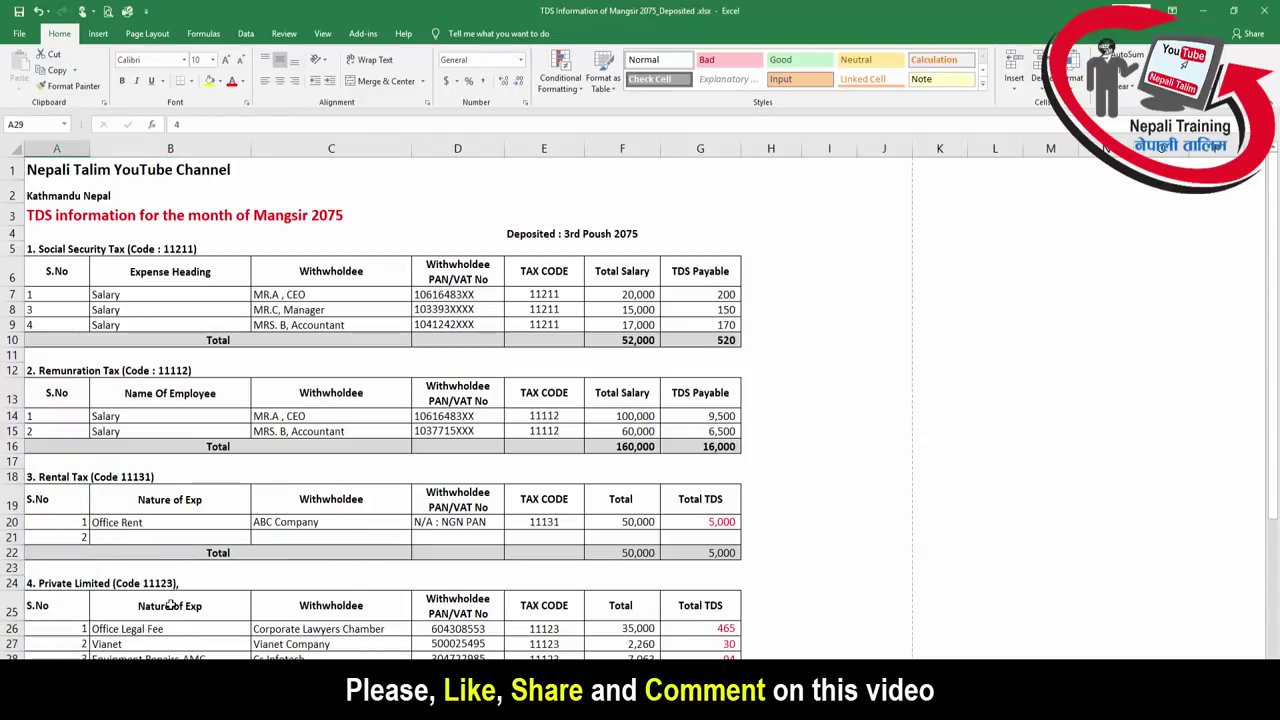
pyautogui.press('Up')
pyautogui.press('Up')
pyautogui.press('Up')
pyautogui.press('Up')
pyautogui.press('Up')
pyautogui.press('Up')
pyautogui.press('Up')
pyautogui.press('Up')
pyautogui.press('Up')
pyautogui.press('Up')
pyautogui.press('Up')
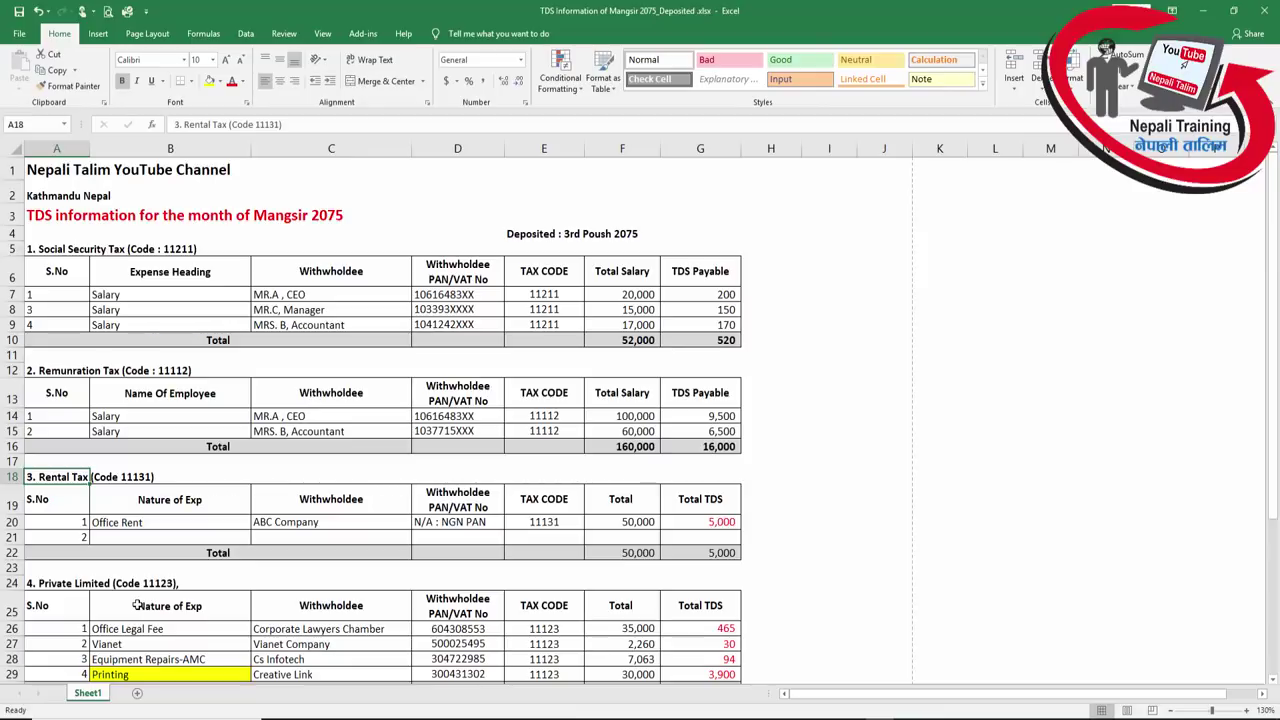
pyautogui.press('Right')
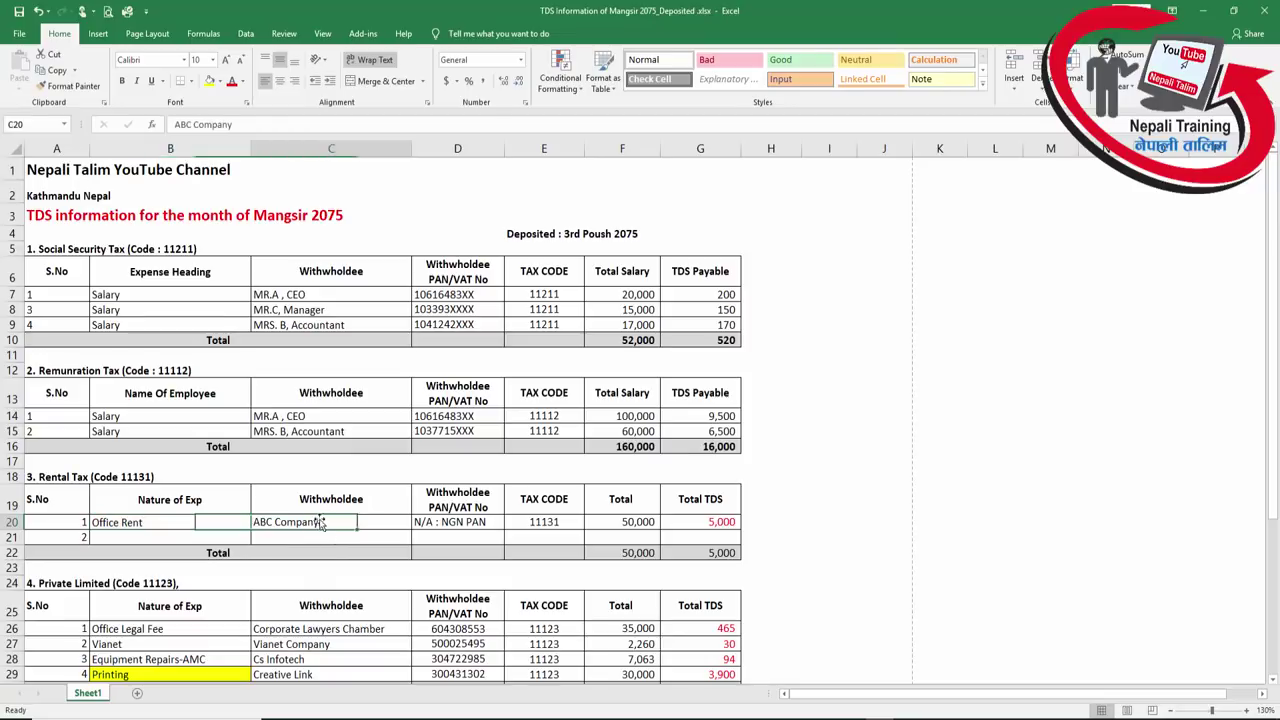
pyautogui.press('Left')
pyautogui.press('Right')
pyautogui.press('Right')
pyautogui.press('Right')
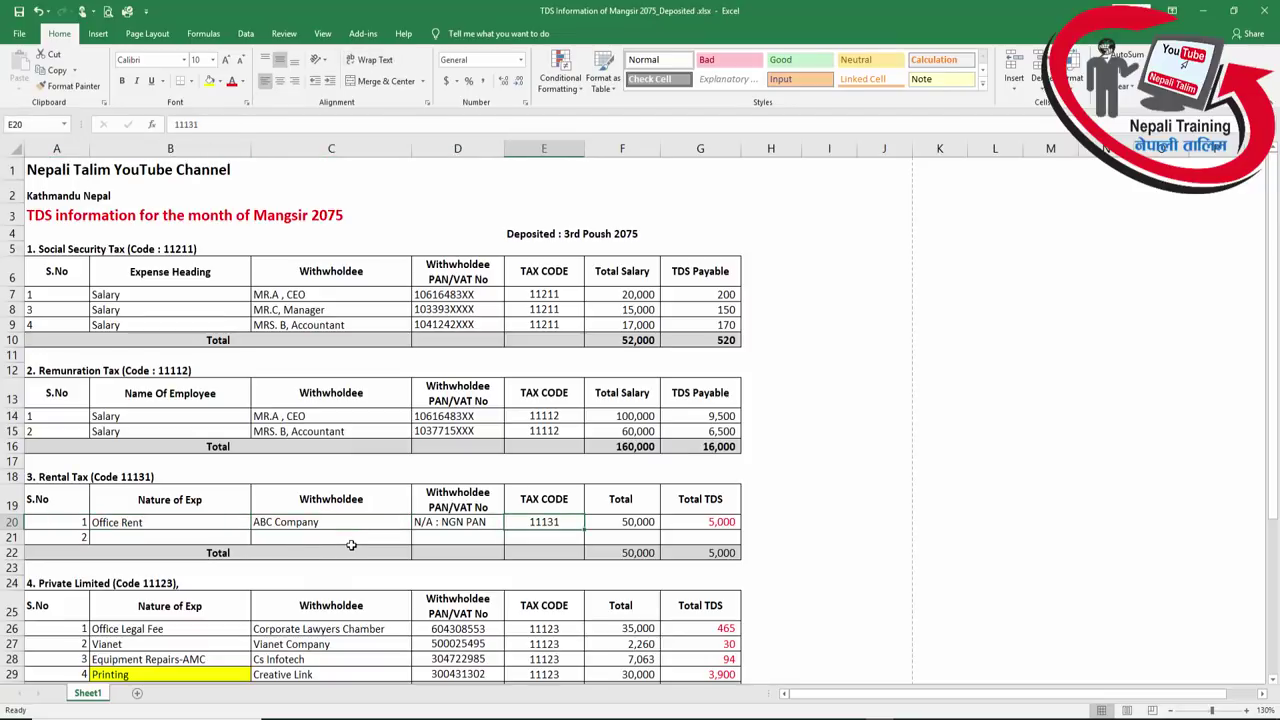
pyautogui.press('Left')
pyautogui.press('Left')
pyautogui.press('Left')
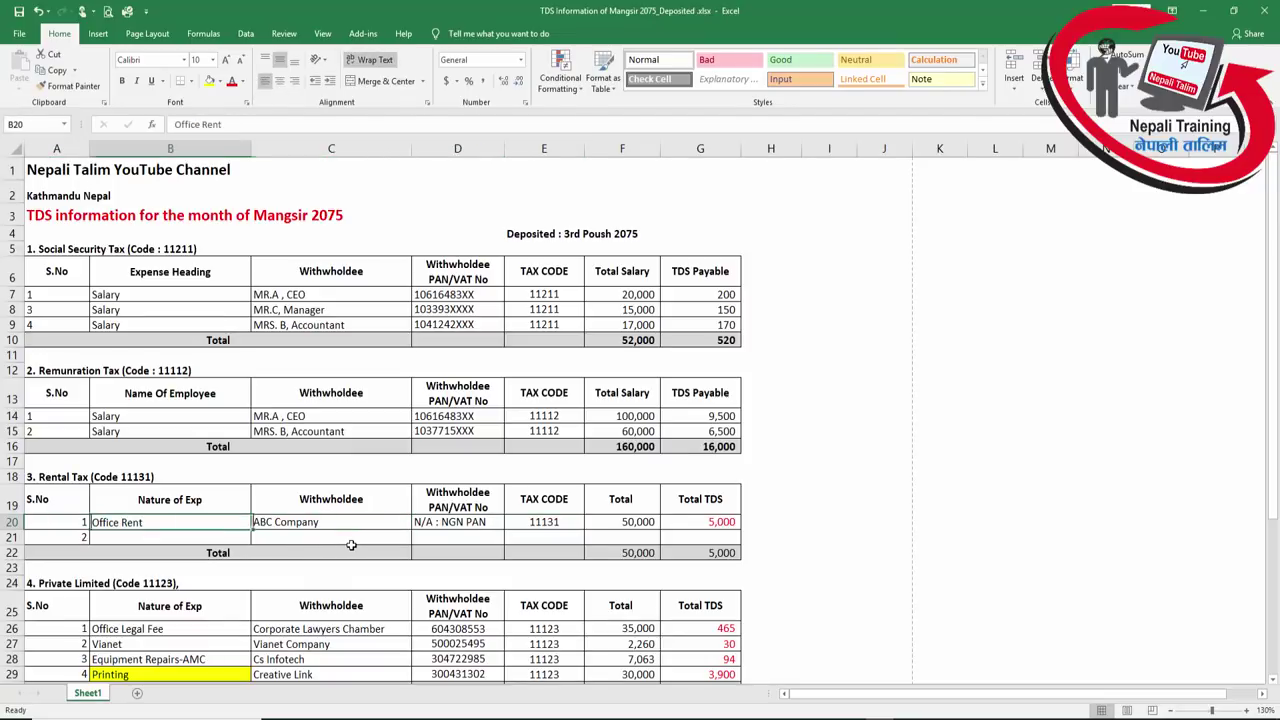
pyautogui.press('Right')
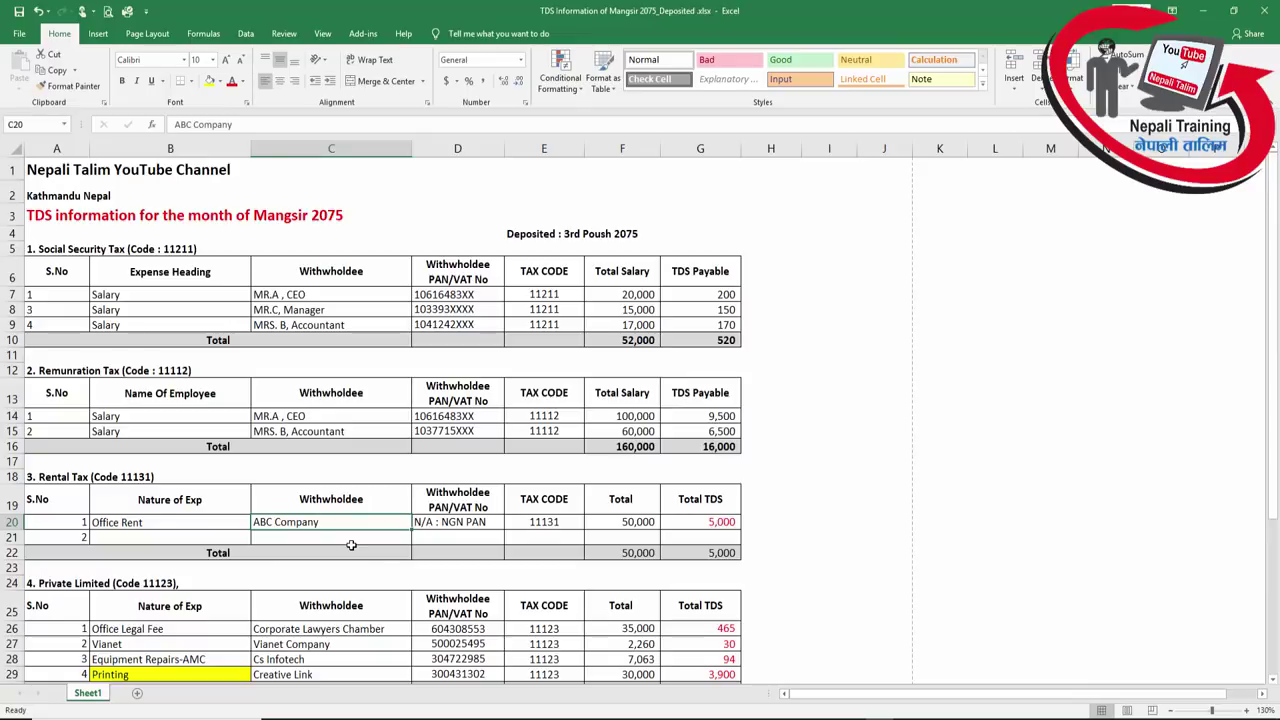
pyautogui.press('Left')
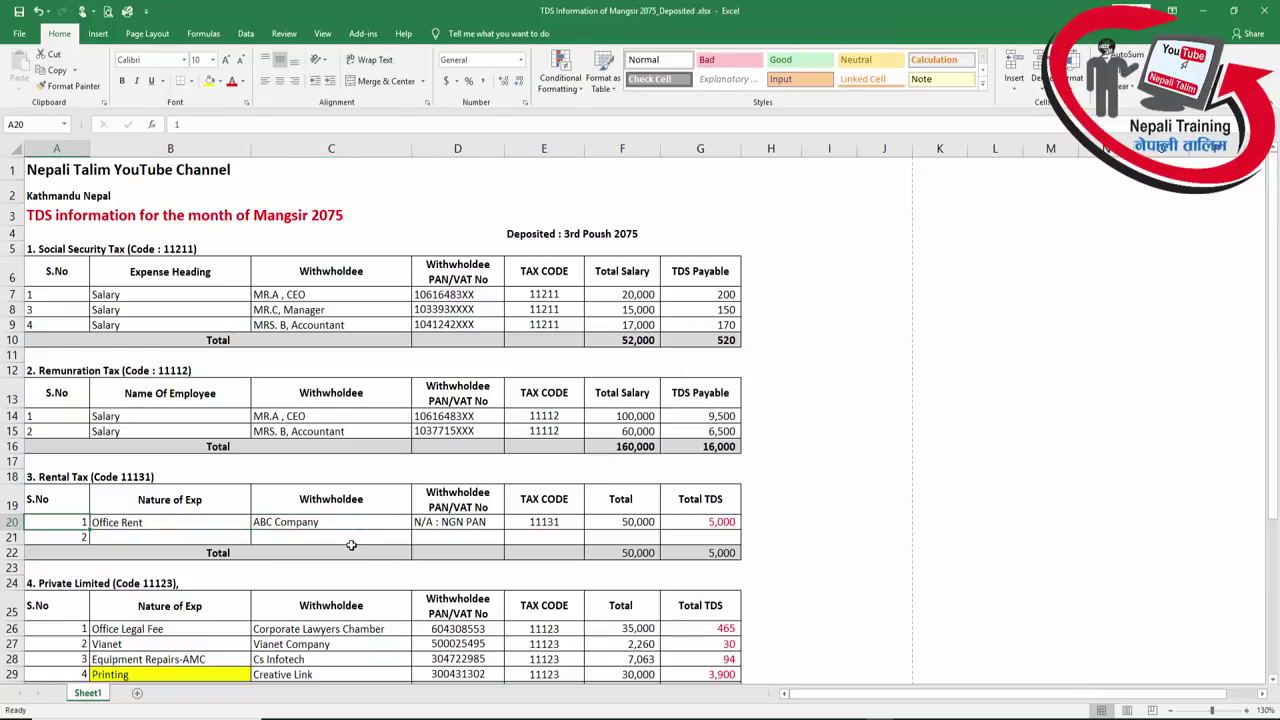
pyautogui.press('Left')
pyautogui.press('Right')
pyautogui.press('Right')
pyautogui.press('Right')
pyautogui.press('Right')
pyautogui.press('Right')
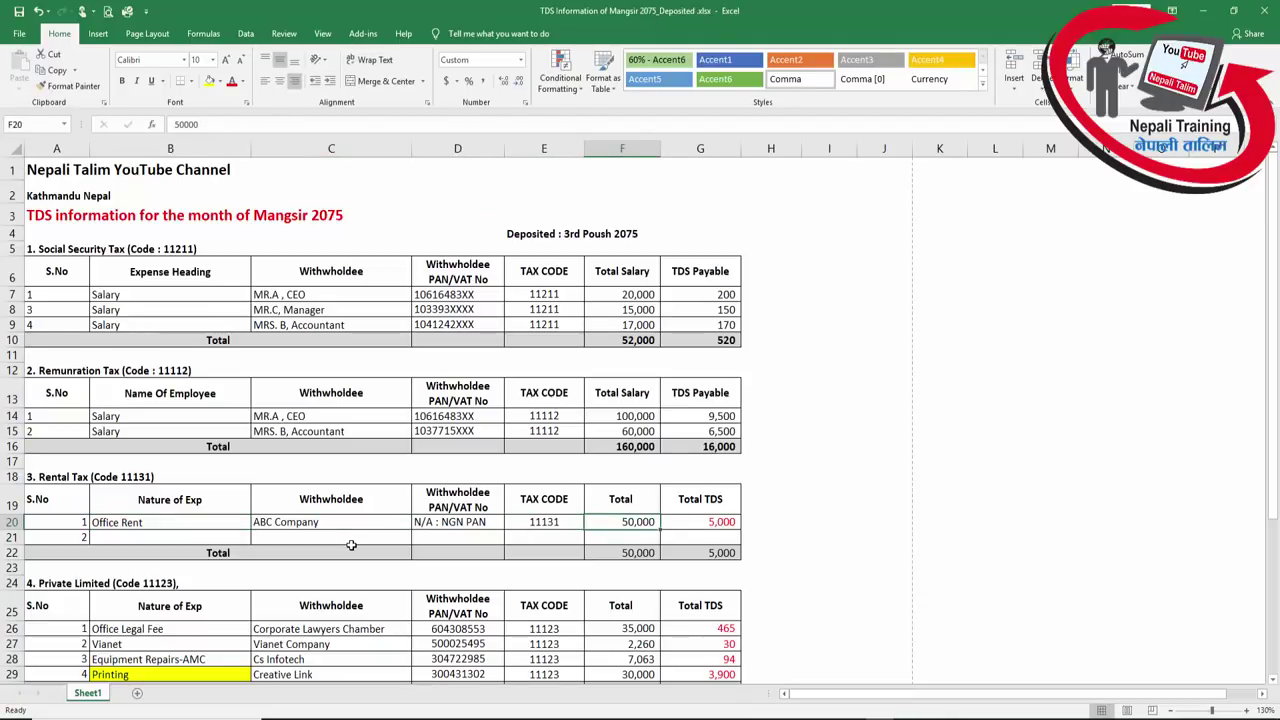
pyautogui.press('Right')
pyautogui.moveTo(544, 508); pyautogui.dragTo(561, 521)
pyautogui.press('Down')
pyautogui.press('Down')
pyautogui.press('Down')
pyautogui.press('Down')
pyautogui.press('Down')
pyautogui.press('Down')
pyautogui.press('Down')
pyautogui.press('Down')
pyautogui.press('Down')
pyautogui.press('Down')
pyautogui.press('Down')
pyautogui.press('Down')
pyautogui.press('Down')
pyautogui.press('Down')
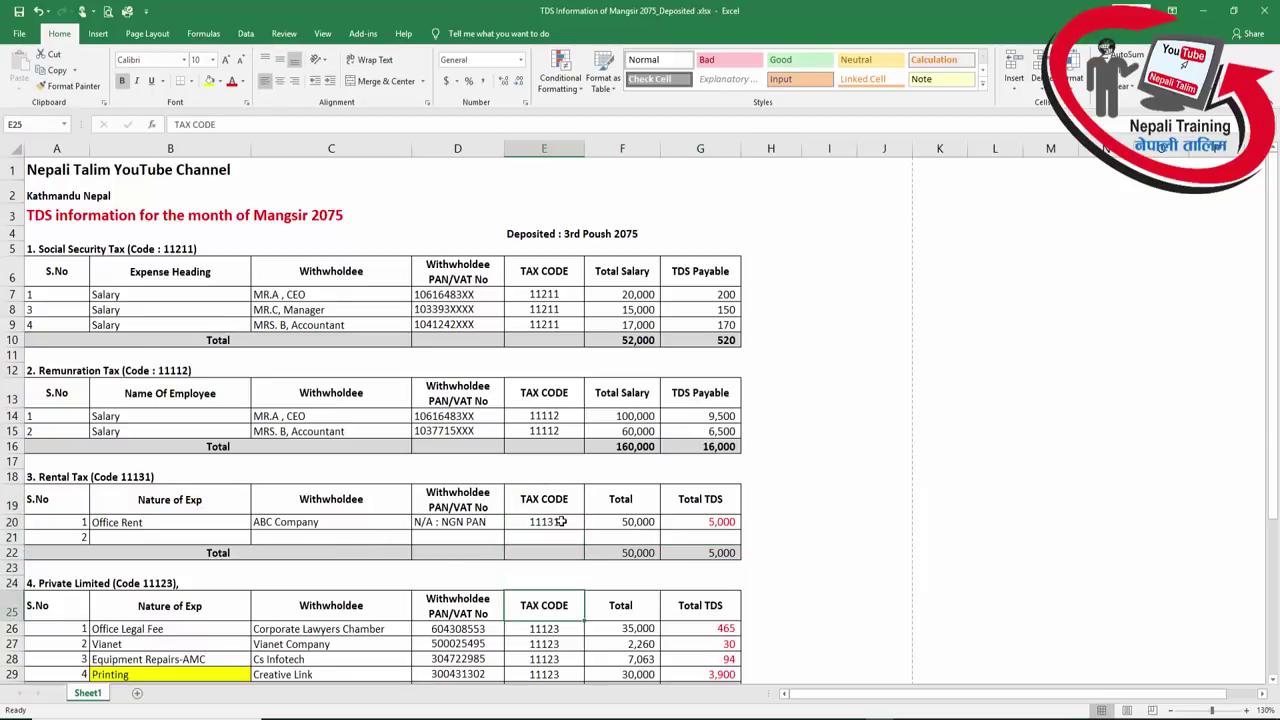
pyautogui.scroll(-1, 561, 521)
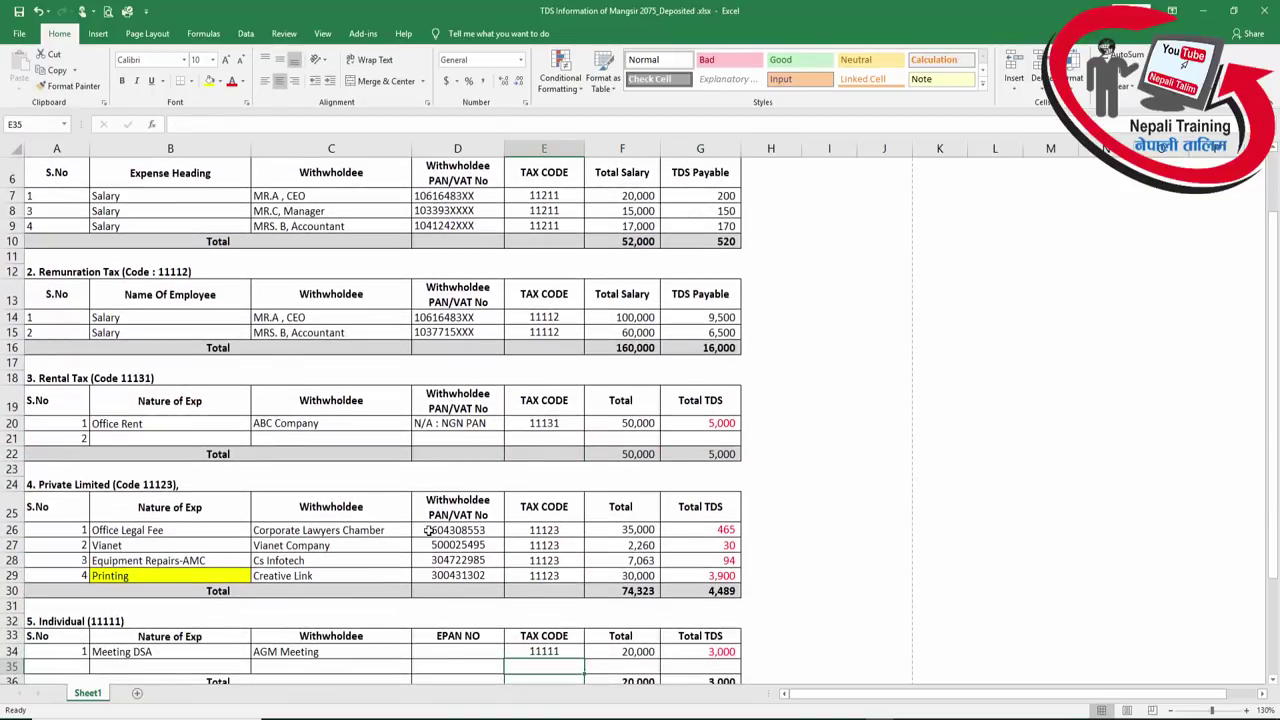
pyautogui.click(52, 484)
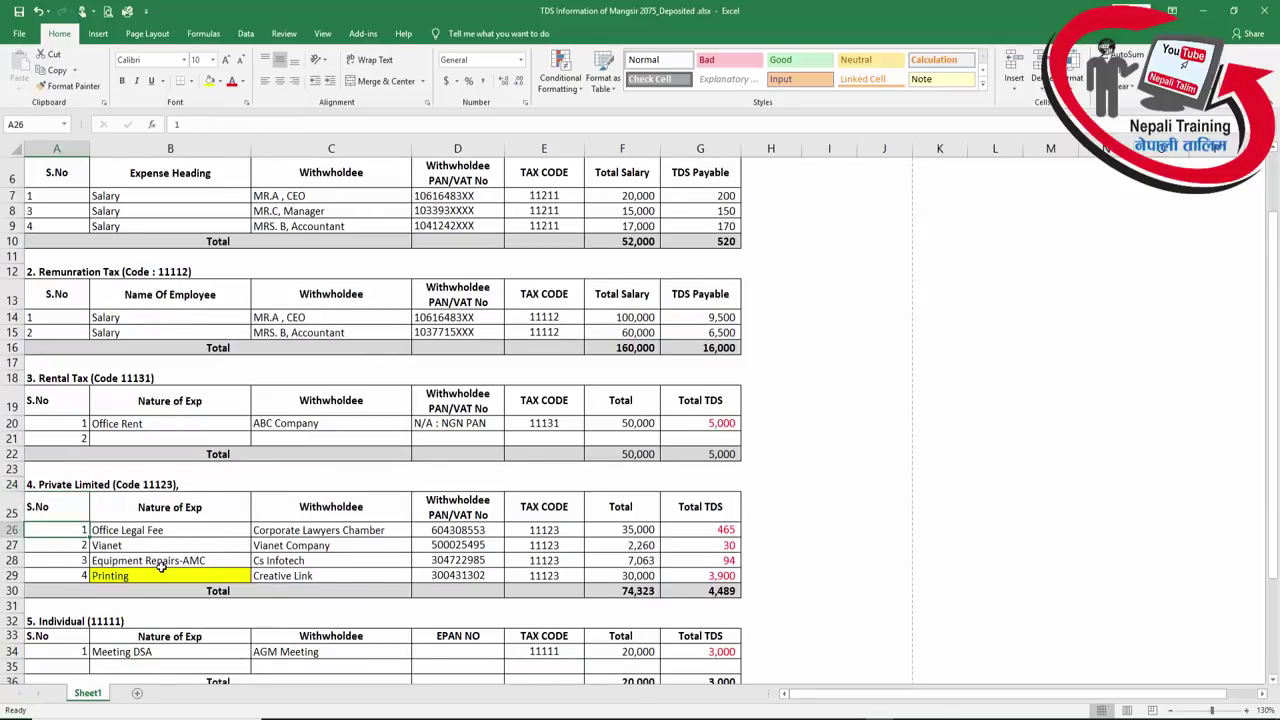
pyautogui.click(322, 548)
pyautogui.click(214, 532)
pyautogui.click(330, 530)
pyautogui.press('Left')
pyautogui.press('Left')
pyautogui.press('Down')
pyautogui.press('Right')
pyautogui.press('Right')
pyautogui.press('Down')
pyautogui.press('Left')
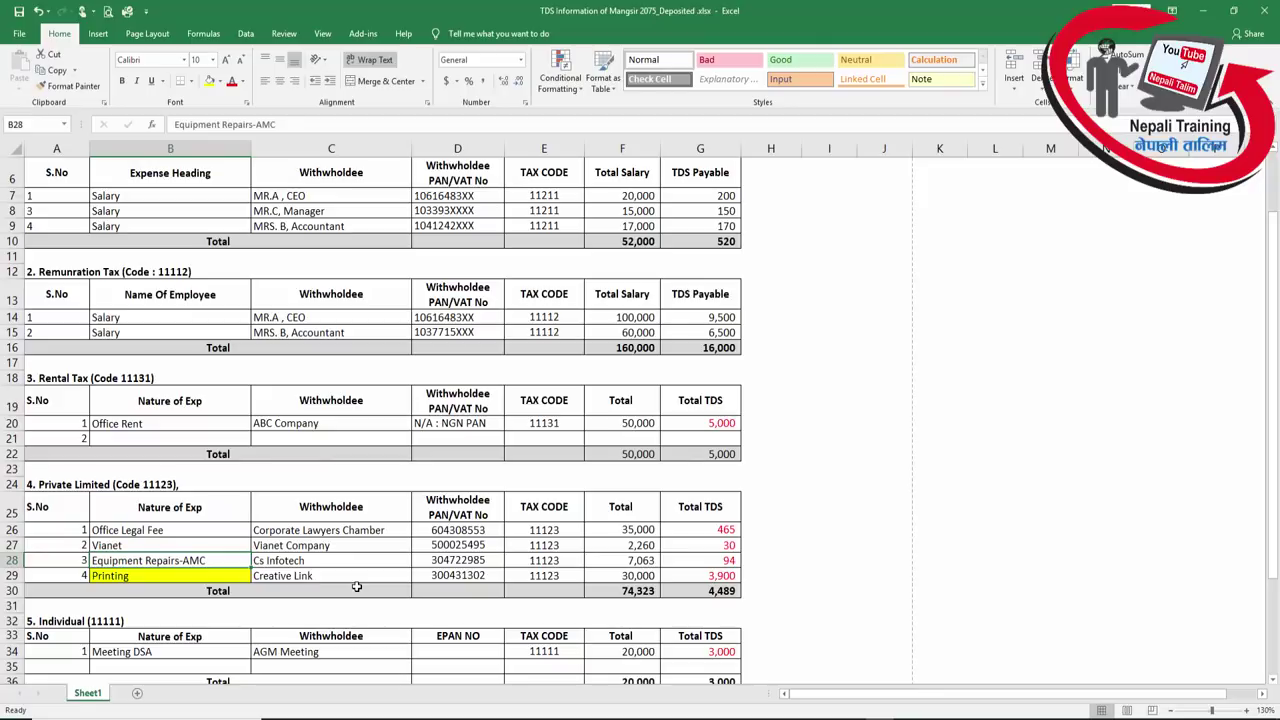
pyautogui.press('Down')
pyautogui.press('Right')
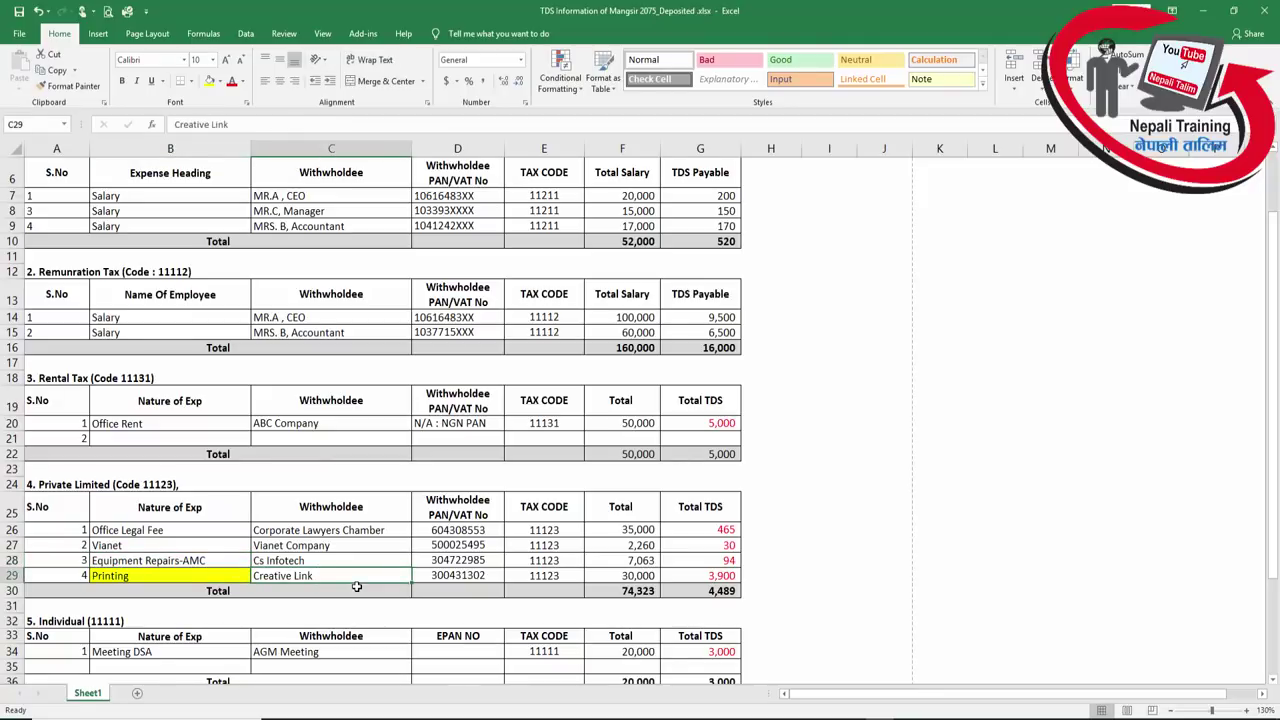
pyautogui.click(221, 532)
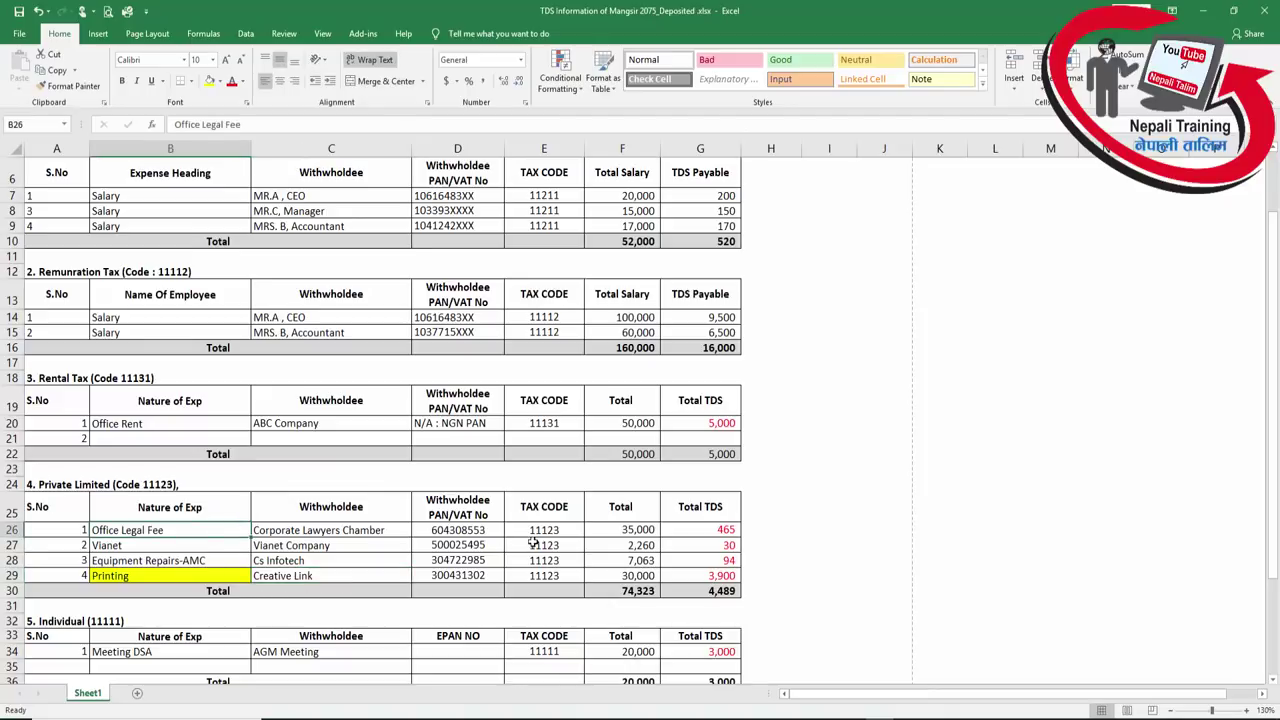
pyautogui.click(538, 530)
pyautogui.click(604, 531)
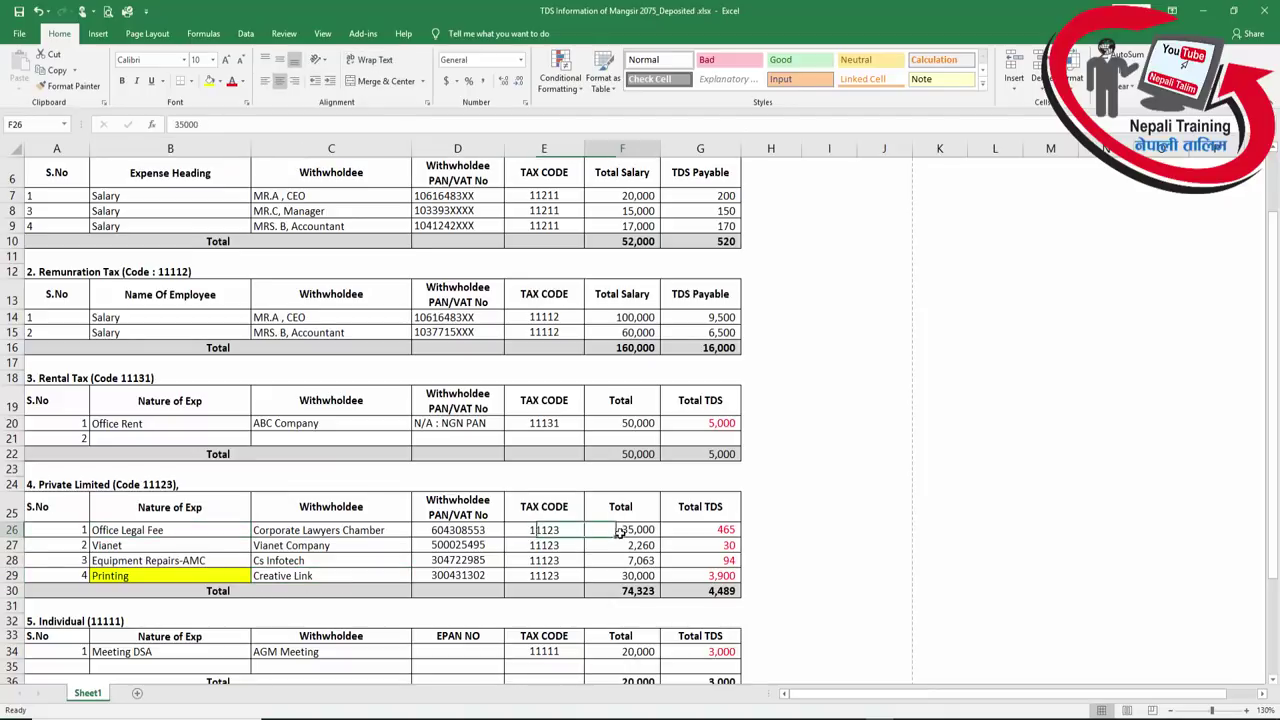
pyautogui.click(726, 535)
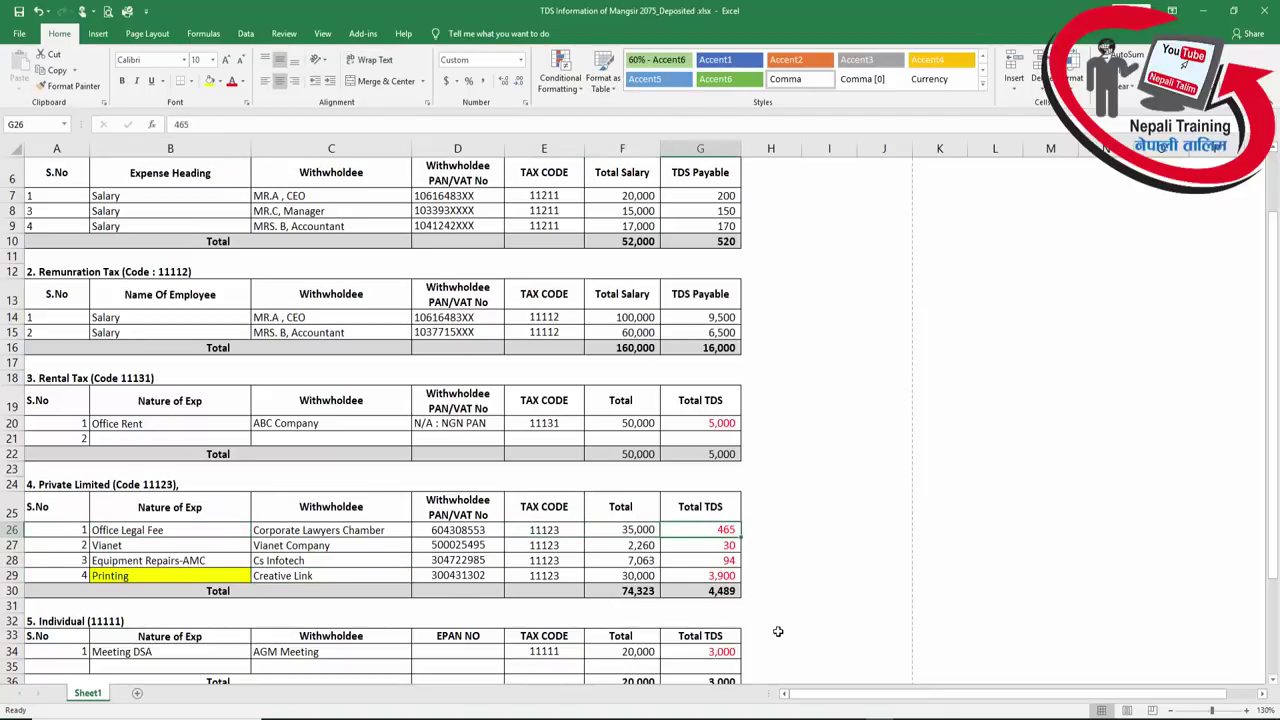
pyautogui.press('Left')
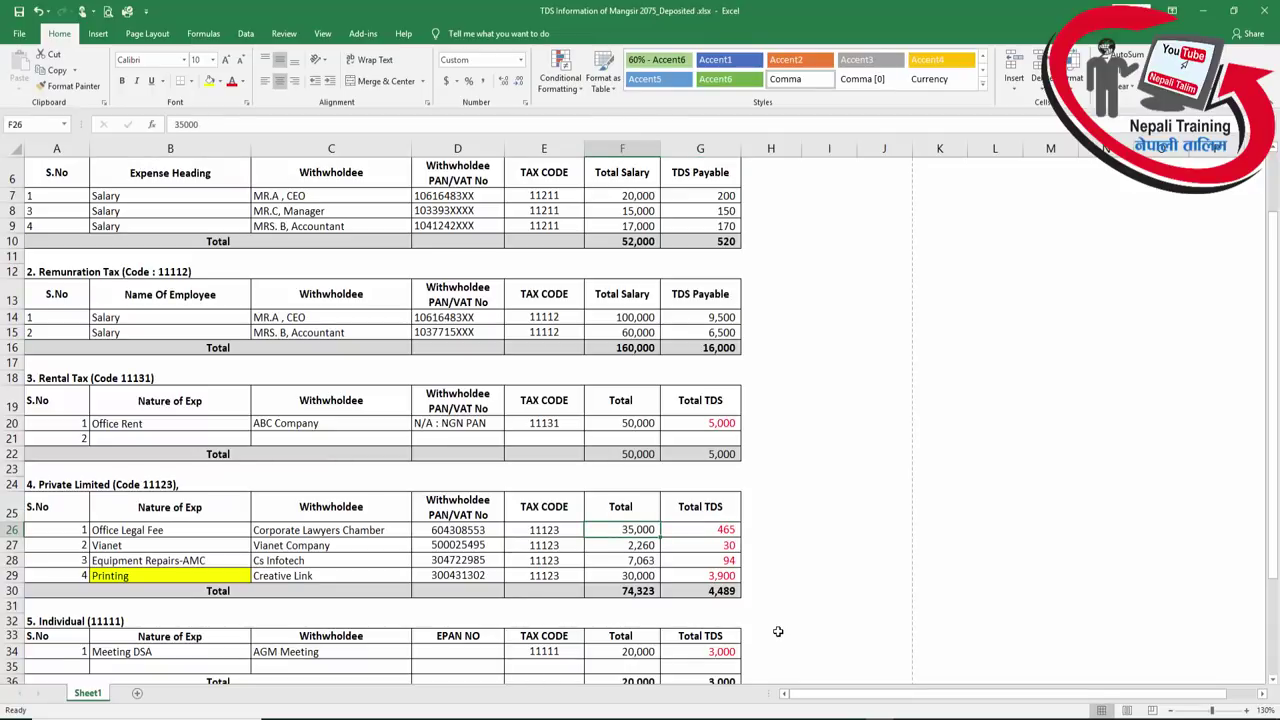
pyautogui.press('Right')
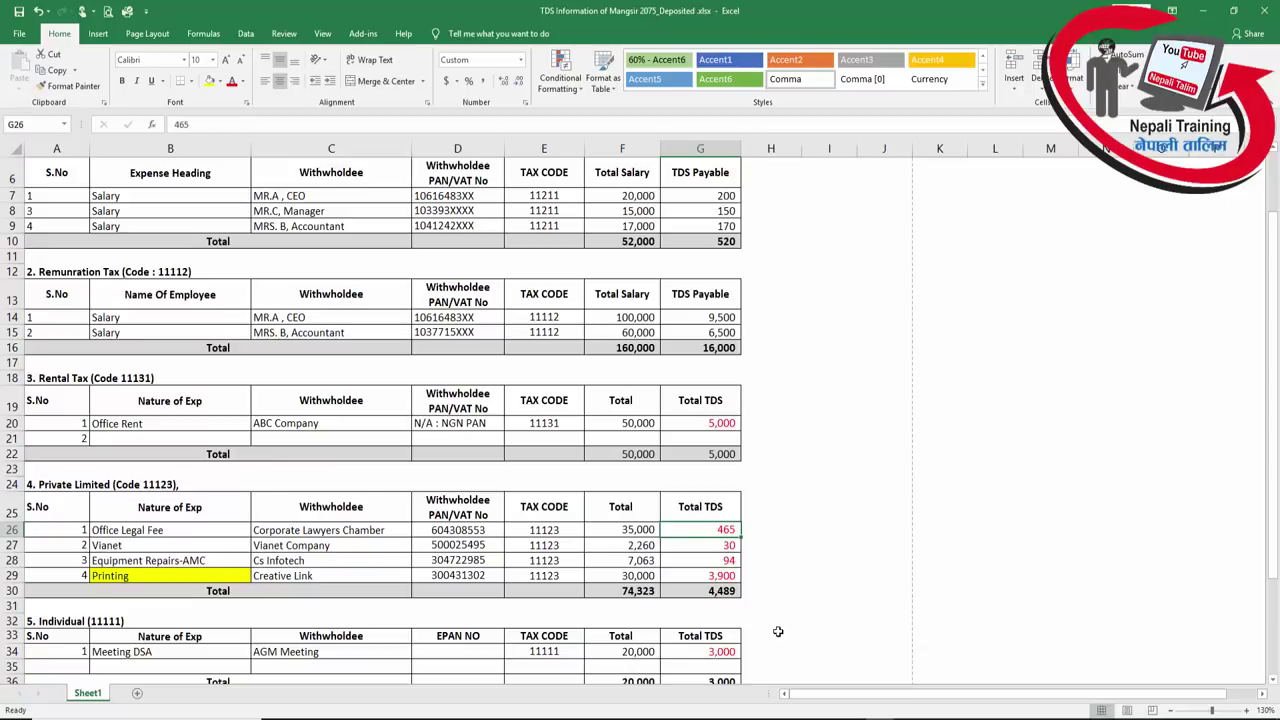
pyautogui.press('Left')
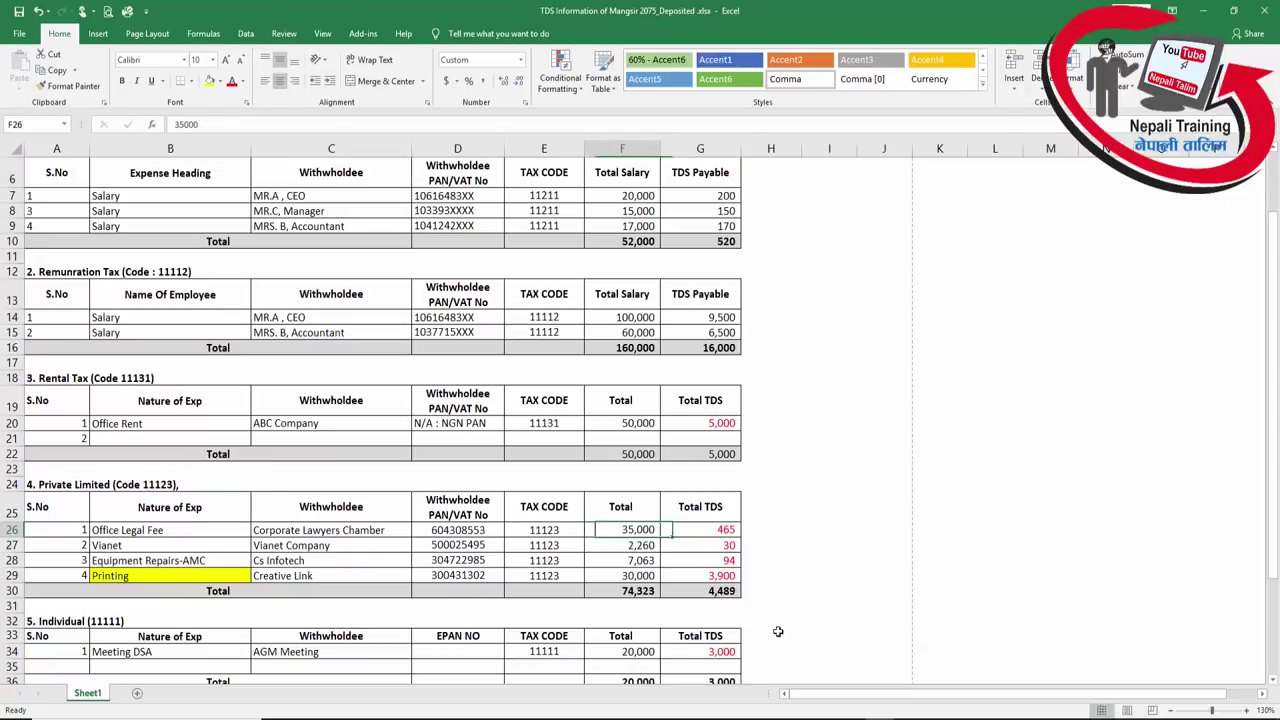
pyautogui.press('Down')
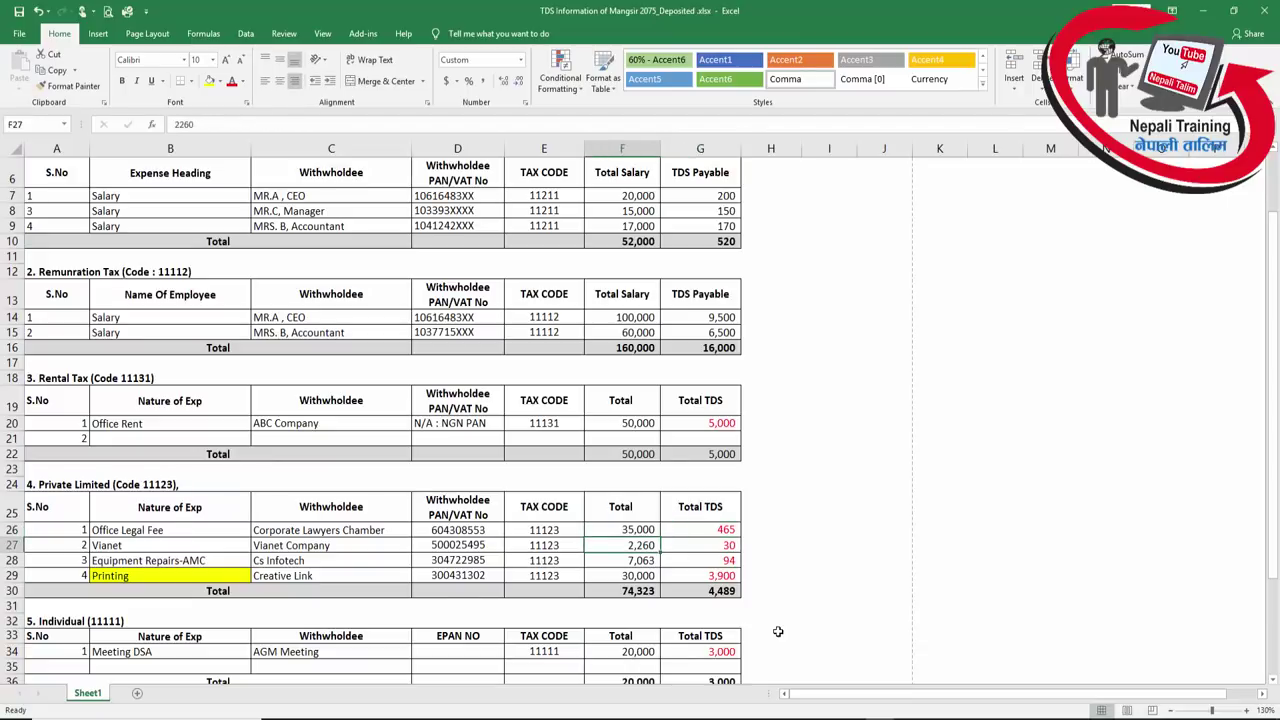
pyautogui.press('Right')
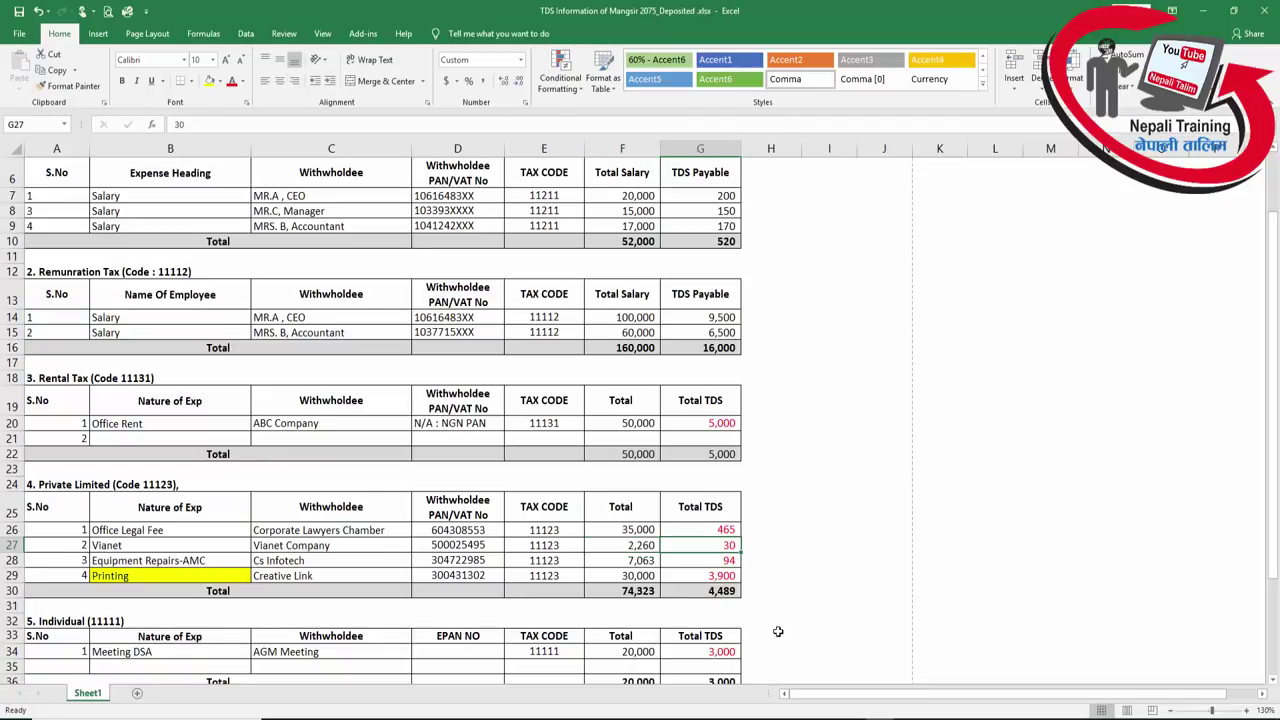
pyautogui.press('Down')
pyautogui.press('Left')
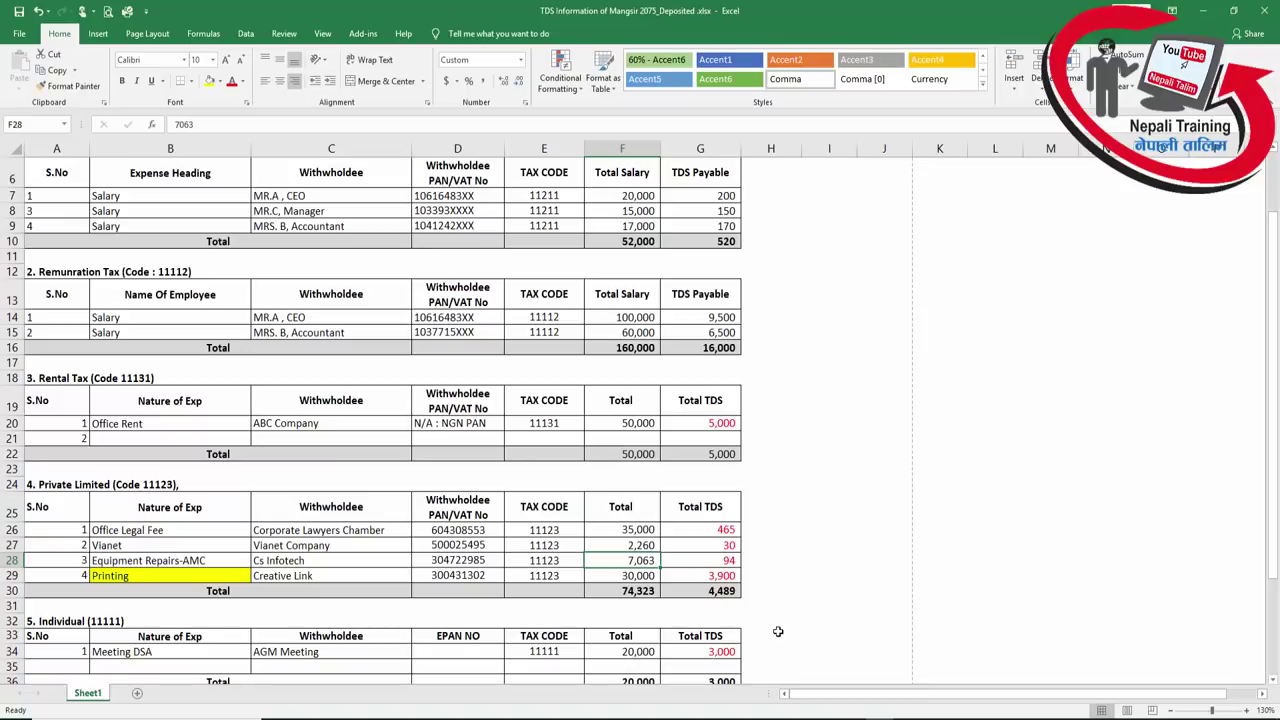
pyautogui.press('Right')
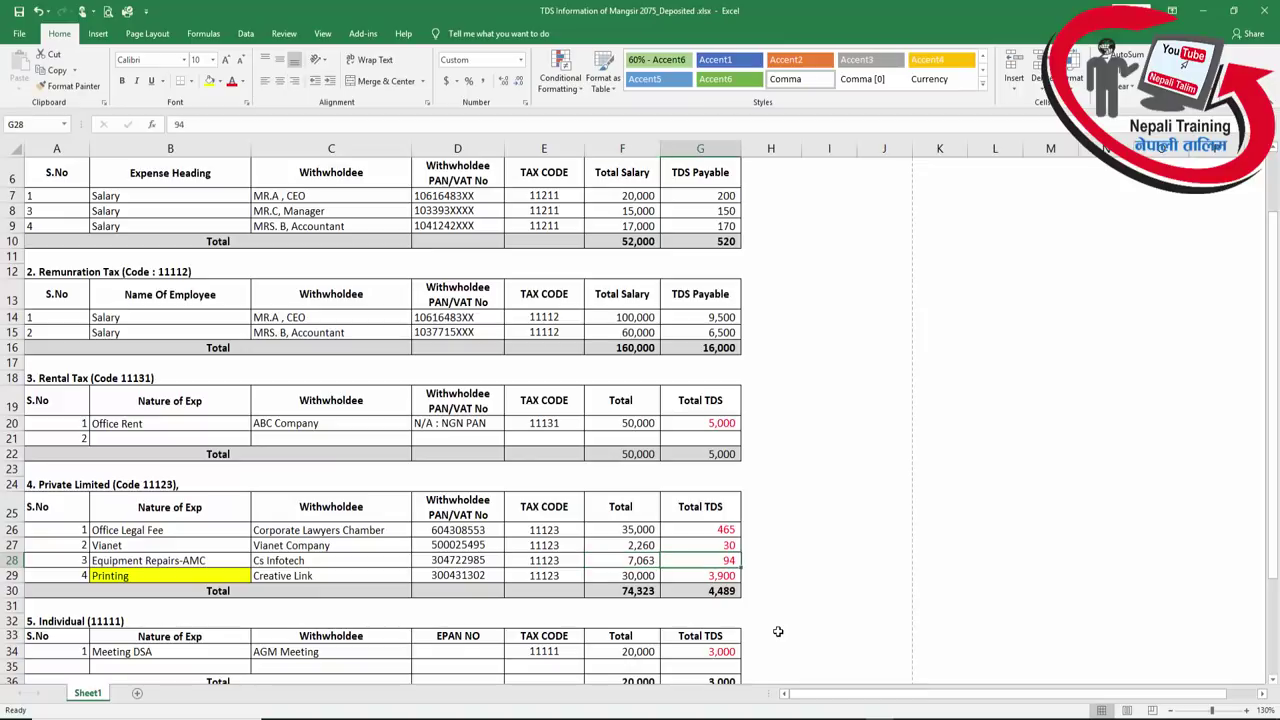
pyautogui.press('Down')
pyautogui.press('Left')
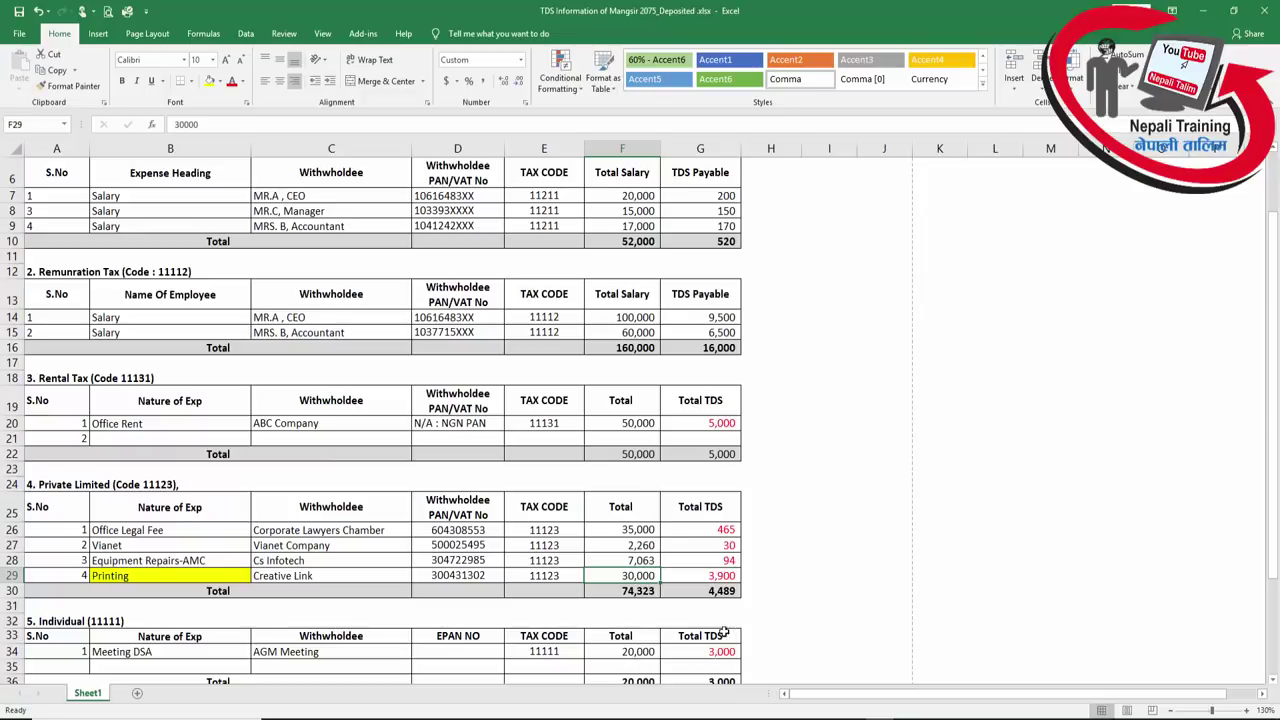
pyautogui.click(637, 506)
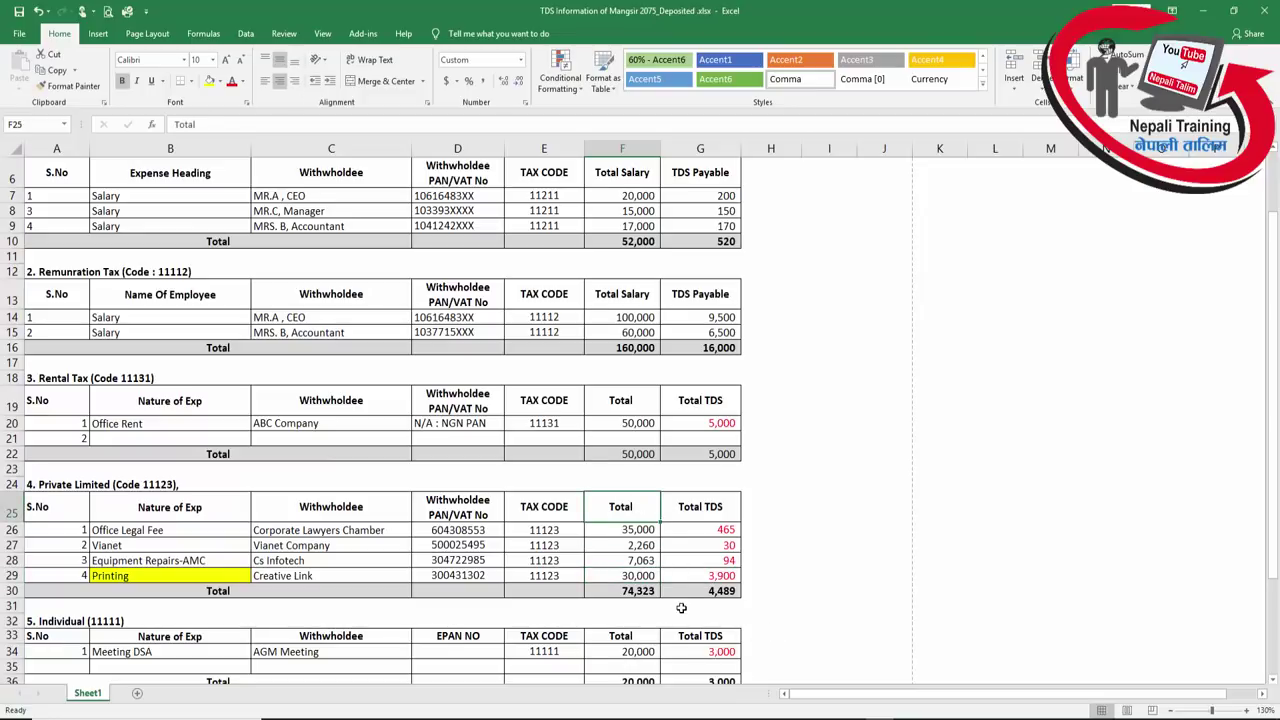
pyautogui.moveTo(614, 521)
pyautogui.mouseDown()
pyautogui.moveTo(618, 560)
pyautogui.moveTo(619, 545)
pyautogui.mouseUp()
pyautogui.press('Escape')
pyautogui.click(632, 575)
pyautogui.press('Down')
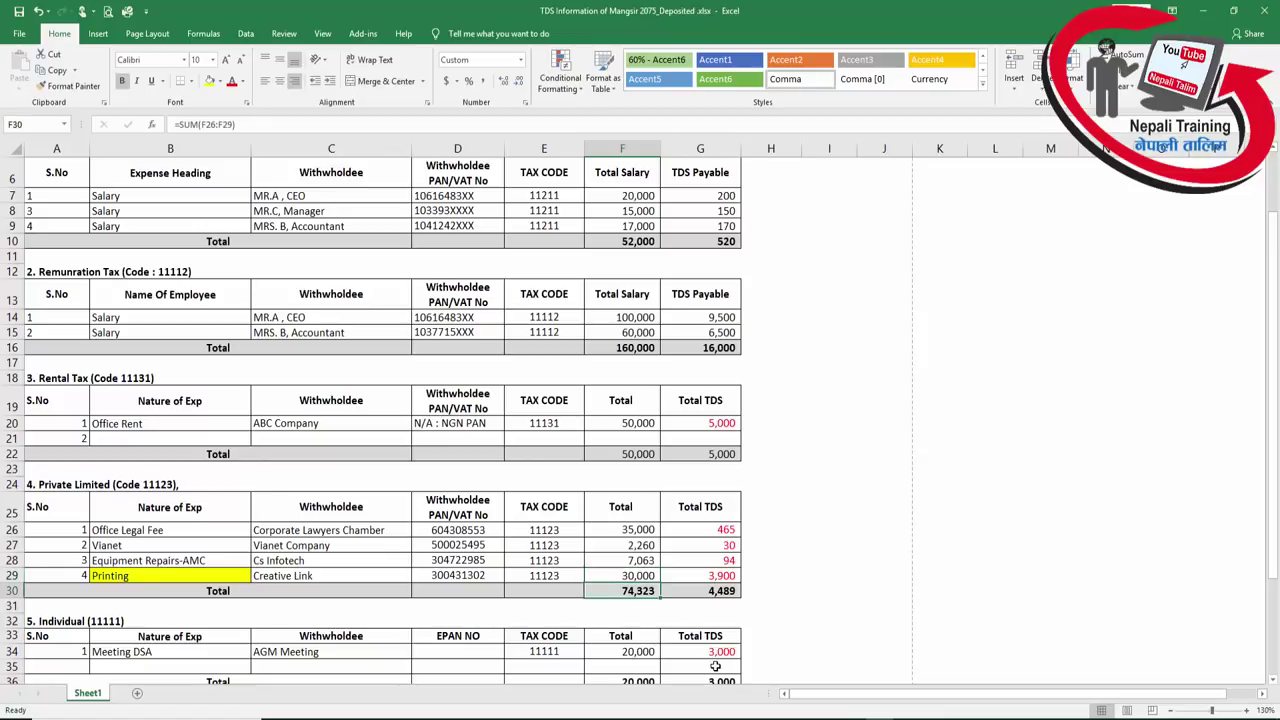
# Select the Printing amount and TDS cells to check their combined sum against the 30,000 total.
pyautogui.click(805, 510)
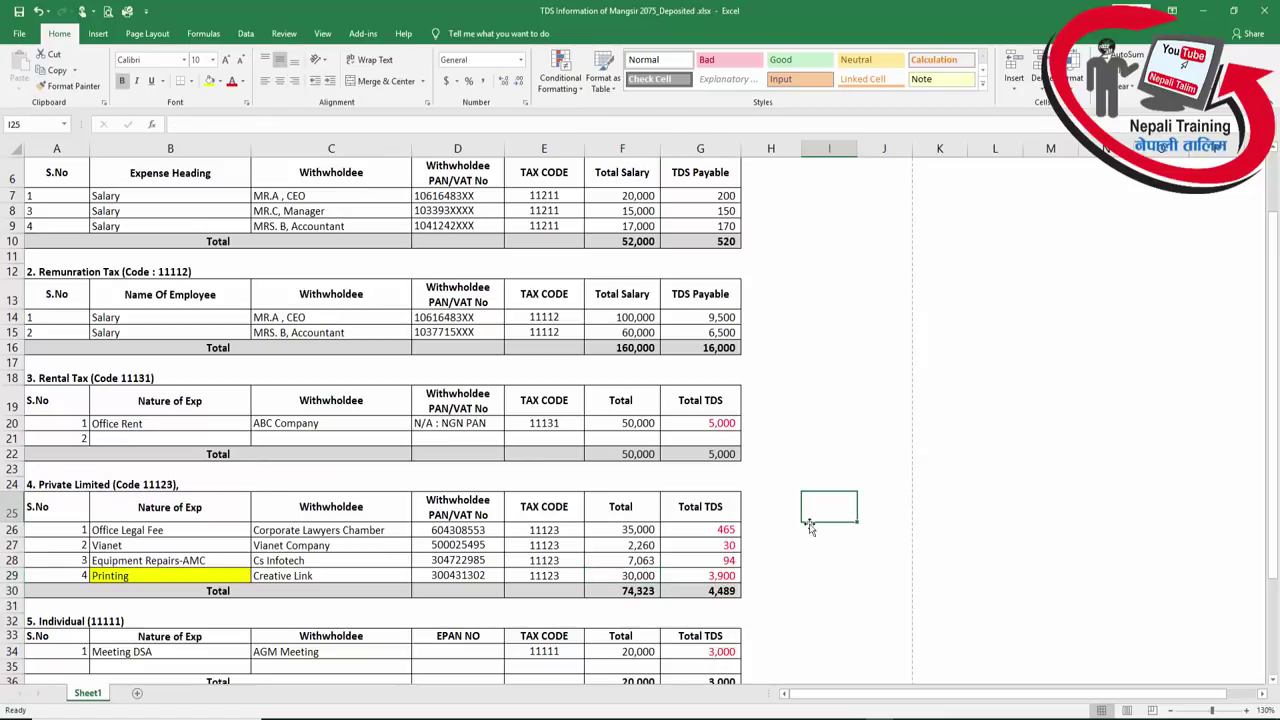
pyautogui.click(642, 577)
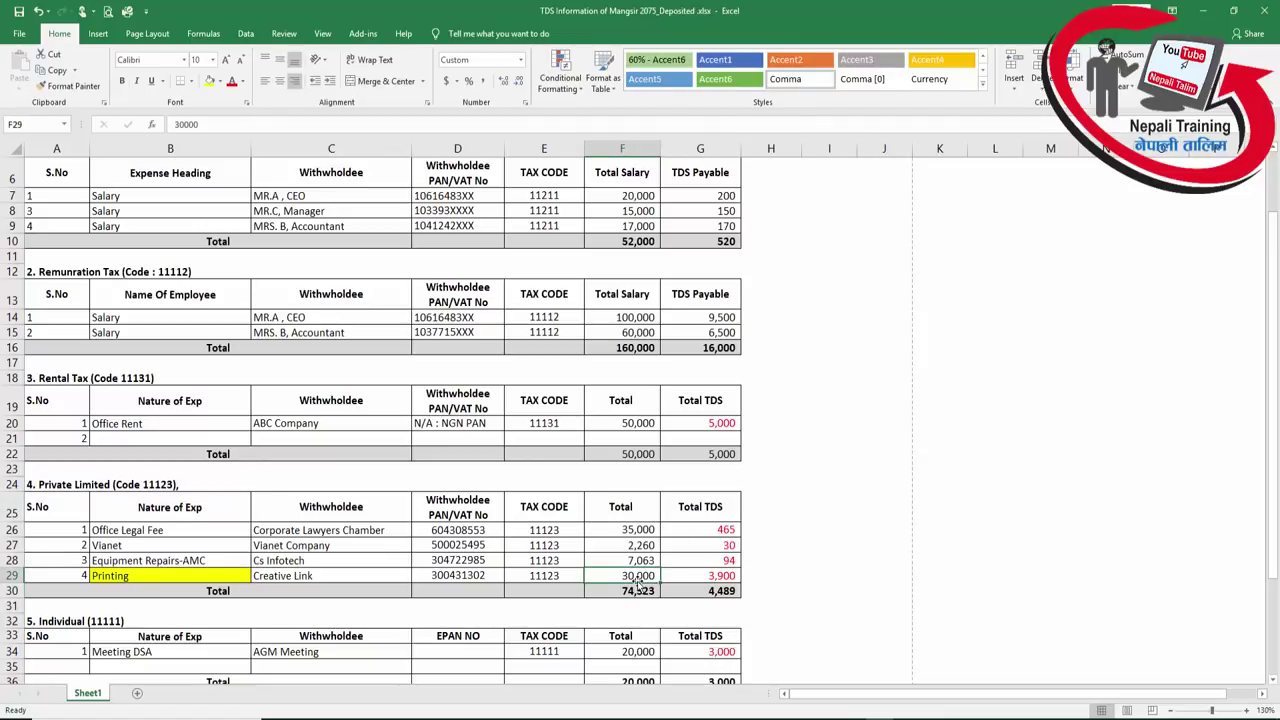
pyautogui.moveTo(640, 580); pyautogui.dragTo(703, 560)
# Enter =35000/113*100 beside Office Legal Fee, giving 30973.451 excluding 13% VAT.
pyautogui.click(769, 531)
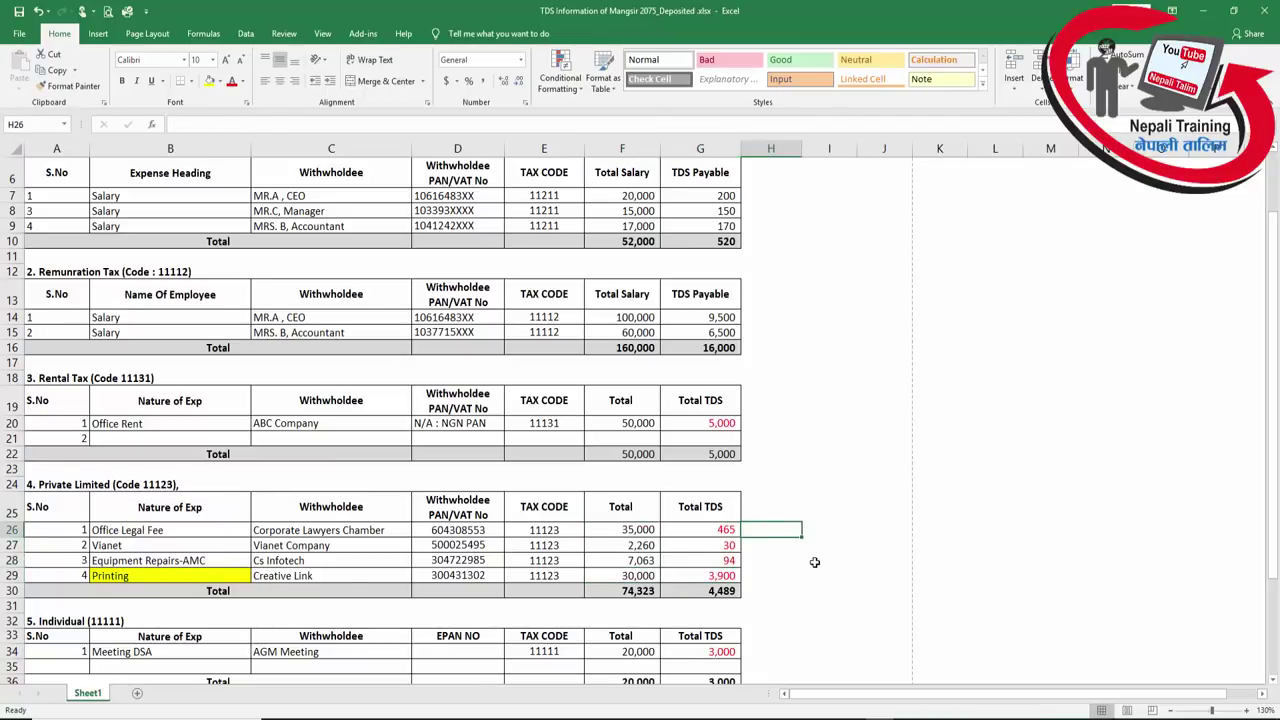
pyautogui.write('=35000')
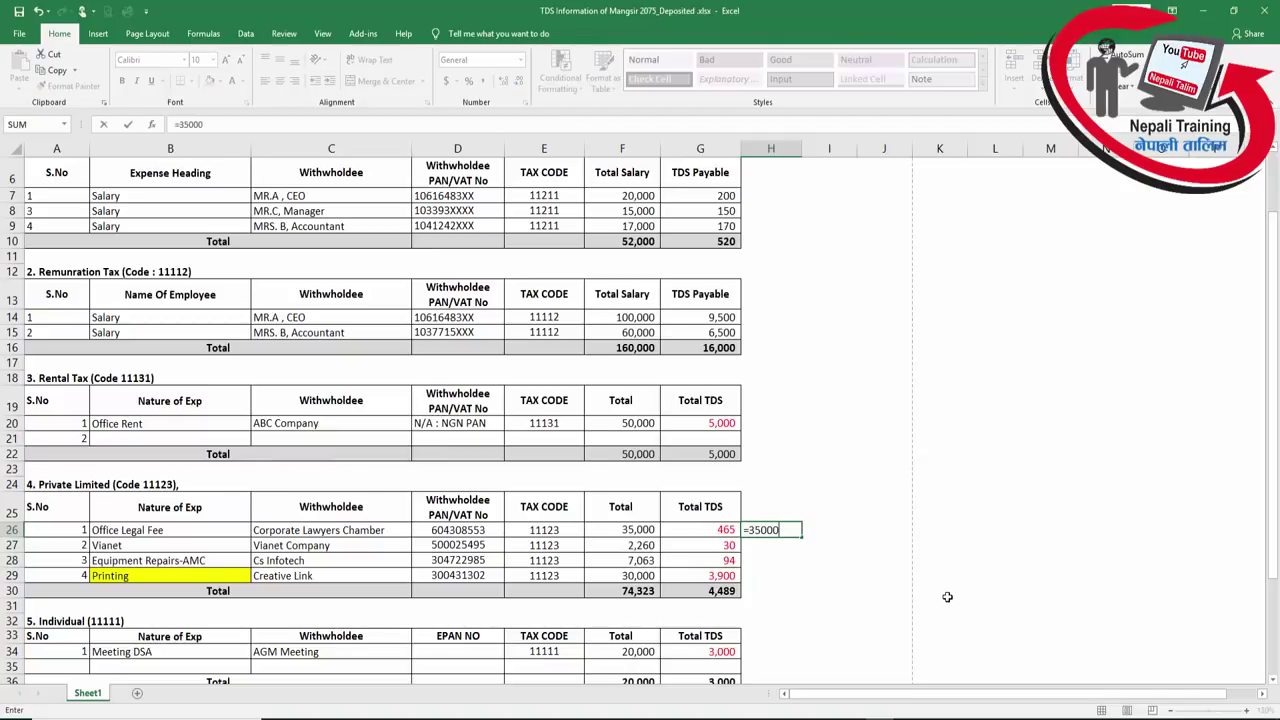
pyautogui.write('/113*100')
pyautogui.press('Return')
# Inspect the Printing TDS formula =F29*0.13 in G29.
pyautogui.press('Down')
pyautogui.press('Down')
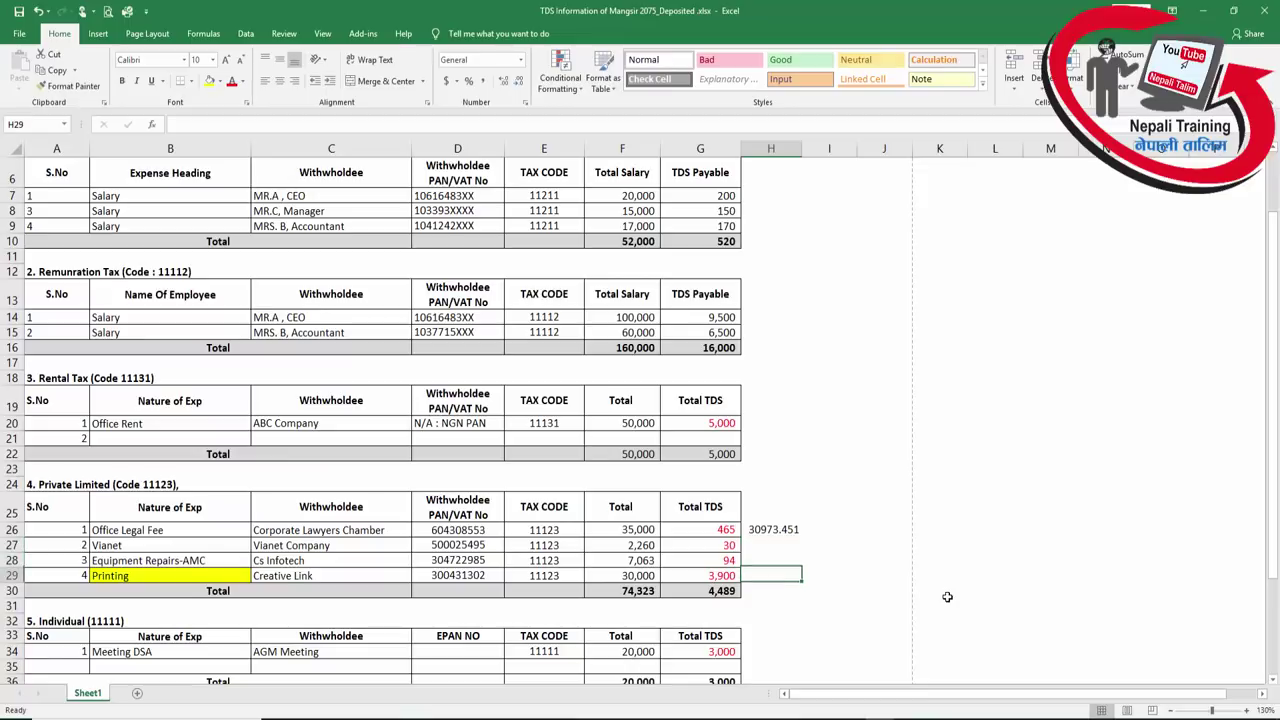
pyautogui.click(647, 578)
pyautogui.press('Right')
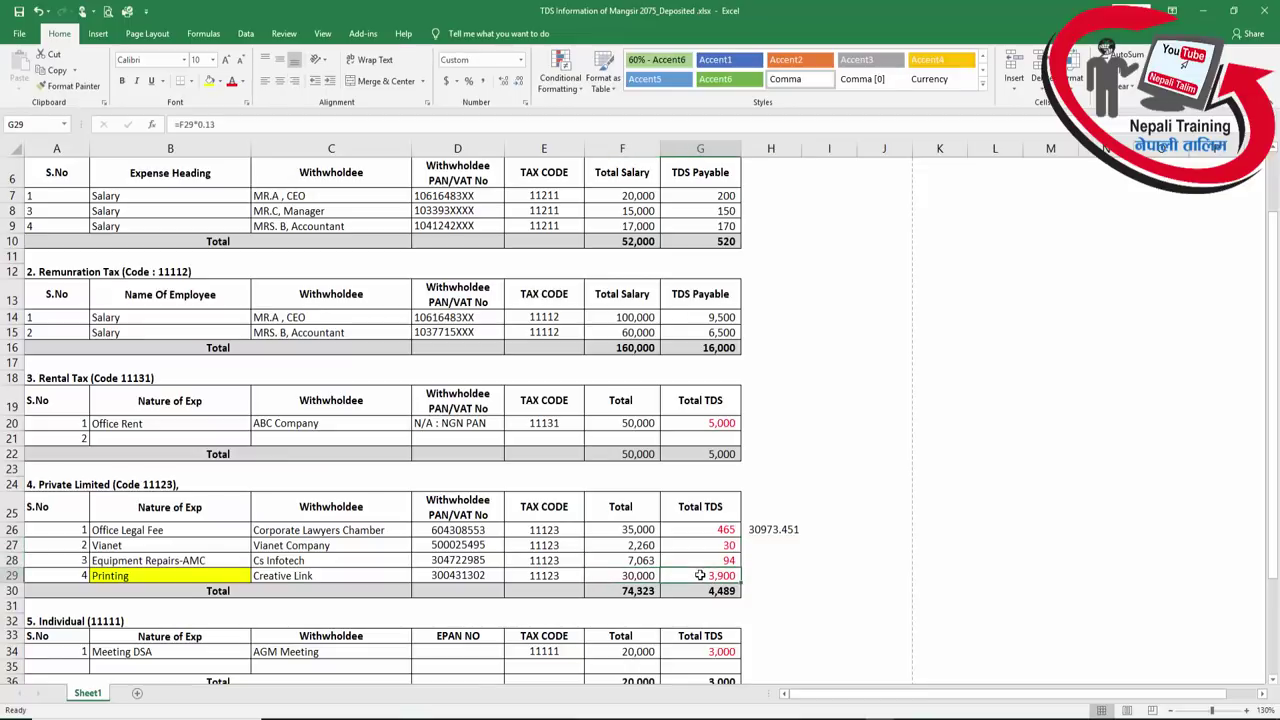
# Clear the 30973.451 scratch value and change the Printing TDS formula to =F29*1.5%.
pyautogui.moveTo(768, 513); pyautogui.dragTo(772, 530)
pyautogui.press('Delete')
pyautogui.click(700, 577)
pyautogui.press('F2')
pyautogui.press('Escape')
pyautogui.write('=F29*1.5')
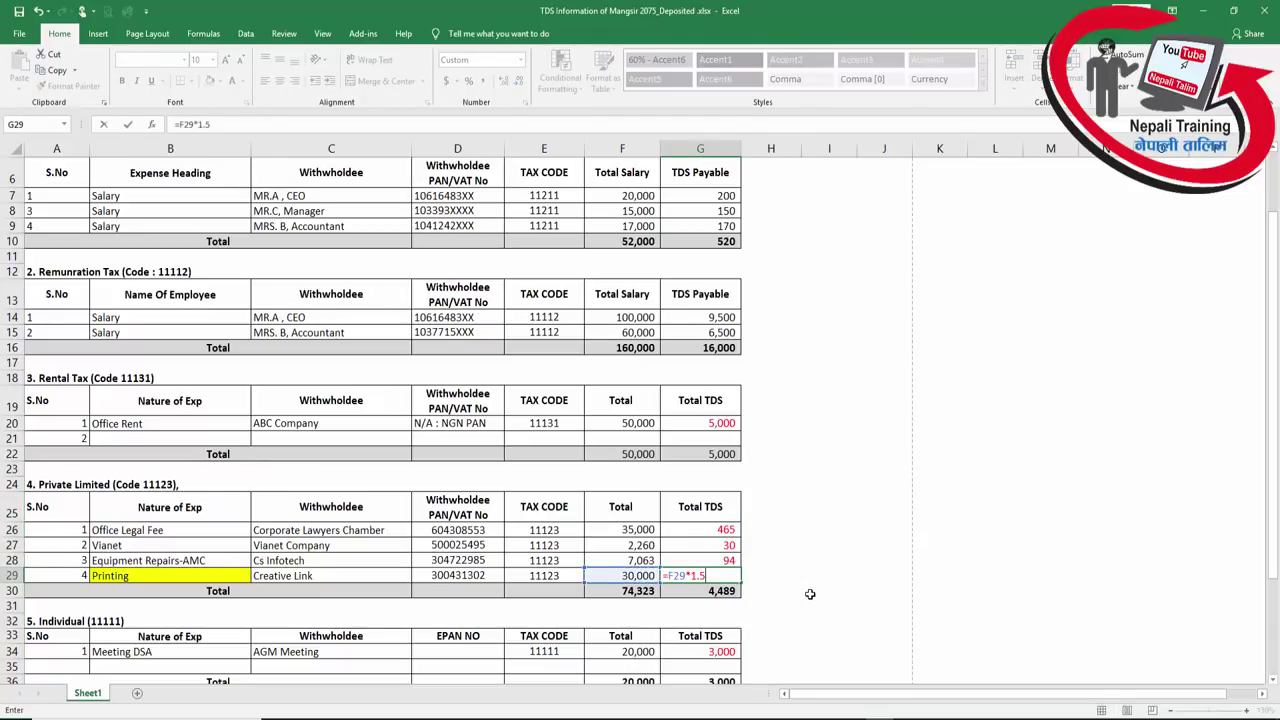
pyautogui.write('%')
pyautogui.hotkey('ctrl', 'Return')
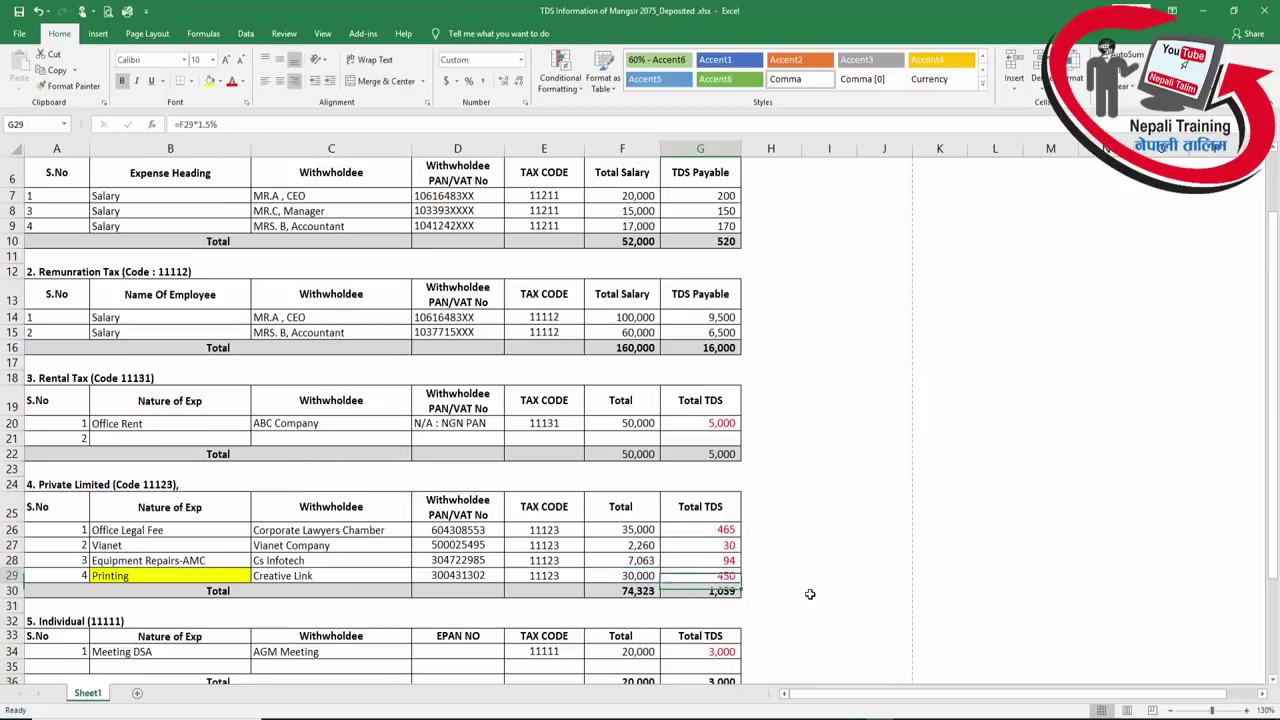
# Check the Private Limited TDS total now reads 1,039, then move to the Individual section.
pyautogui.click(722, 594)
pyautogui.press('Down')
pyautogui.press('Down')
pyautogui.press('Down')
pyautogui.press('Down')
pyautogui.press('Down')
pyautogui.press('Down')
pyautogui.press('Down')
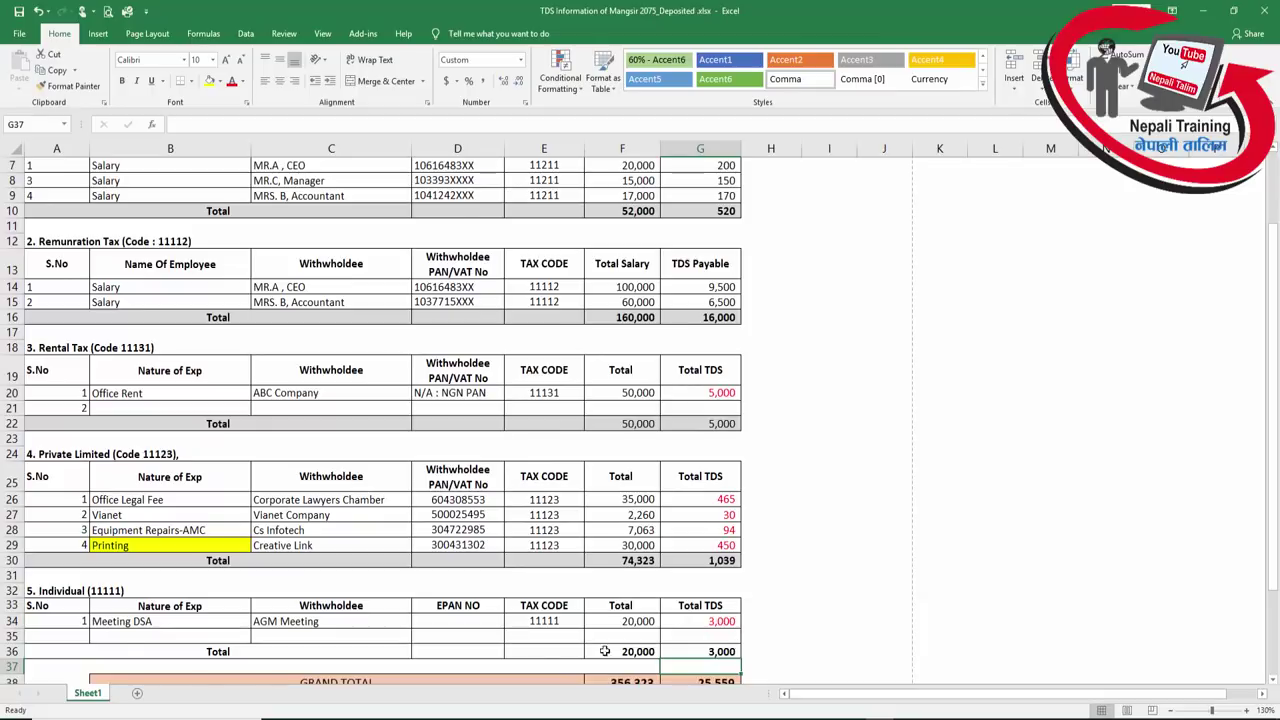
pyautogui.click(50, 590)
pyautogui.click(40, 606)
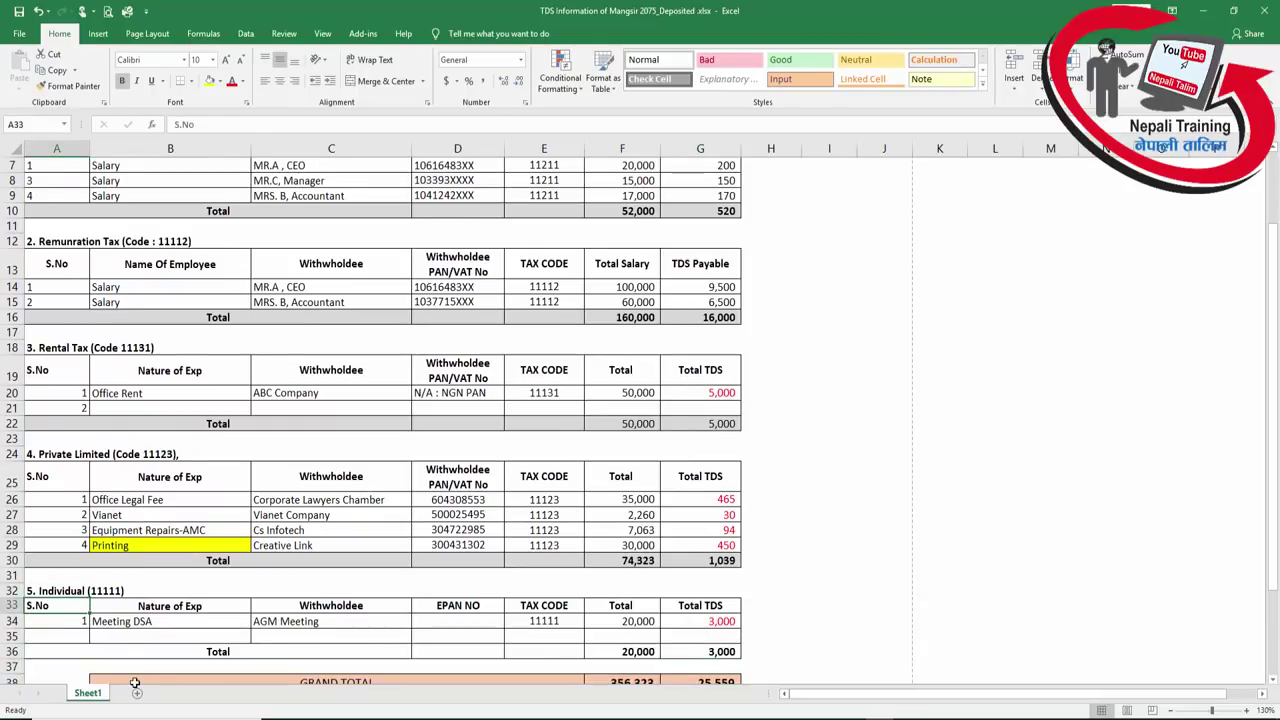
pyautogui.press('Down')
pyautogui.press('Right')
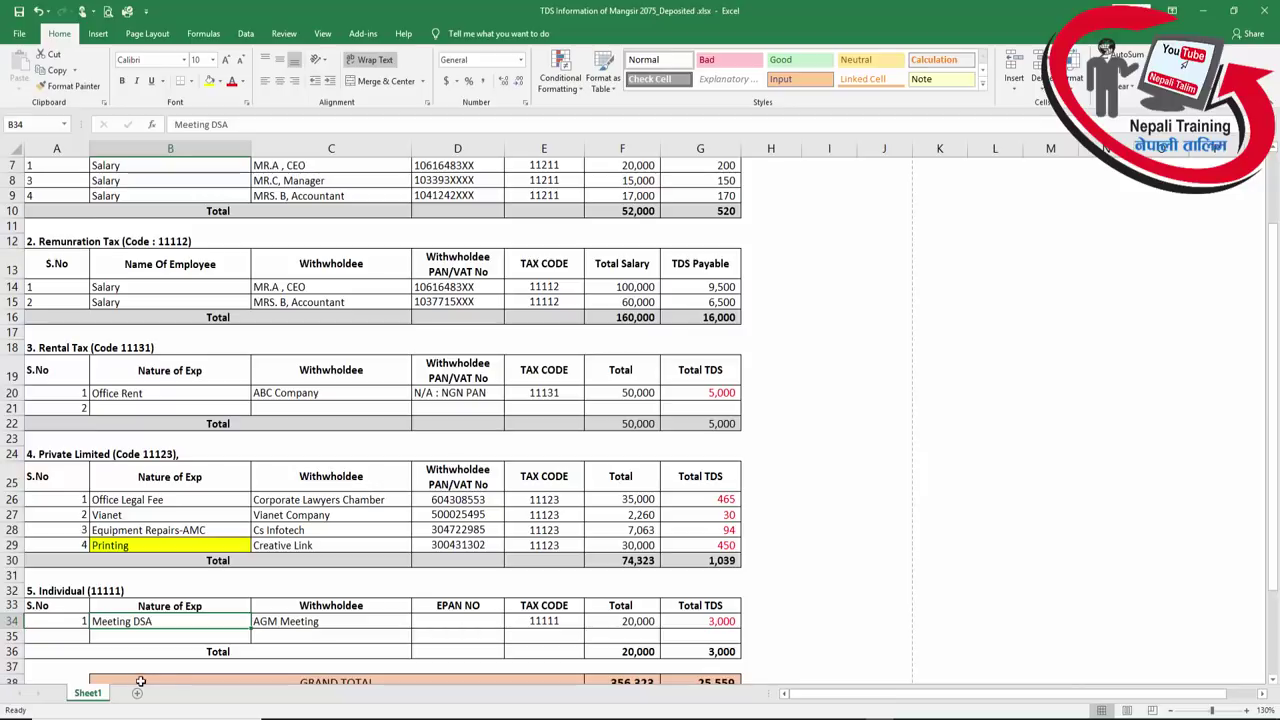
pyautogui.click(274, 620)
pyautogui.press('Left')
pyautogui.press('Right')
pyautogui.press('Right')
pyautogui.press('Right')
pyautogui.press('Right')
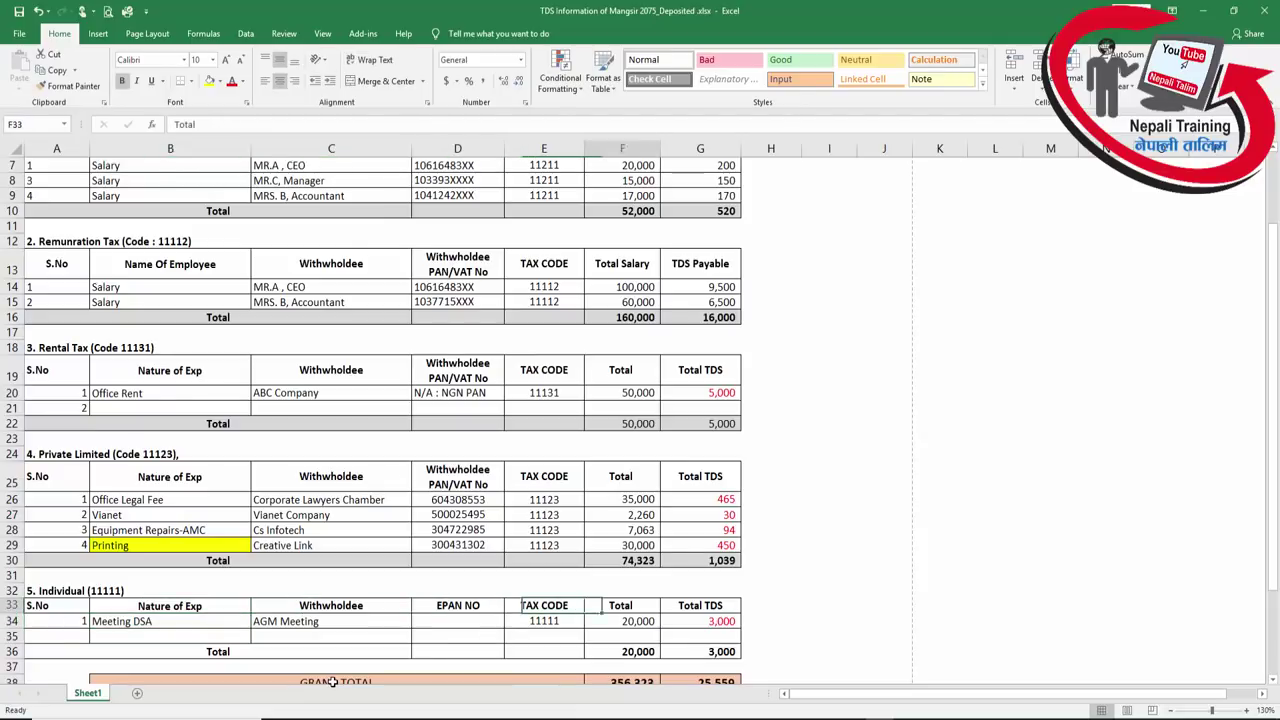
pyautogui.press('Left')
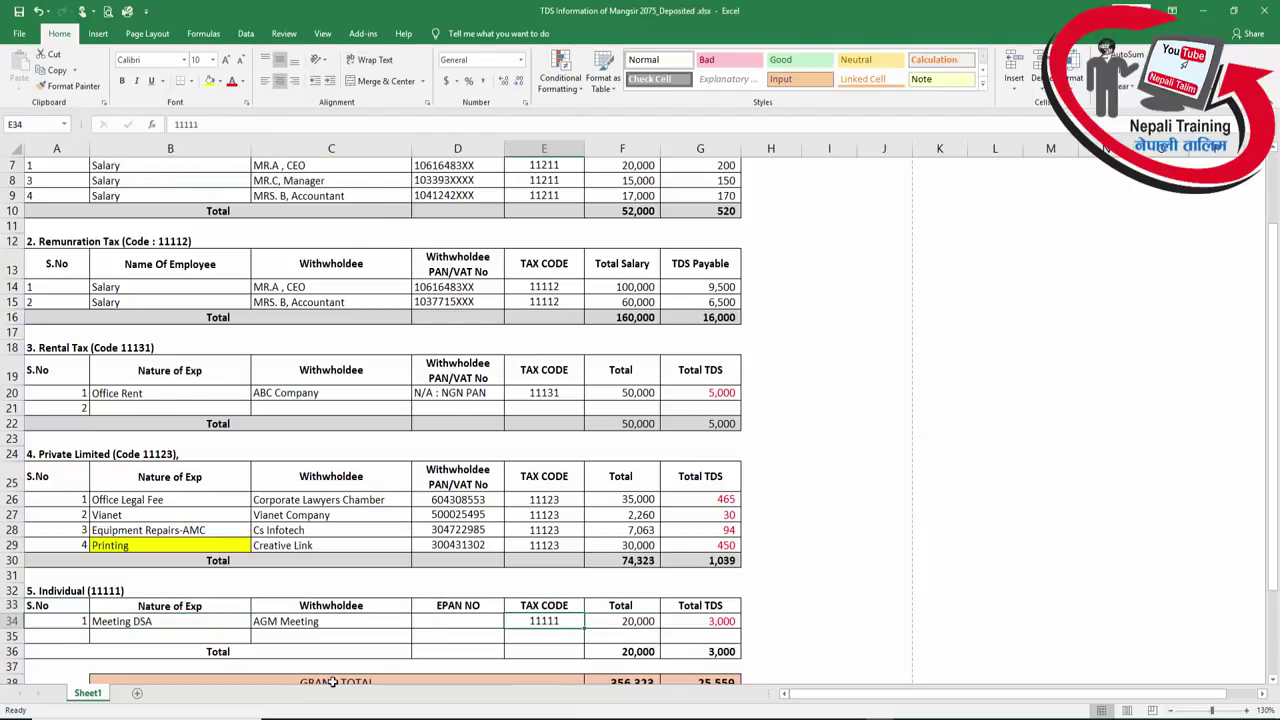
pyautogui.press('Right')
pyautogui.press('Down')
pyautogui.press('Down')
pyautogui.press('Down')
pyautogui.press('Down')
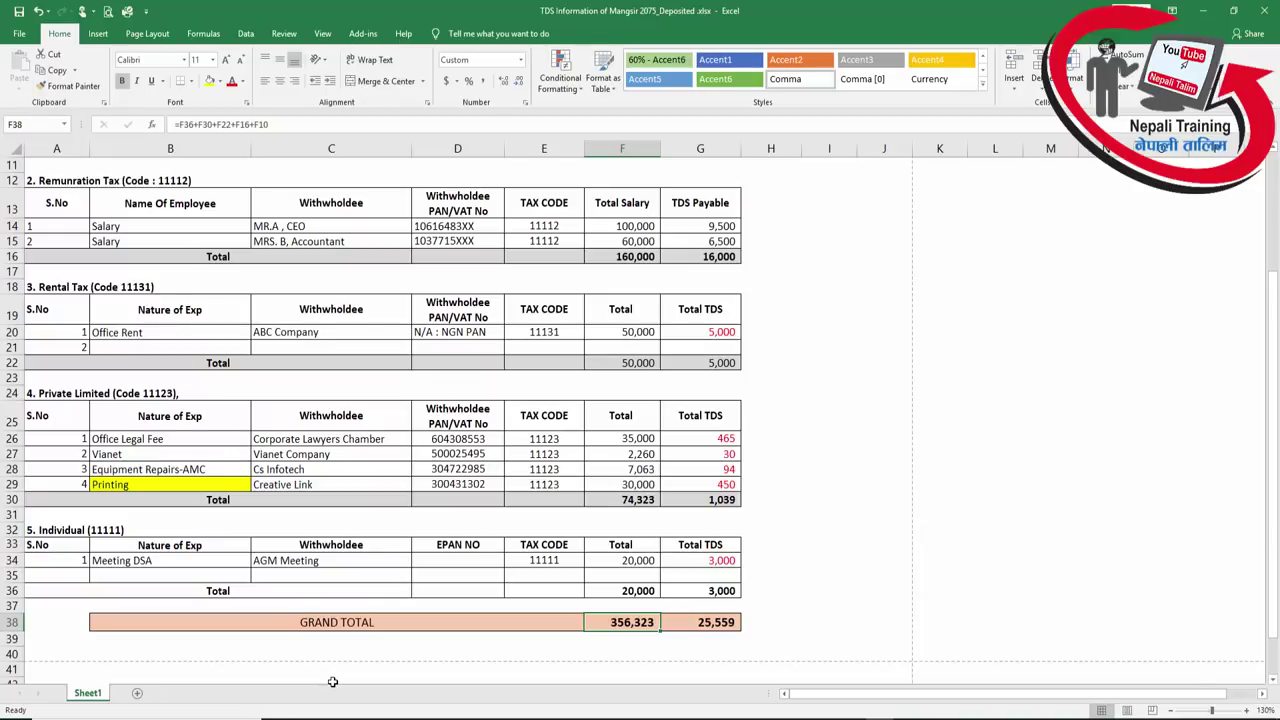
# Confirm G38's =G36+G30+G22+G16+G10 grand TDS of 25,559, then scroll back to the sheet top.
pyautogui.press('Right')
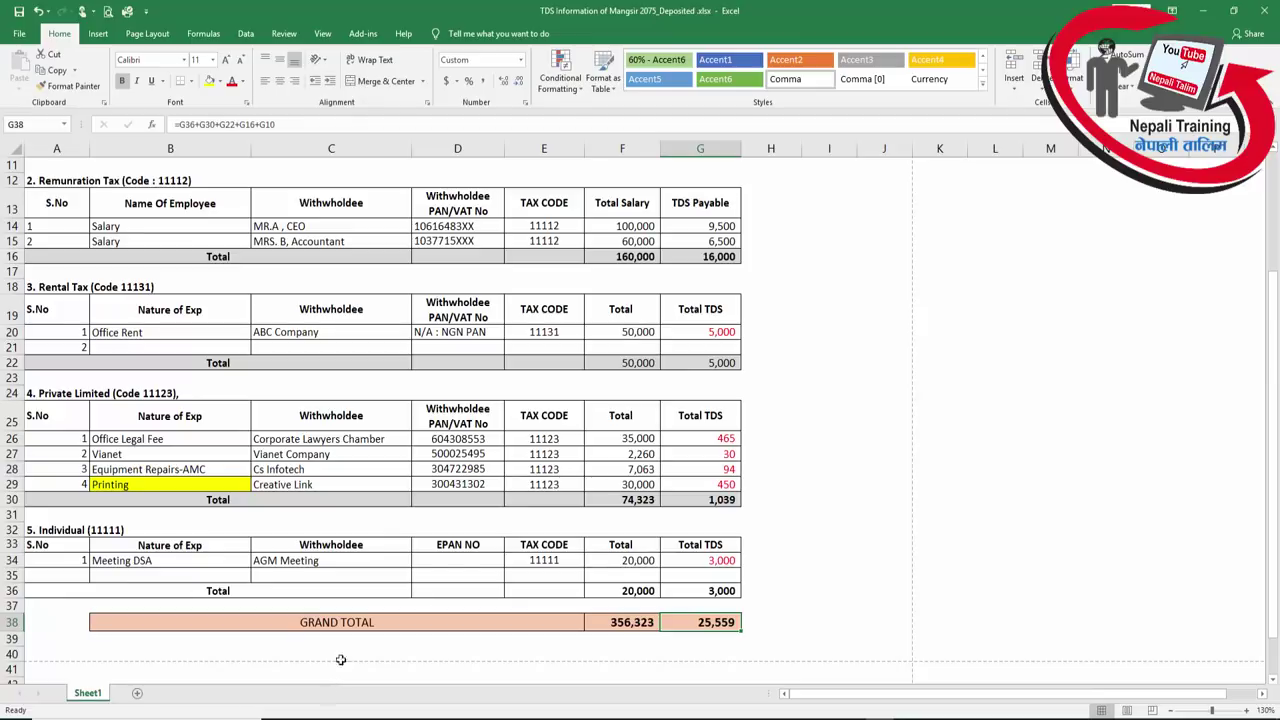
pyautogui.click(562, 410)
pyautogui.scroll(4, 499, 483)
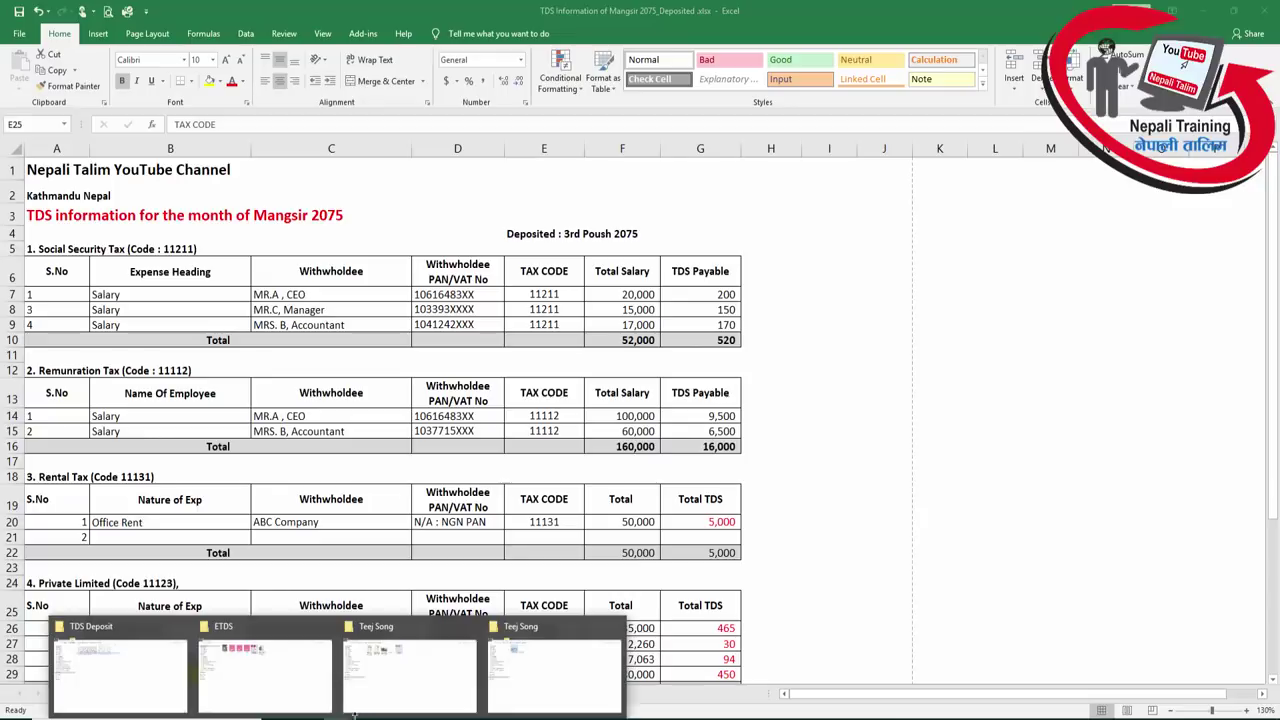
# Open deposit voucher 1.png from the ETDS folder and step through to 2.png and 3.png.
pyautogui.click(400, 645)
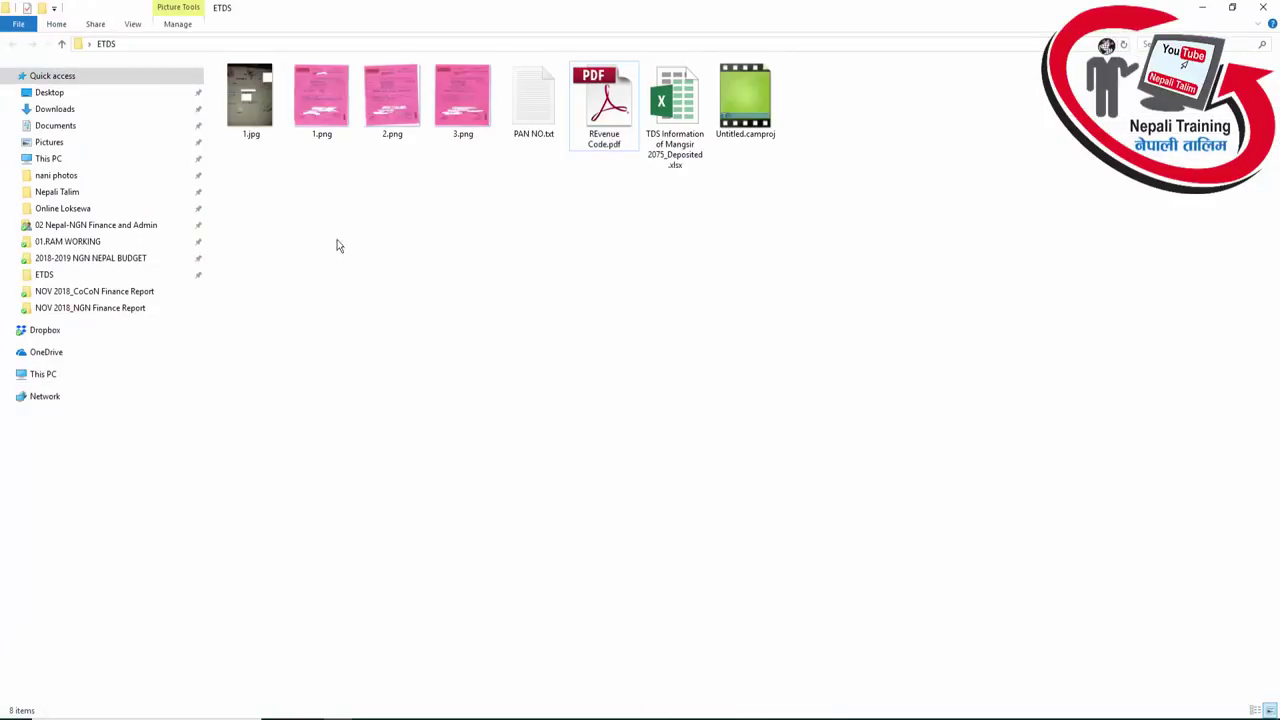
pyautogui.doubleClick(307, 108)
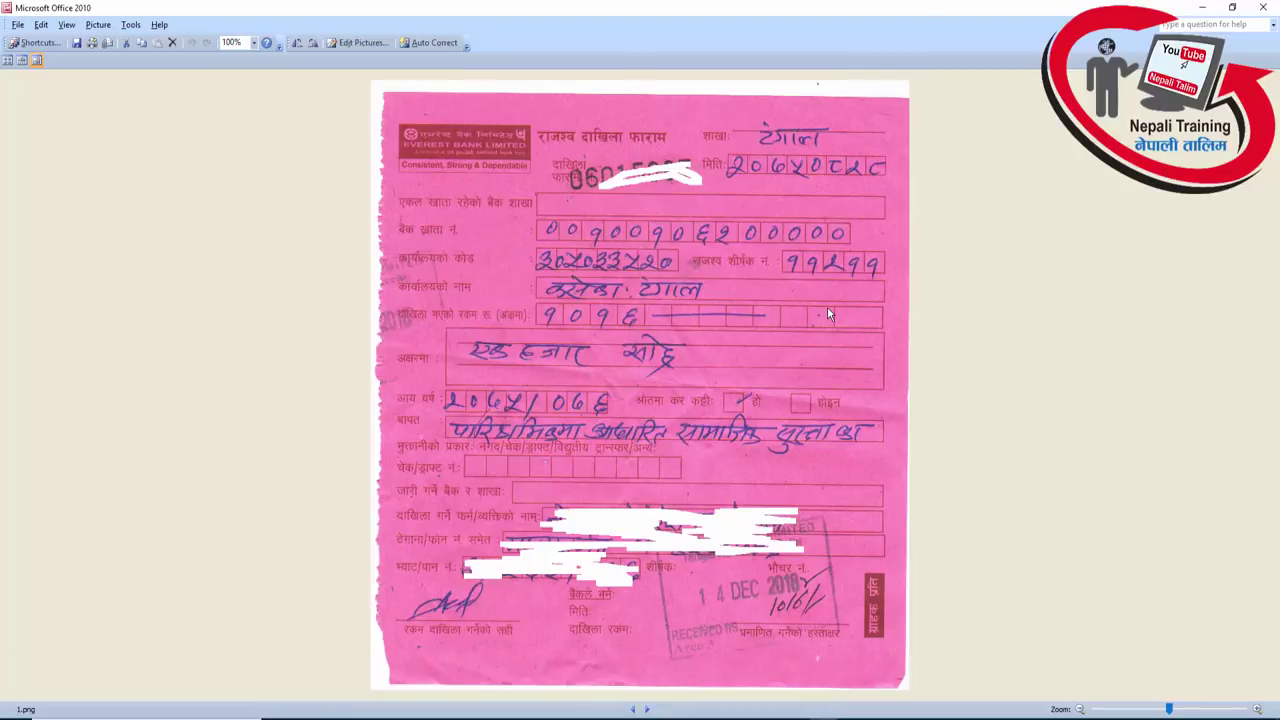
pyautogui.press('Right')
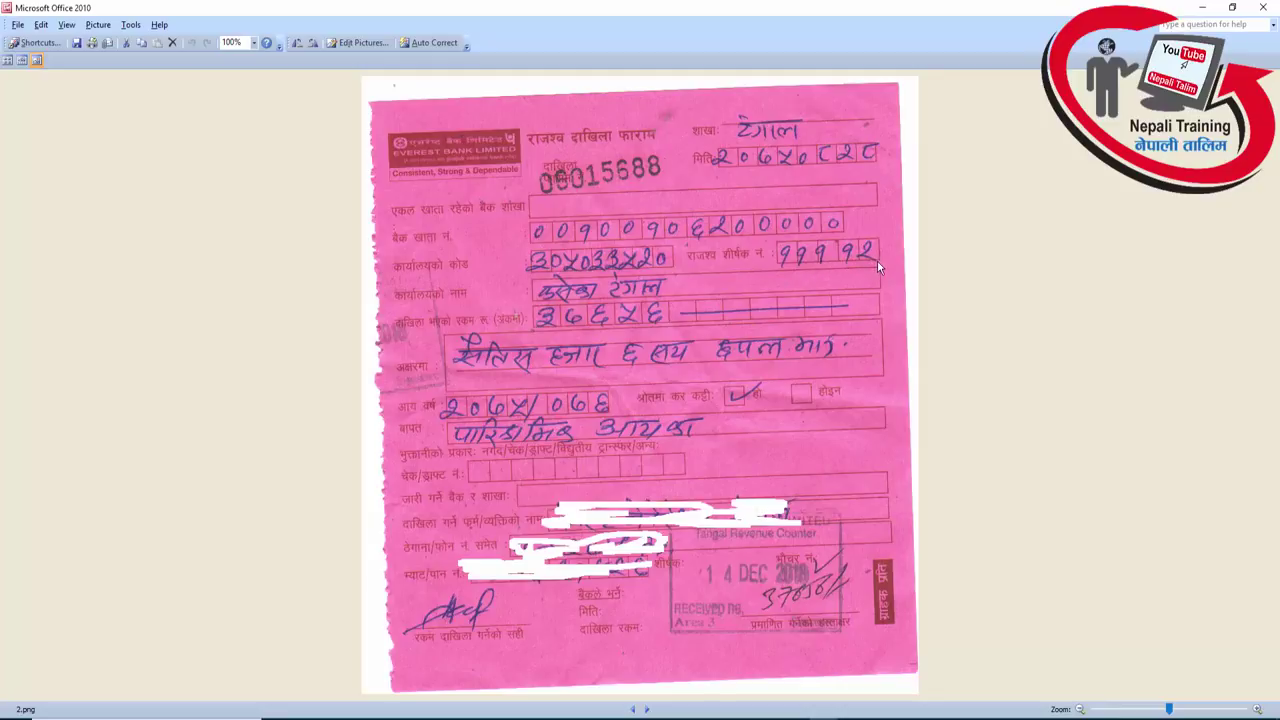
pyautogui.press('Right')
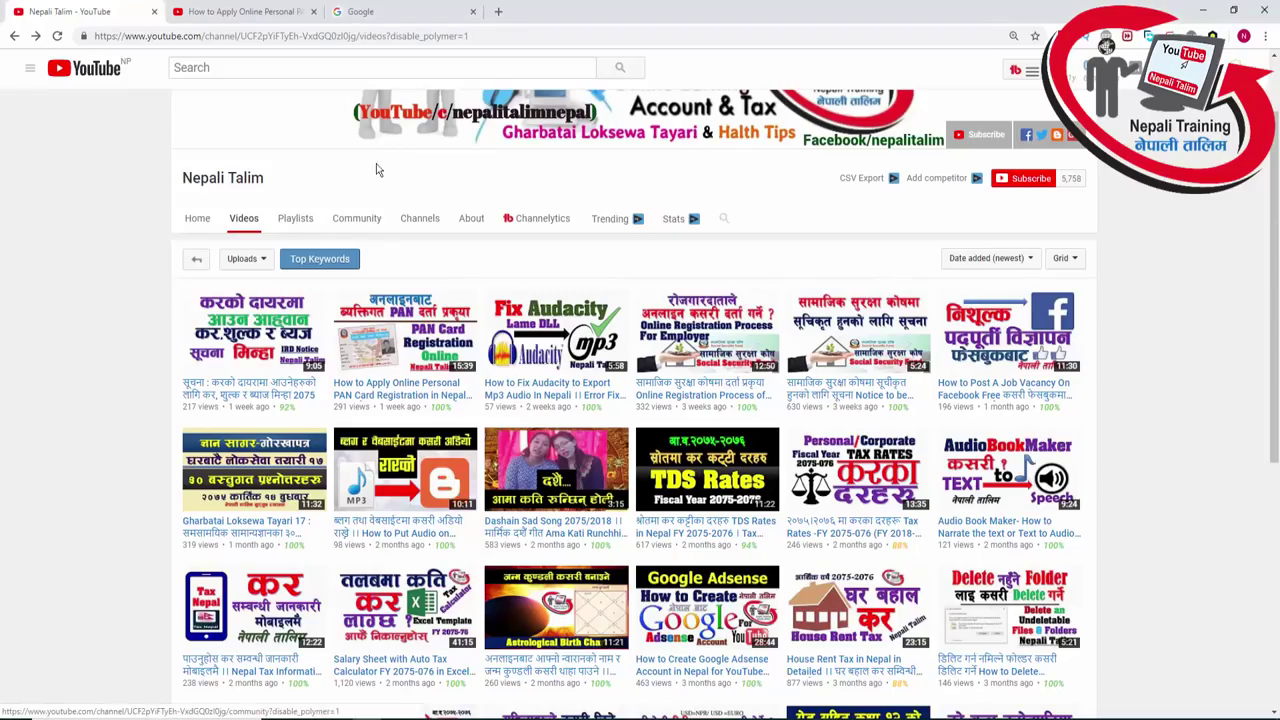
# Load the Inland Revenue Department site ird.gov.np in the blank Google tab.
pyautogui.click(410, 12)
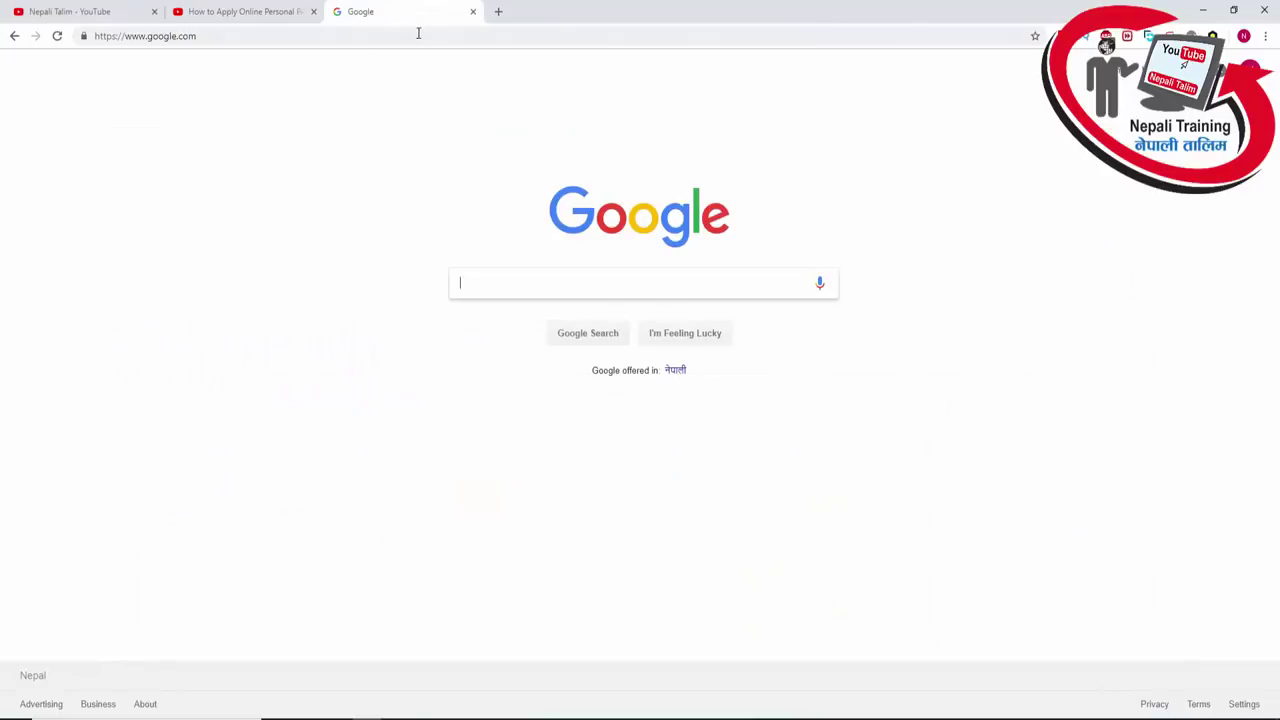
pyautogui.click(419, 35)
pyautogui.write('ird')
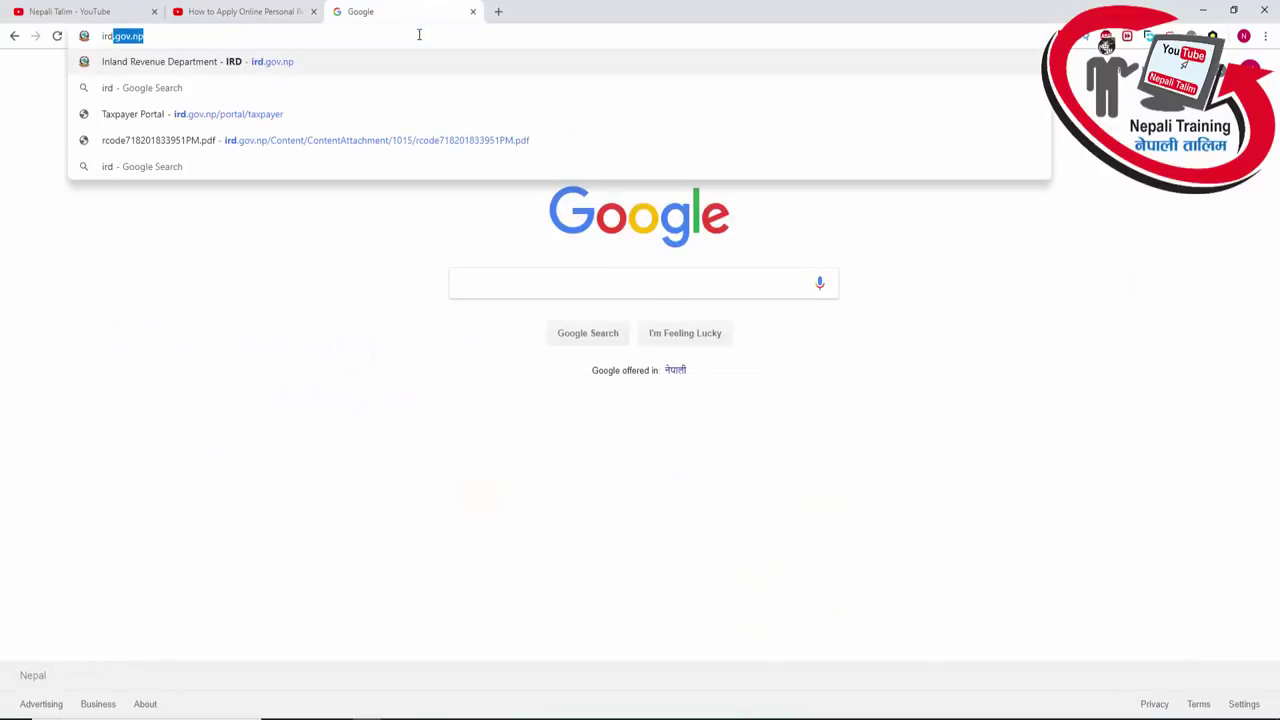
pyautogui.press('Return')
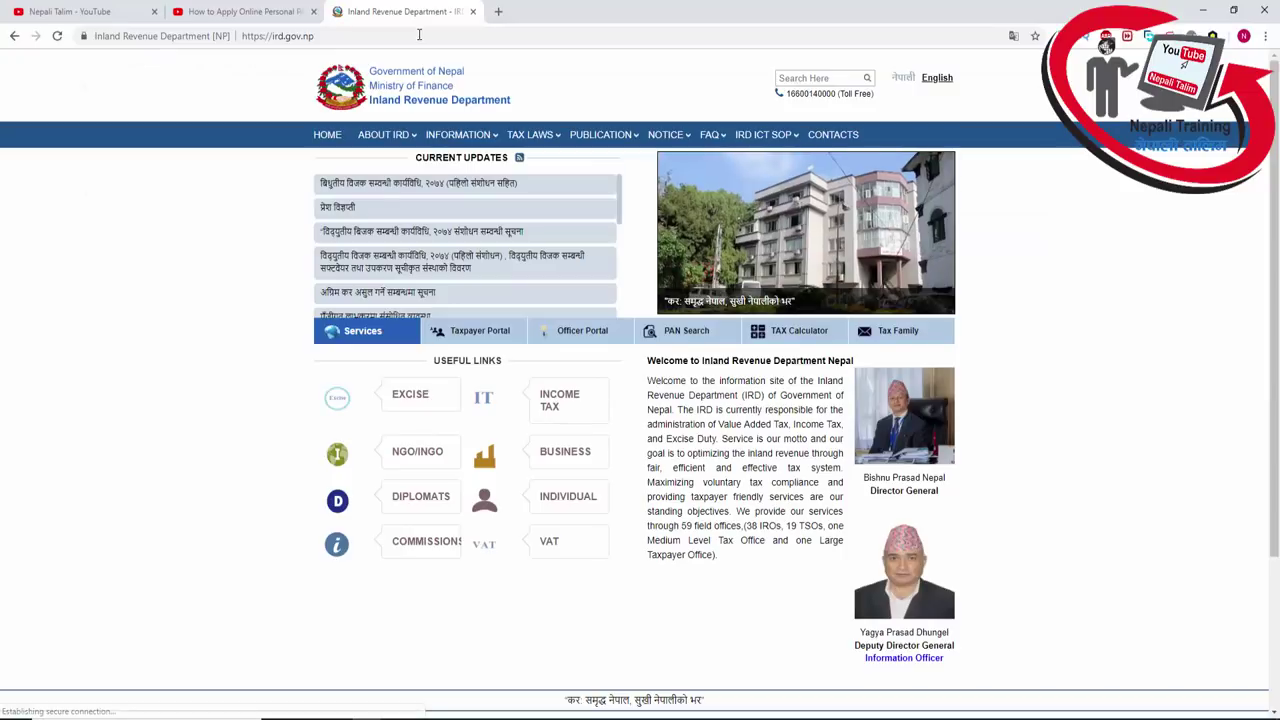
# Search the IRD site for 'revenue code'.
pyautogui.click(784, 78)
pyautogui.press('Down')
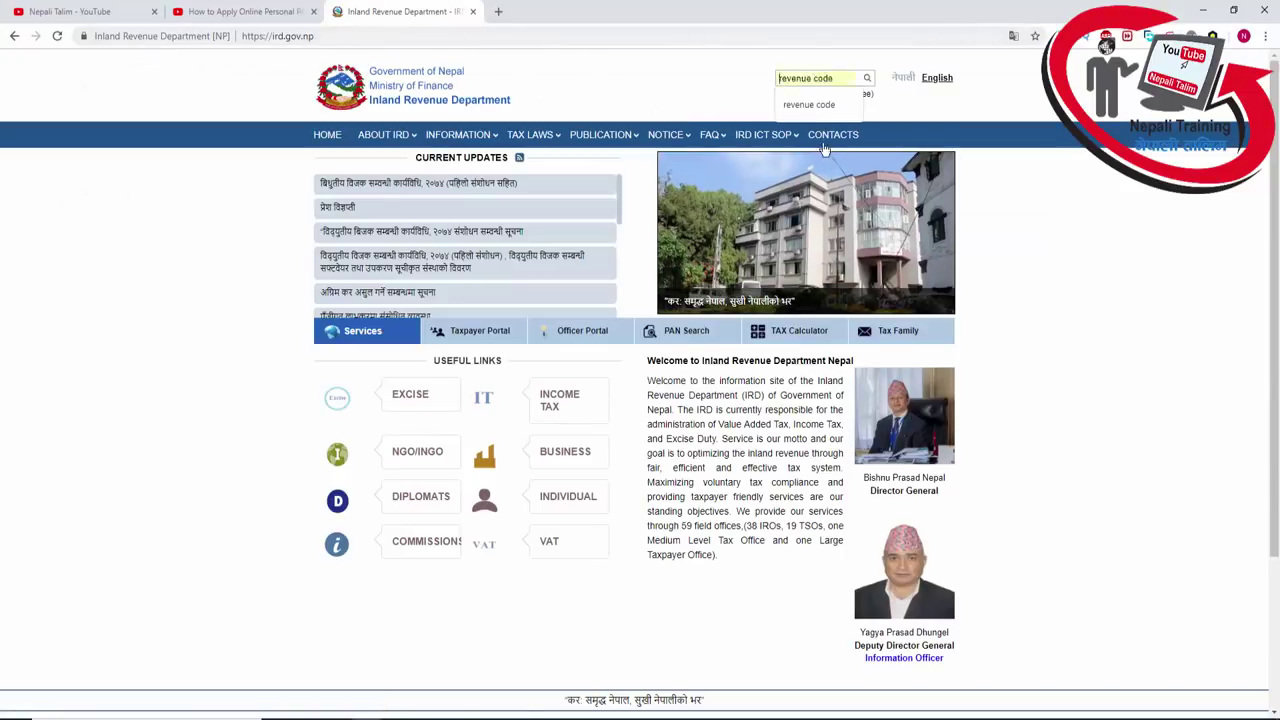
pyautogui.write('revenue code')
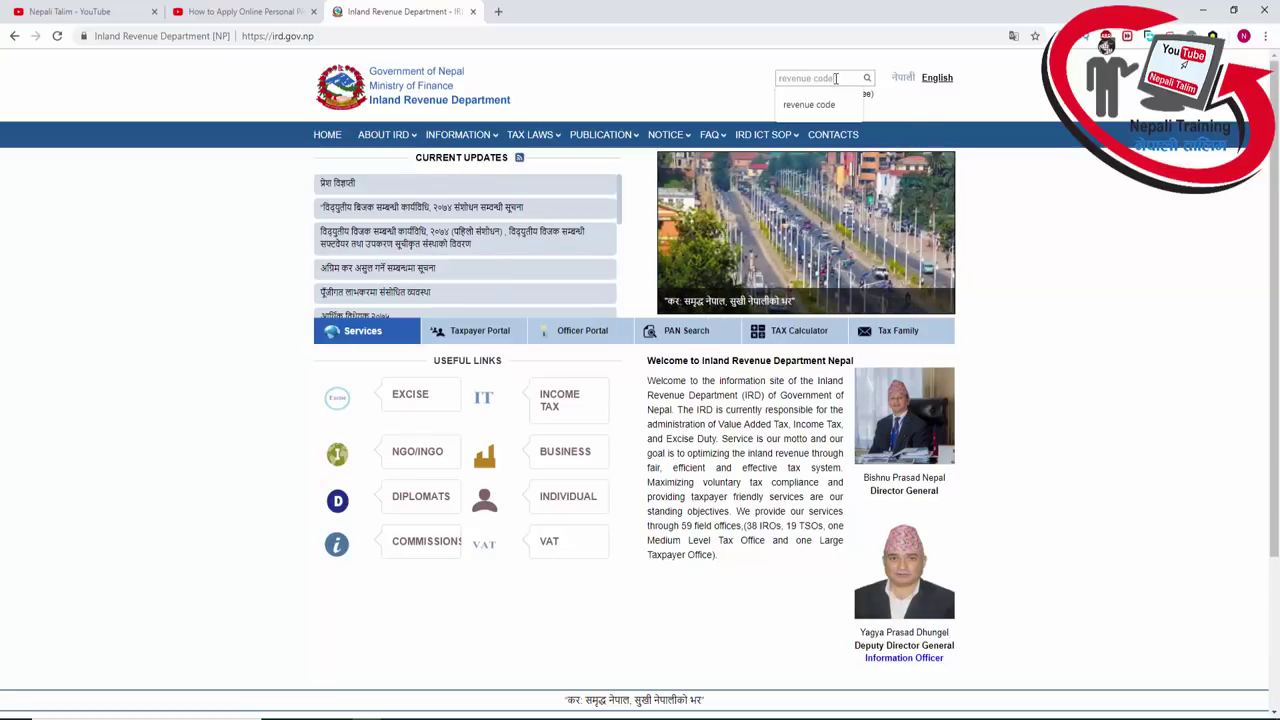
pyautogui.press('Return')
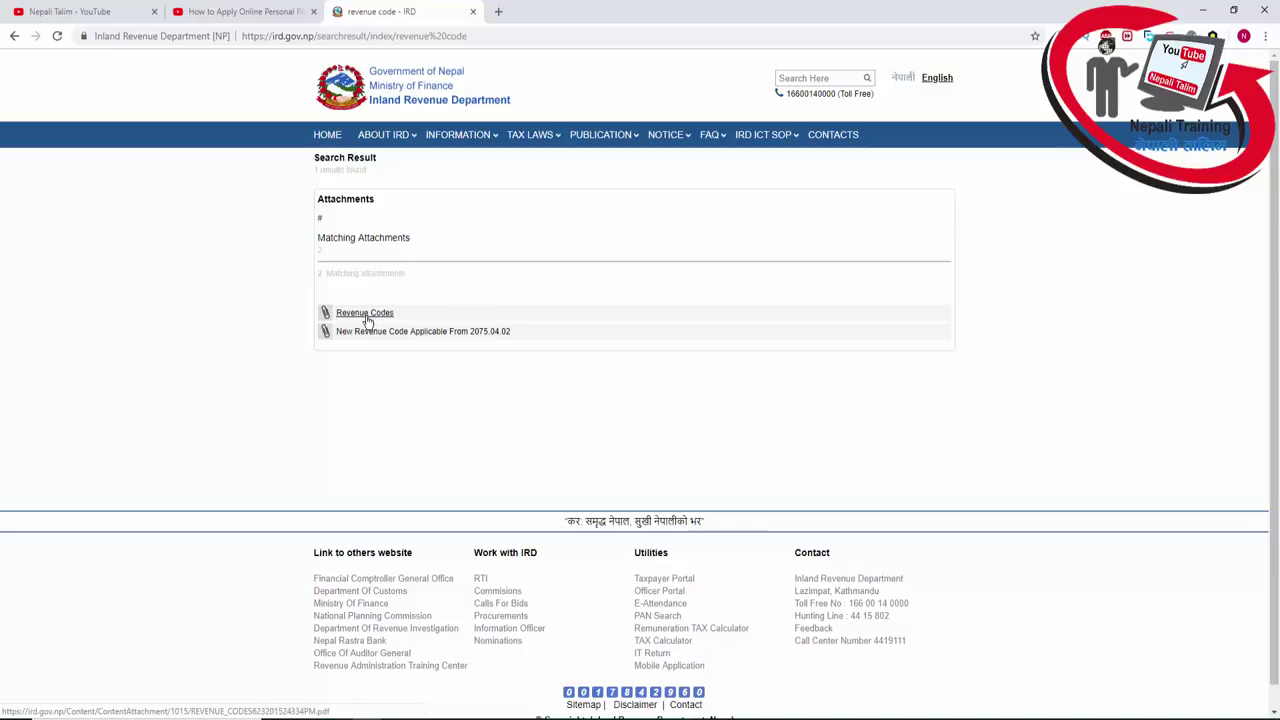
pyautogui.click(371, 333)
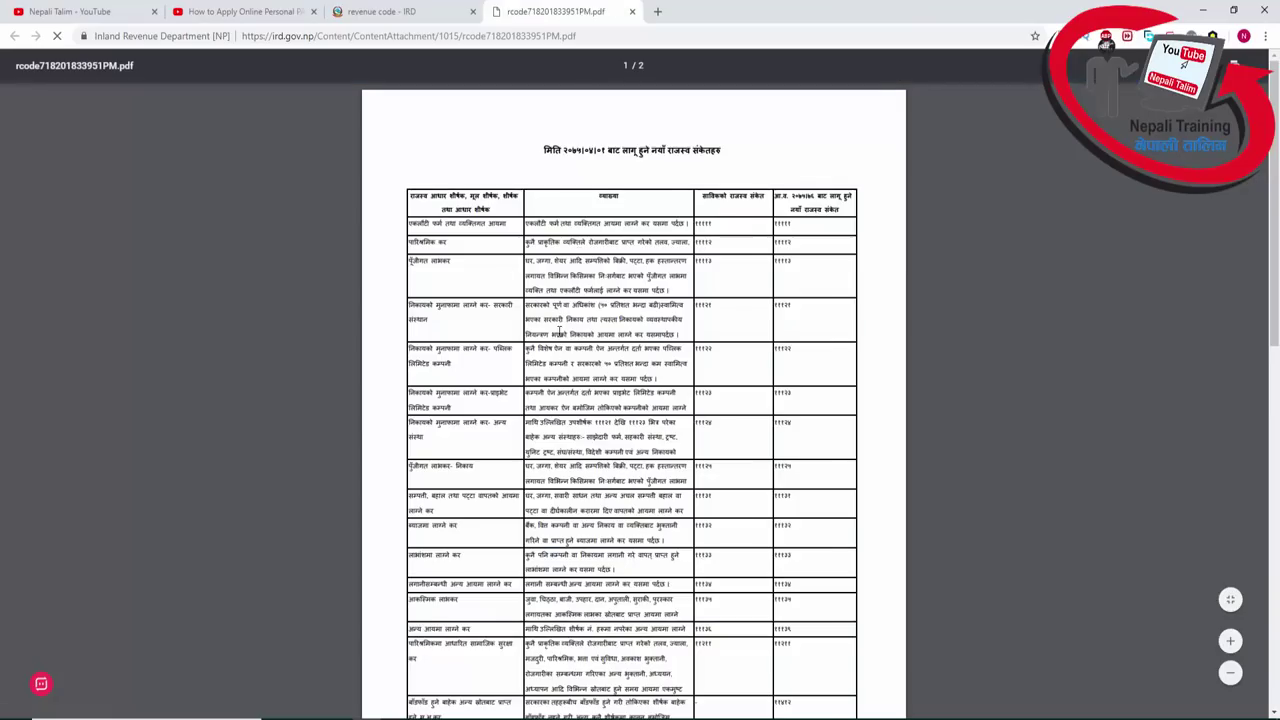
pyautogui.scroll(3, 566, 326)
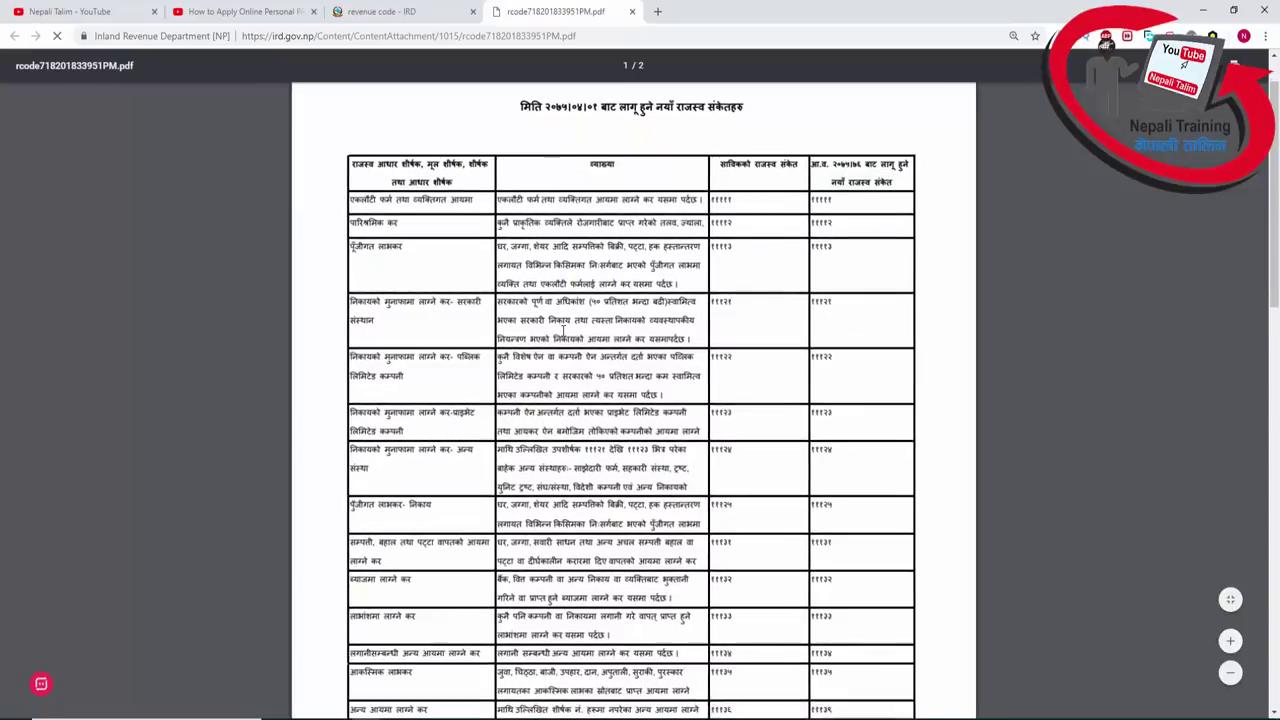
pyautogui.scroll(1, 600, 300)
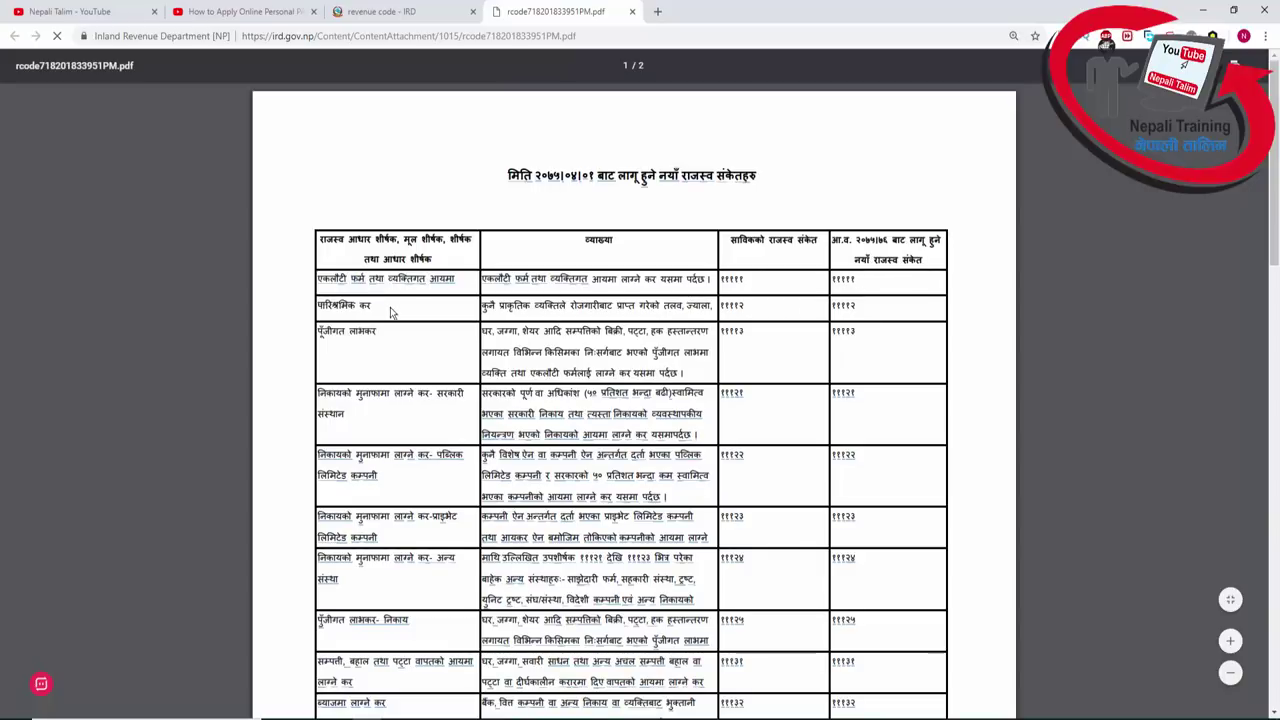
pyautogui.moveTo(304, 304); pyautogui.dragTo(353, 309)
pyautogui.click(353, 309)
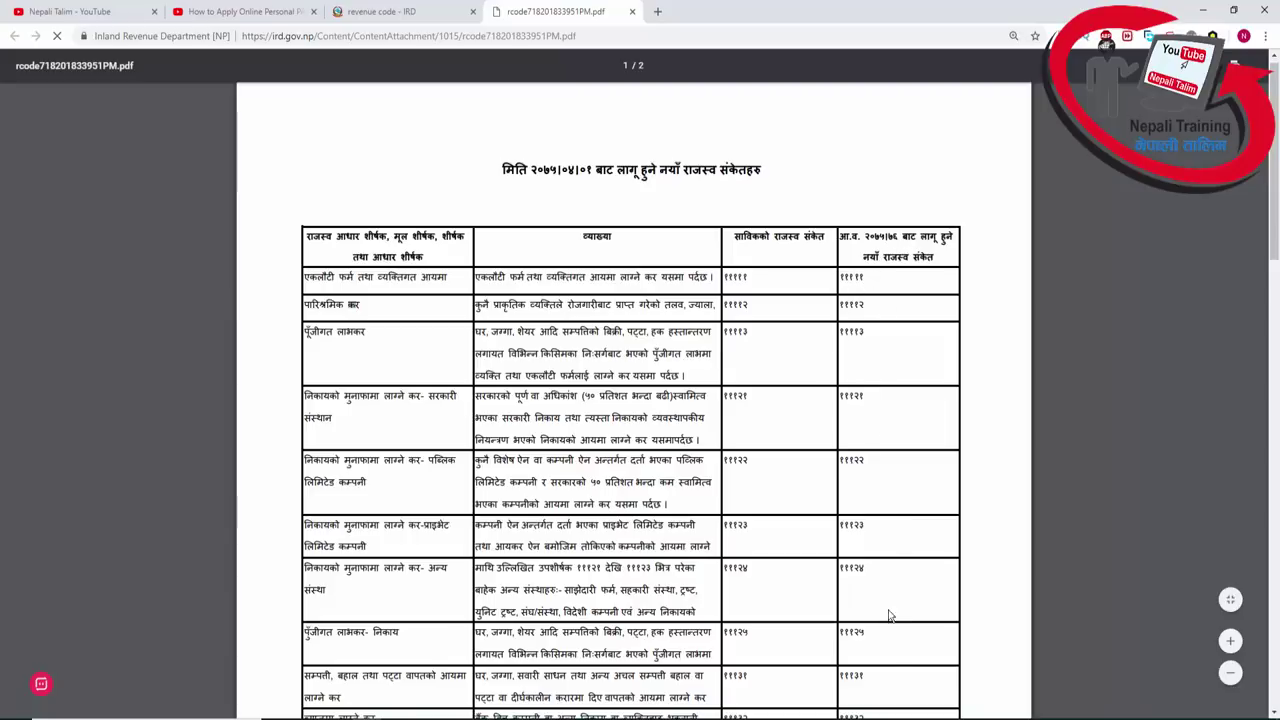
pyautogui.moveTo(1272, 200); pyautogui.dragTo(1271, 168)
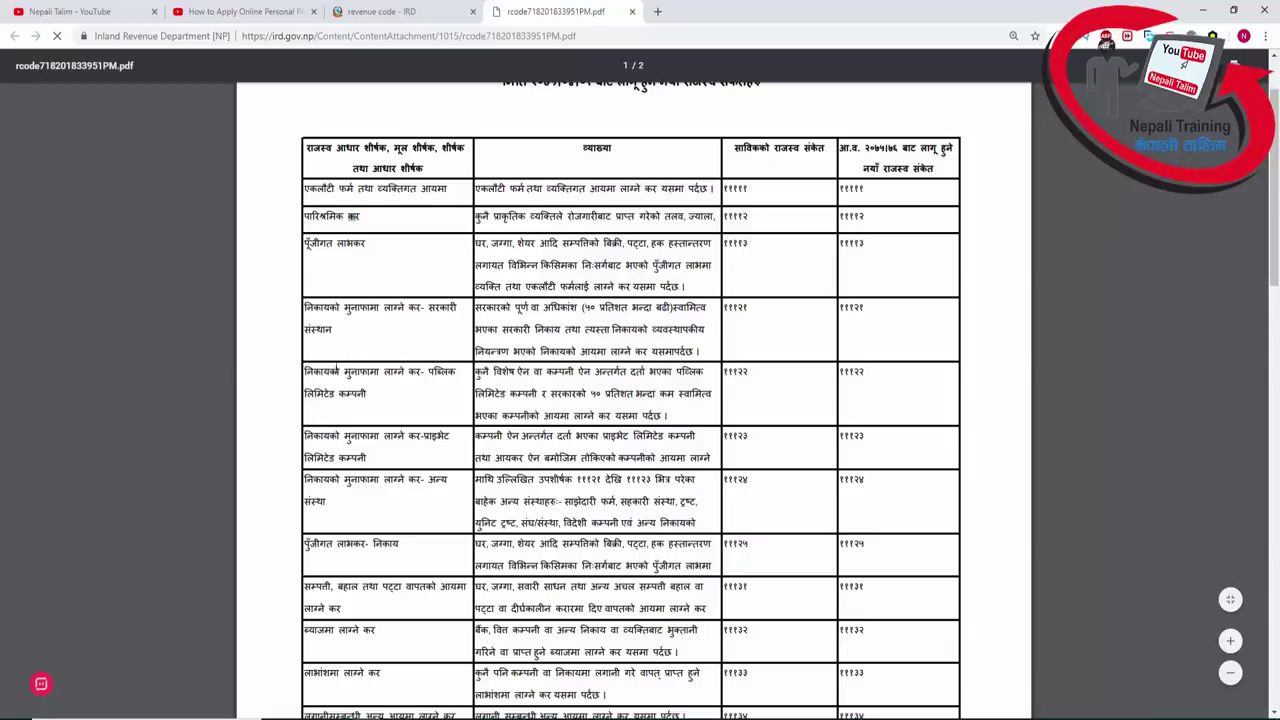
pyautogui.scroll(2, 525, 300)
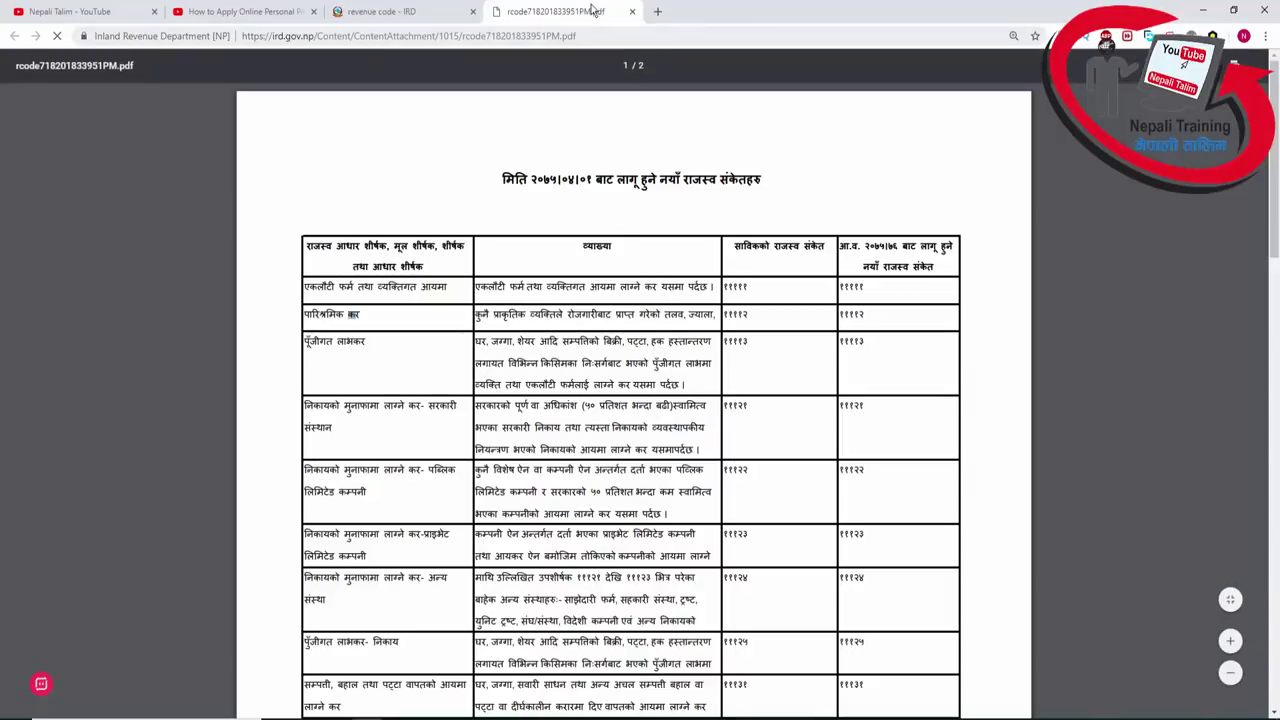
pyautogui.click(633, 12)
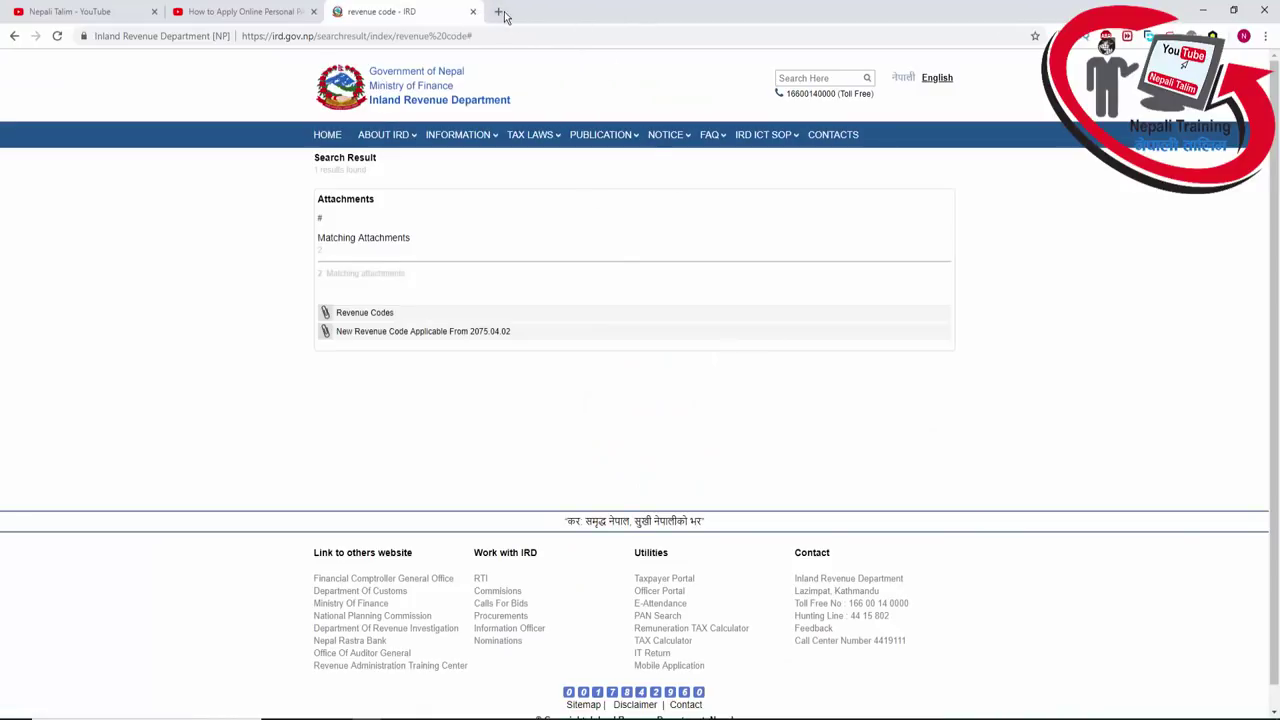
# Switch to Picture Manager showing the pink Everest Bank deposit voucher 3.png.
pyautogui.click(1202, 9)
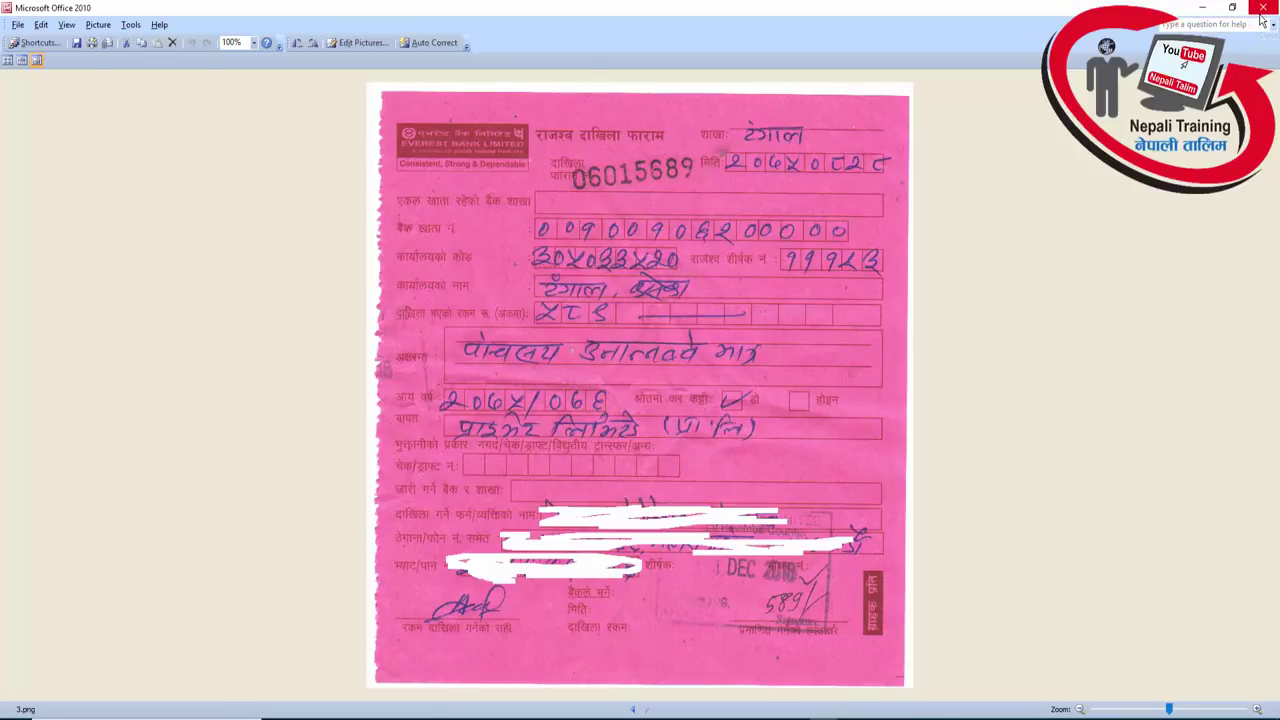
# Close the deposit voucher image in Picture Manager to return to the Mangsir 2075 TDS workbook.
pyautogui.click(1262, 14)
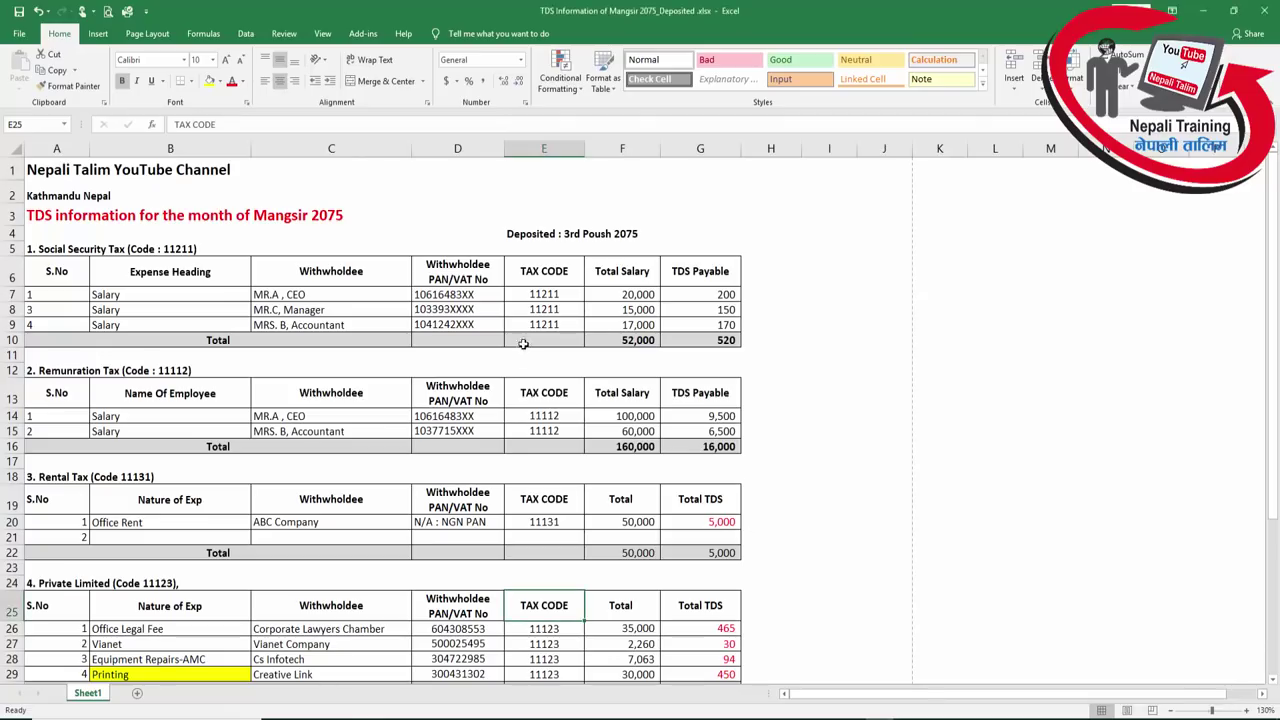
pyautogui.moveTo(763, 259); pyautogui.dragTo(760, 555)
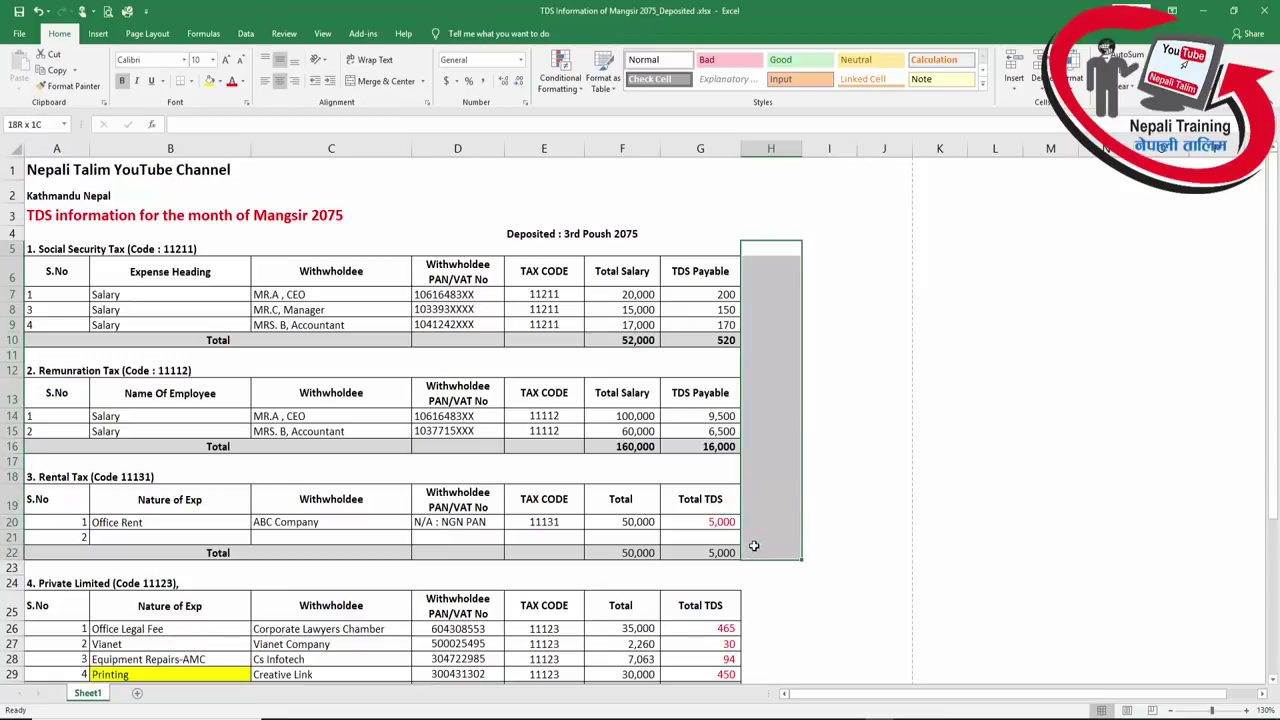
pyautogui.click(758, 499)
pyautogui.click(698, 295)
pyautogui.click(706, 340)
pyautogui.scroll(-20, 715, 370)
pyautogui.scroll(11, 726, 386)
pyautogui.click(718, 285)
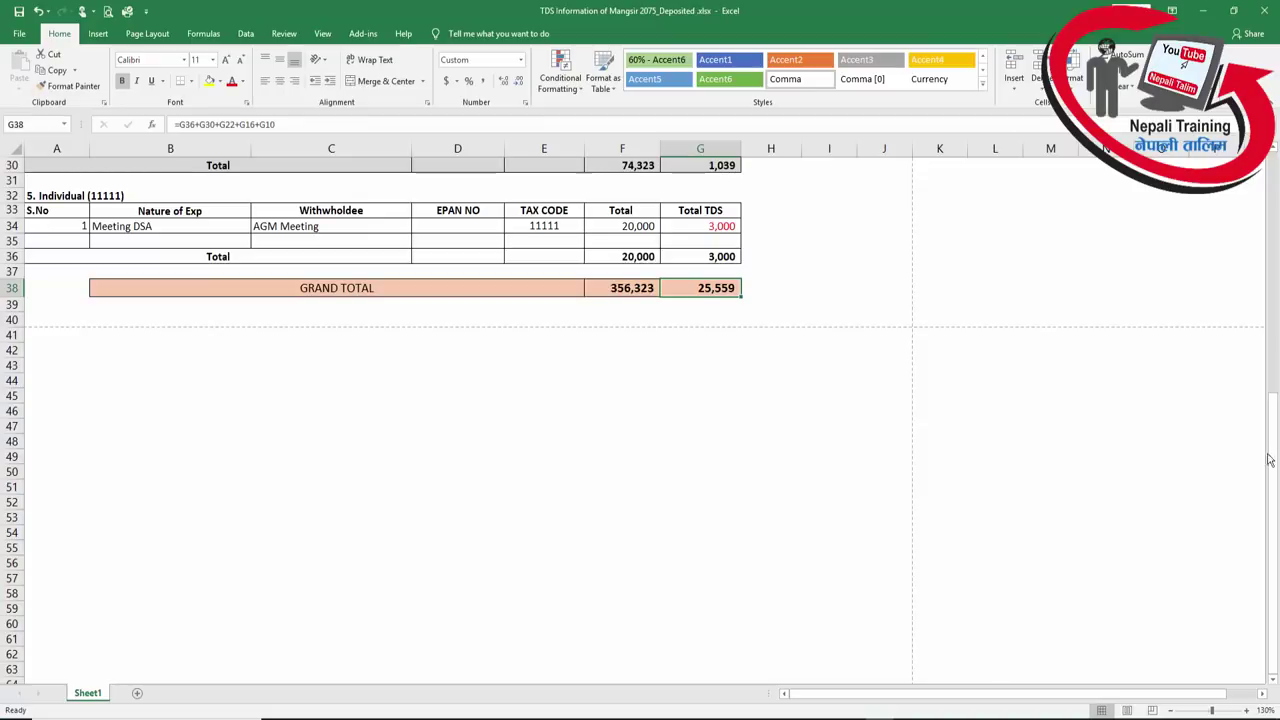
pyautogui.moveTo(1263, 452); pyautogui.dragTo(1263, 210)
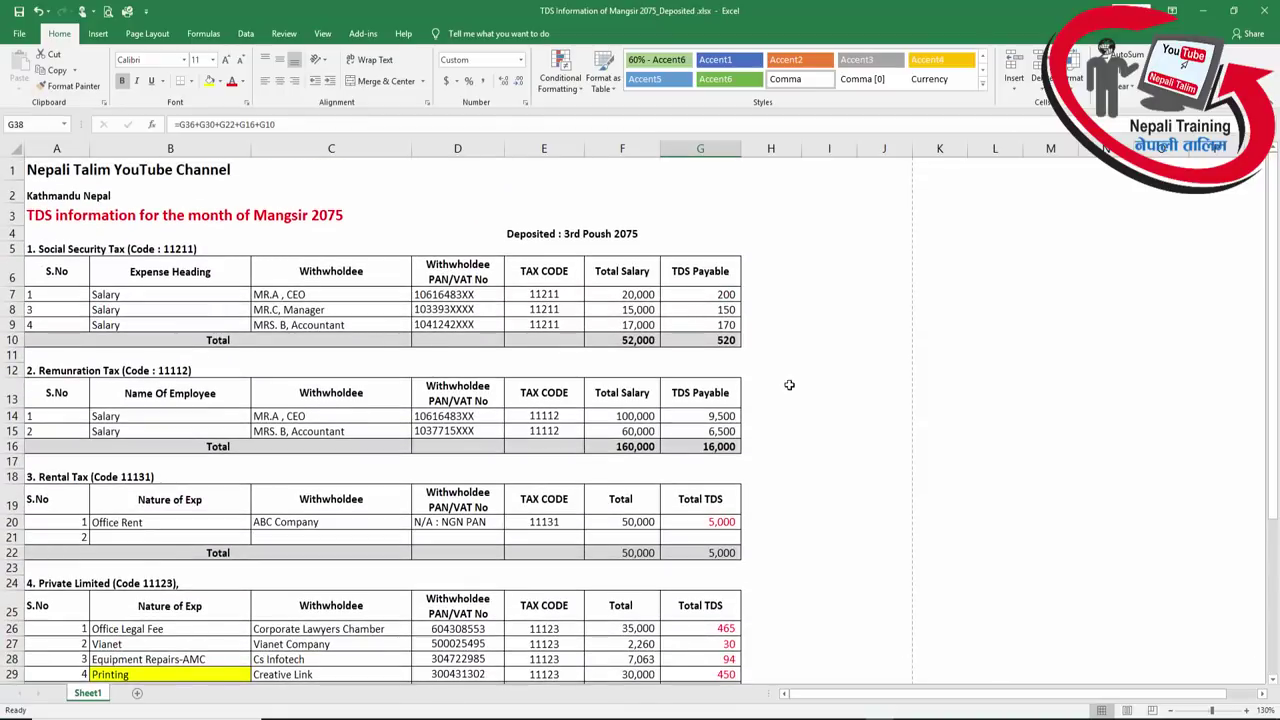
pyautogui.click(352, 294)
pyautogui.click(457, 294)
pyautogui.click(577, 293)
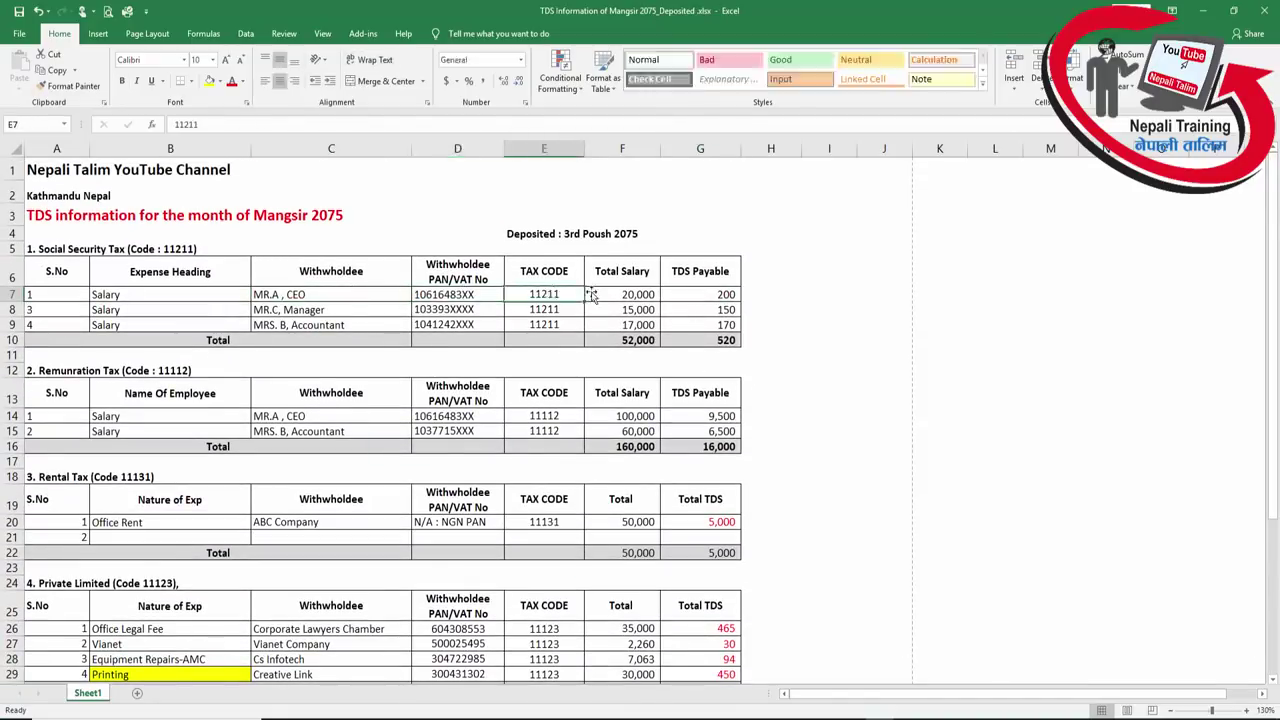
pyautogui.click(600, 295)
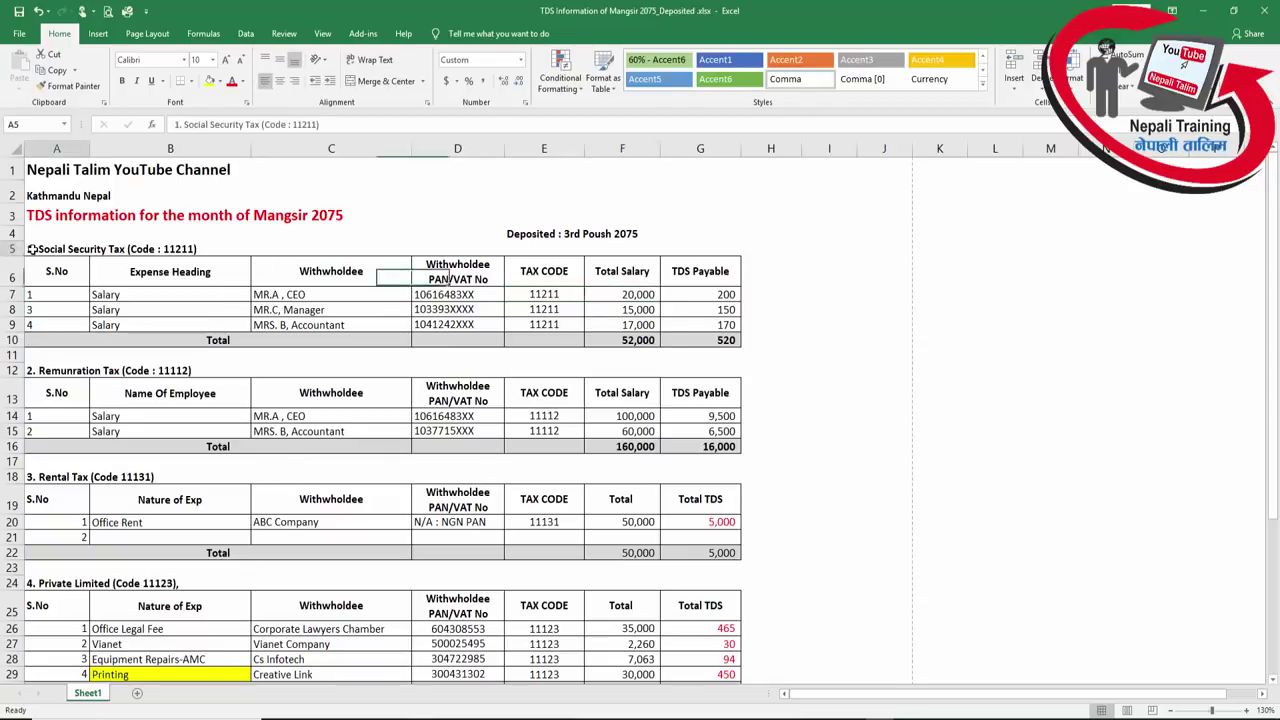
pyautogui.click(708, 340)
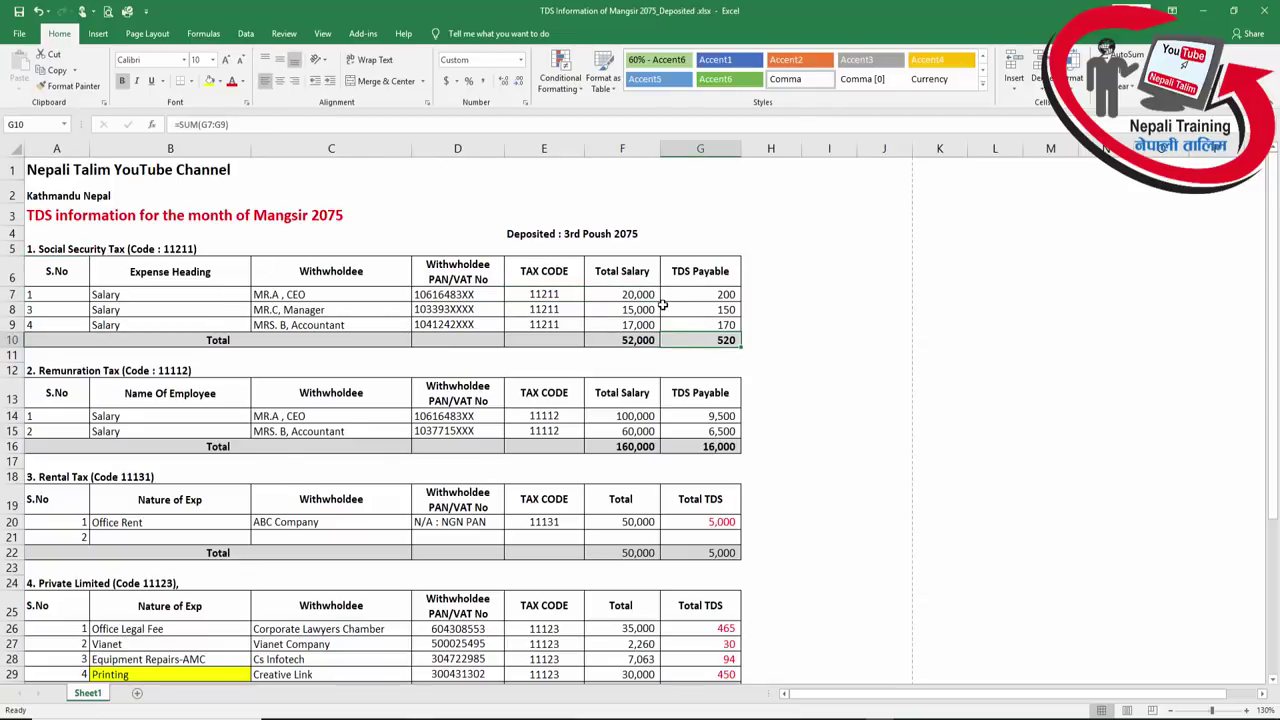
pyautogui.click(40, 370)
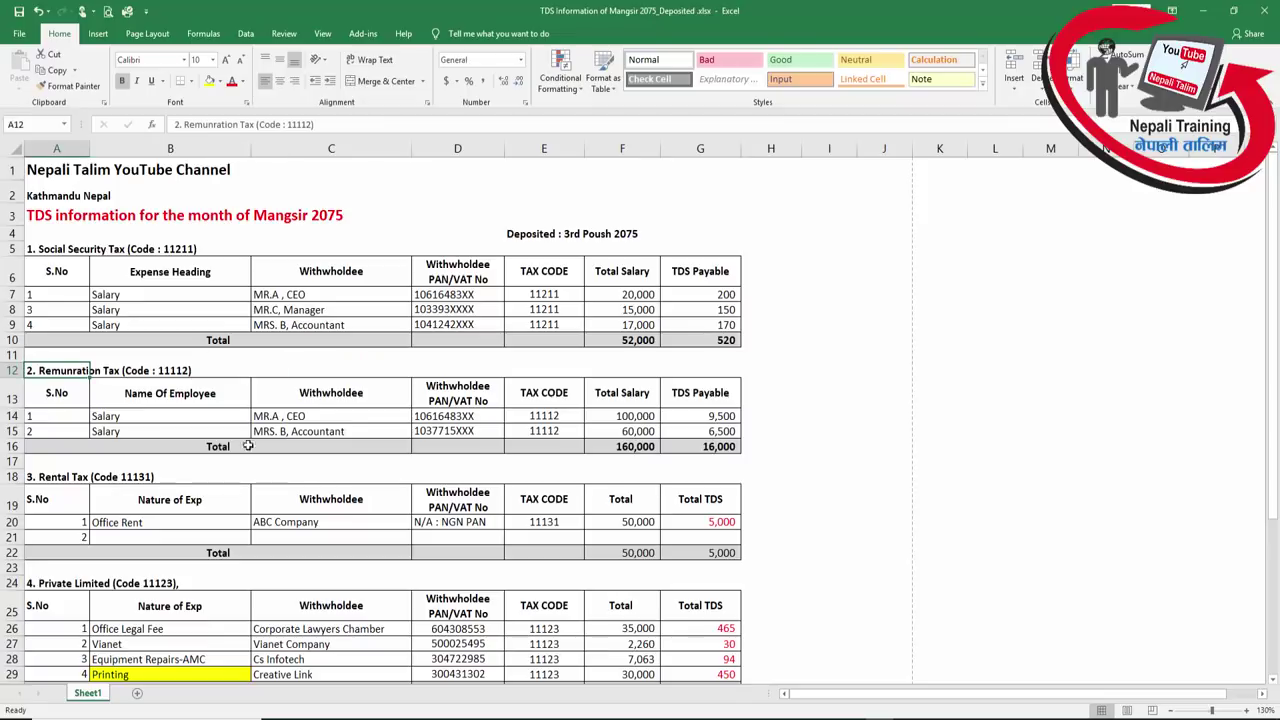
pyautogui.click(681, 446)
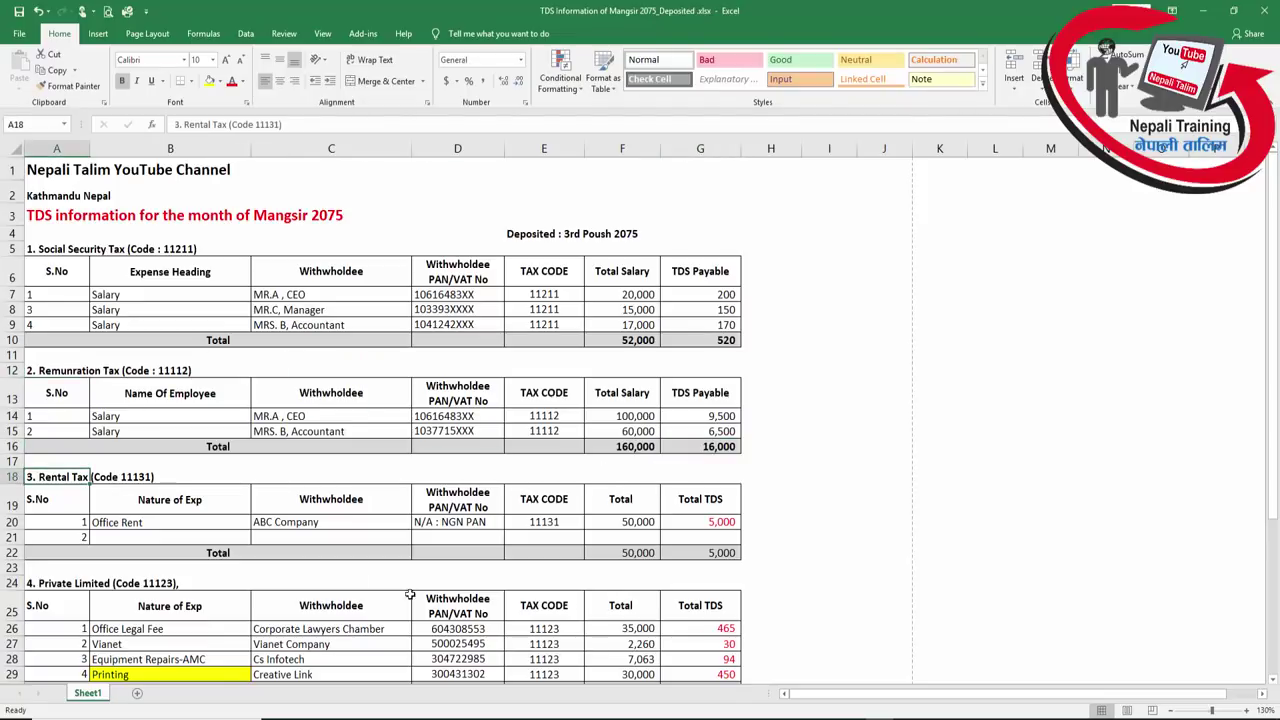
pyautogui.click(697, 554)
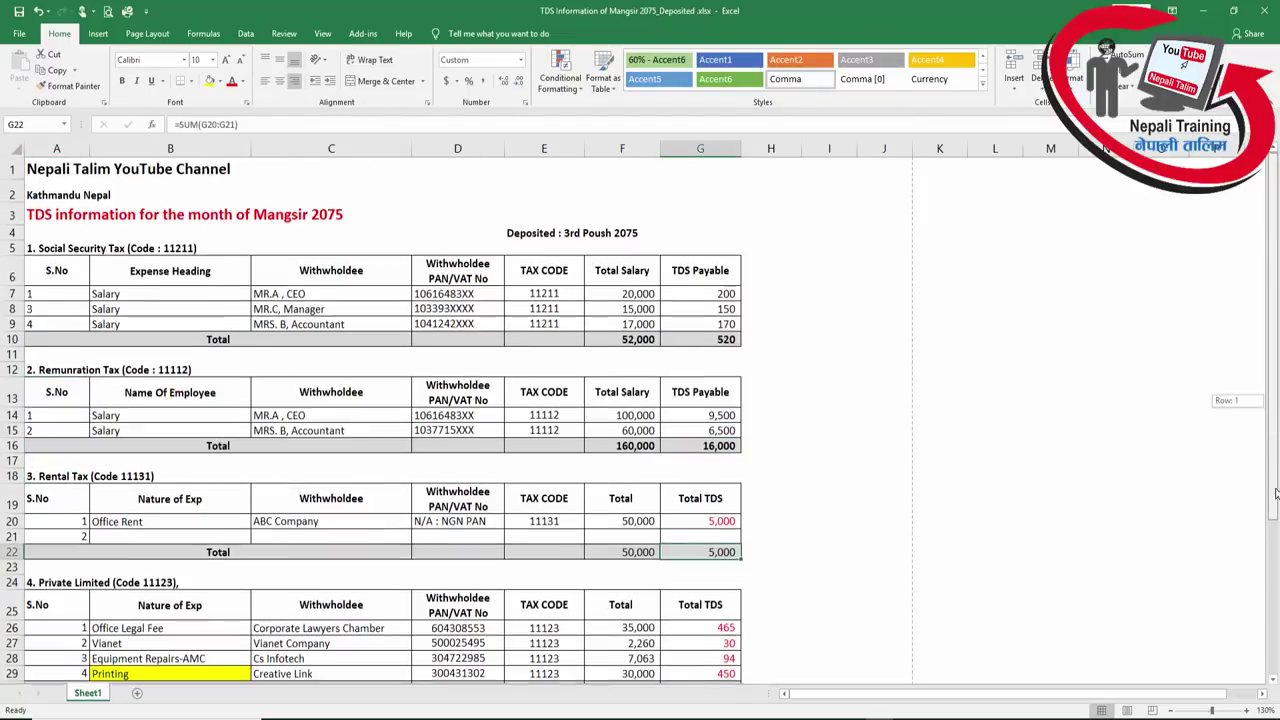
pyautogui.scroll(-3, 1255, 408)
pyautogui.click(728, 531)
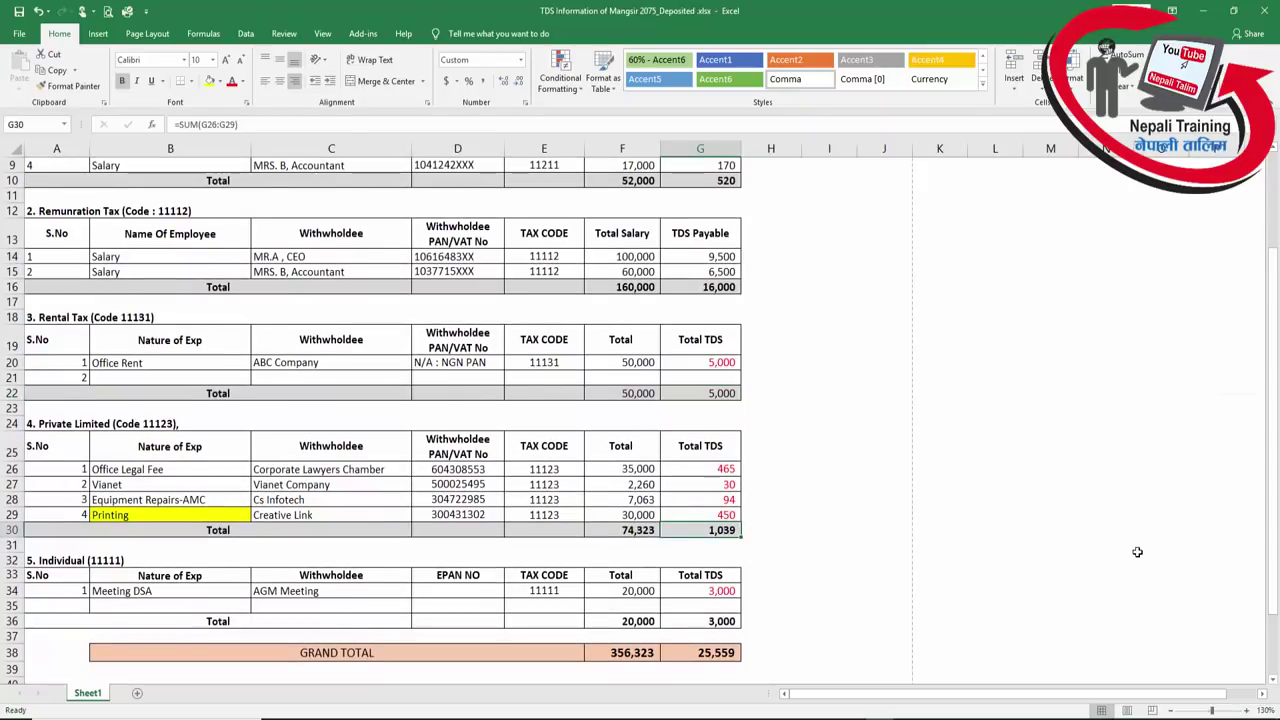
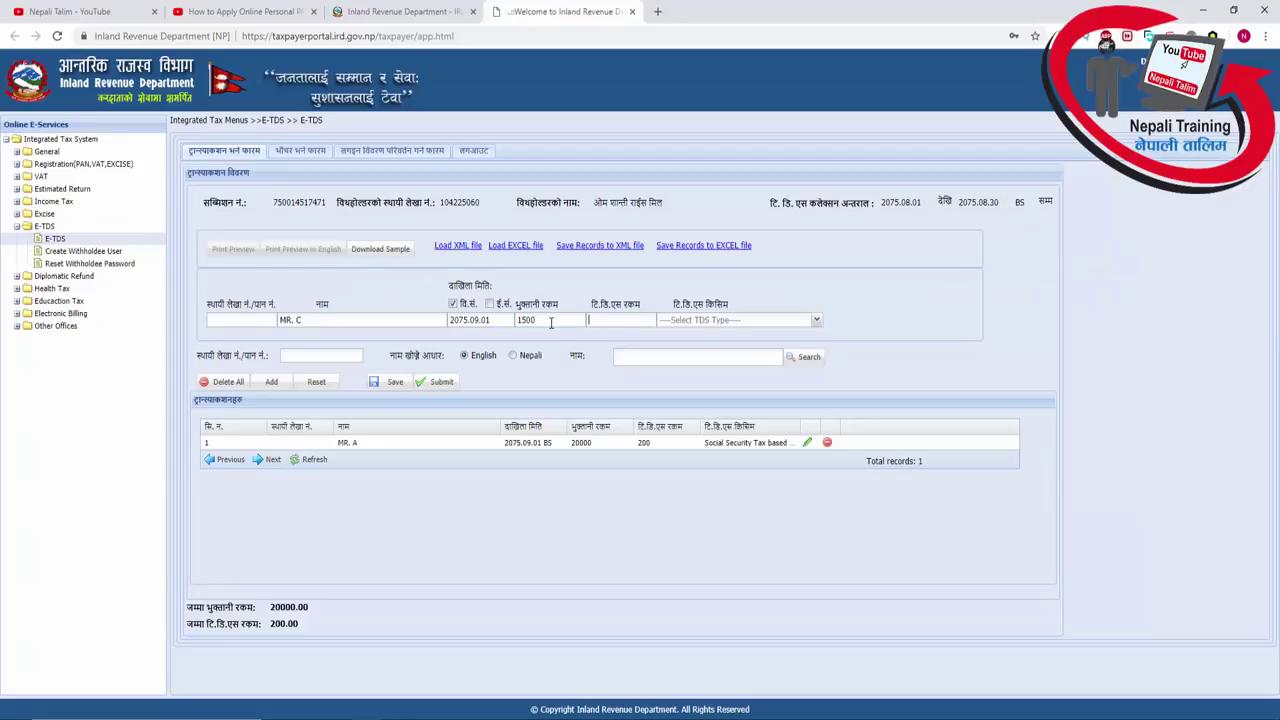
# Complete MR. C's record with 15000 paid and TDS 150 as Social Security Tax, and add it.
pyautogui.click(550, 322)
pyautogui.press('BackSpace')
pyautogui.press('BackSpace')
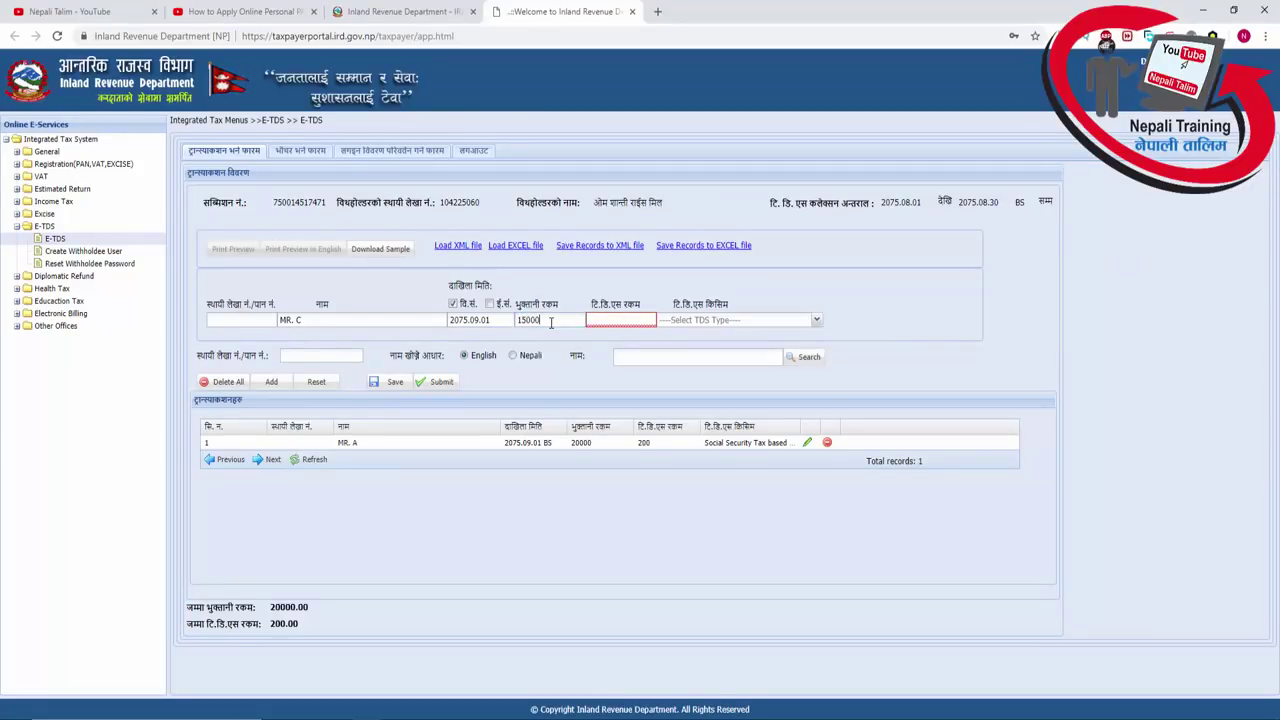
pyautogui.press('Tab')
pyautogui.write('15')
pyautogui.click(745, 320)
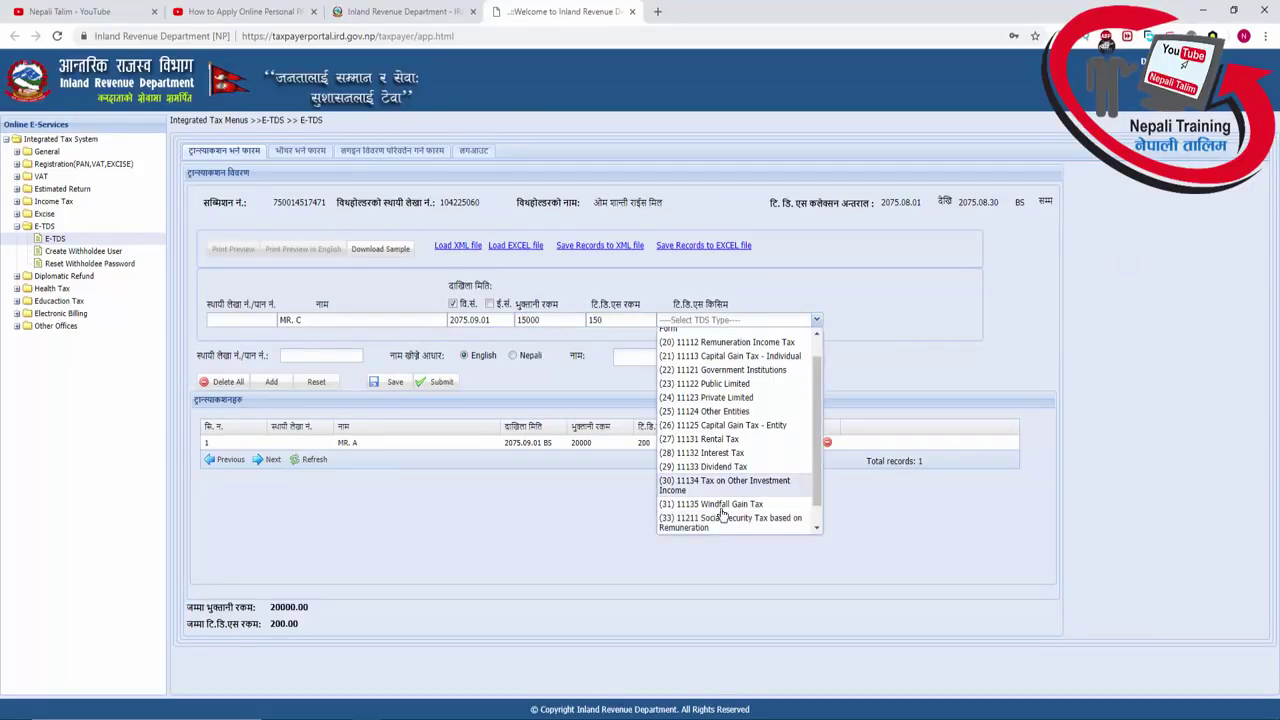
pyautogui.scroll(-3, 730, 490)
pyautogui.click(730, 503)
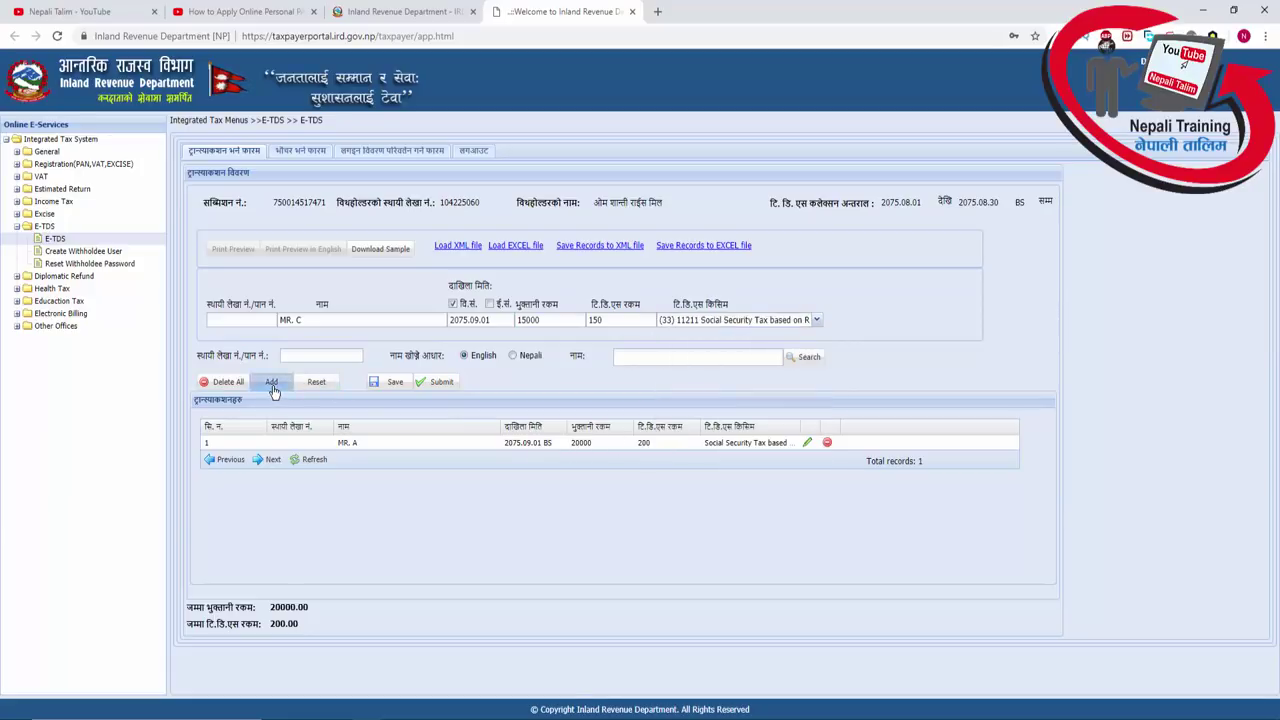
pyautogui.click(271, 383)
# Add Mr. B's record: 17000 paid, TDS 170, Social Security Tax (33) 11211.
pyautogui.hotkey('alt', 'Tab')
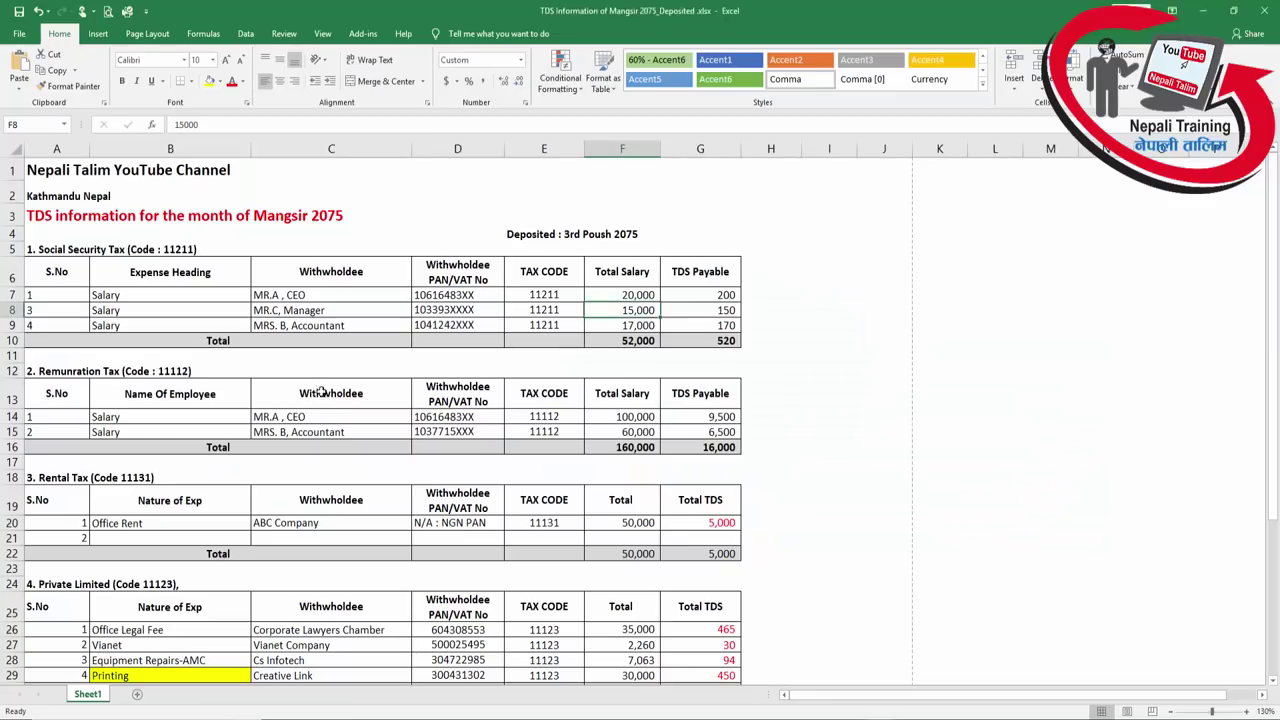
pyautogui.click(622, 326)
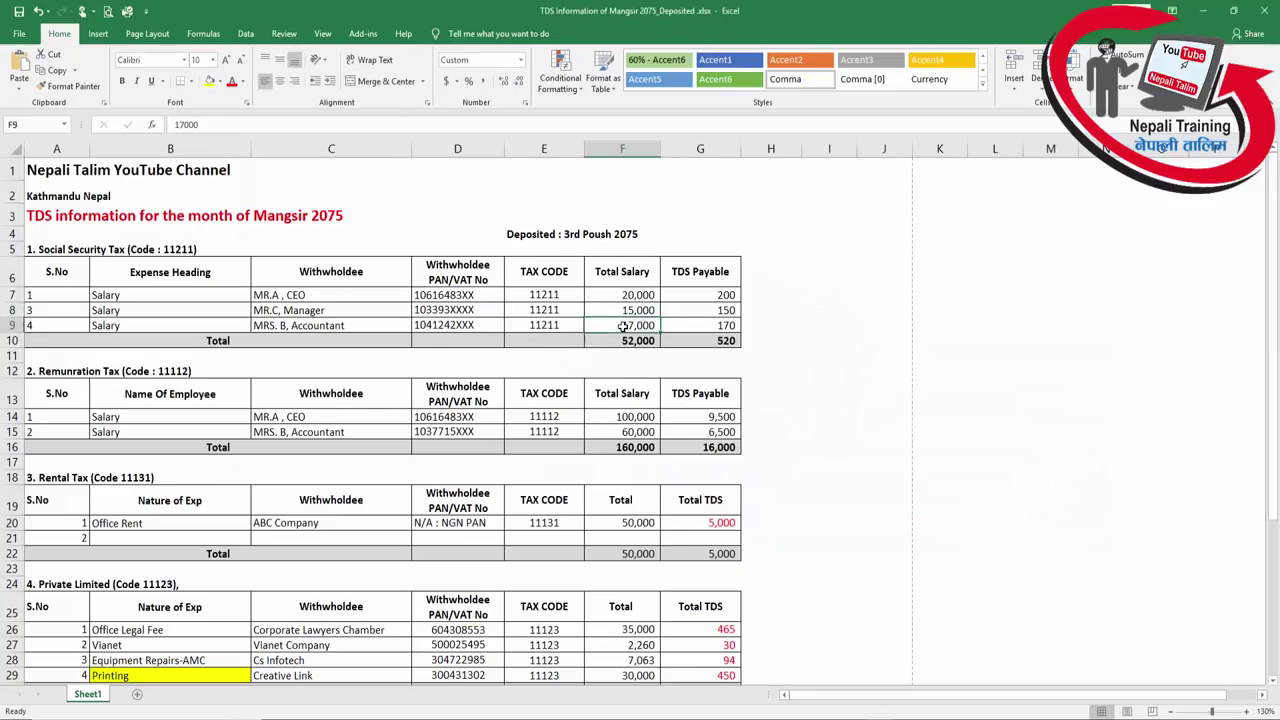
pyautogui.hotkey('alt', 'Tab')
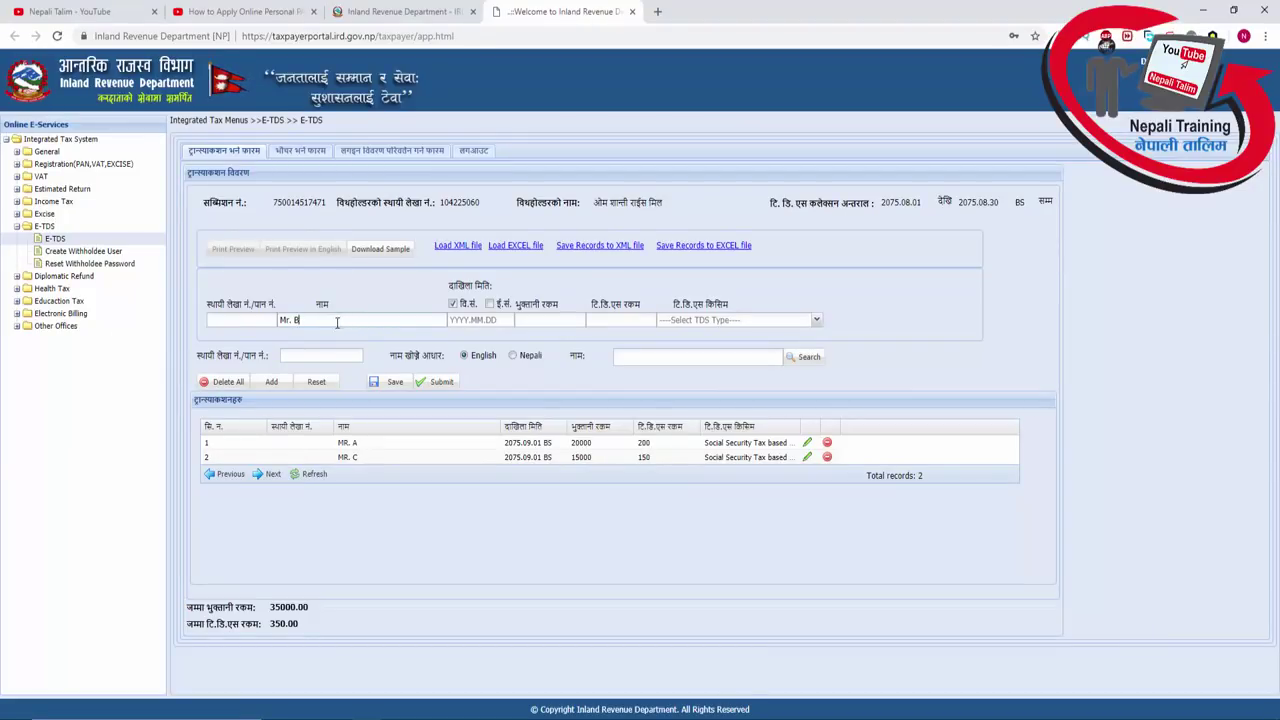
pyautogui.write('2075.09.01')
pyautogui.hotkey('alt', 'Tab')
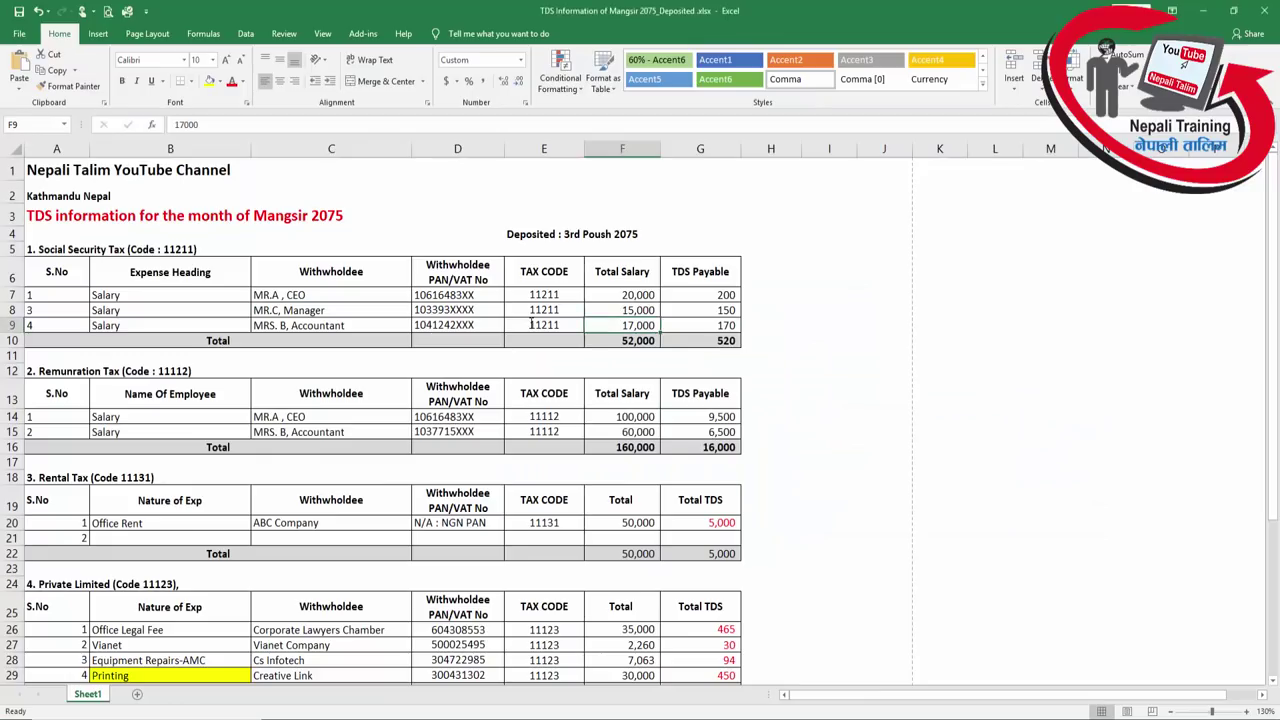
pyautogui.hotkey('alt', 'Tab')
pyautogui.write('17')
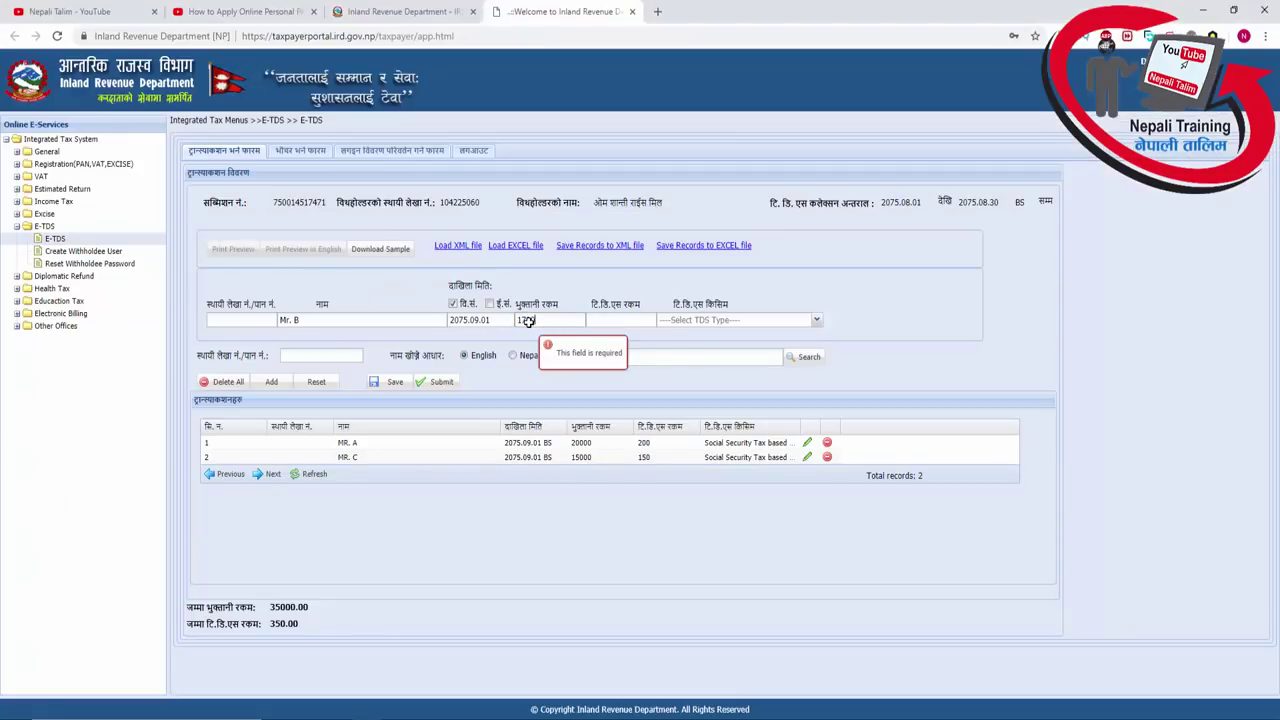
pyautogui.hotkey('alt', 'Tab')
pyautogui.hotkey('alt', 'Tab')
pyautogui.click(737, 321)
pyautogui.scroll(-5, 745, 450)
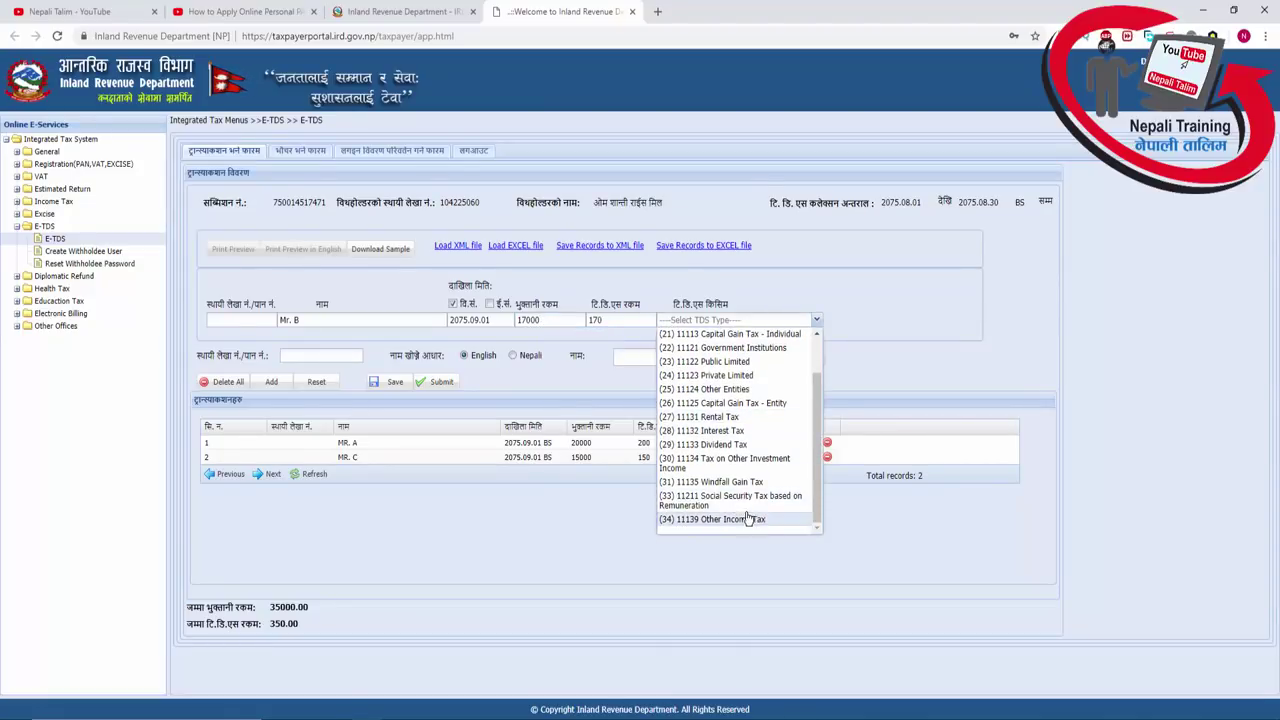
pyautogui.click(742, 500)
pyautogui.click(276, 384)
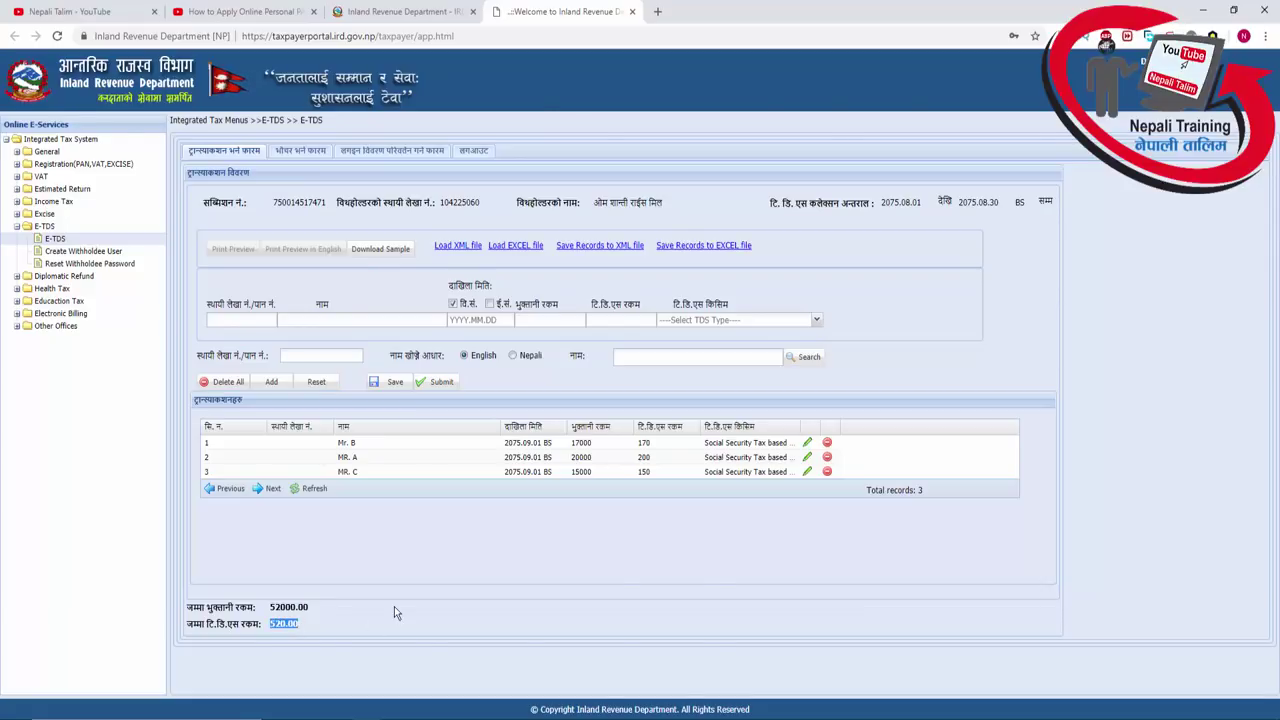
# Compare the Excel totals (52,000 salary, 520 TDS) with the E-TDS list totals.
pyautogui.hotkey('alt', 'Tab')
pyautogui.click(630, 340)
pyautogui.click(722, 338)
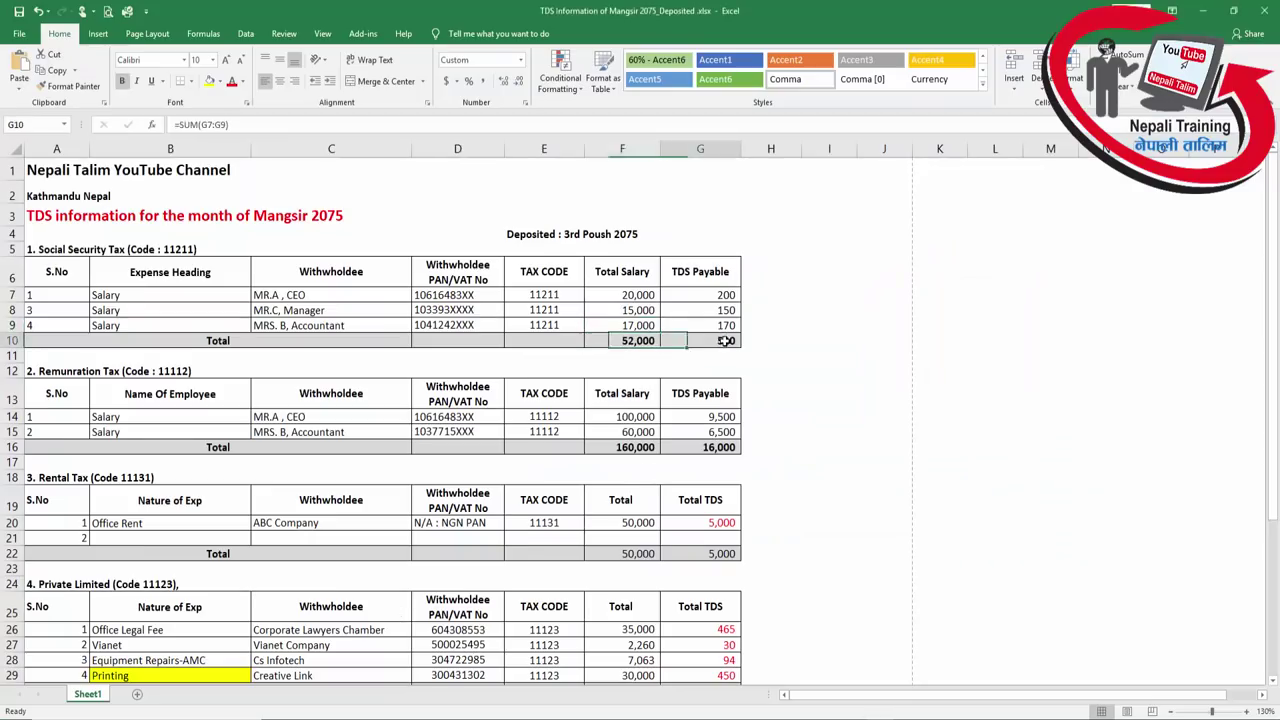
pyautogui.hotkey('alt', 'Tab')
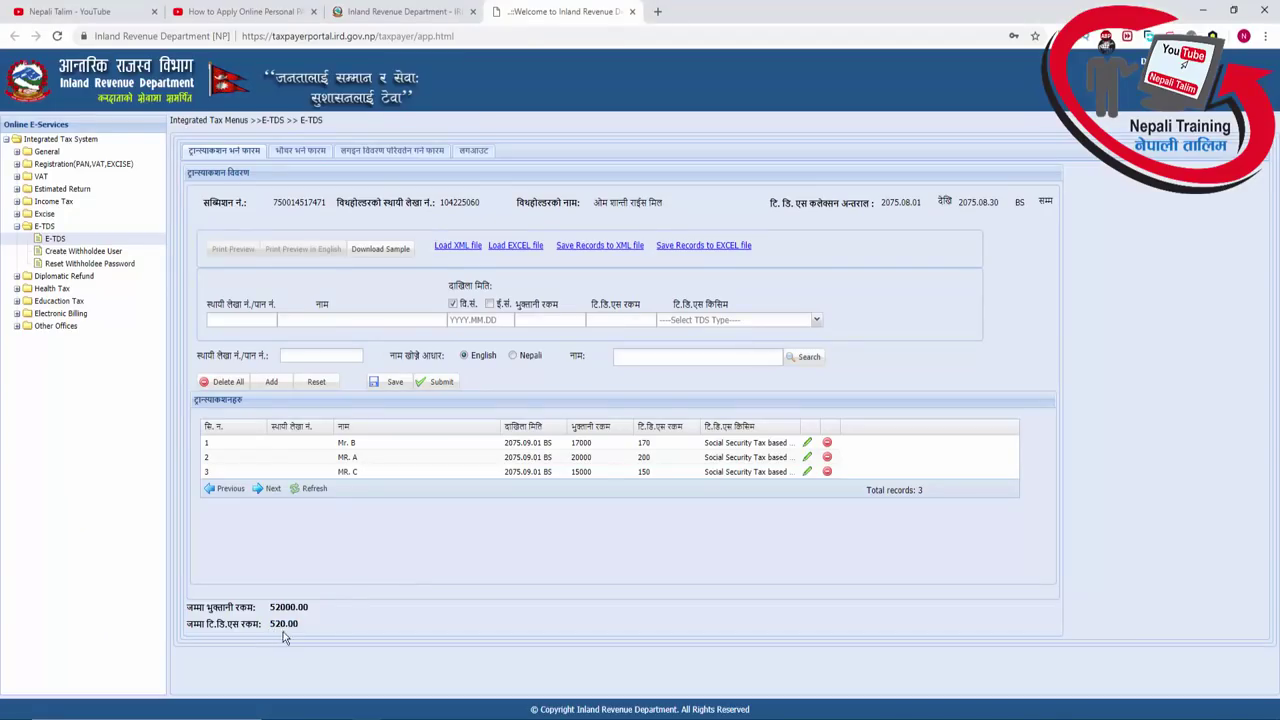
# Add MR. A's record: 100000 paid, 9500 TDS, Remuneration Income Tax (20) 11112.
pyautogui.hotkey('alt', 'Tab')
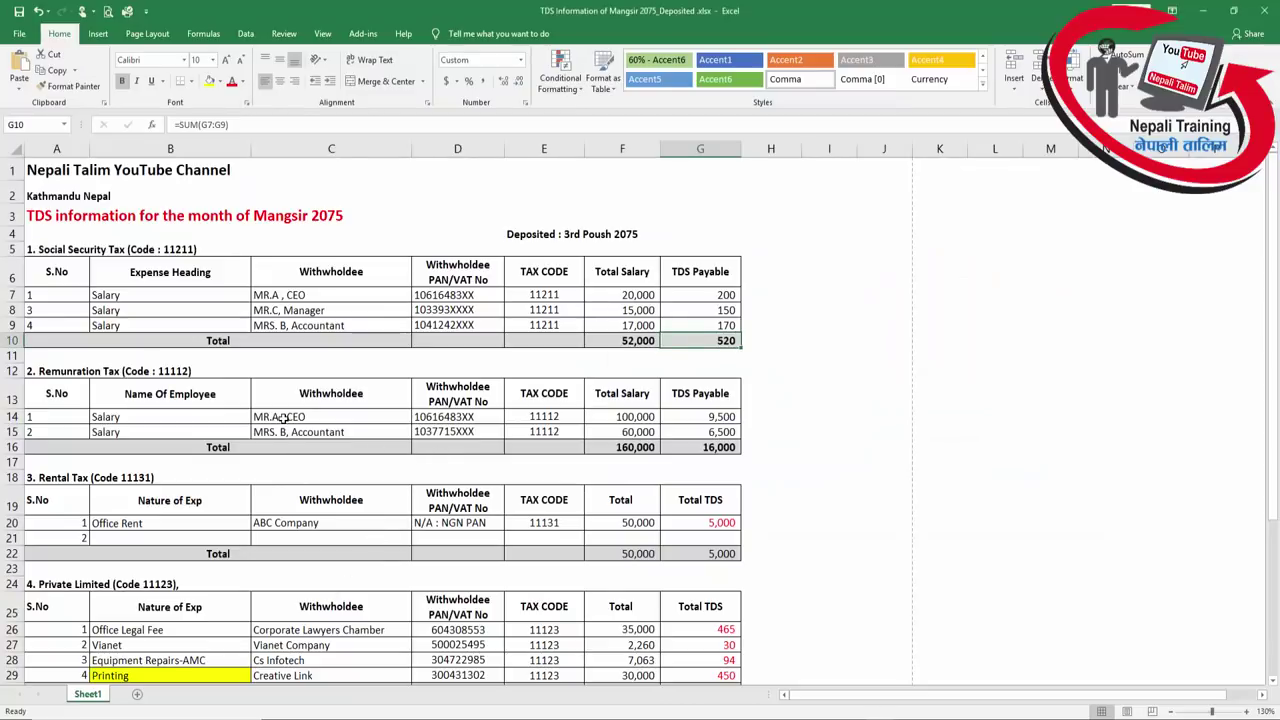
pyautogui.click(282, 420)
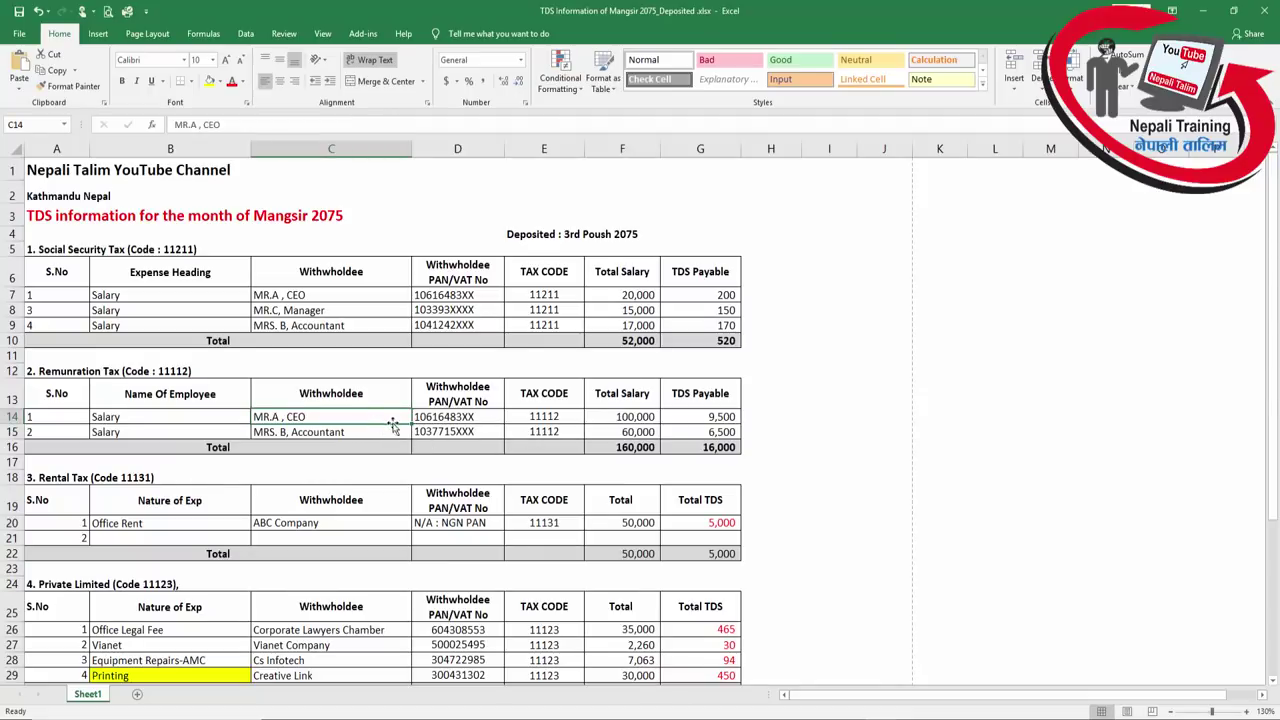
pyautogui.hotkey('alt', 'Tab')
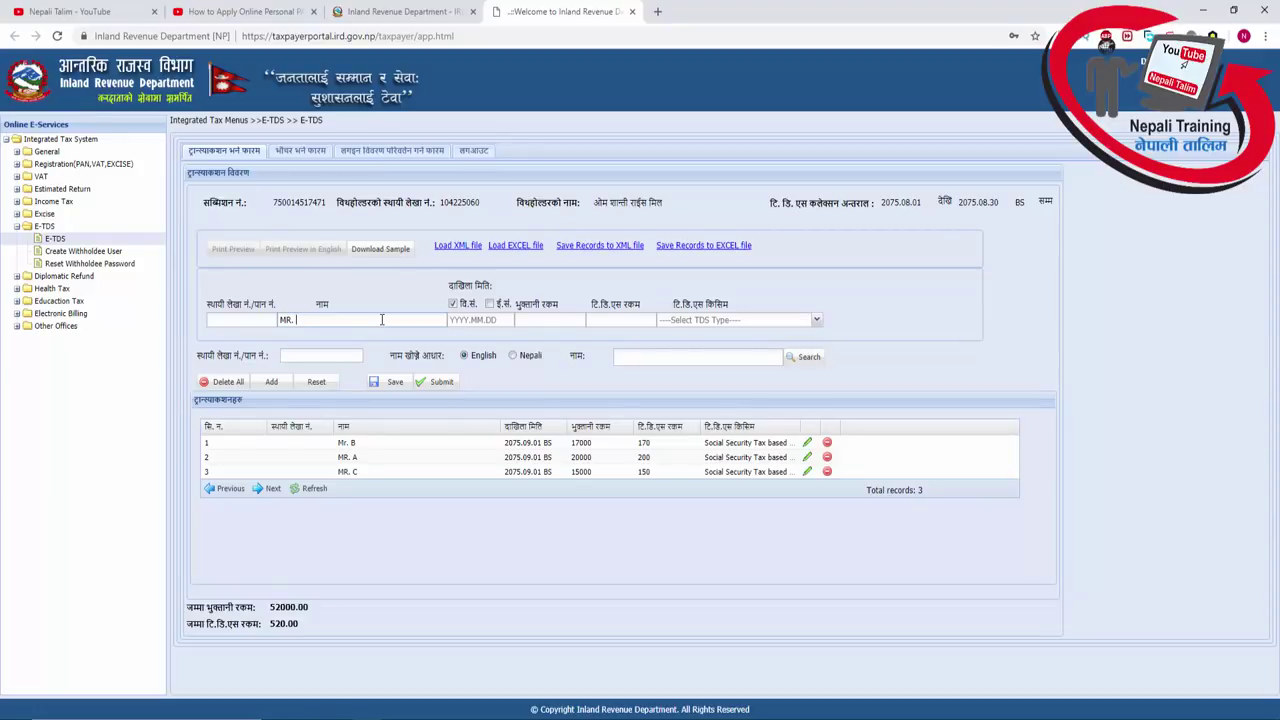
pyautogui.write('2075.09.01')
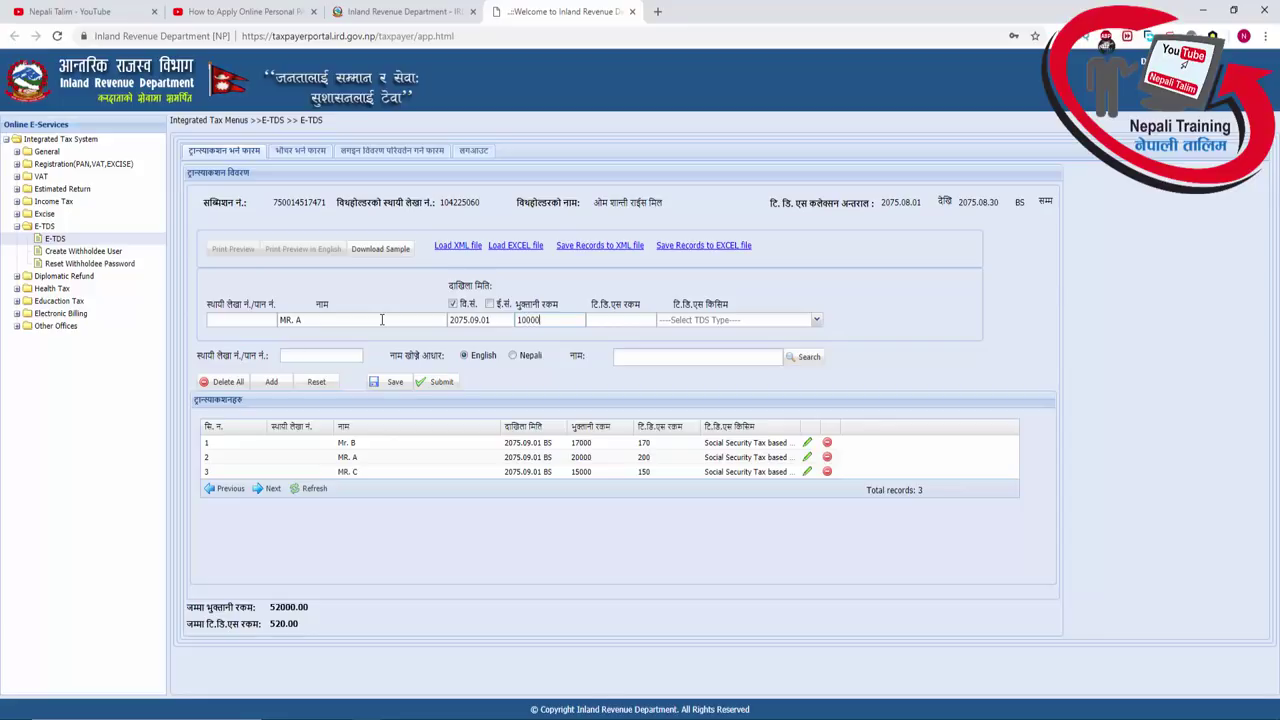
pyautogui.hotkey('alt', 'Tab')
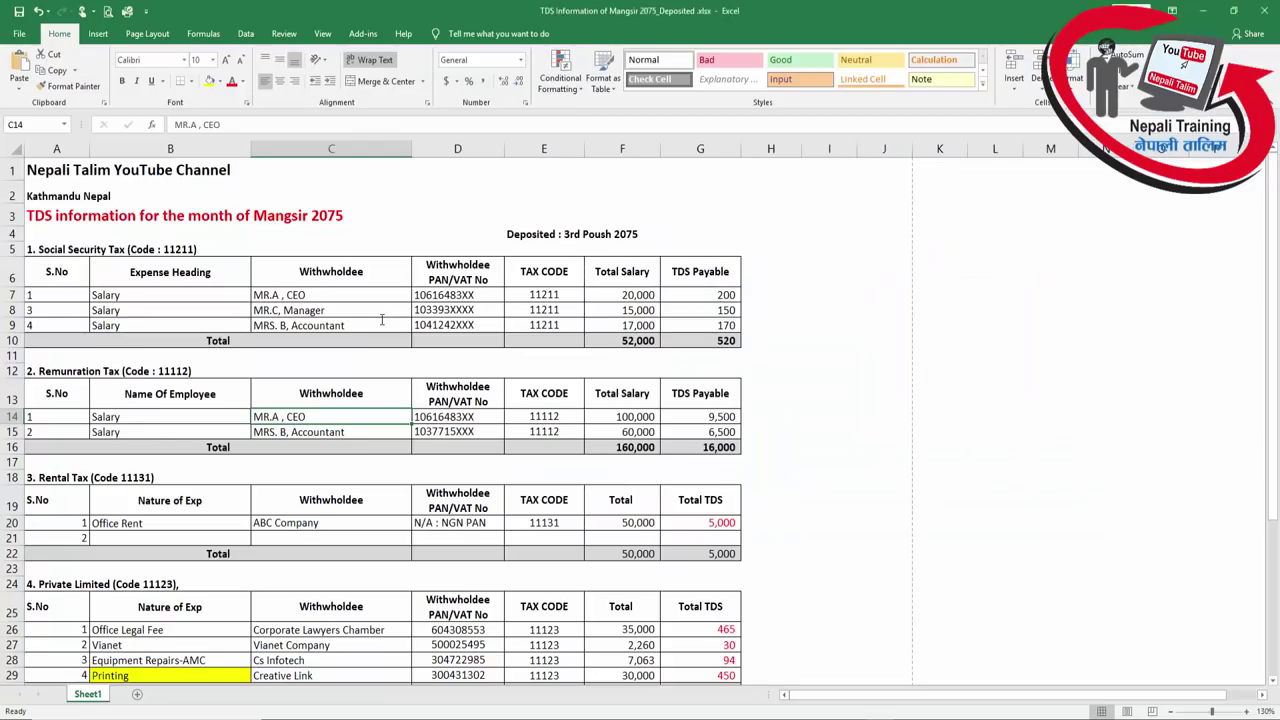
pyautogui.hotkey('alt', 'Tab')
pyautogui.write('950')
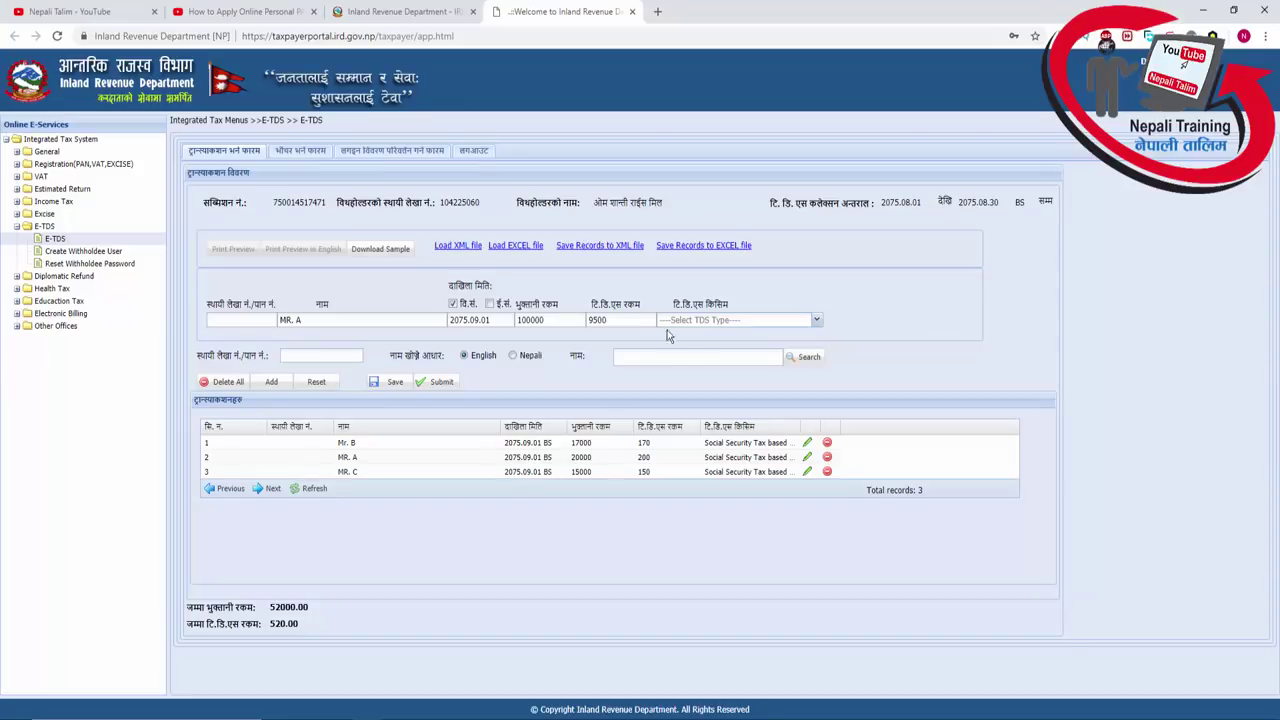
pyautogui.click(716, 320)
pyautogui.scroll(1, 736, 414)
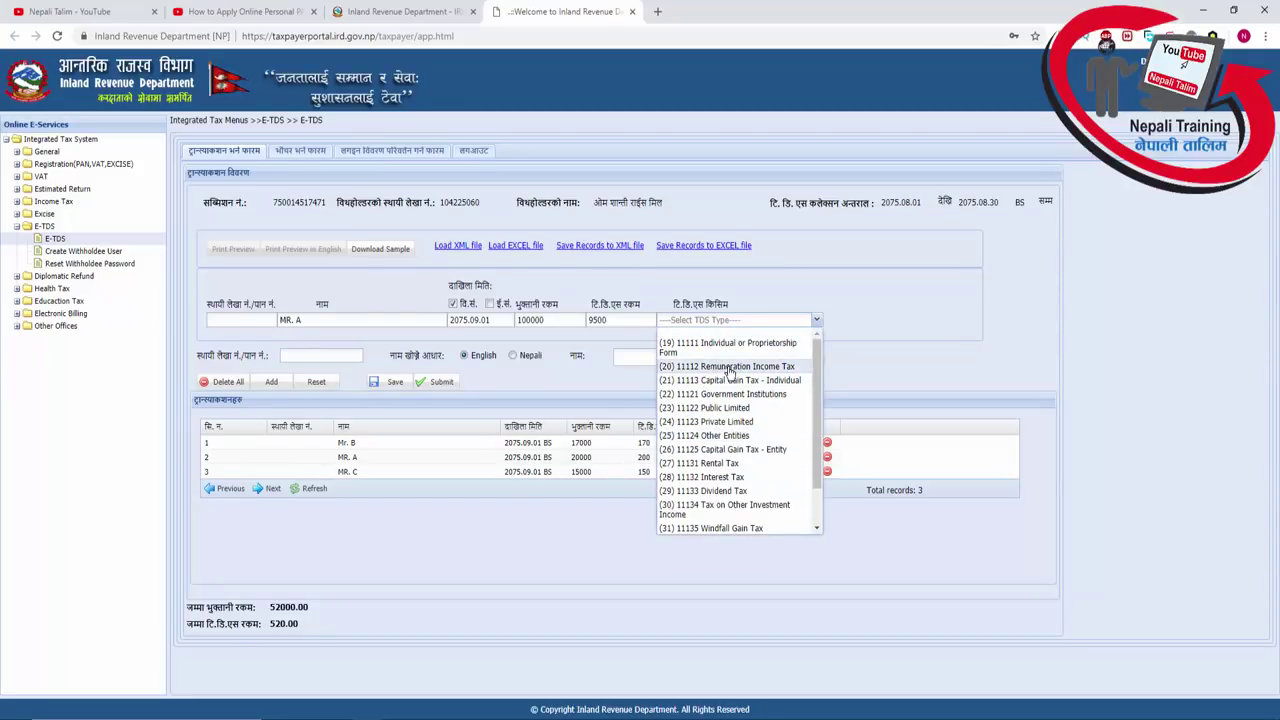
pyautogui.click(714, 367)
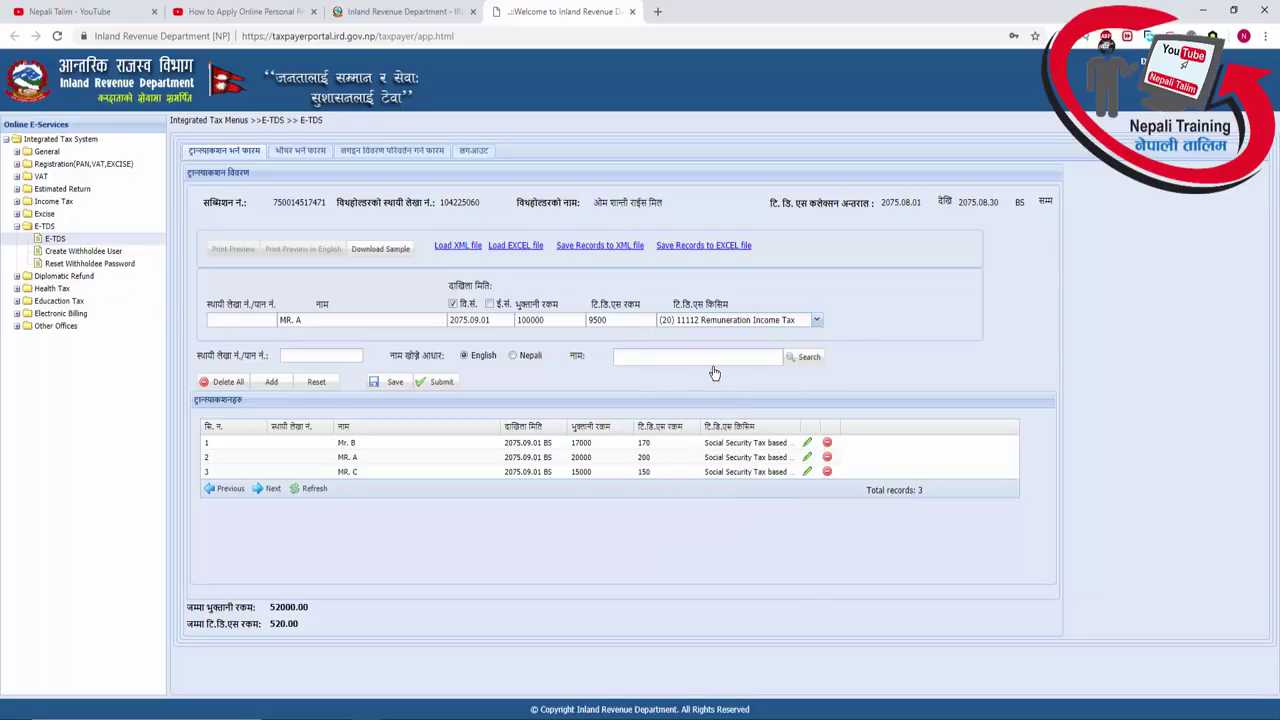
pyautogui.click(270, 383)
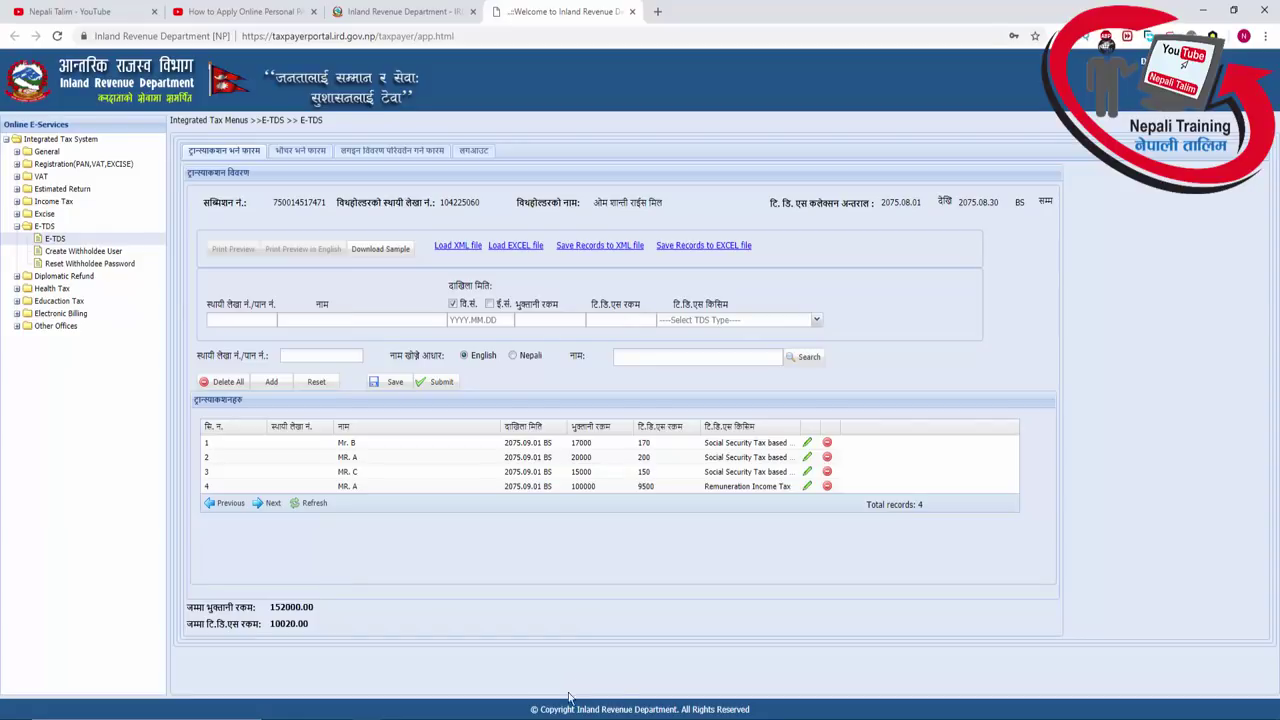
# Scroll to the next bank voucher image in Picture Manager, then close it without saving.
pyautogui.moveTo(687, 710)
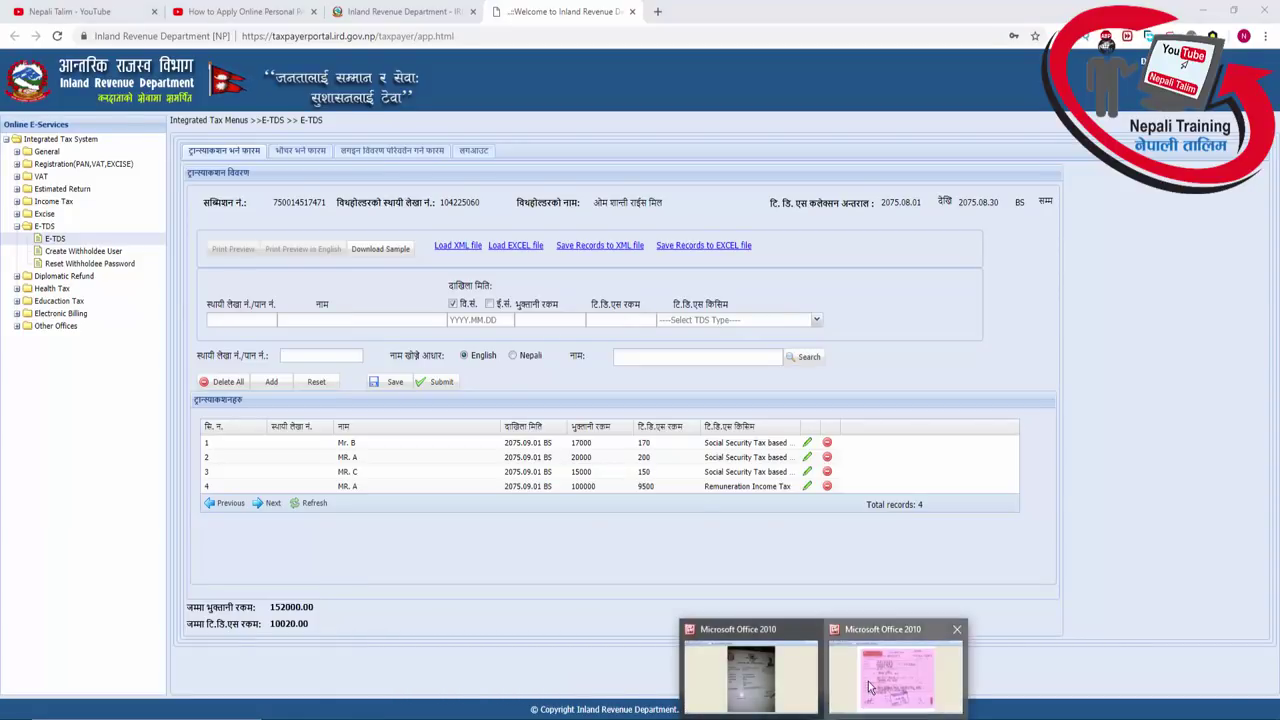
pyautogui.click(805, 605)
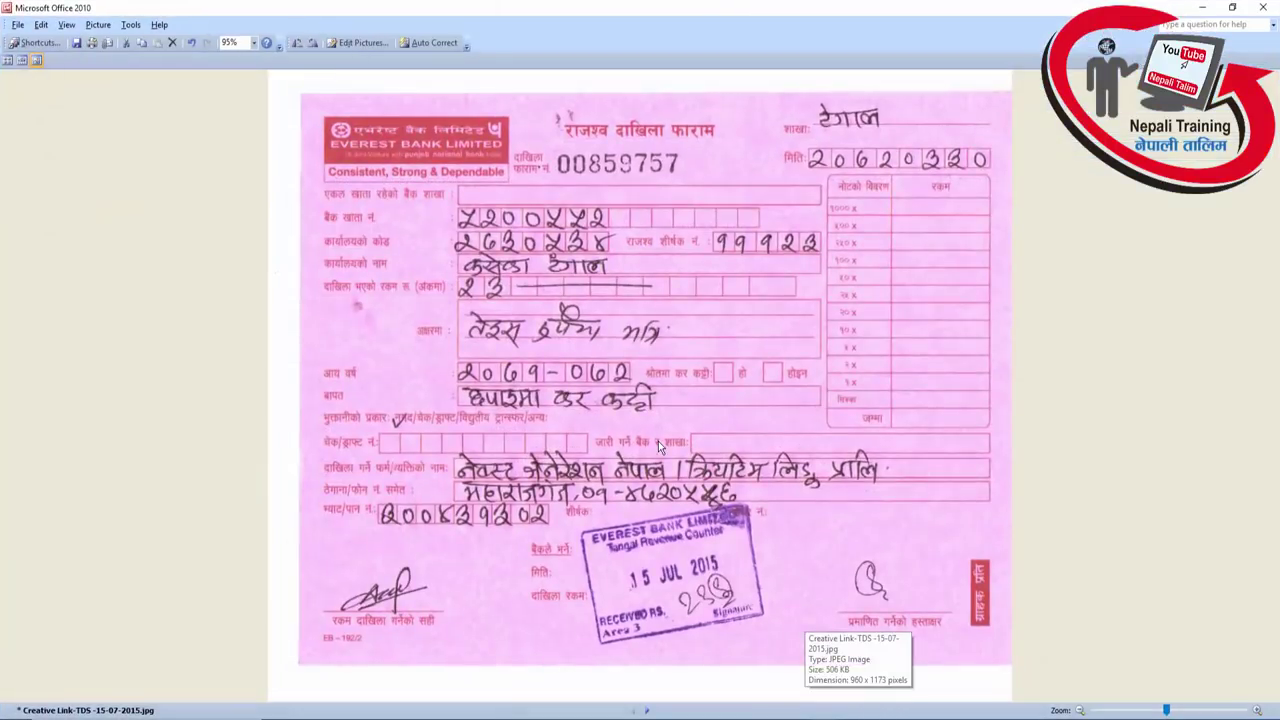
pyautogui.scroll(-1, 658, 441)
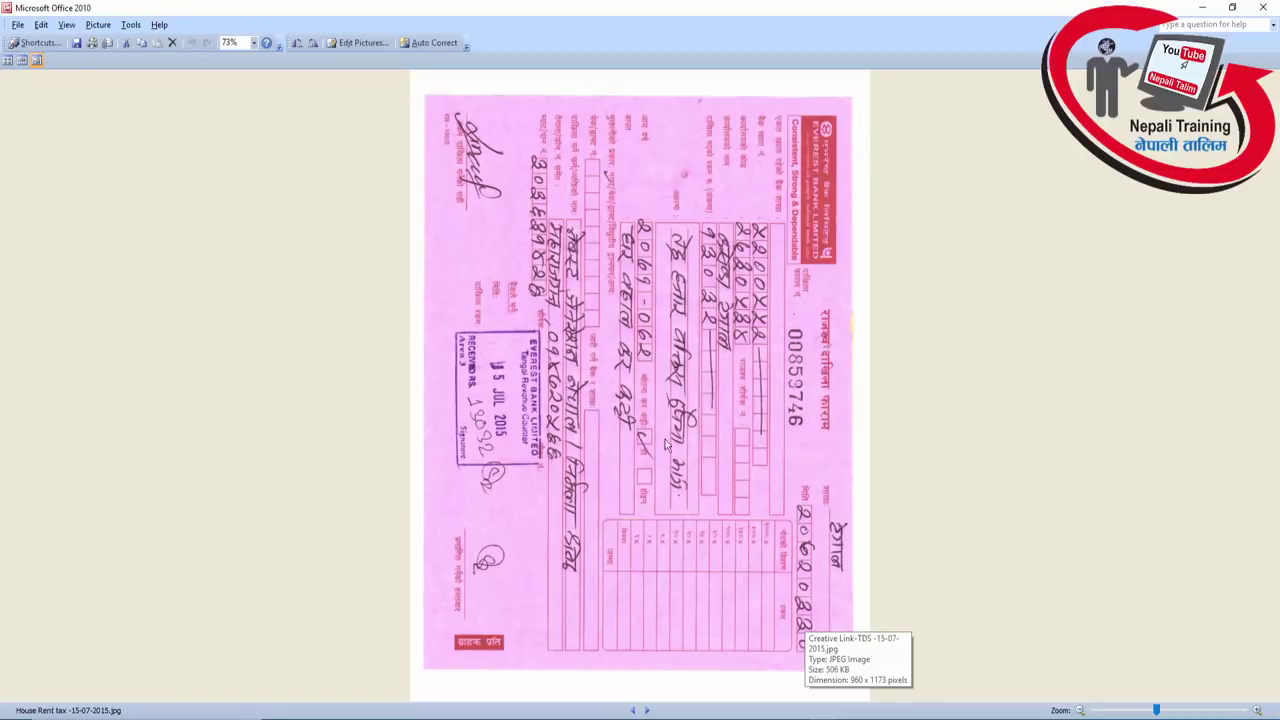
pyautogui.click(1263, 7)
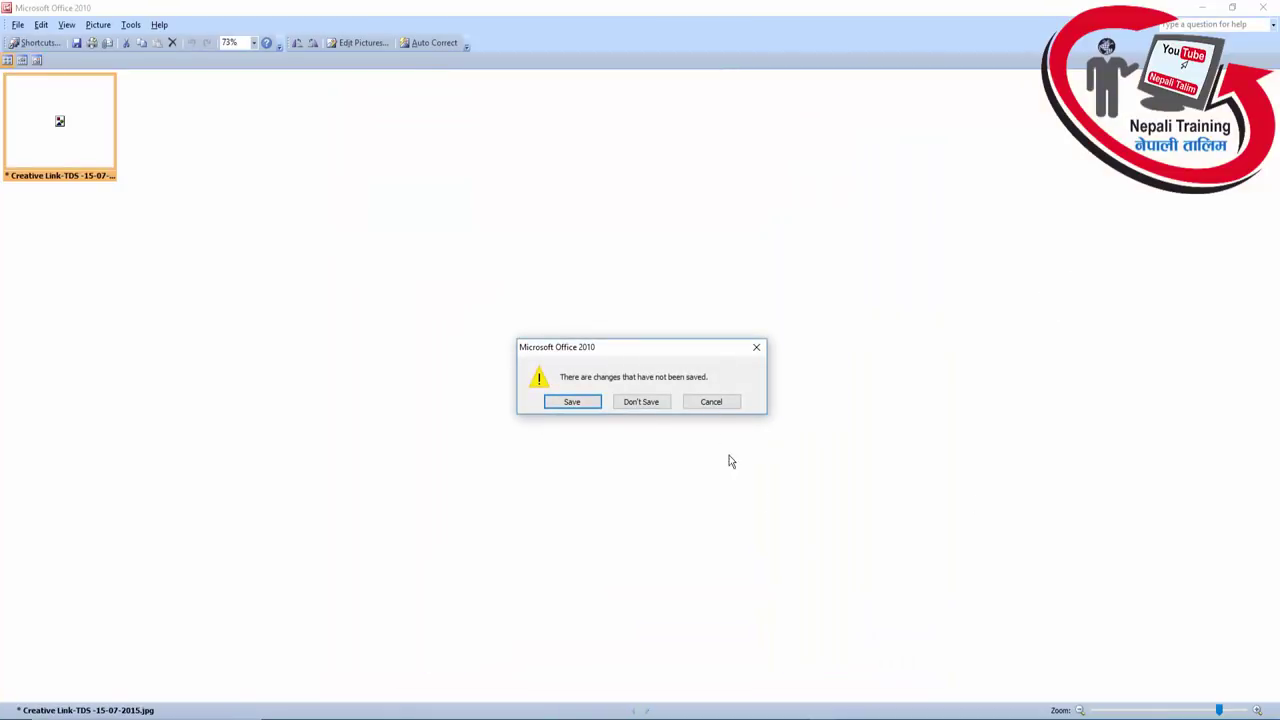
pyautogui.click(657, 400)
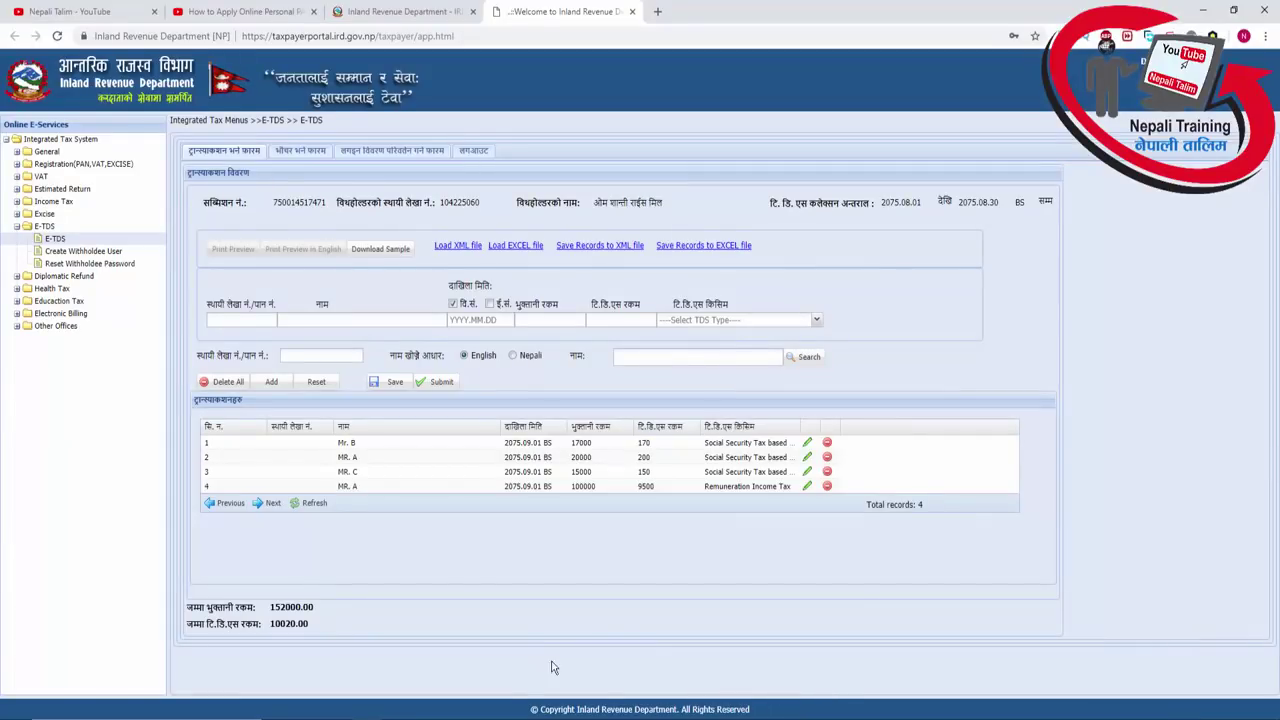
# Open the desktop's ETDS folder, maximize its window, and open the voucher image 1.png.
pyautogui.press('super+e')
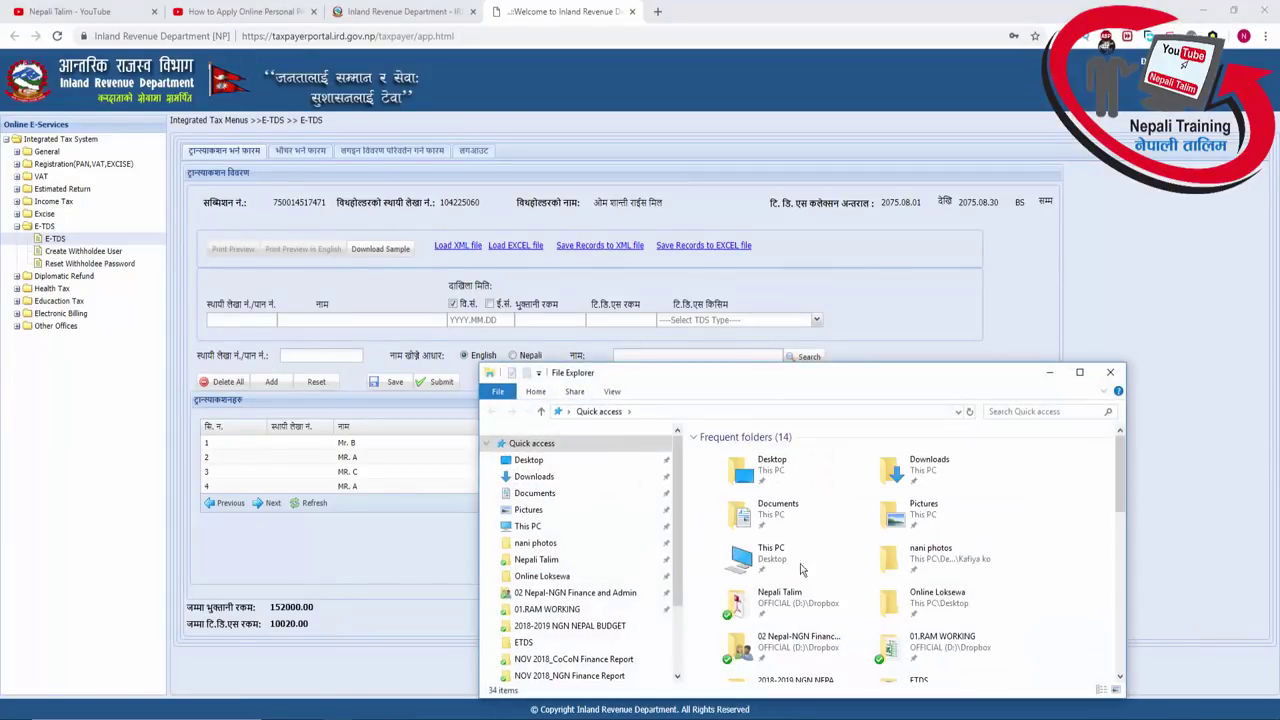
pyautogui.click(1108, 373)
pyautogui.press('super+d')
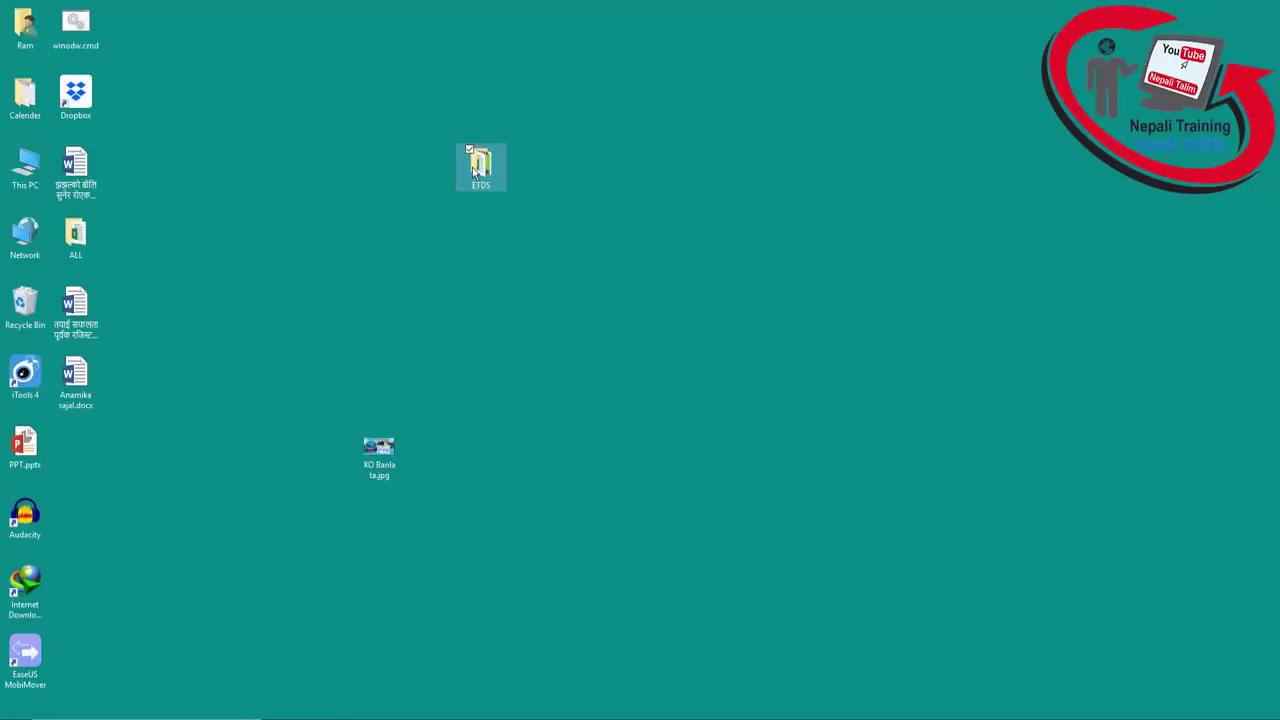
pyautogui.doubleClick(475, 170)
pyautogui.click(1081, 374)
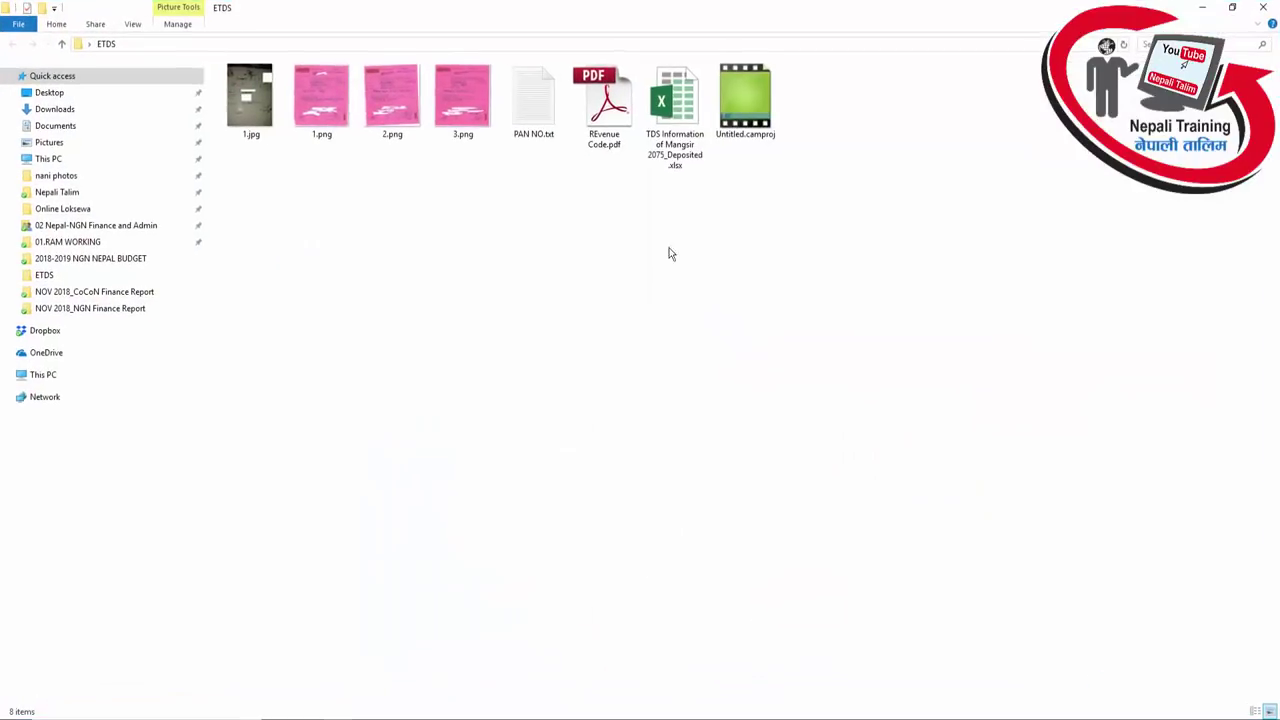
pyautogui.doubleClick(322, 97)
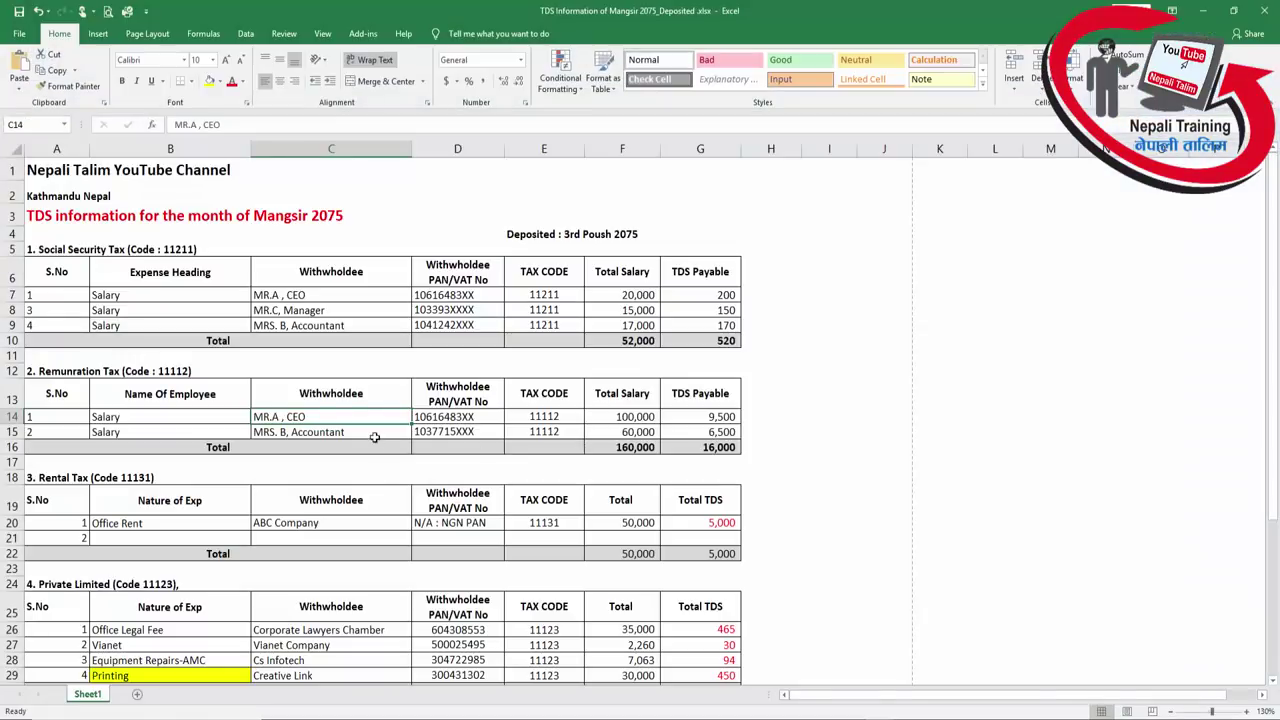
# Add MR. B's 2075.09.01 record: 60000 paid, 6500 TDS, Remuneration Income Tax (20) 11112.
pyautogui.click(375, 432)
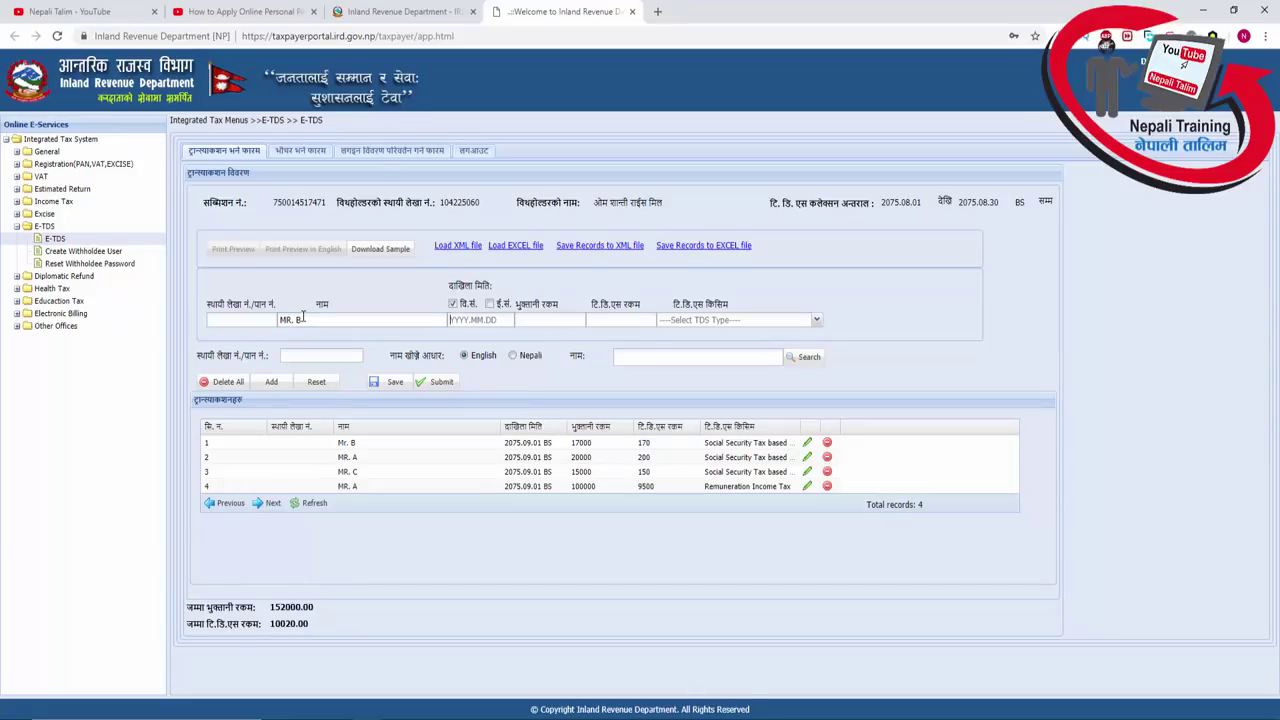
pyautogui.write('2075.09.01')
pyautogui.press('Tab')
pyautogui.hotkey('alt', 'Tab')
pyautogui.hotkey('alt', 'Tab')
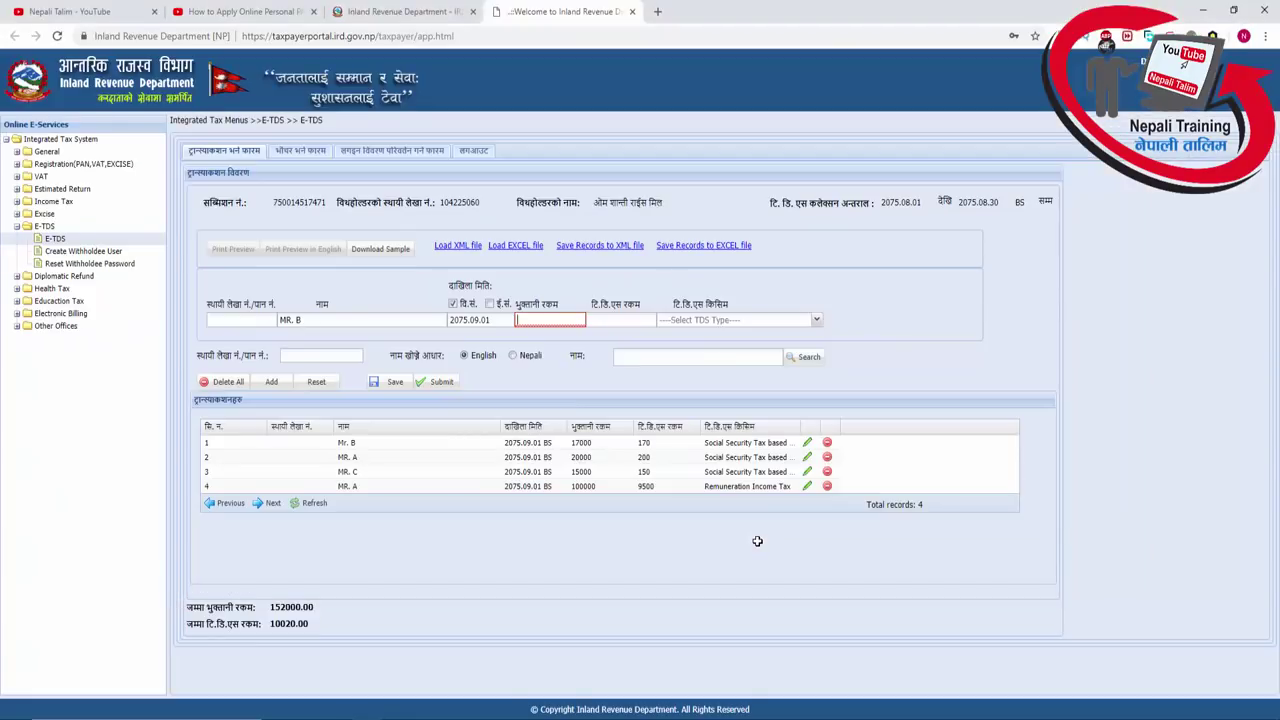
pyautogui.write('6000')
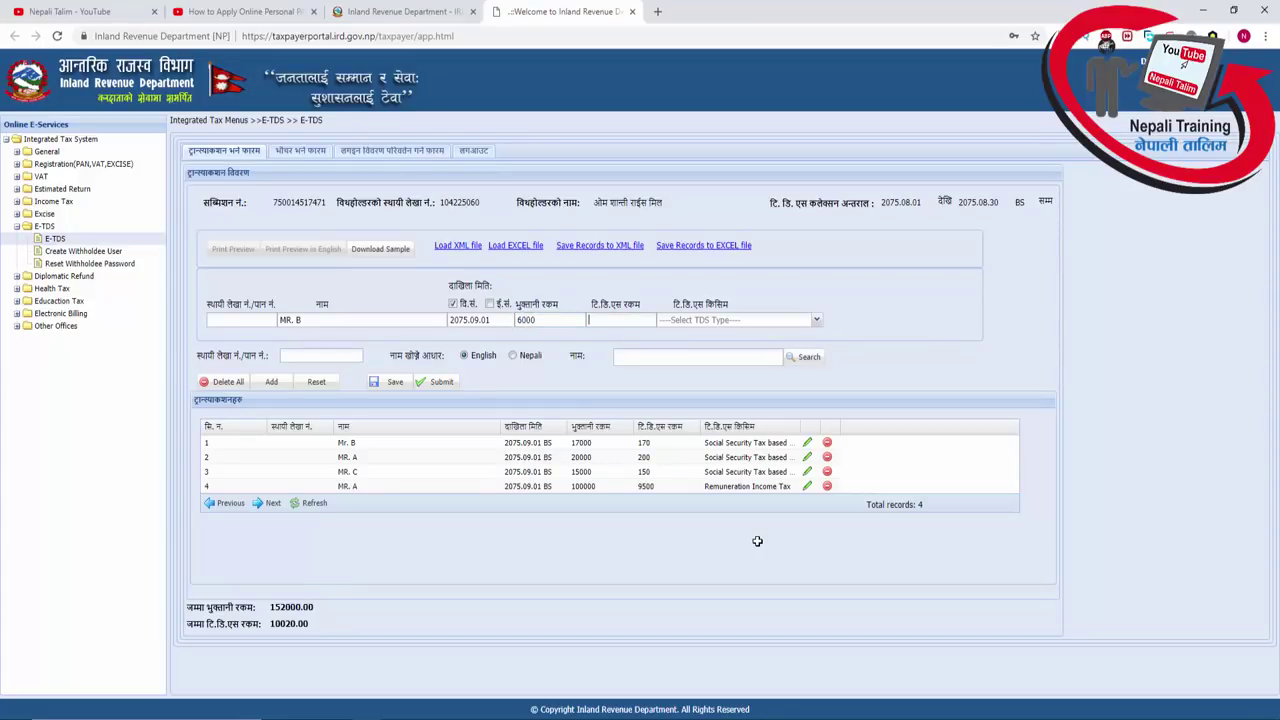
pyautogui.press('BackSpace')
pyautogui.press('BackSpace')
pyautogui.press('BackSpace')
pyautogui.write('0')
pyautogui.write('6500')
pyautogui.click(774, 326)
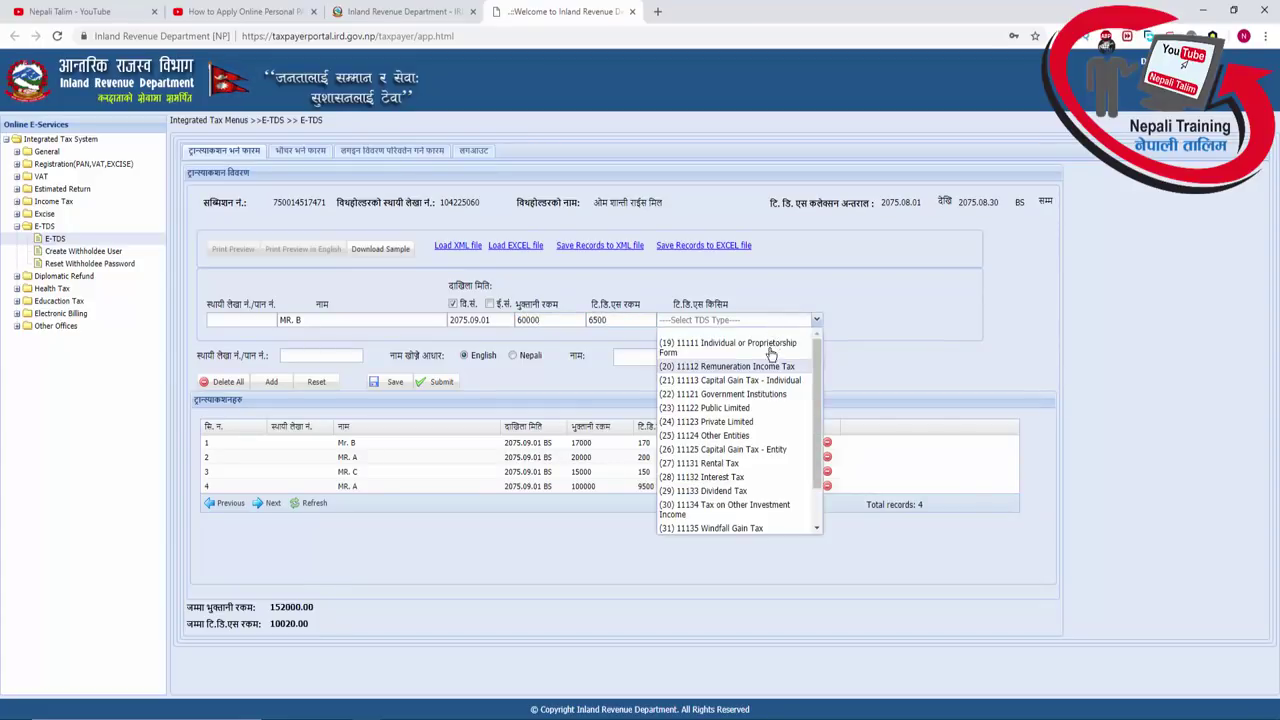
pyautogui.click(776, 374)
pyautogui.click(266, 384)
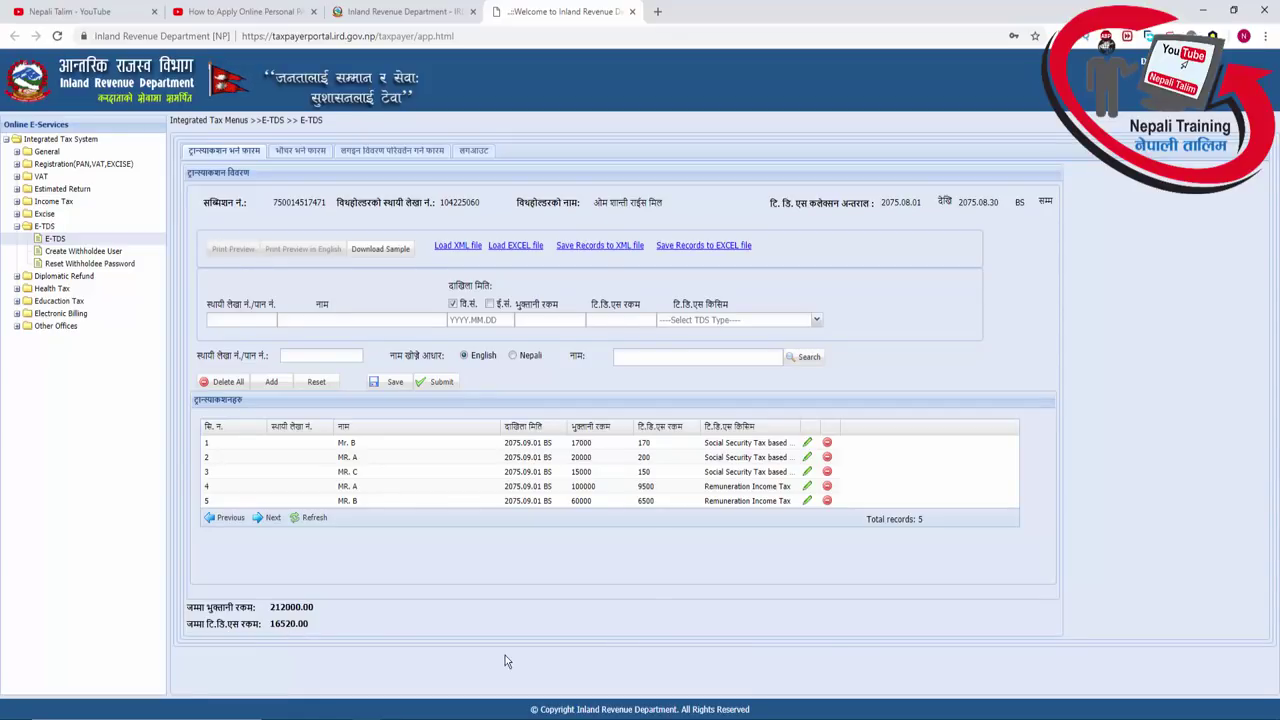
# Enter ABC Com's deposit date 2075.09.01 and payment amount 50000, checked against the workbook.
pyautogui.hotkey('alt', 'Tab')
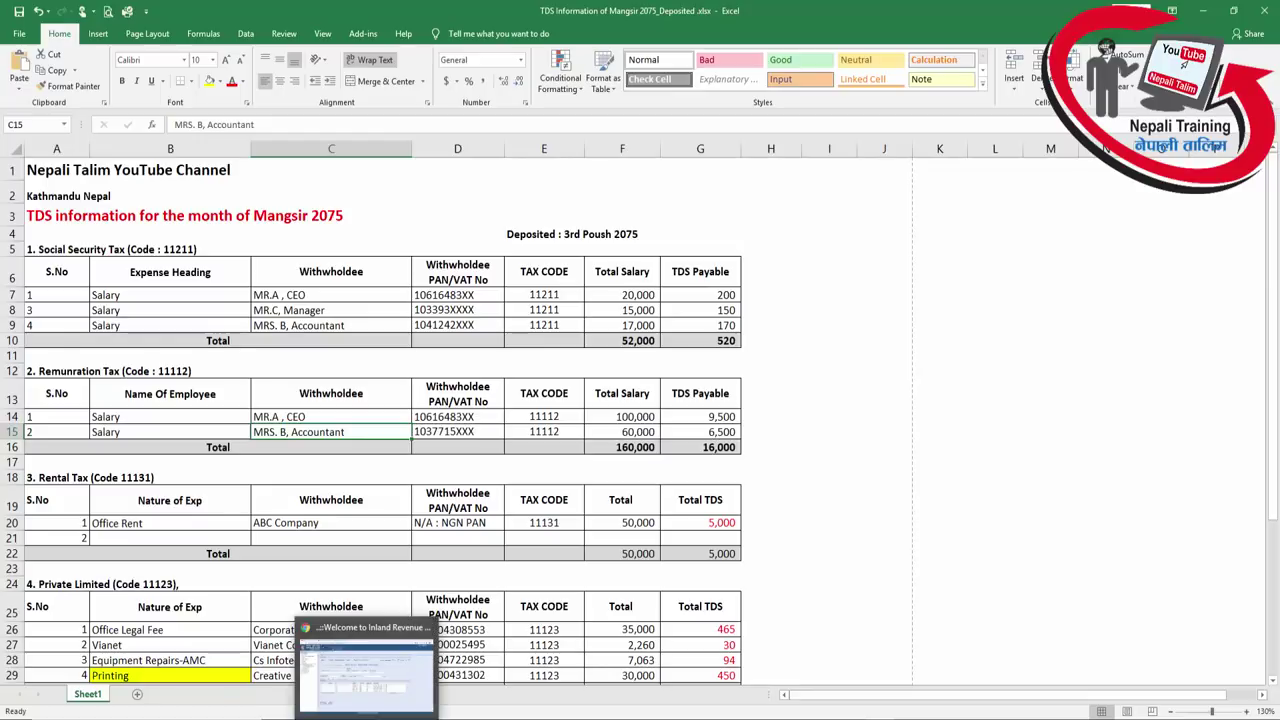
pyautogui.click(365, 706)
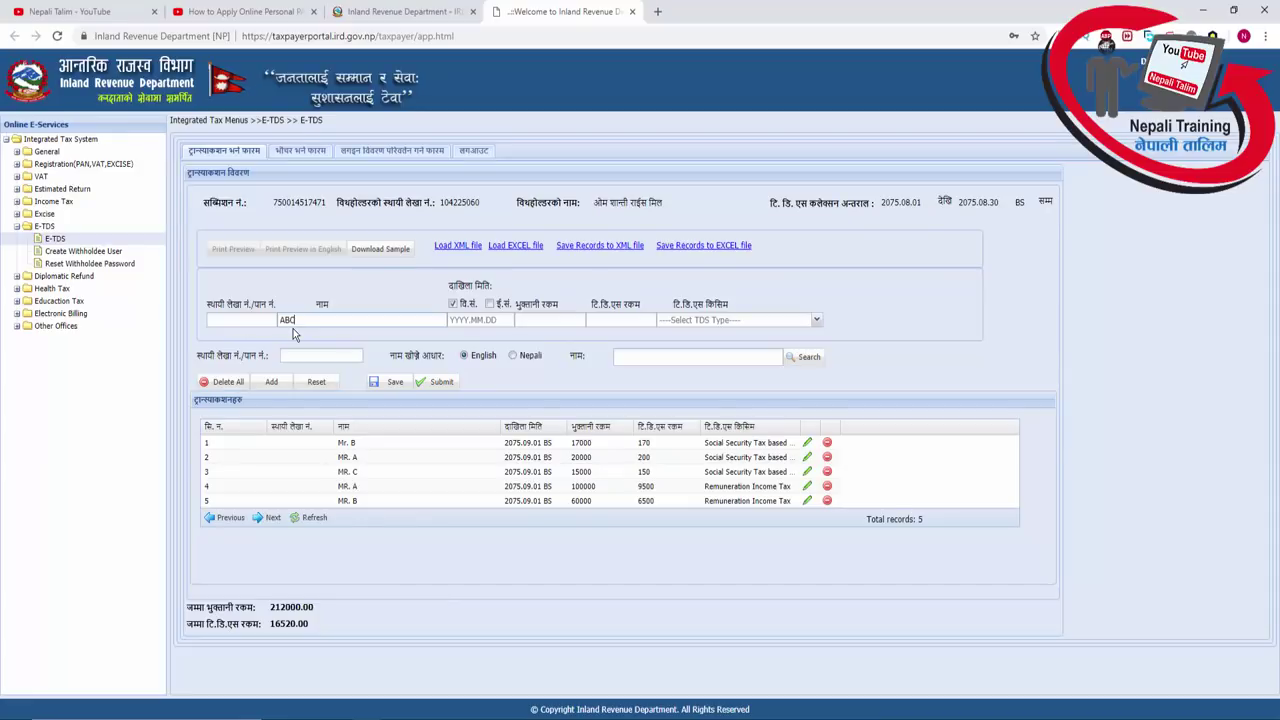
pyautogui.click(476, 319)
pyautogui.write('2')
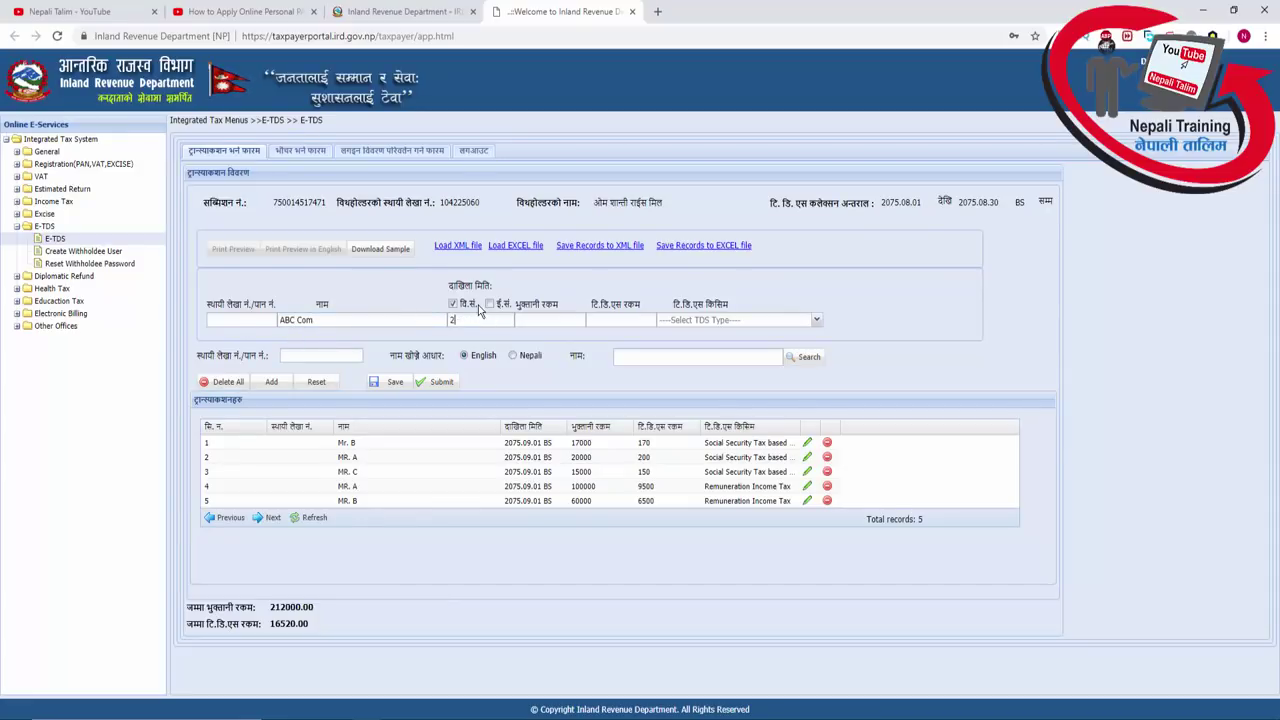
pyautogui.write('075.09.01')
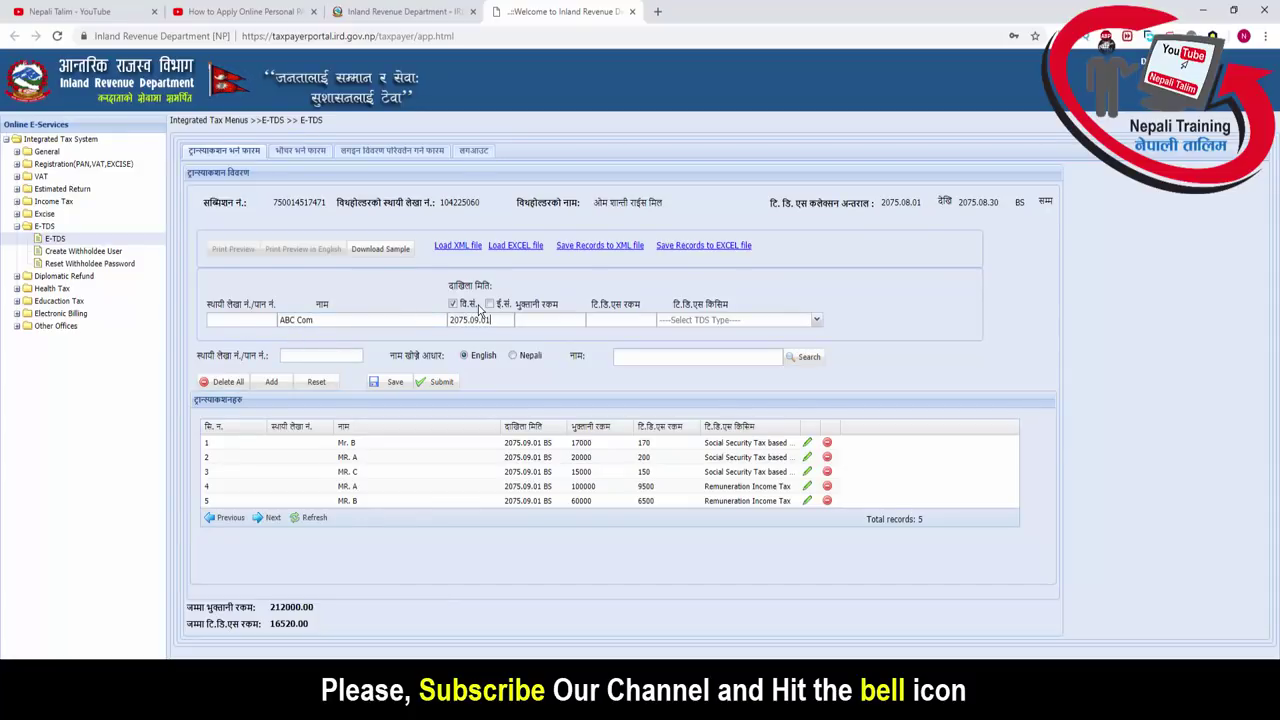
pyautogui.hotkey('alt', 'Tab')
pyautogui.hotkey('alt', 'Tab')
pyautogui.write('50')
pyautogui.hotkey('alt', 'Tab')
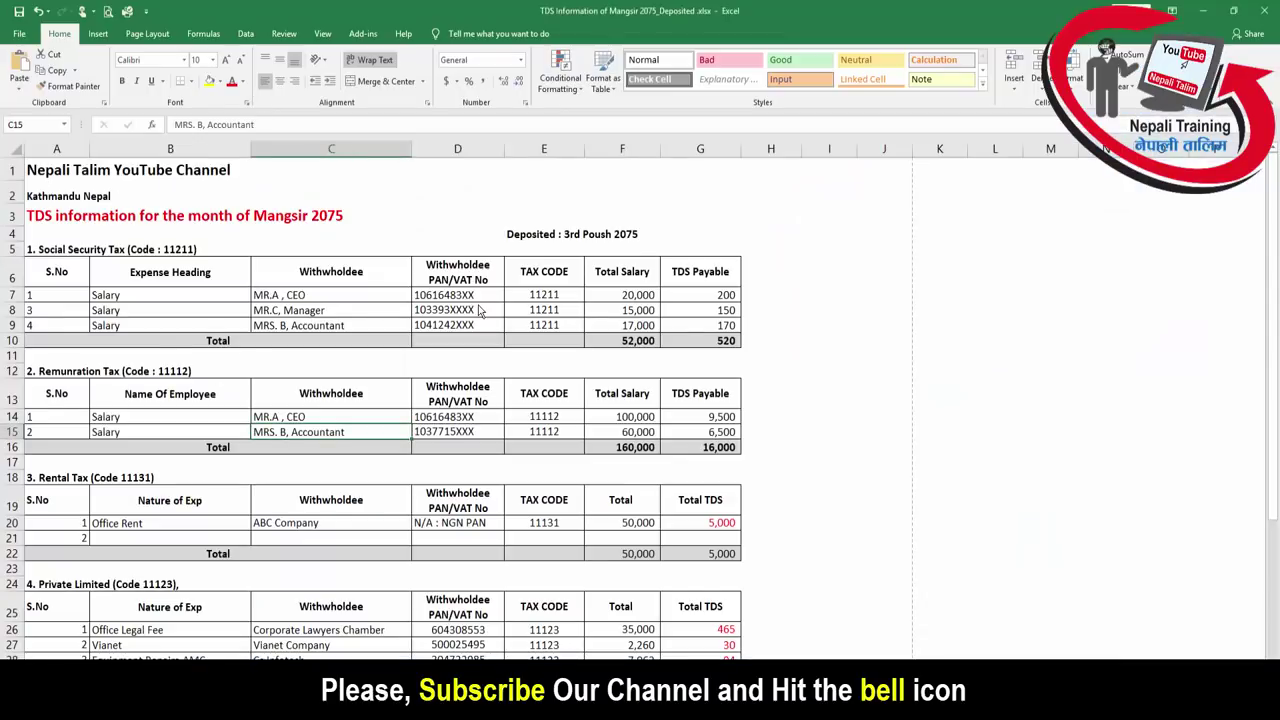
pyautogui.hotkey('alt', 'Tab')
pyautogui.write('000')
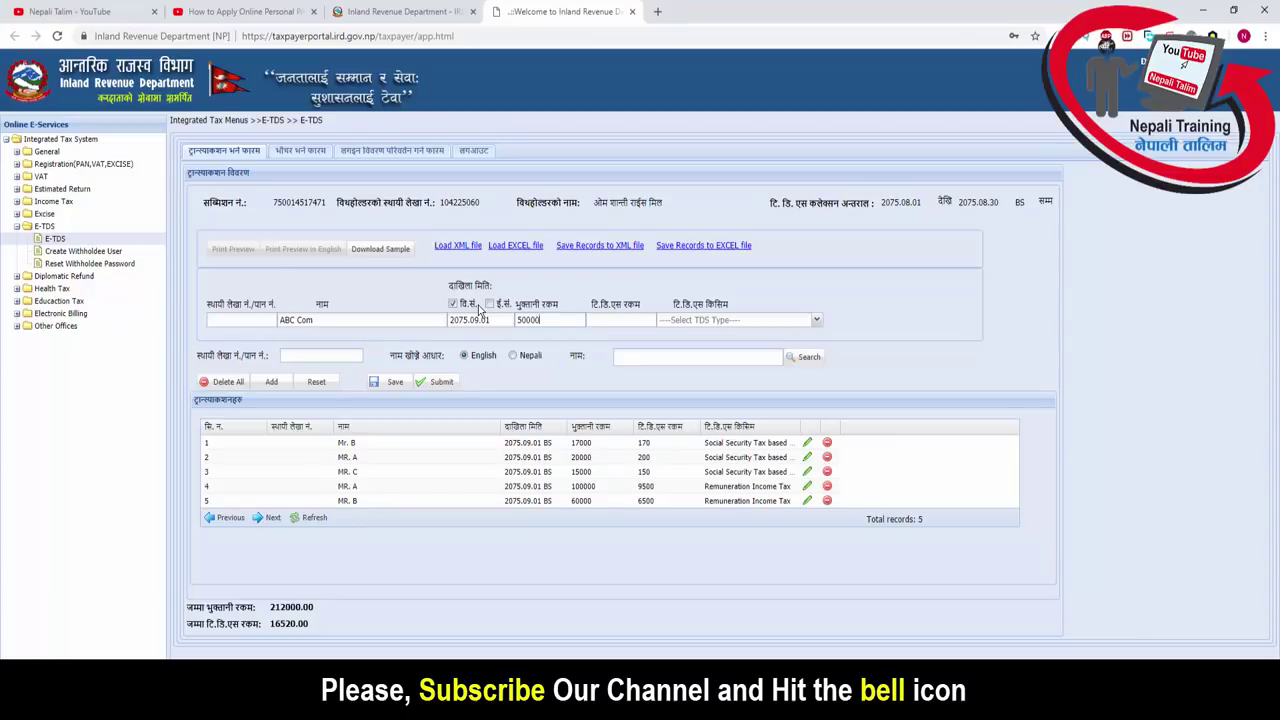
# Give ABC Com 5000 TDS as Rental Tax (27) 11131 and add the record.
pyautogui.press('Tab')
pyautogui.write('5000')
pyautogui.click(748, 320)
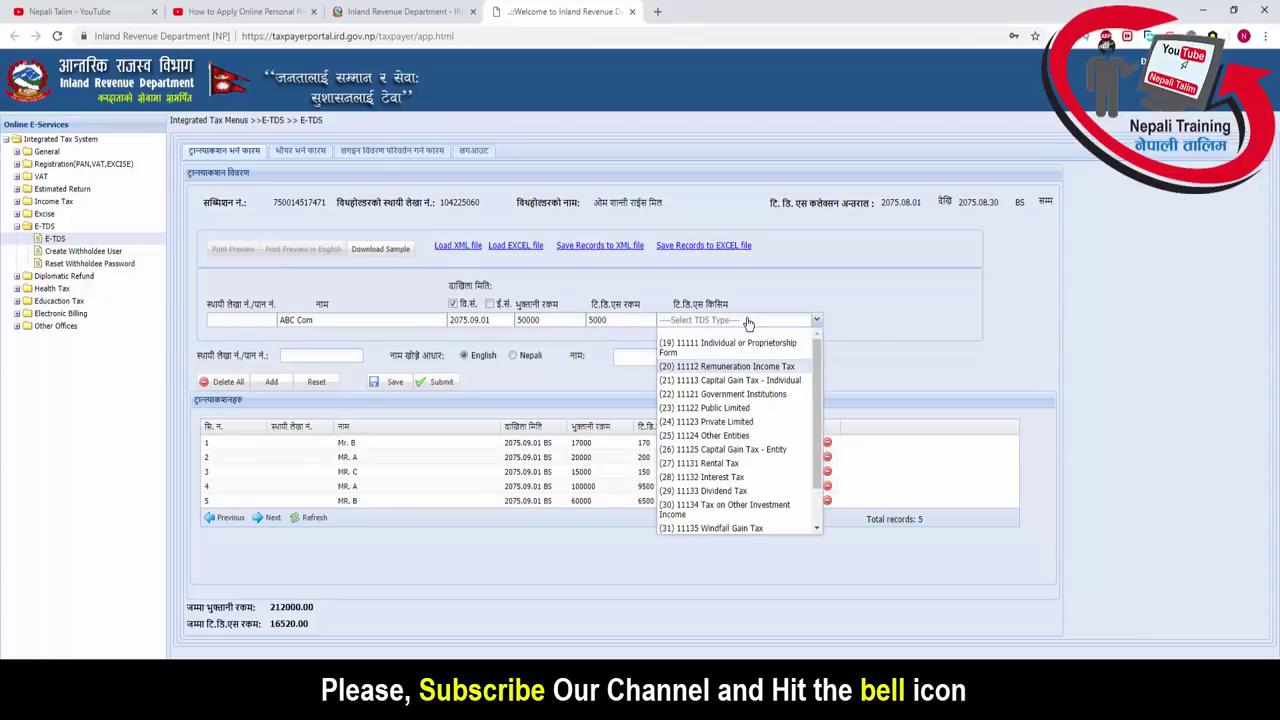
pyautogui.click(715, 463)
pyautogui.click(276, 388)
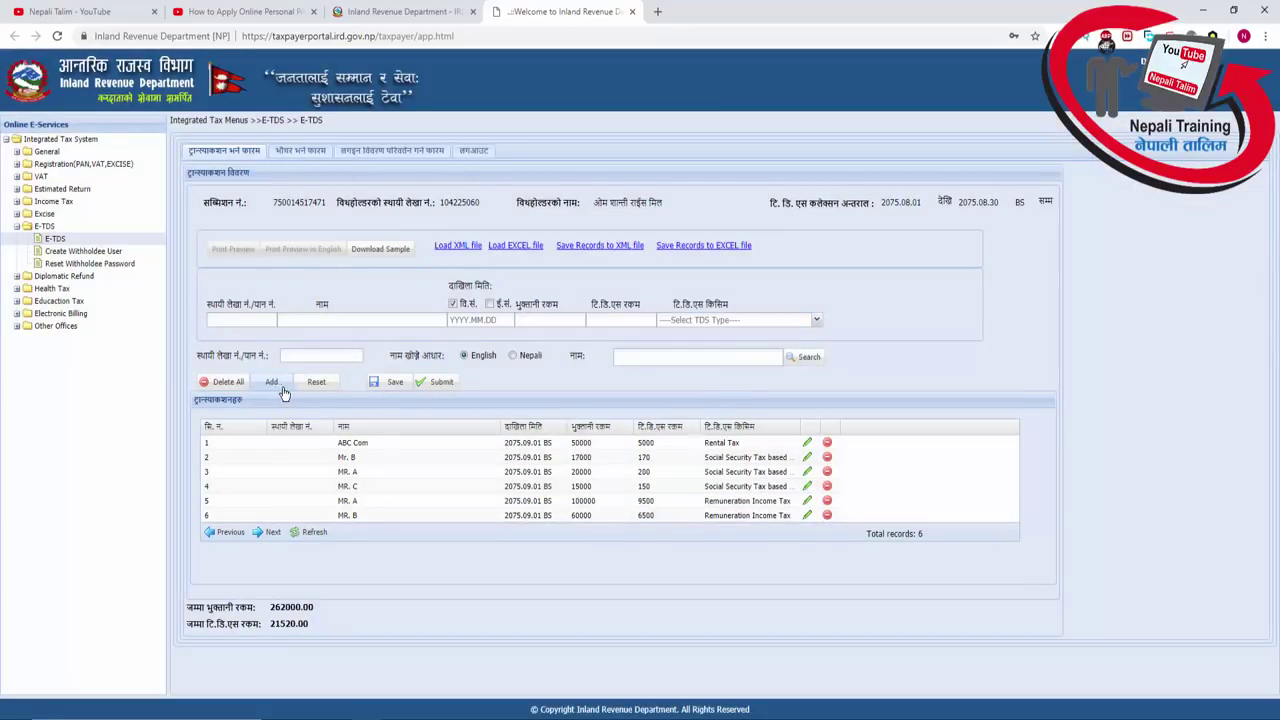
# Copy Corporate Lawyers Chamber's PAN from Excel cell D26.
pyautogui.hotkey('alt', 'Tab')
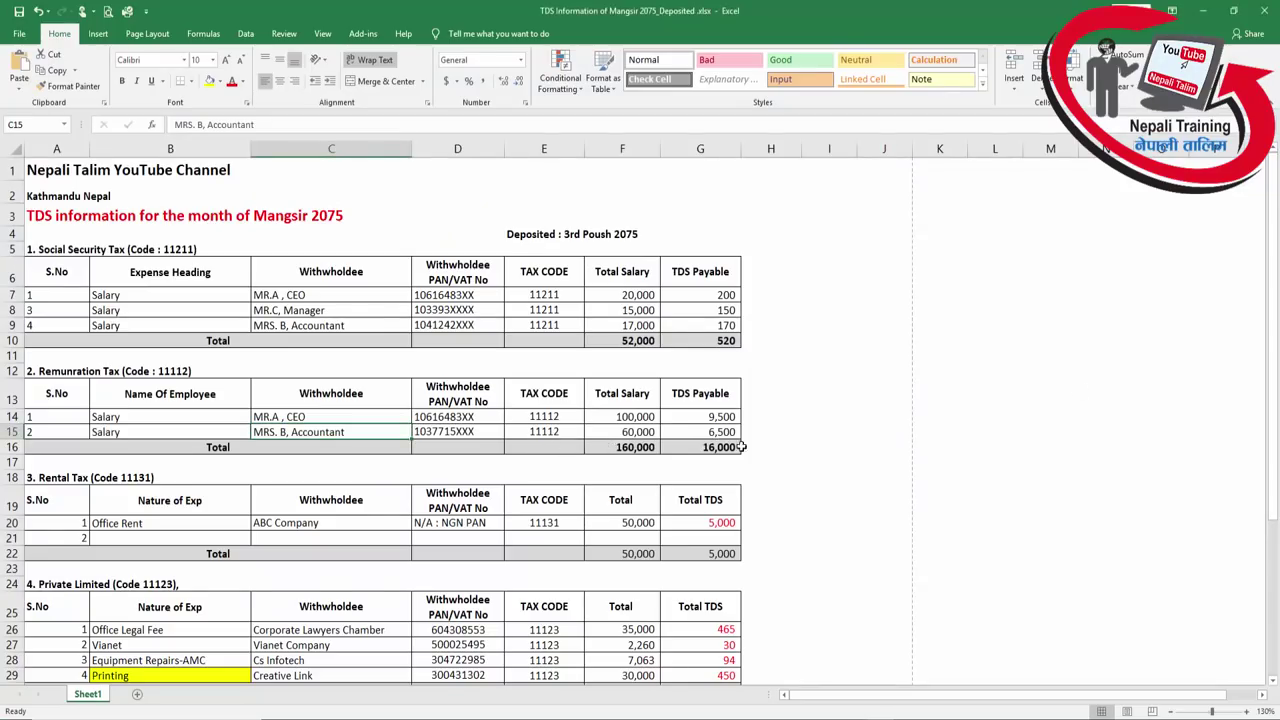
pyautogui.moveTo(1274, 288); pyautogui.dragTo(1274, 294)
pyautogui.click(222, 454)
pyautogui.click(320, 455)
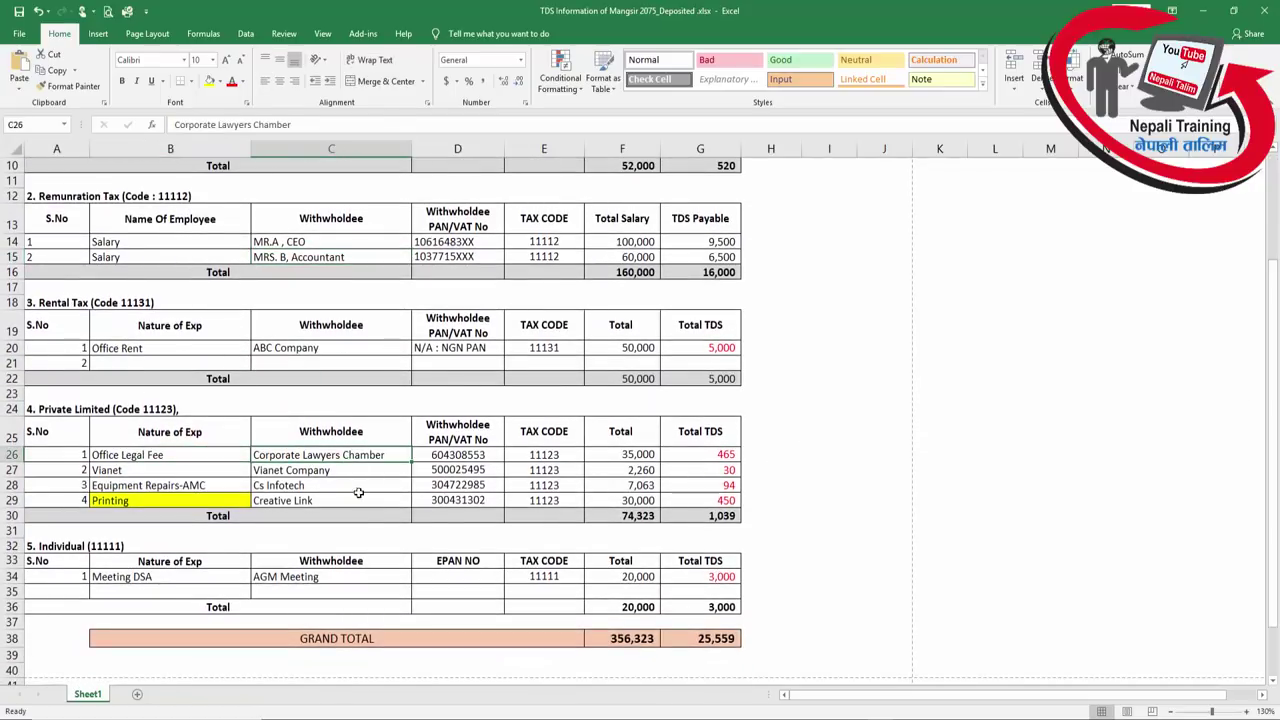
pyautogui.press('Left')
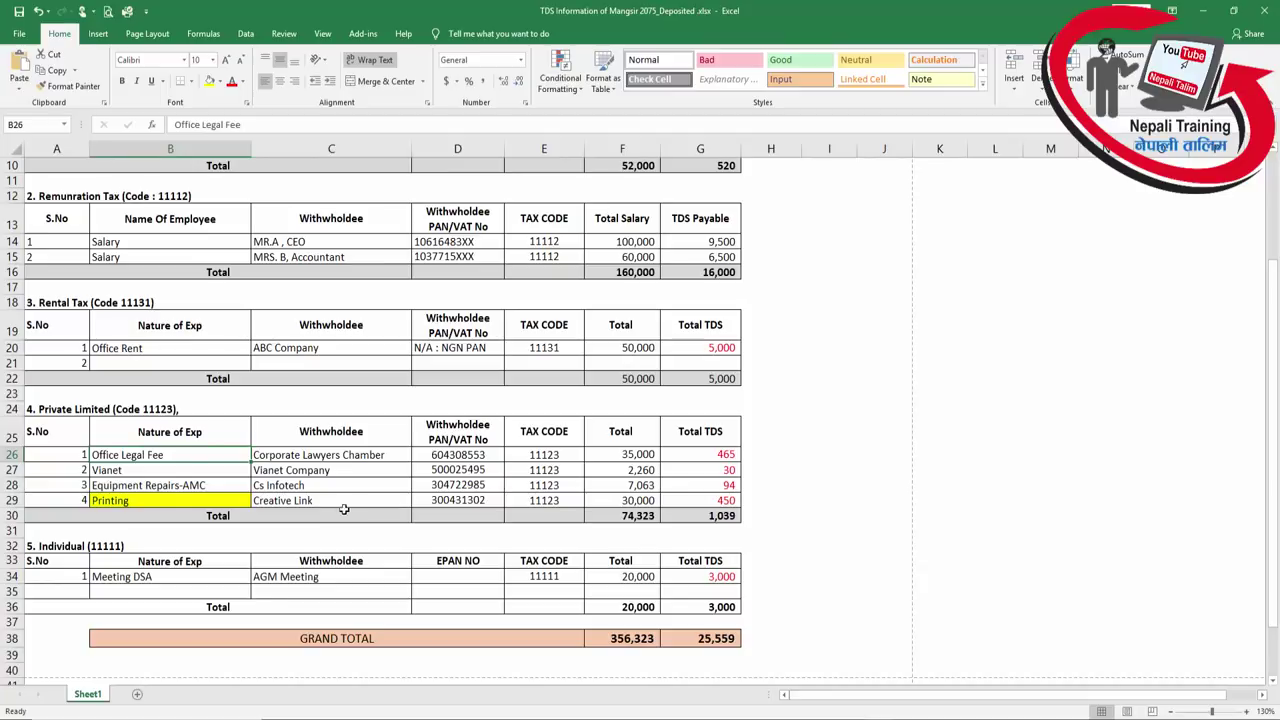
pyautogui.doubleClick(438, 457)
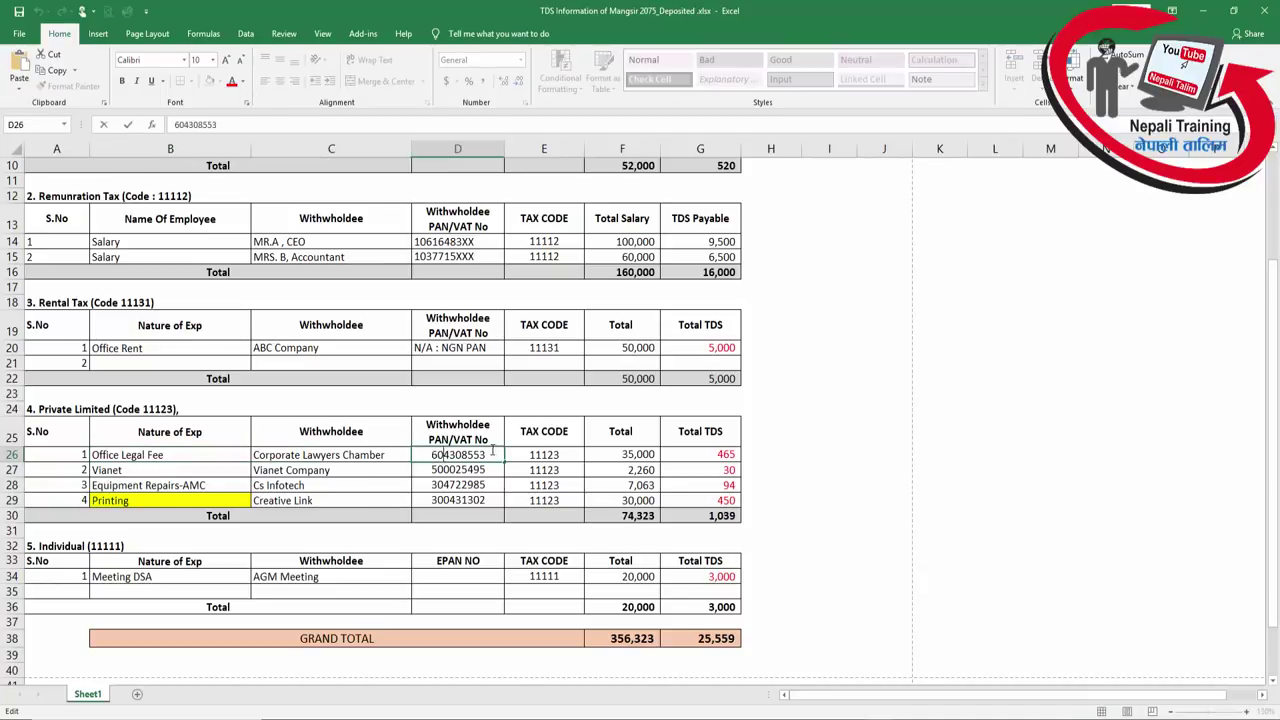
pyautogui.moveTo(487, 454); pyautogui.dragTo(432, 457)
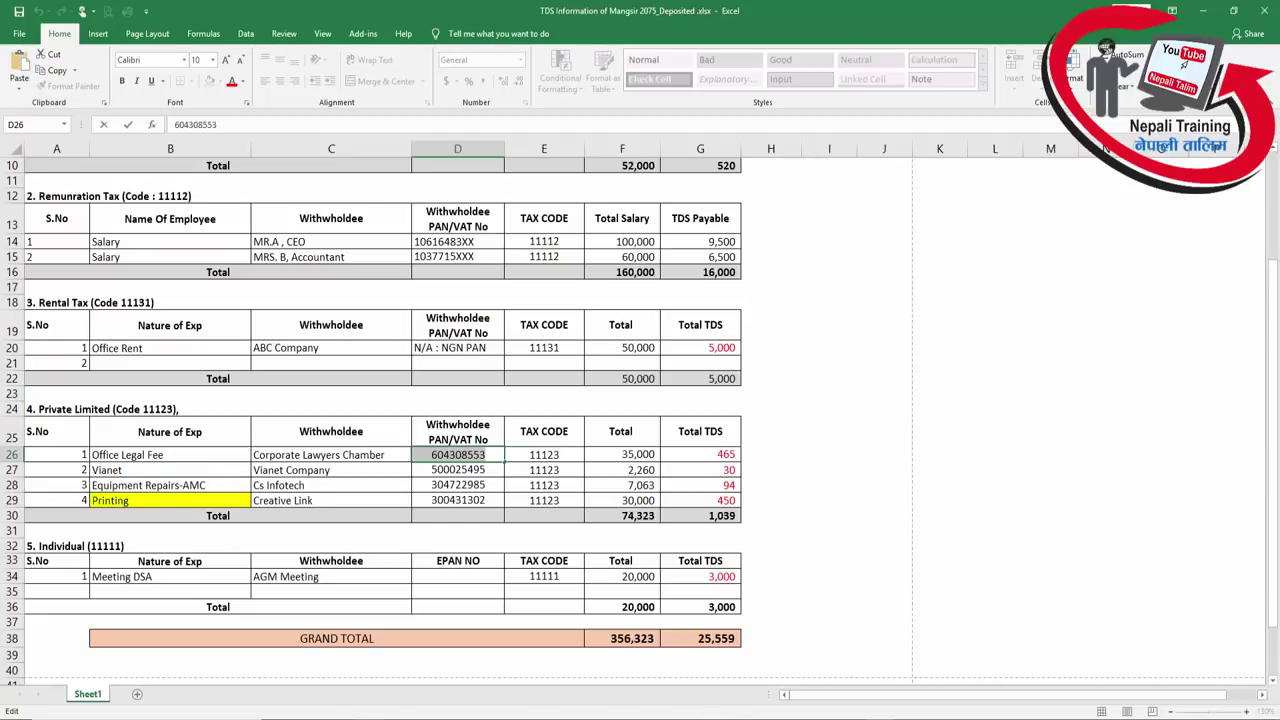
pyautogui.hotkey('ctrl', 'c')
# Paste the PAN into the E-TDS form to fill the withholdee name, and enter date 2075.09.
pyautogui.hotkey('alt', 'Tab')
pyautogui.click(250, 319)
pyautogui.hotkey('ctrl', 'v')
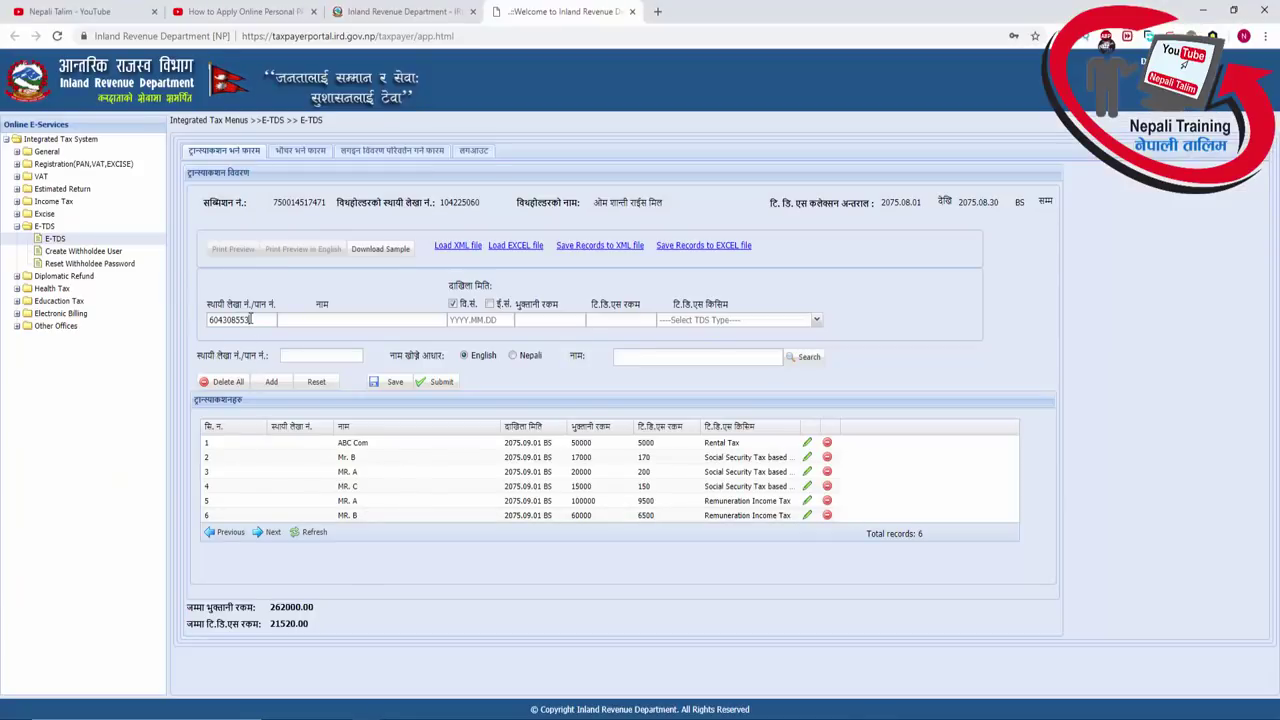
pyautogui.click(301, 319)
pyautogui.hotkey('ctrl', 'v')
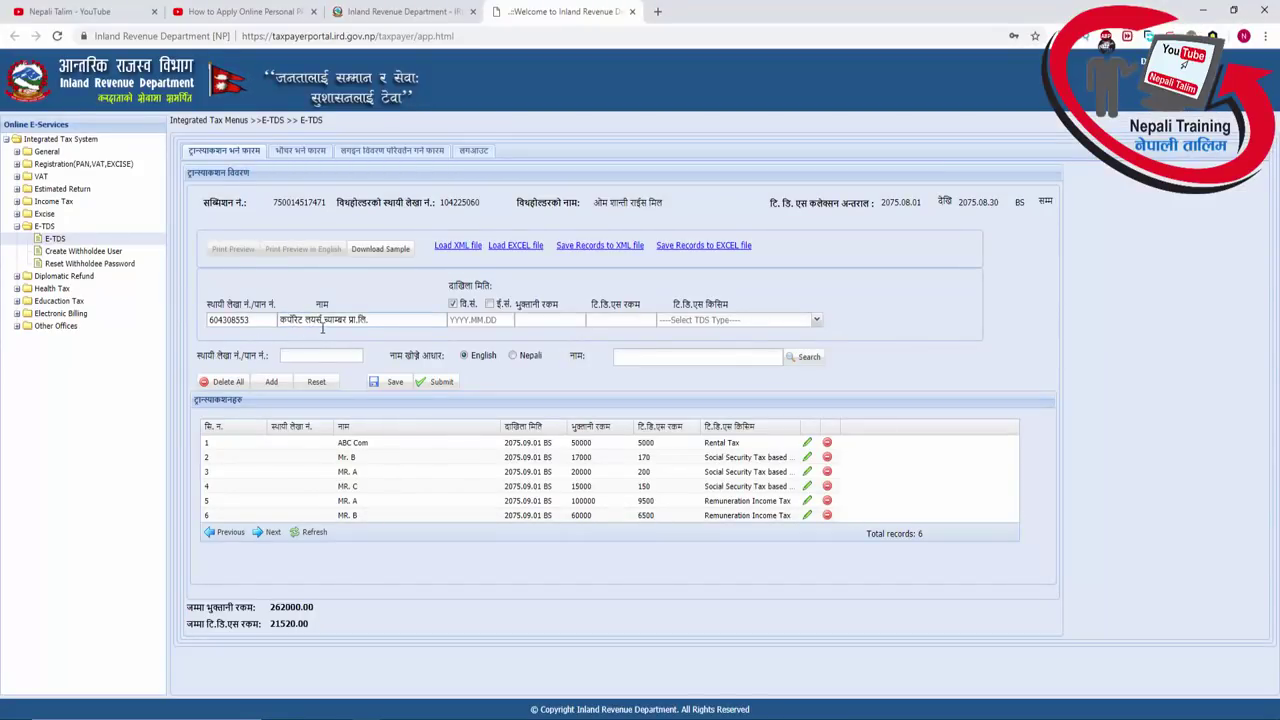
pyautogui.click(475, 321)
pyautogui.write('2075.09.01')
# Add the record with 35000 paid, 465 TDS, type 11123 Private Limited.
pyautogui.hotkey('alt', 'Tab')
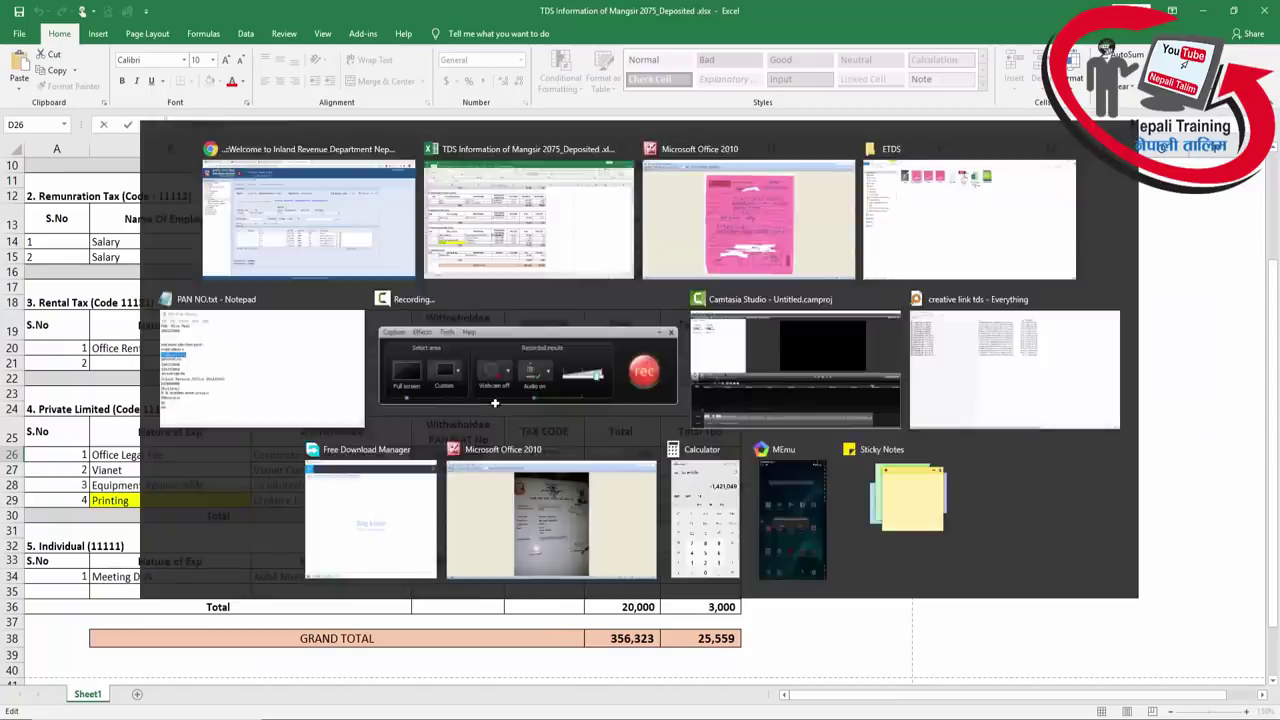
pyautogui.hotkey('alt', 'Tab')
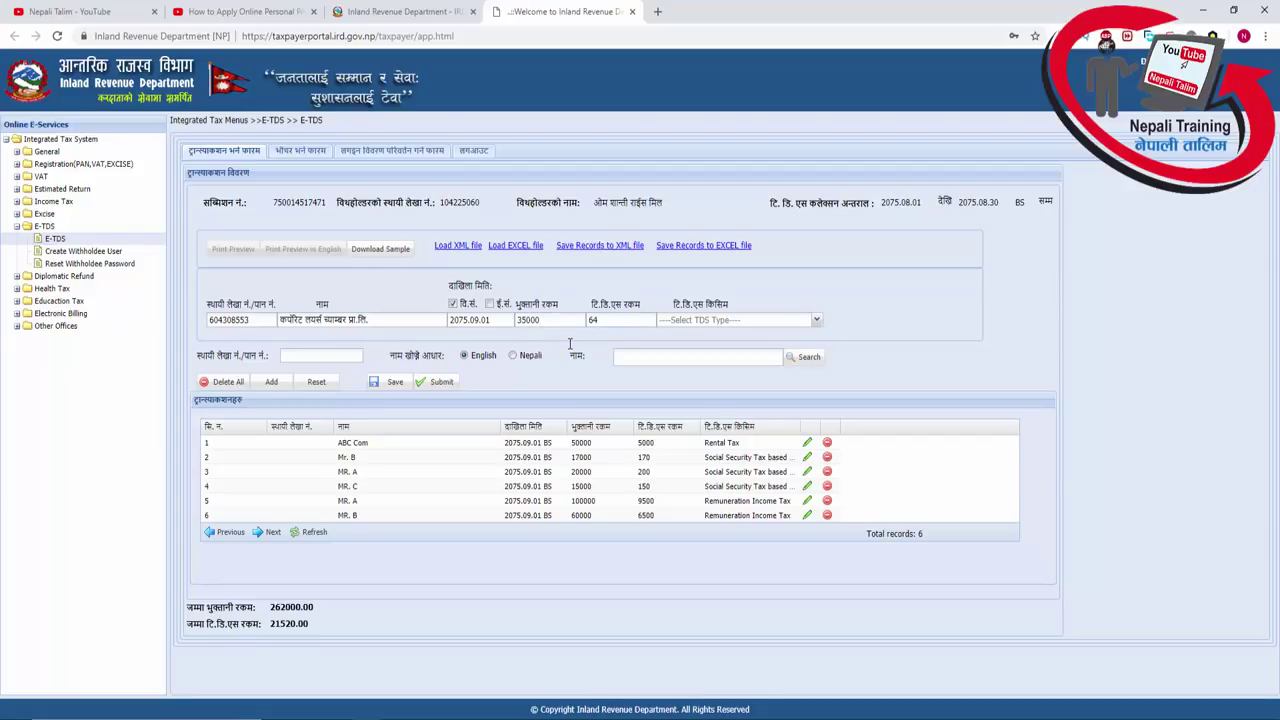
pyautogui.write('465')
pyautogui.click(722, 321)
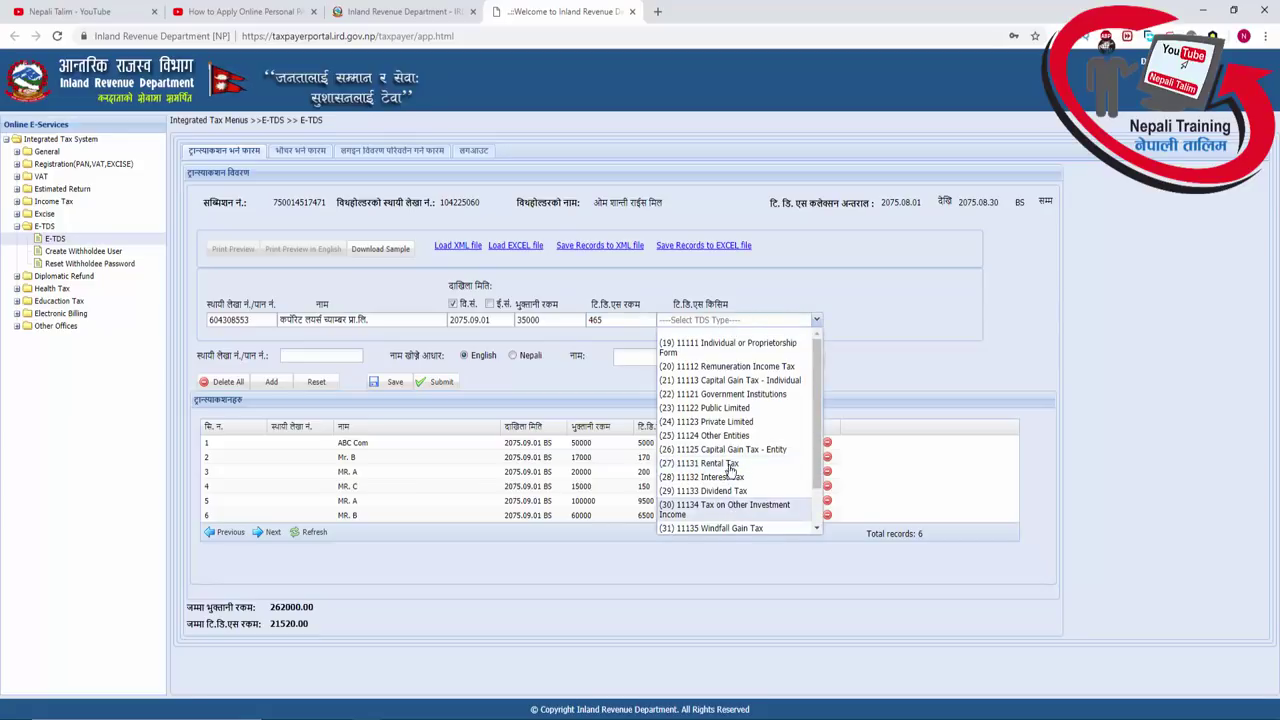
pyautogui.click(727, 421)
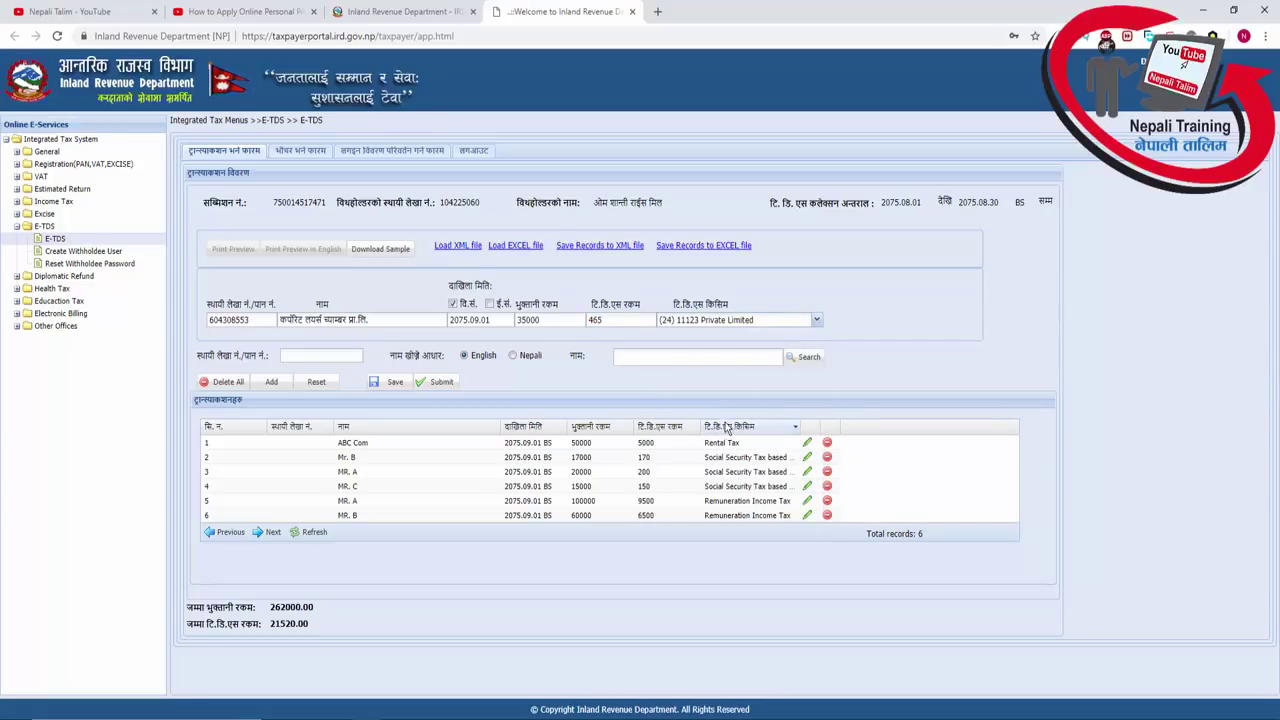
pyautogui.click(271, 383)
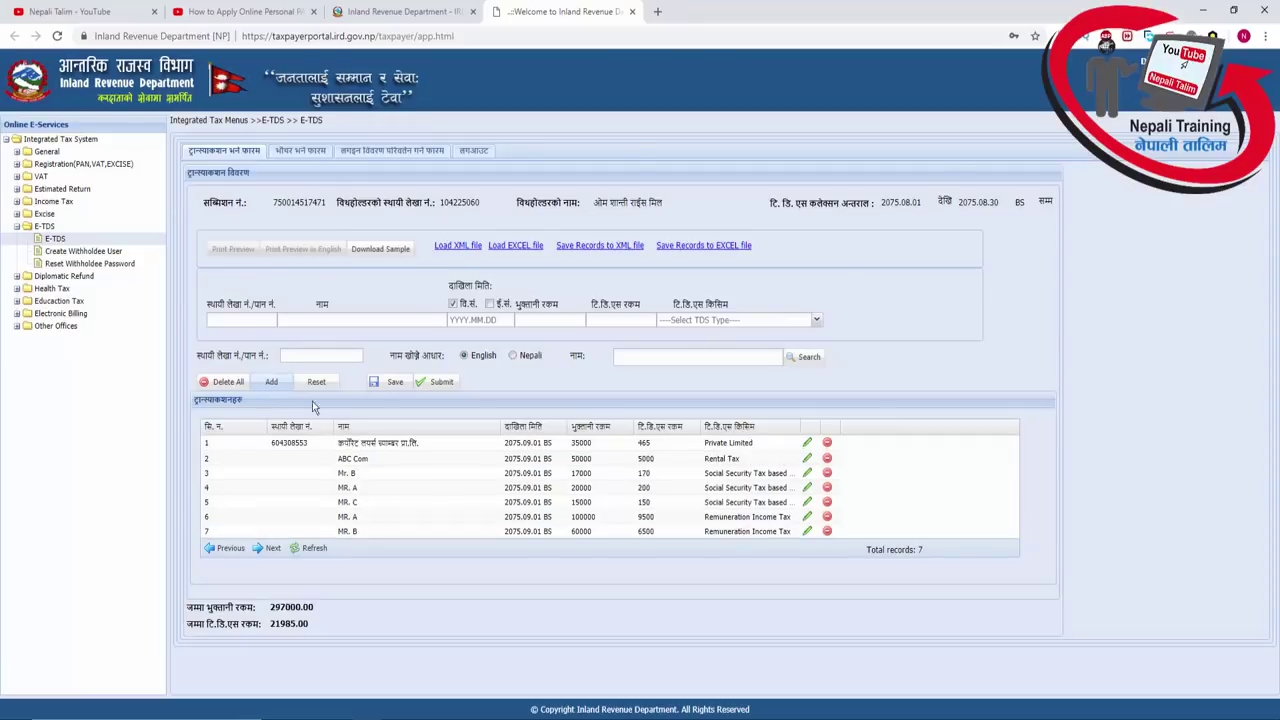
pyautogui.hotkey('alt', 'Tab')
pyautogui.click(190, 468)
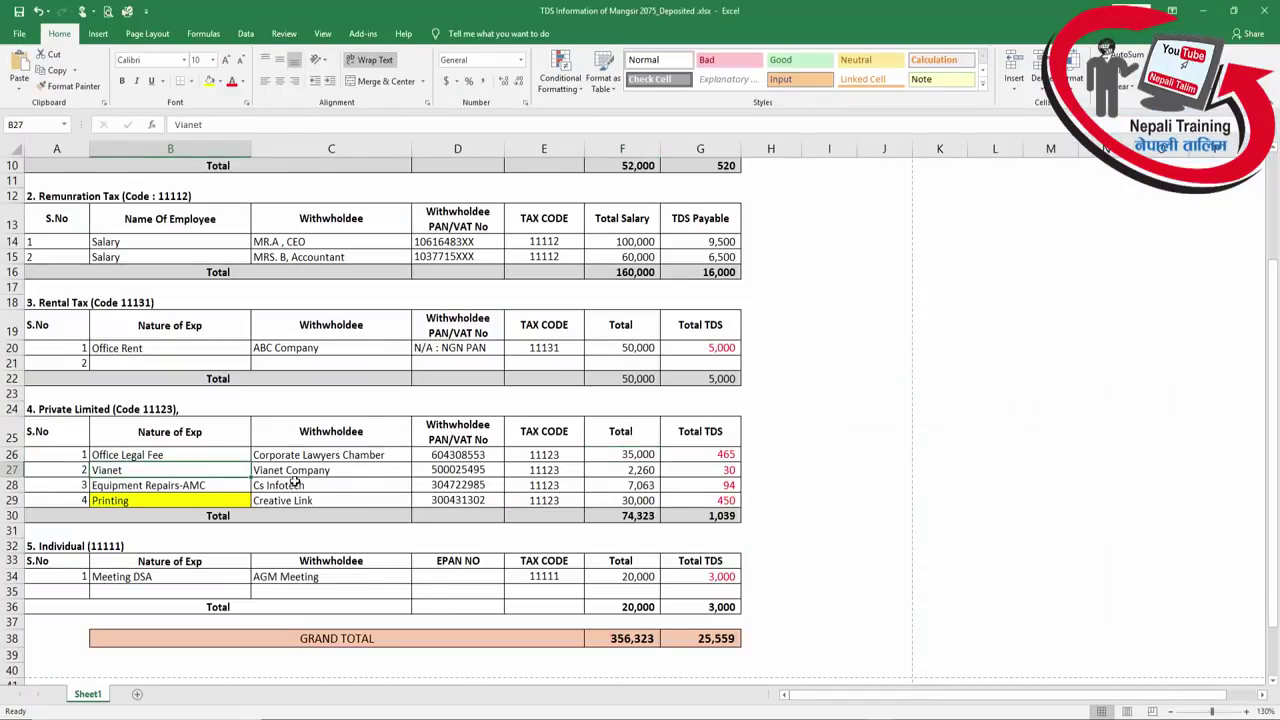
# Copy Vianet's PAN from Excel cell D27 into the form and enter date 2075.09.01.
pyautogui.click(320, 472)
pyautogui.doubleClick(458, 469)
pyautogui.doubleClick(489, 470)
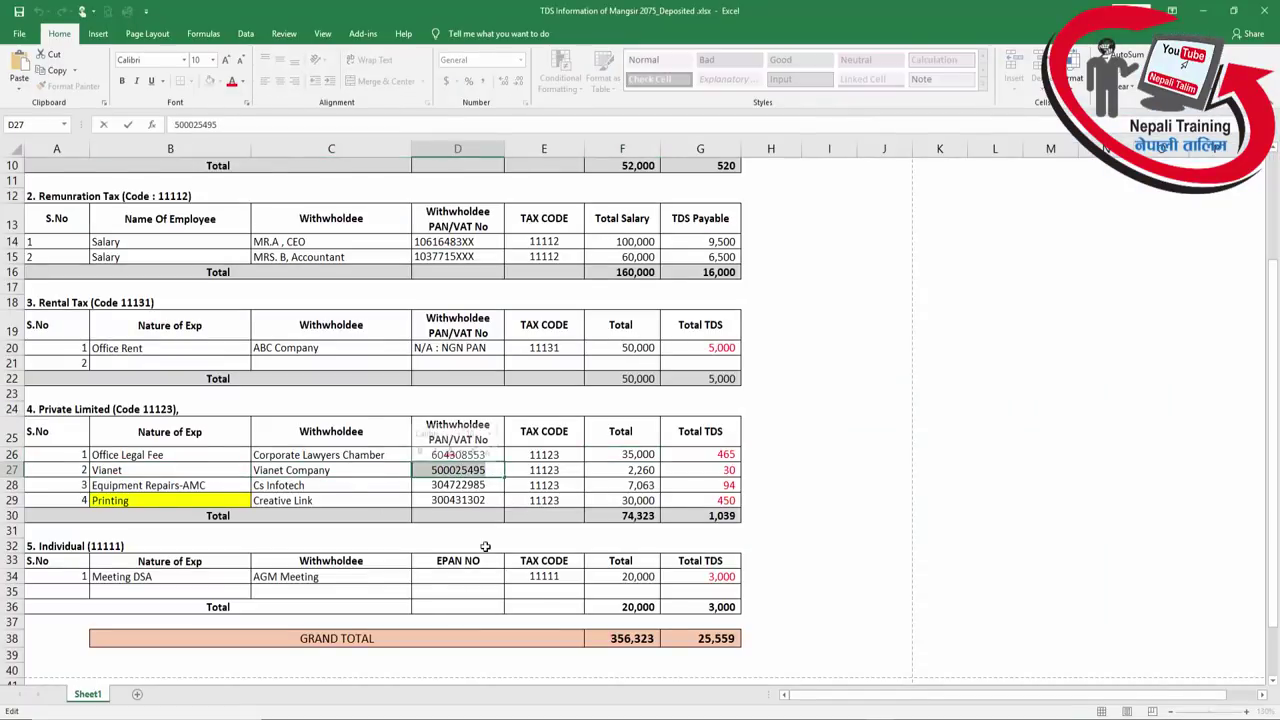
pyautogui.hotkey('ctrl', 'c')
pyautogui.hotkey('alt', 'Tab')
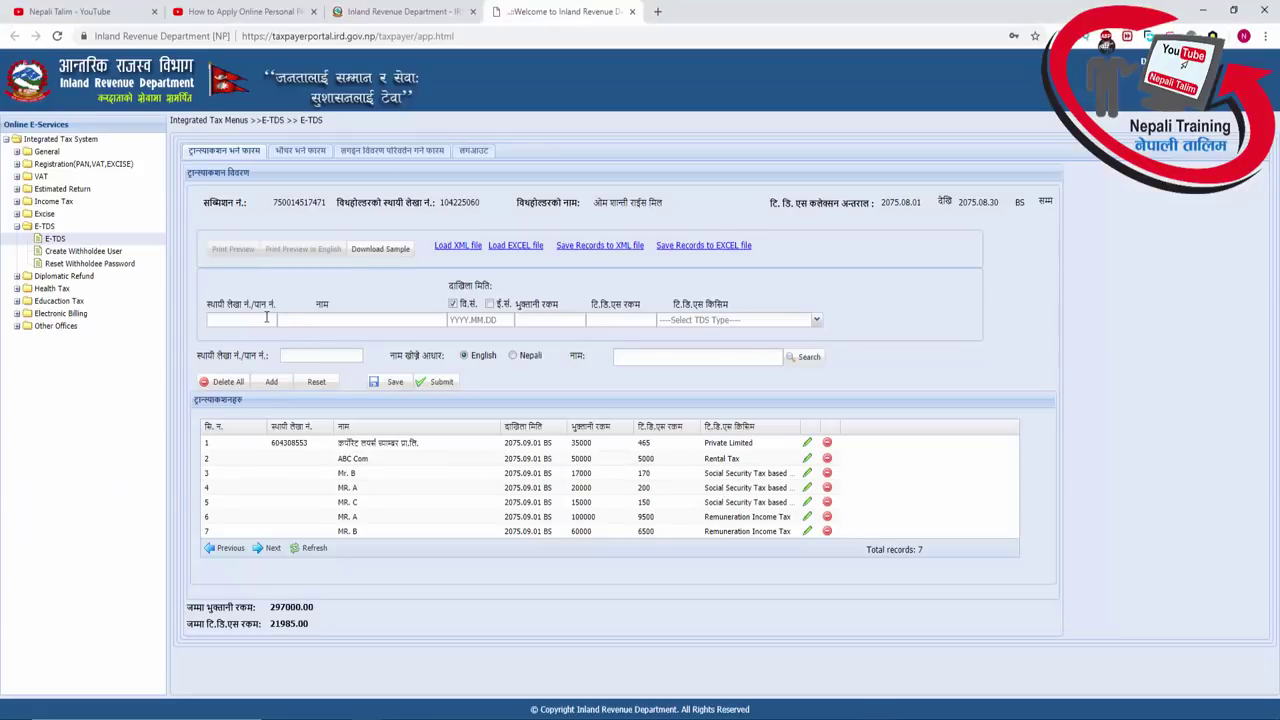
pyautogui.click(267, 318)
pyautogui.hotkey('ctrl', 'v')
pyautogui.click(474, 320)
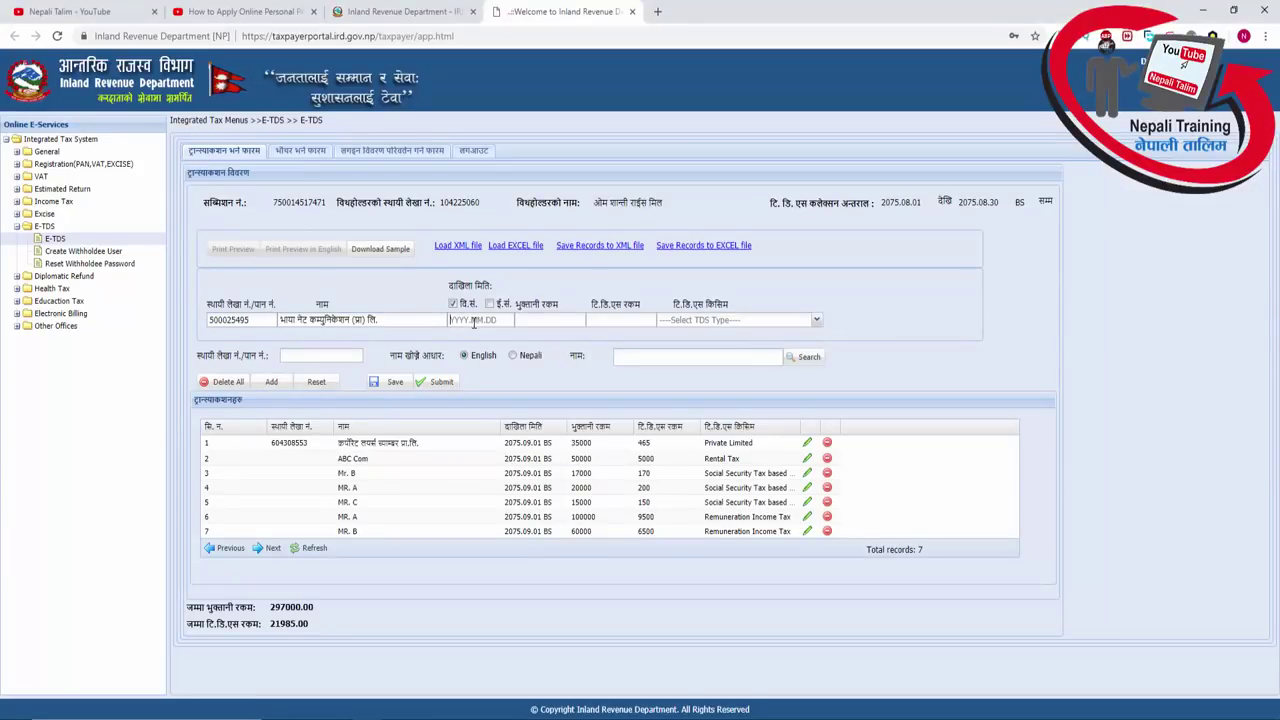
pyautogui.write('2075.09.01')
# Add Vianet's record with 2260 paid, 30 TDS, type 11123 Private Limited.
pyautogui.hotkey('alt', 'Tab')
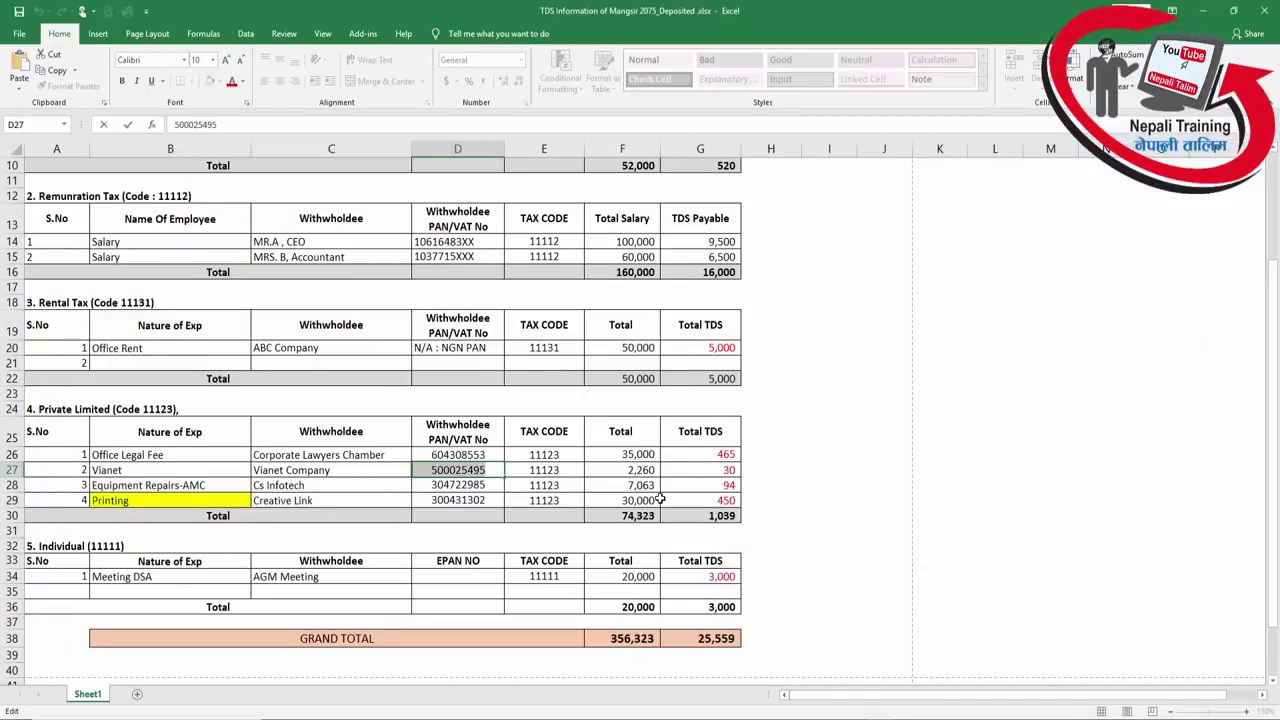
pyautogui.hotkey('alt', 'Tab')
pyautogui.click(549, 319)
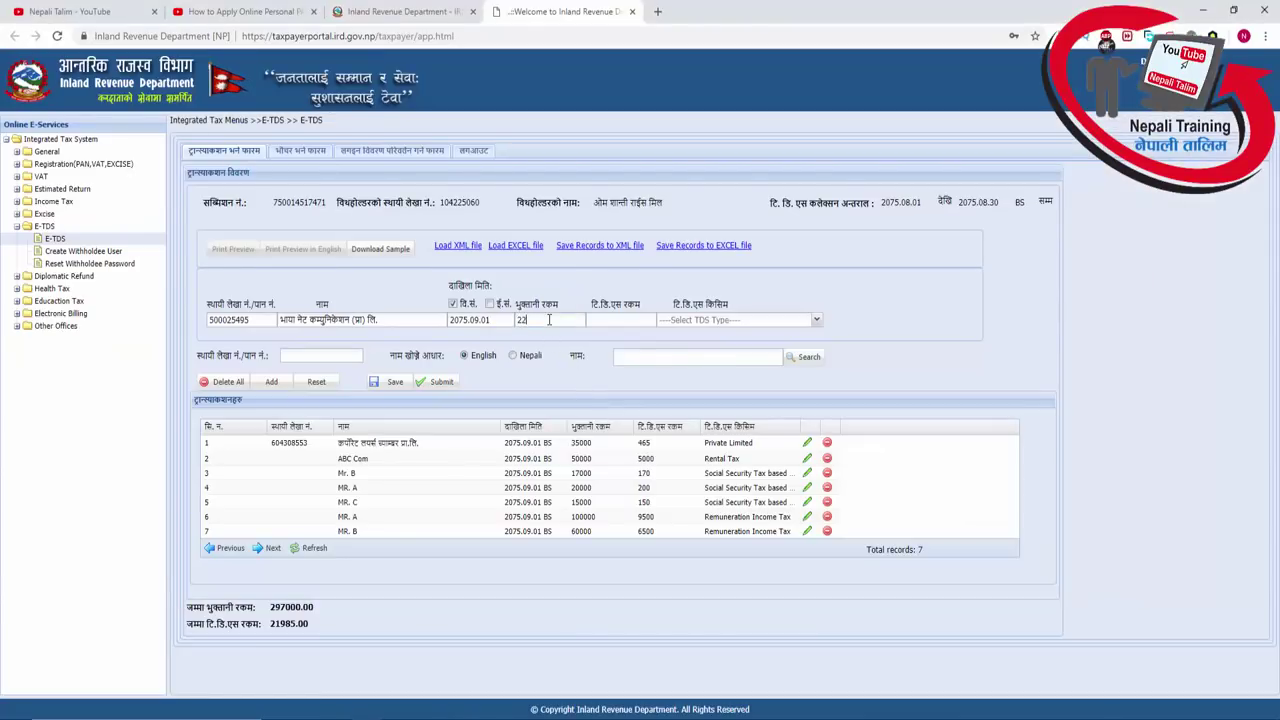
pyautogui.write('2,260')
pyautogui.hotkey('alt', 'Tab')
pyautogui.hotkey('alt', 'Tab')
pyautogui.click(634, 317)
pyautogui.write('30')
pyautogui.click(736, 320)
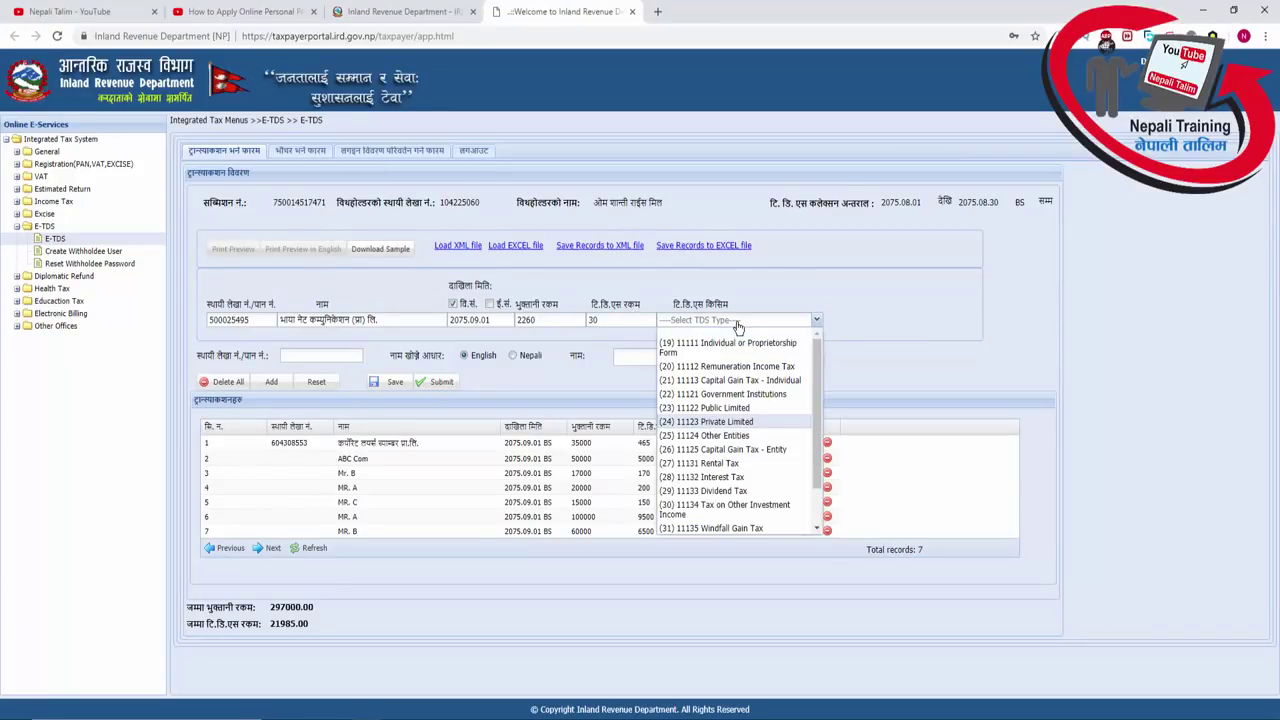
pyautogui.click(727, 421)
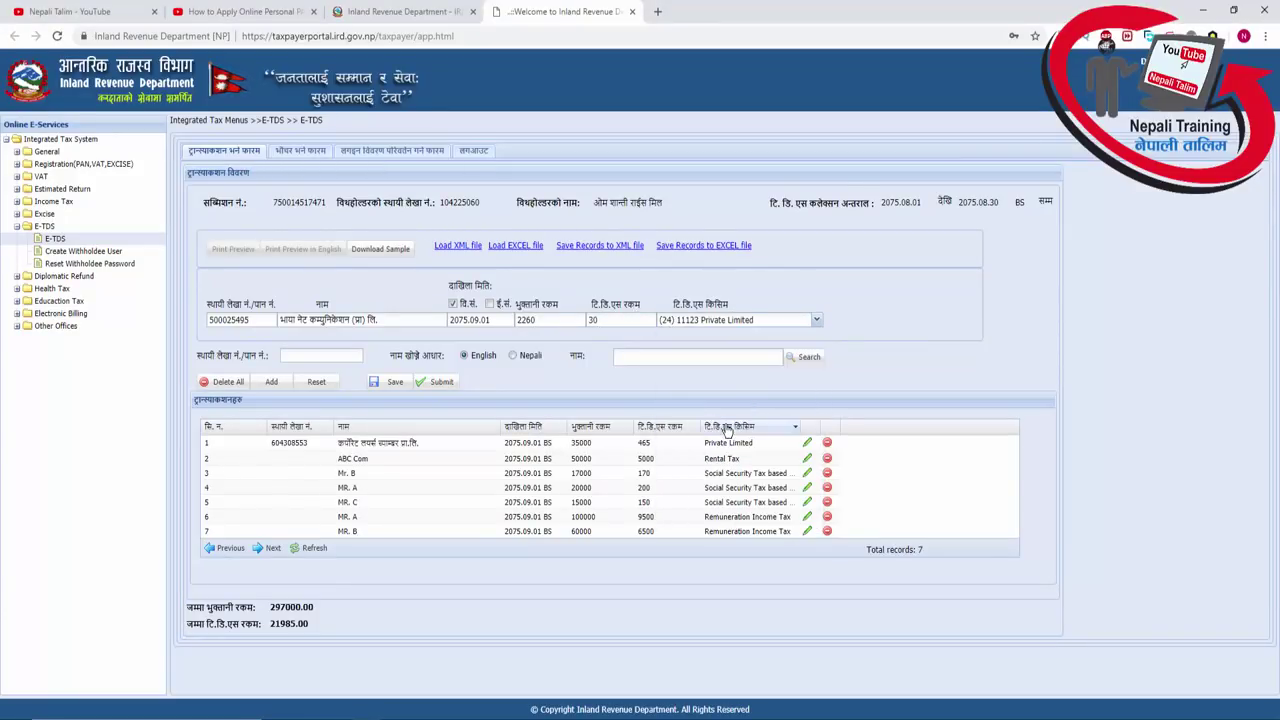
pyautogui.click(273, 382)
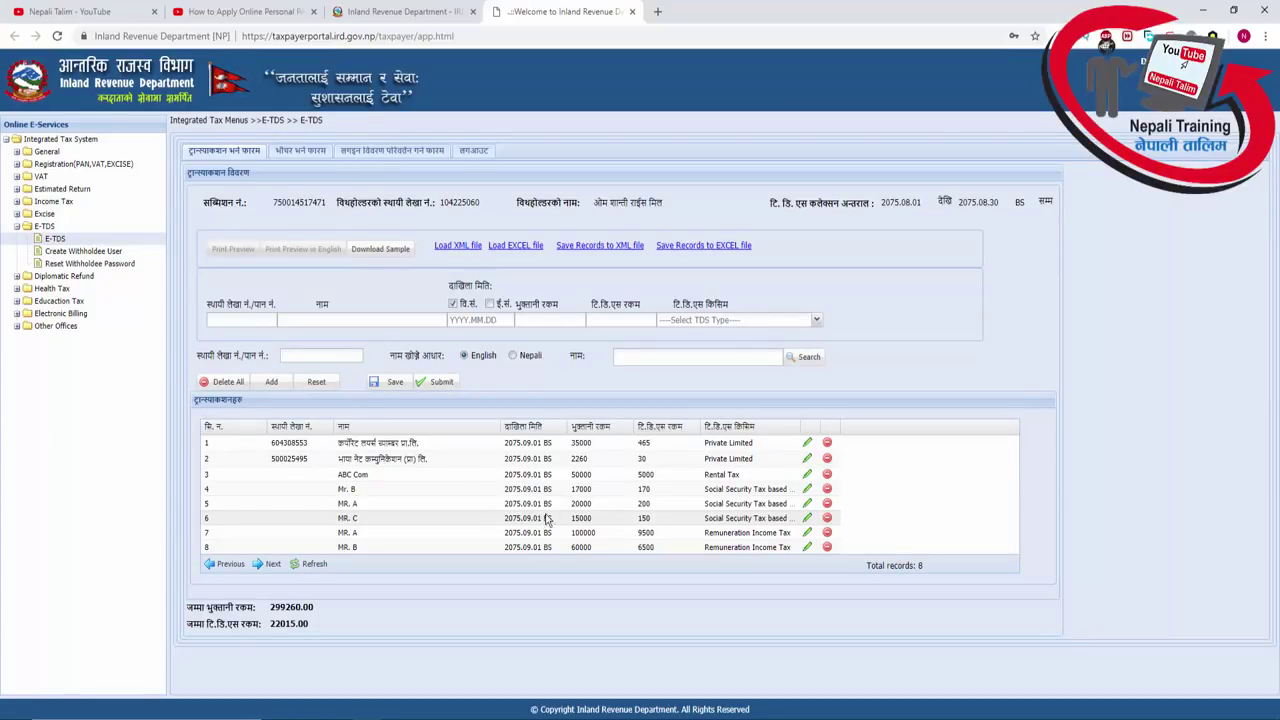
# Copy Cs Infotech's PAN from Excel cell D28 and paste it into the form's PAN field.
pyautogui.hotkey('alt', 'Tab')
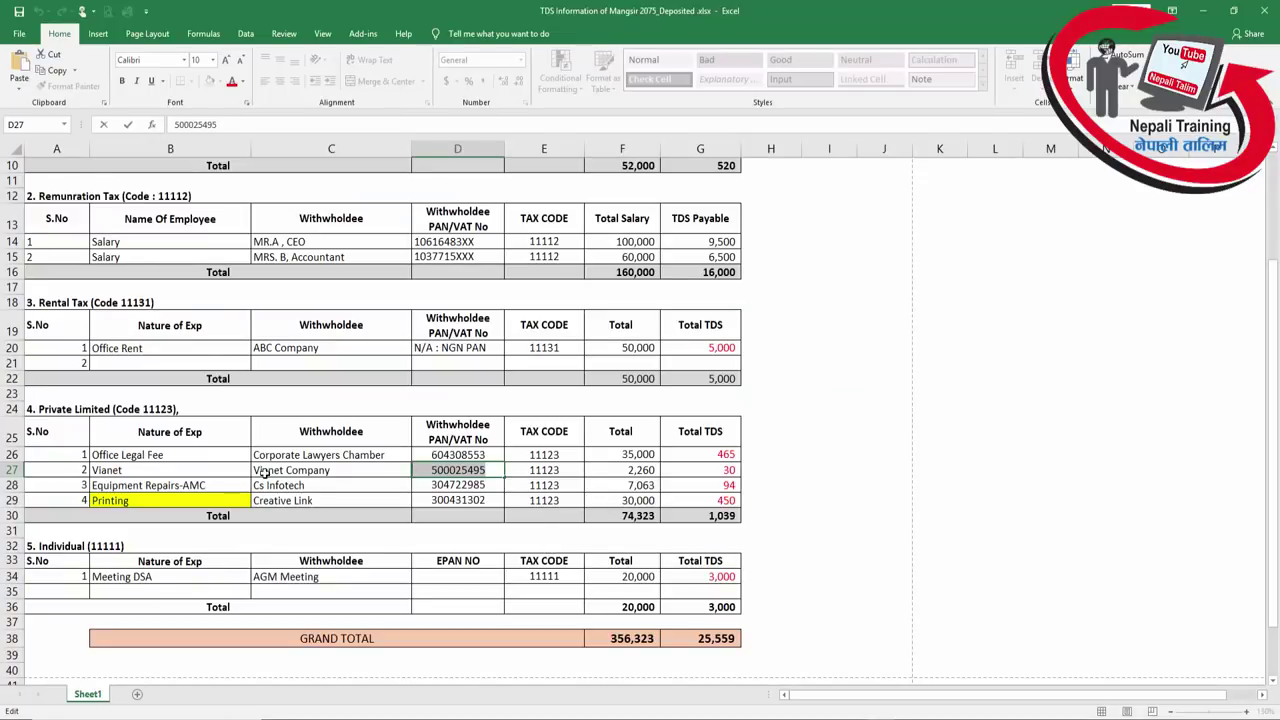
pyautogui.click(206, 485)
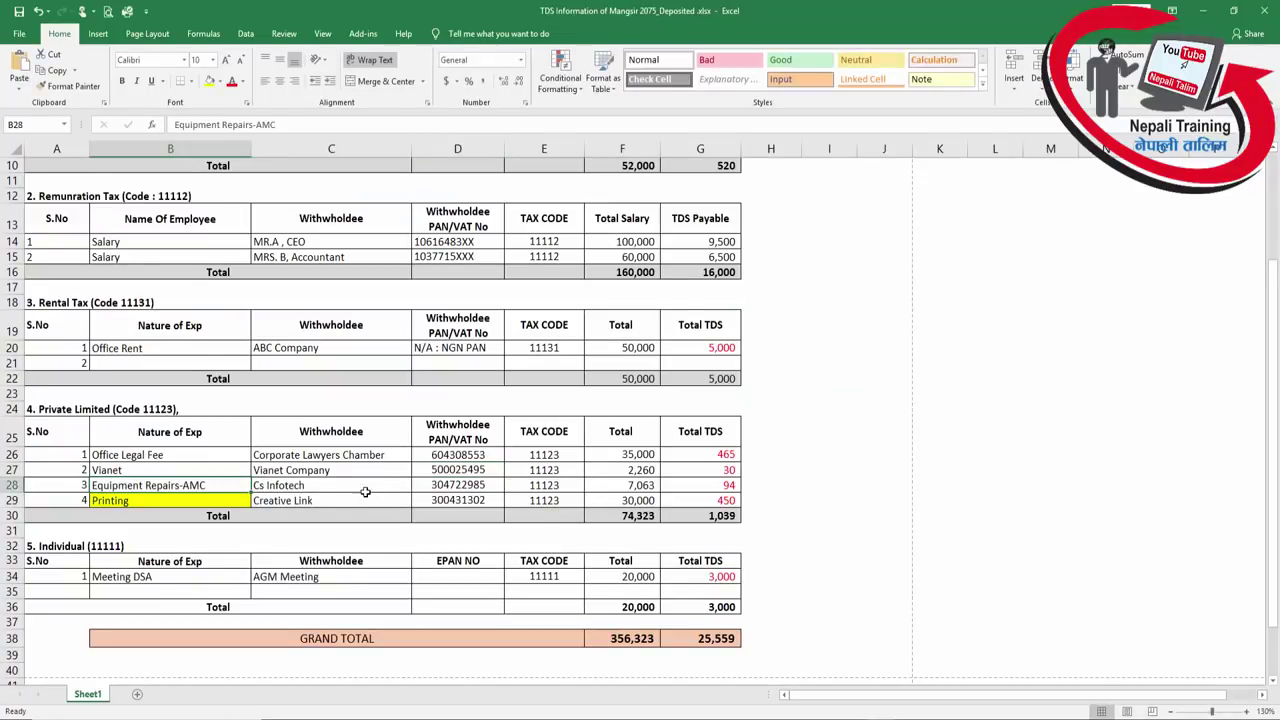
pyautogui.click(492, 486)
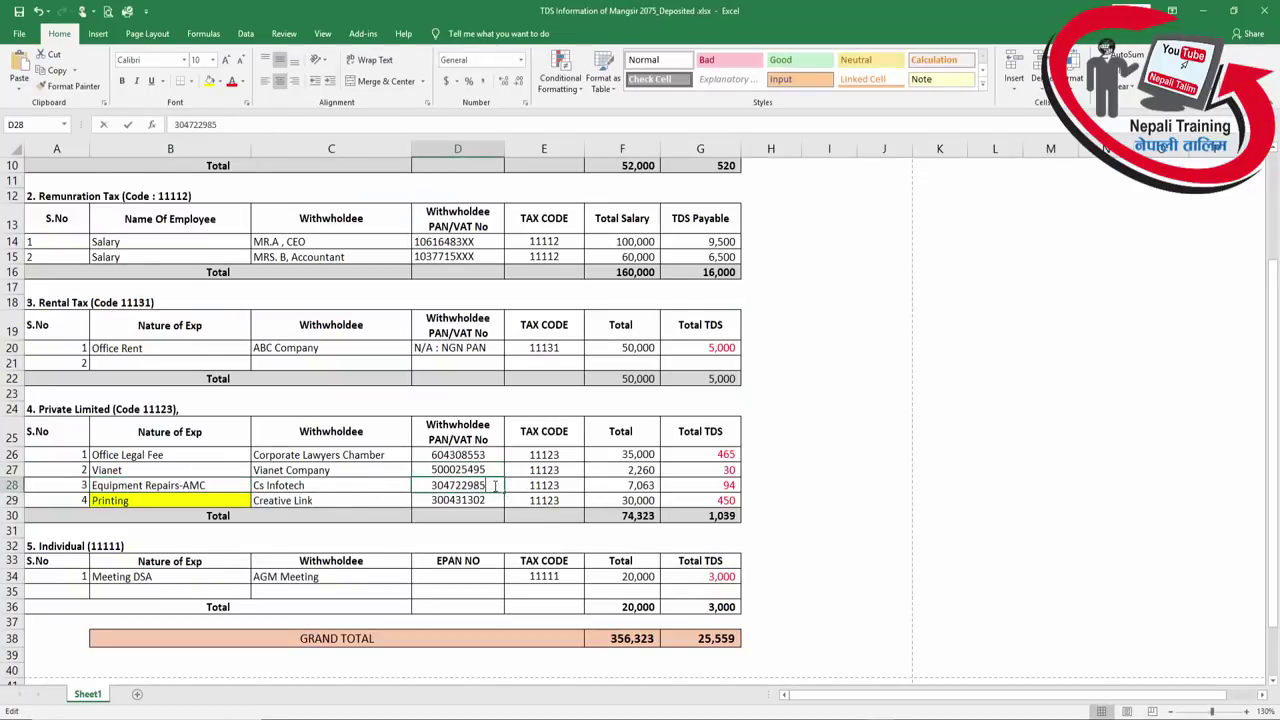
pyautogui.doubleClick(492, 486)
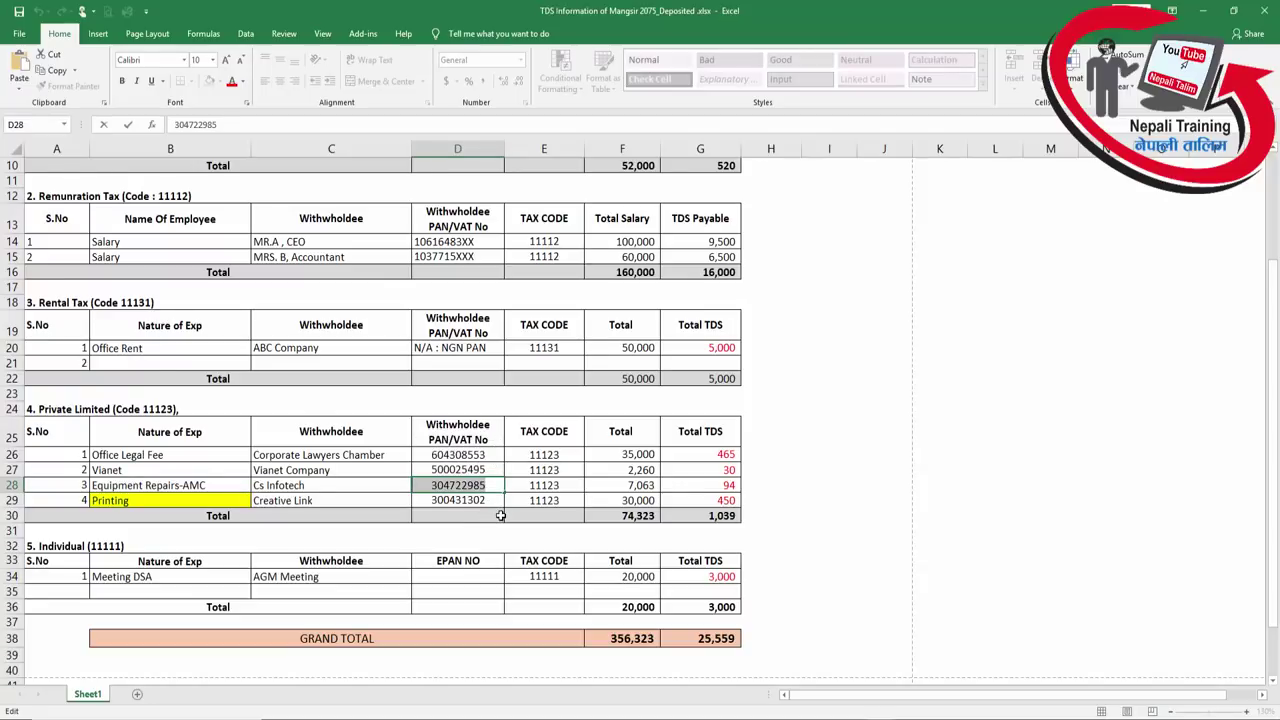
pyautogui.hotkey('ctrl', 'c')
pyautogui.hotkey('alt', 'Tab')
pyautogui.click(258, 319)
pyautogui.hotkey('ctrl', 'v')
pyautogui.press('Tab')
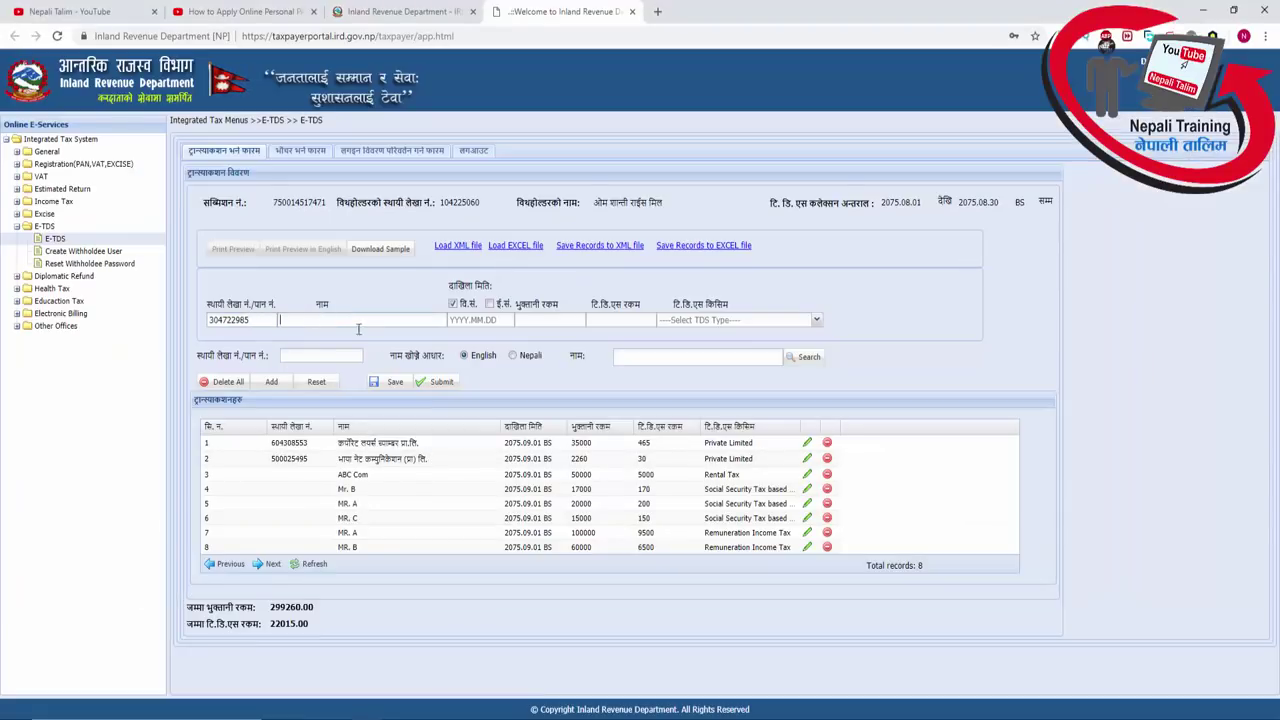
pyautogui.click(490, 319)
# Add Cs Infotech's record with 7063 paid, 94 TDS, type 11123 Private Limited.
pyautogui.write('2075.09.01')
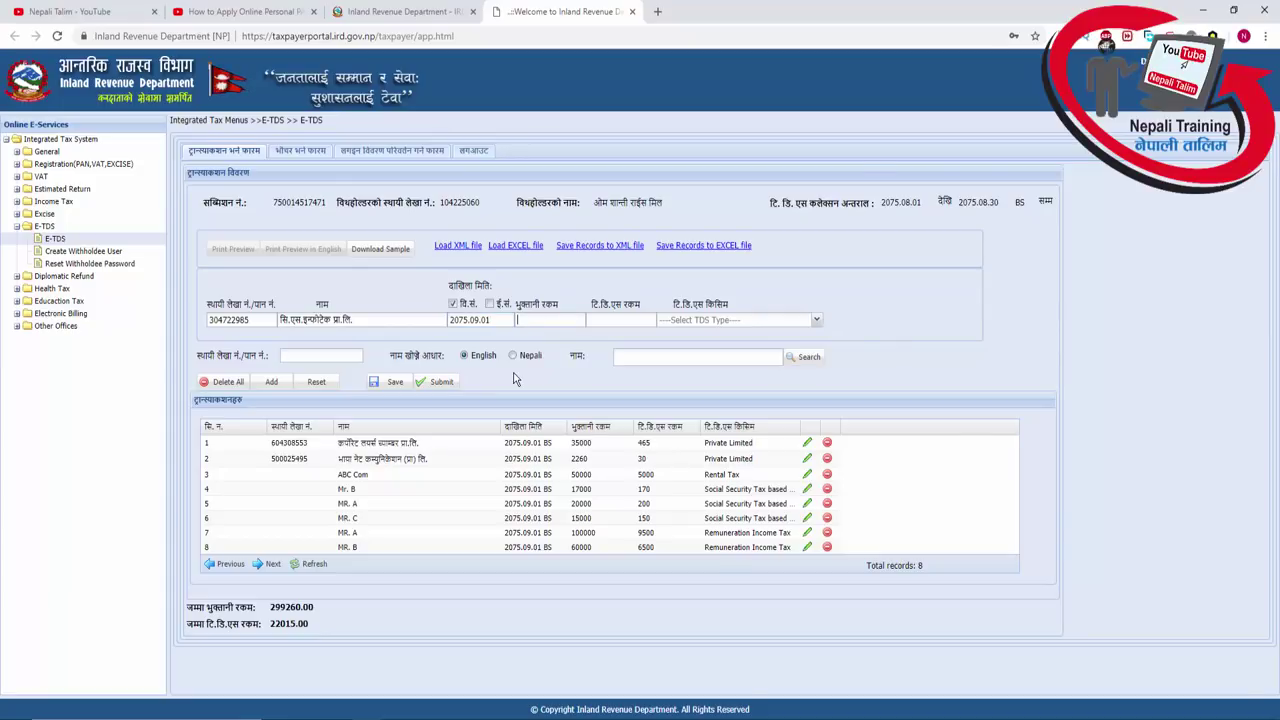
pyautogui.hotkey('alt', 'Tab')
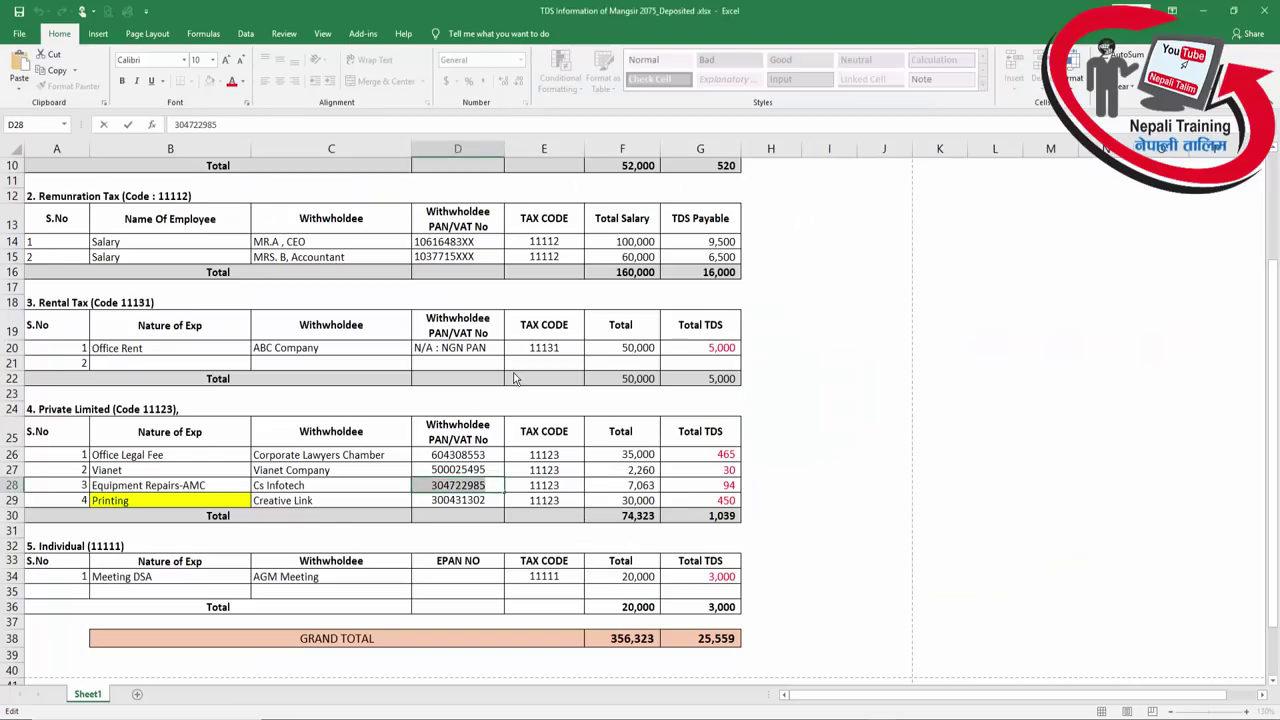
pyautogui.hotkey('alt', 'Tab')
pyautogui.write('7')
pyautogui.hotkey('alt', 'Tab')
pyautogui.hotkey('alt', 'Tab')
pyautogui.write('9')
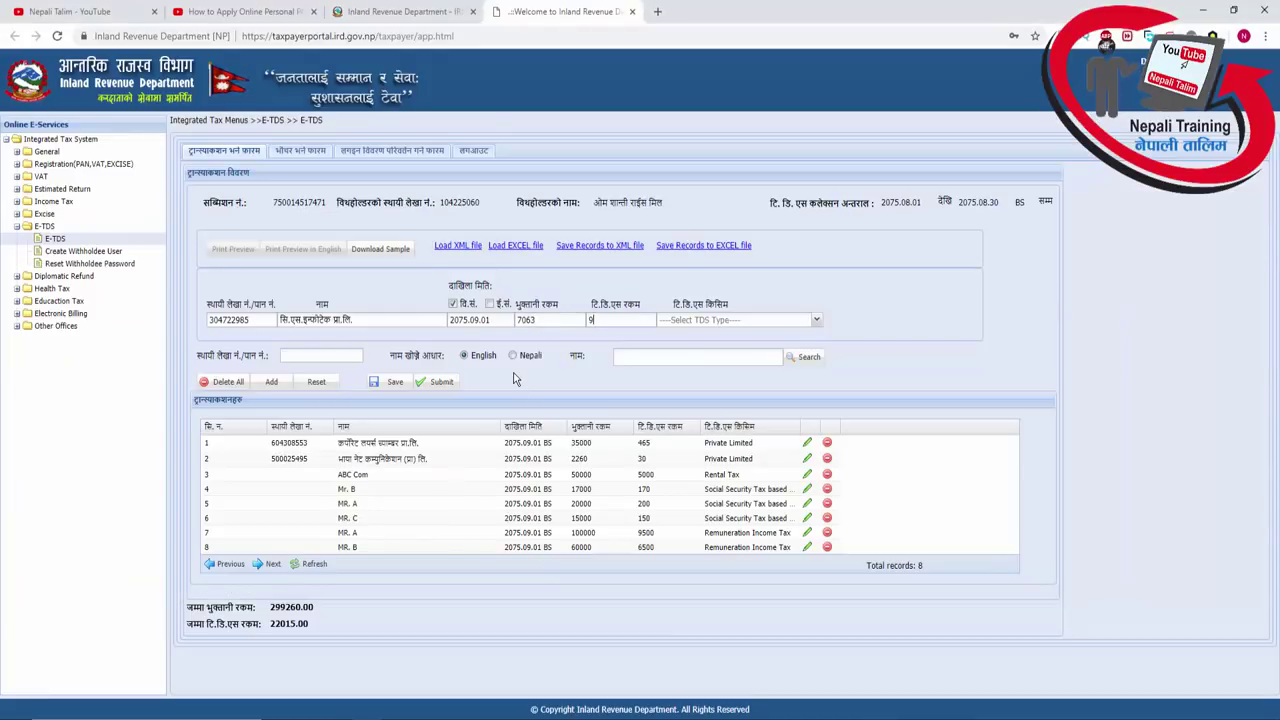
pyautogui.write('4')
pyautogui.click(714, 320)
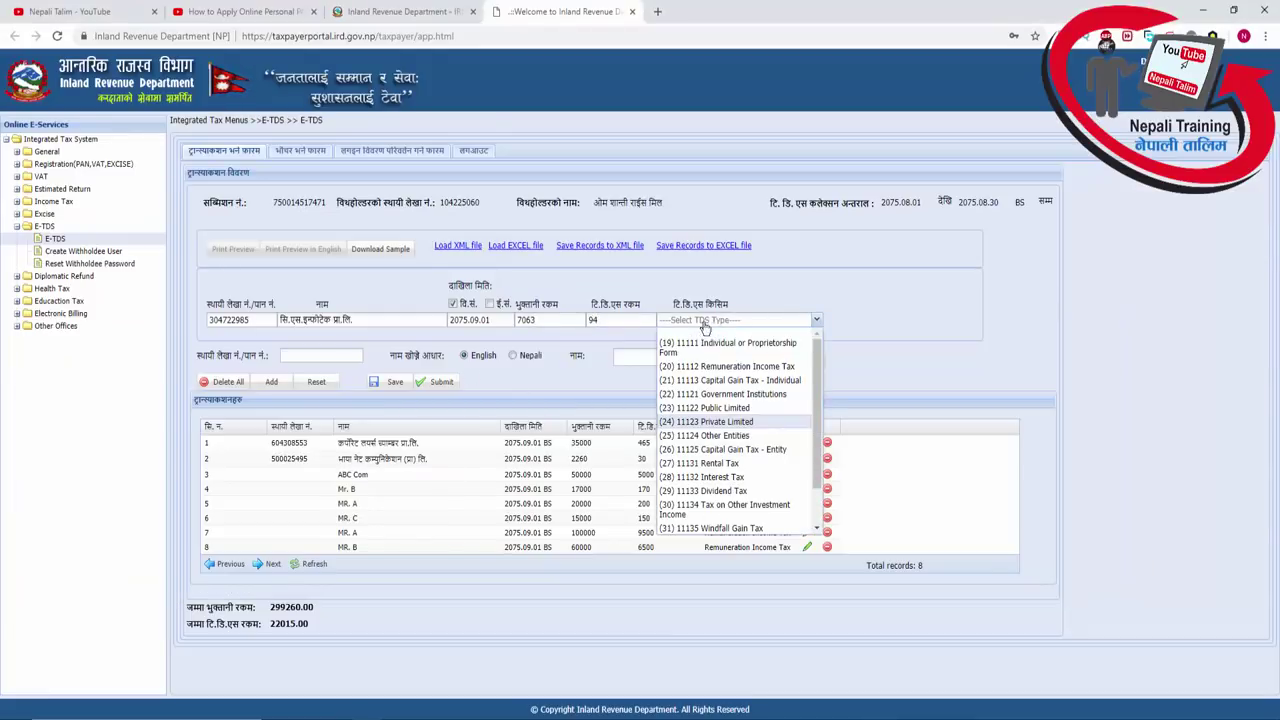
pyautogui.click(705, 421)
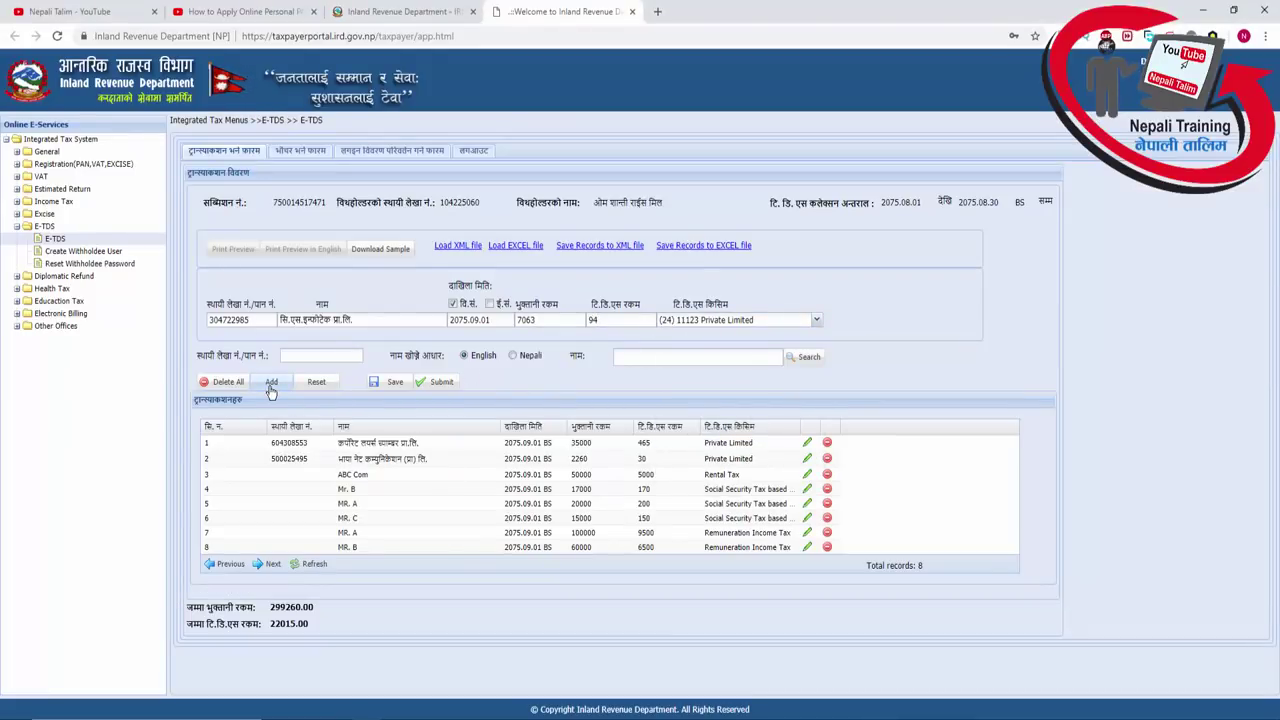
pyautogui.click(270, 386)
pyautogui.hotkey('alt', 'Tab')
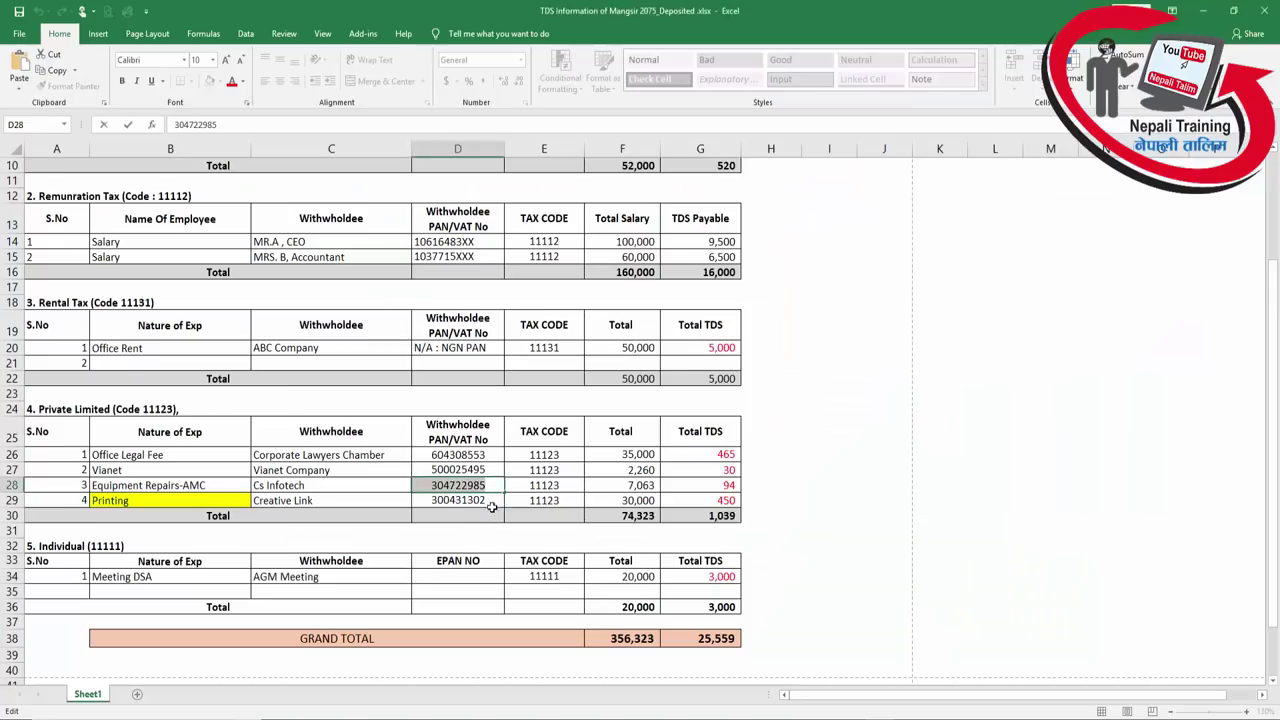
# Copy Creative Link's PAN from the spreadsheet into the form's PAN field and begin the deposit date.
pyautogui.click(490, 503)
pyautogui.hotkey('ctrl', 'c')
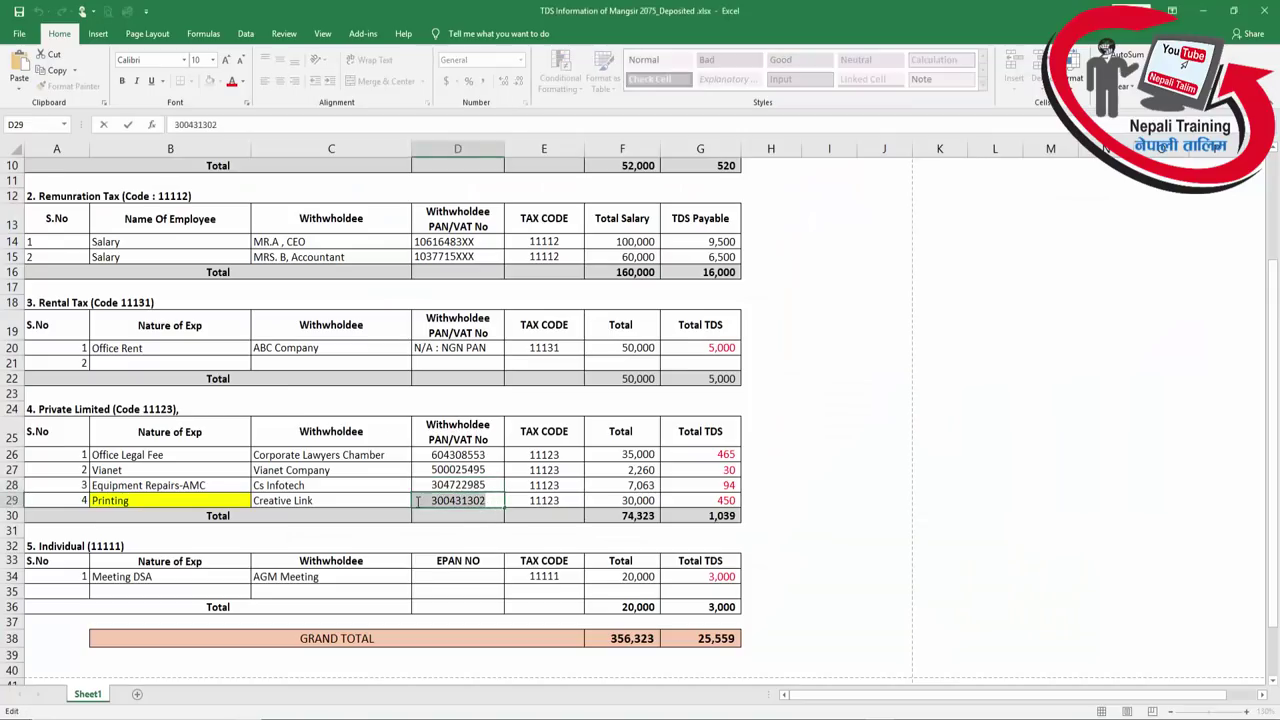
pyautogui.hotkey('alt', 'Tab')
pyautogui.click(270, 320)
pyautogui.hotkey('ctrl', 'v')
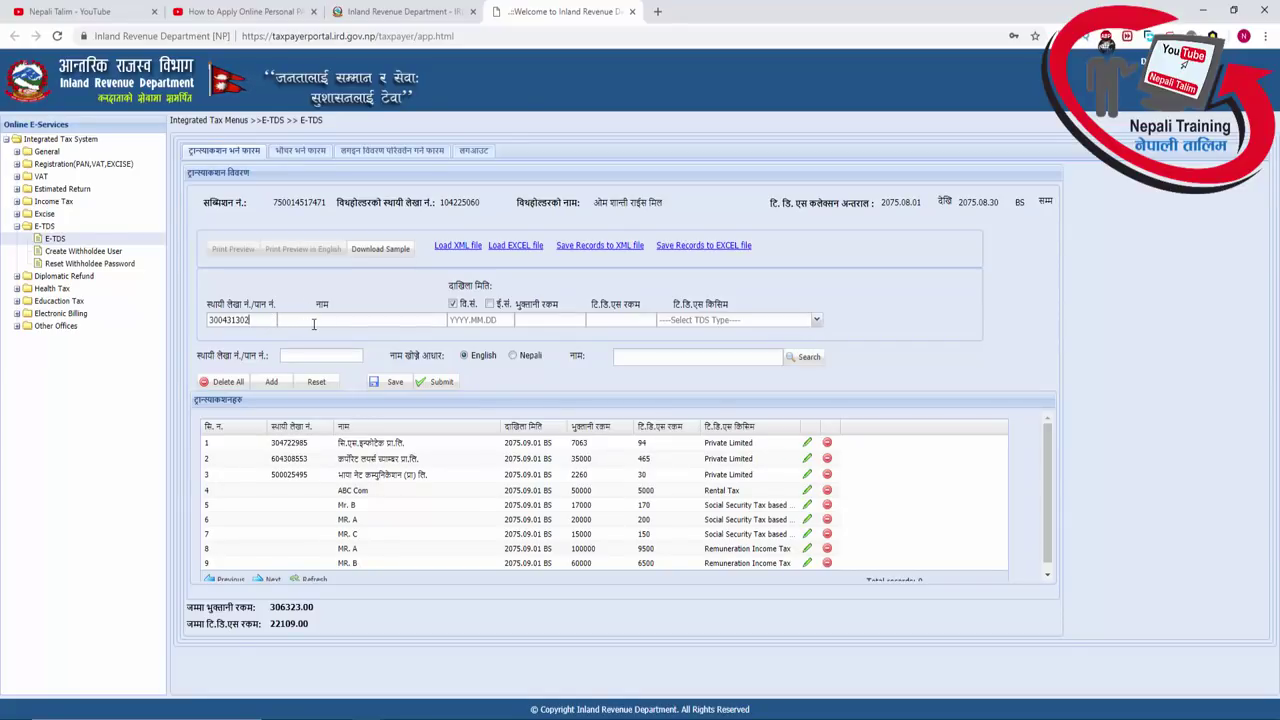
pyautogui.click(484, 321)
pyautogui.write('2019.09.01')
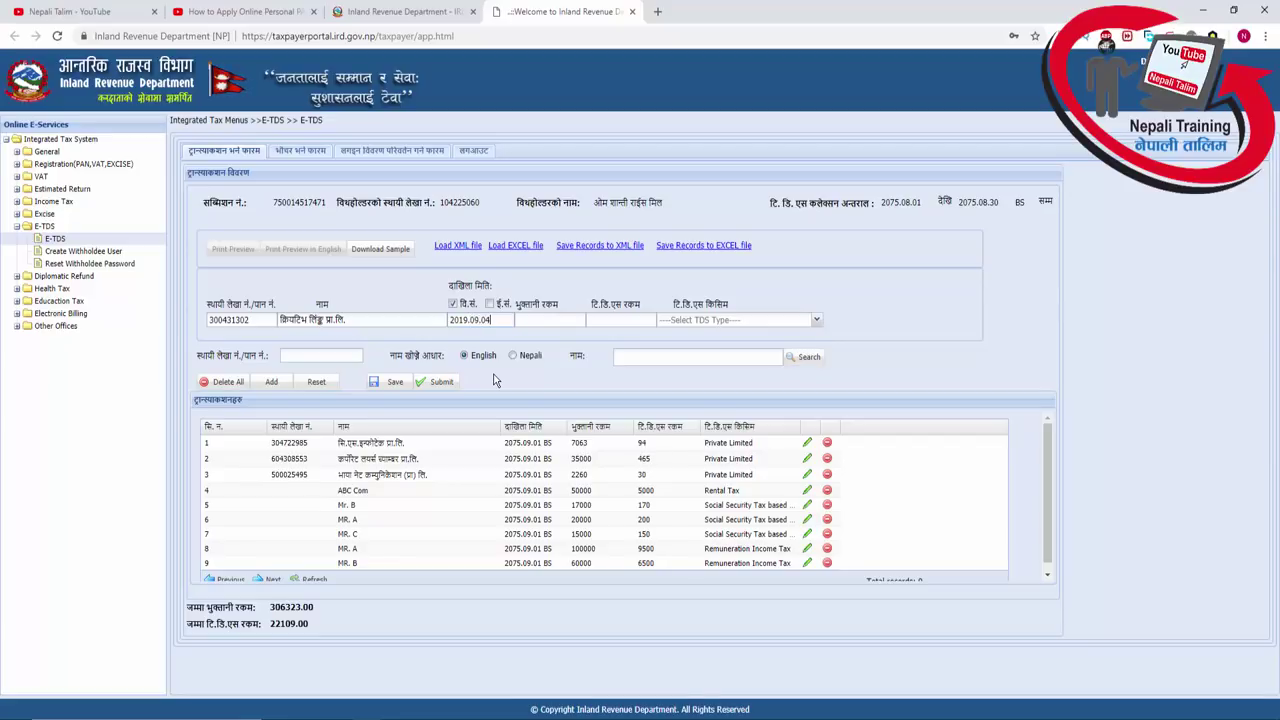
# Enter 30000 paid and 450 TDS, choose 11123 Private Limited, and add the record.
pyautogui.hotkey('alt', 'Tab')
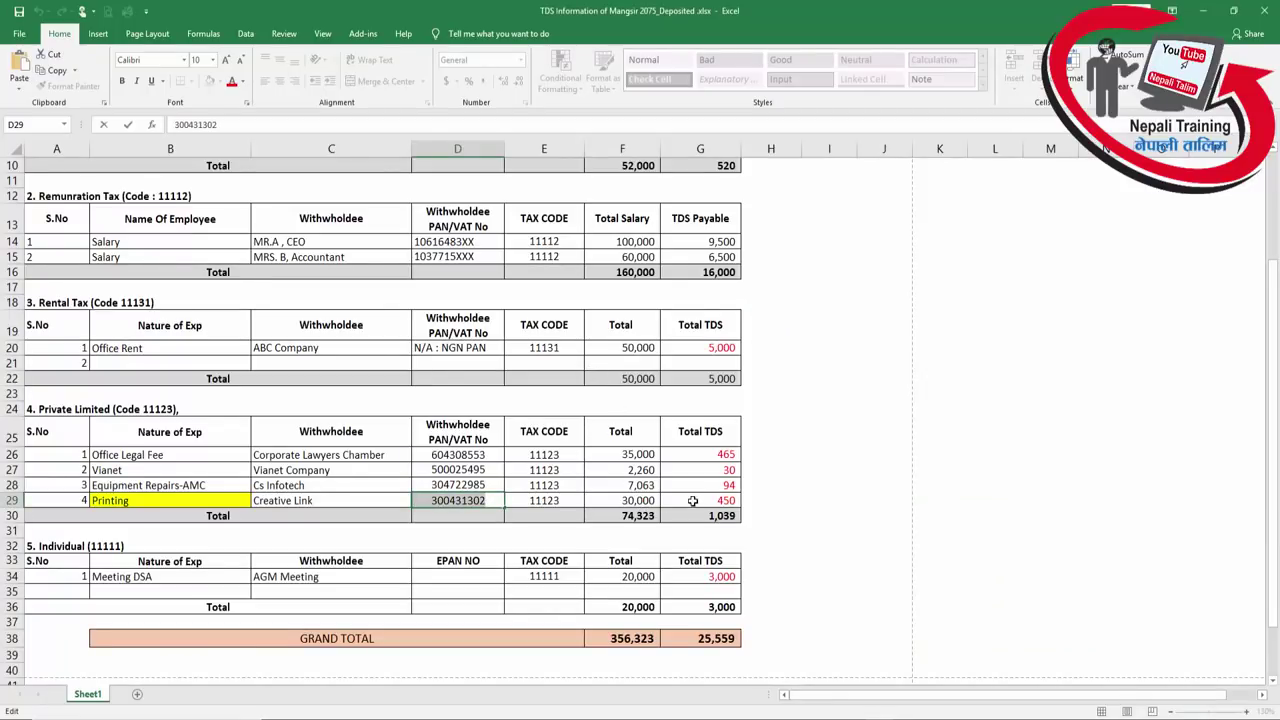
pyautogui.hotkey('alt', 'Tab')
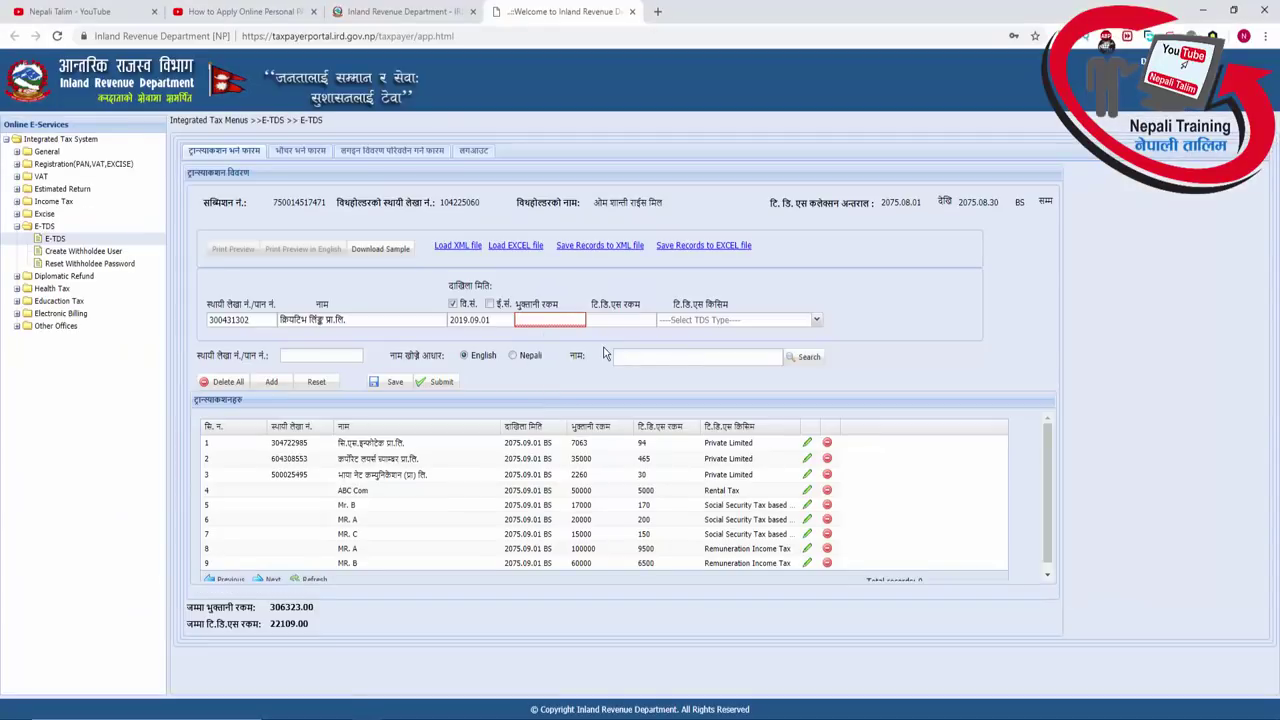
pyautogui.write('30000')
pyautogui.press('Tab')
pyautogui.write('450')
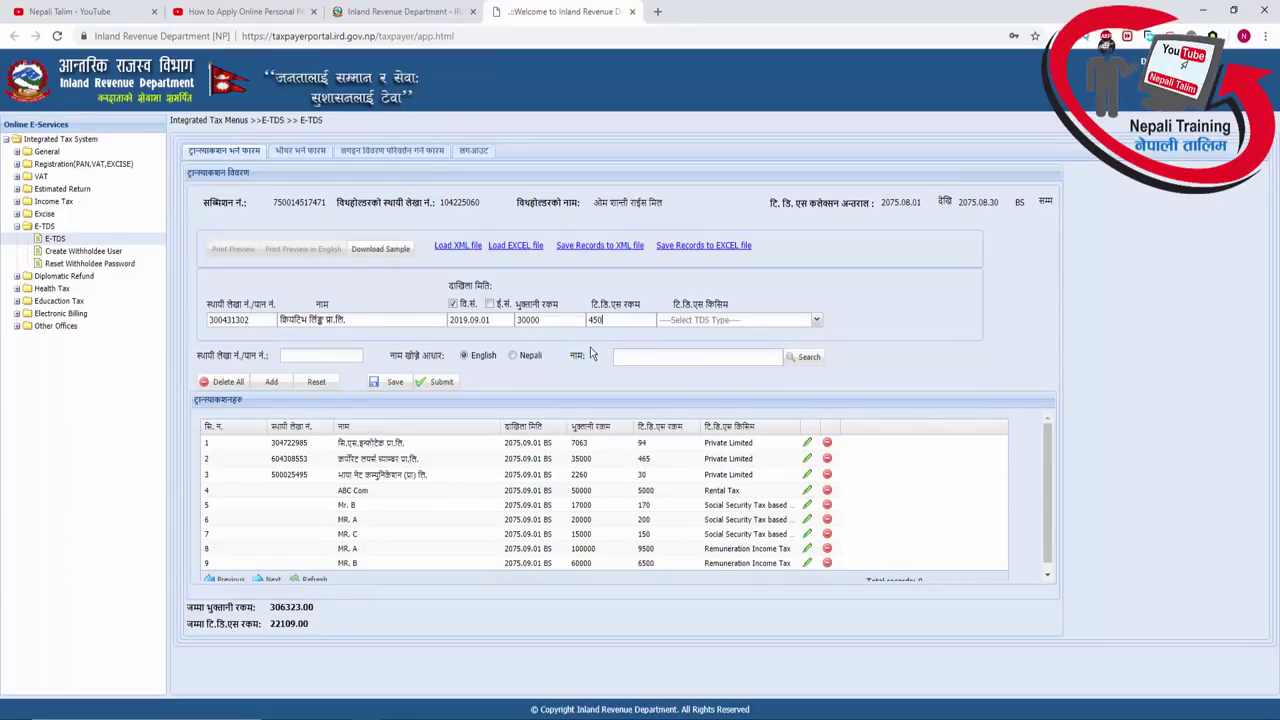
pyautogui.click(676, 324)
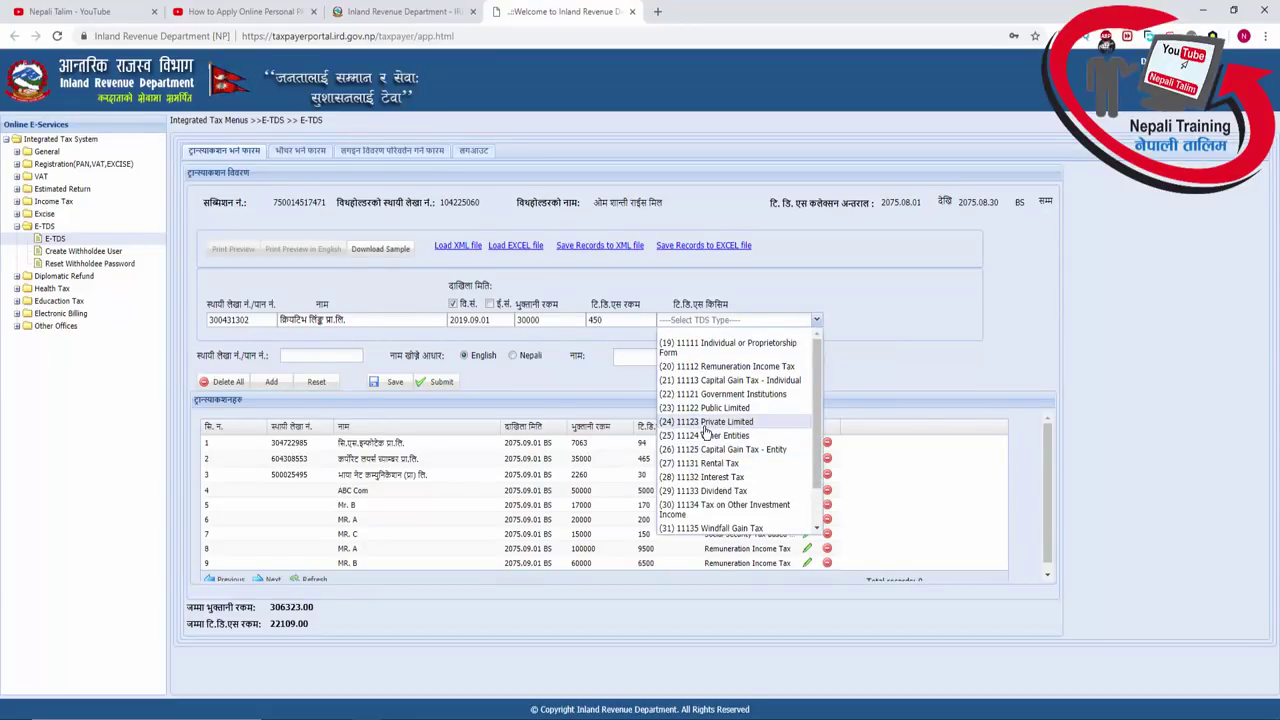
pyautogui.click(707, 430)
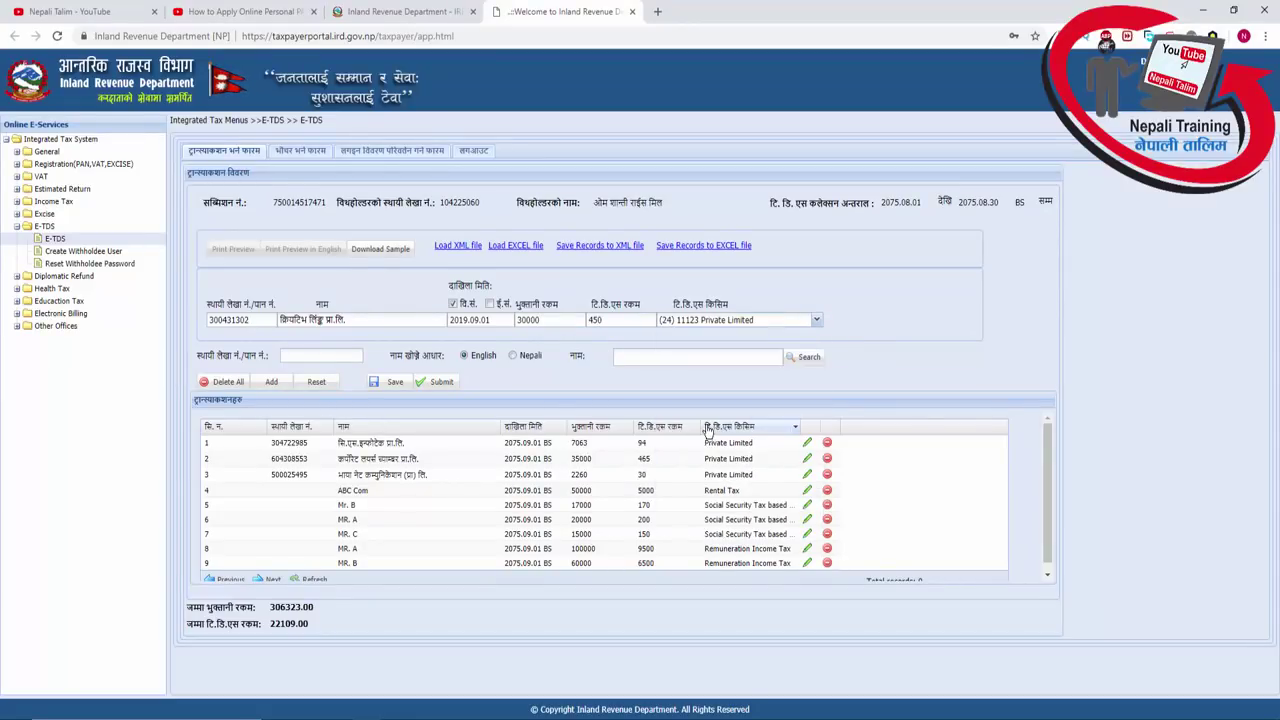
pyautogui.click(272, 385)
# Move to the Meeting DSA entry in the TDS spreadsheet.
pyautogui.hotkey('alt', 'Tab')
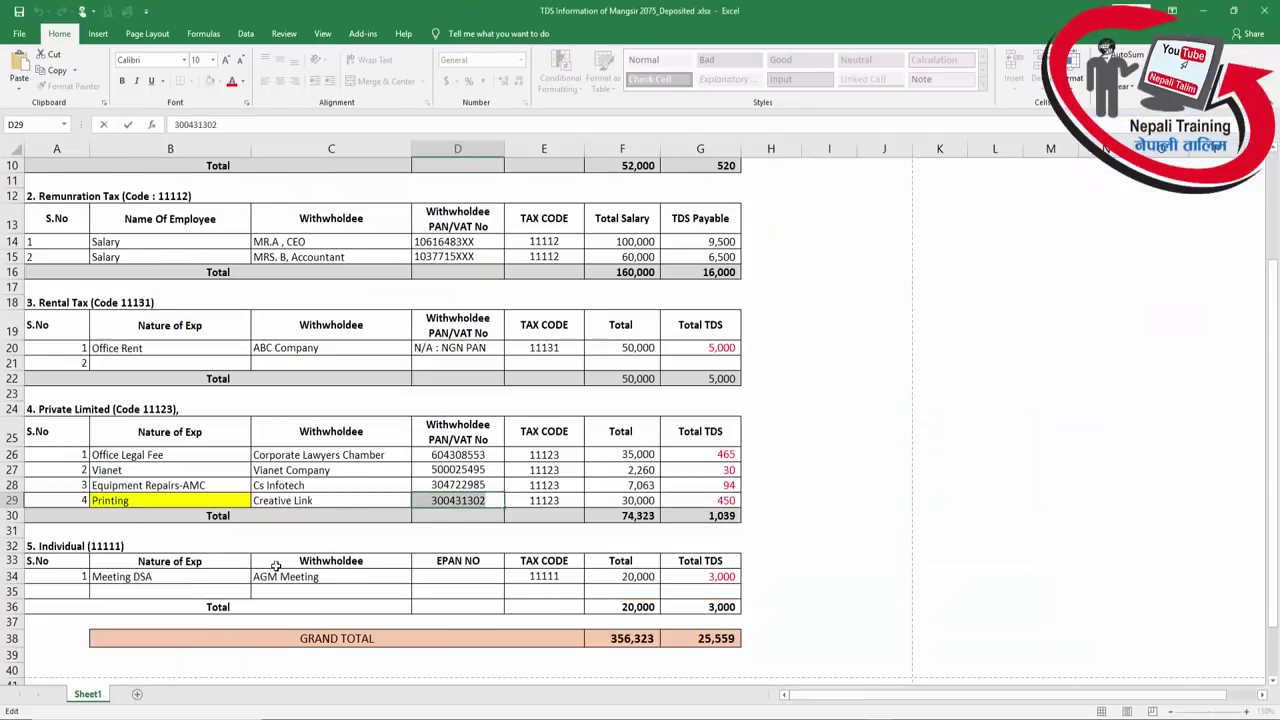
pyautogui.press('Right')
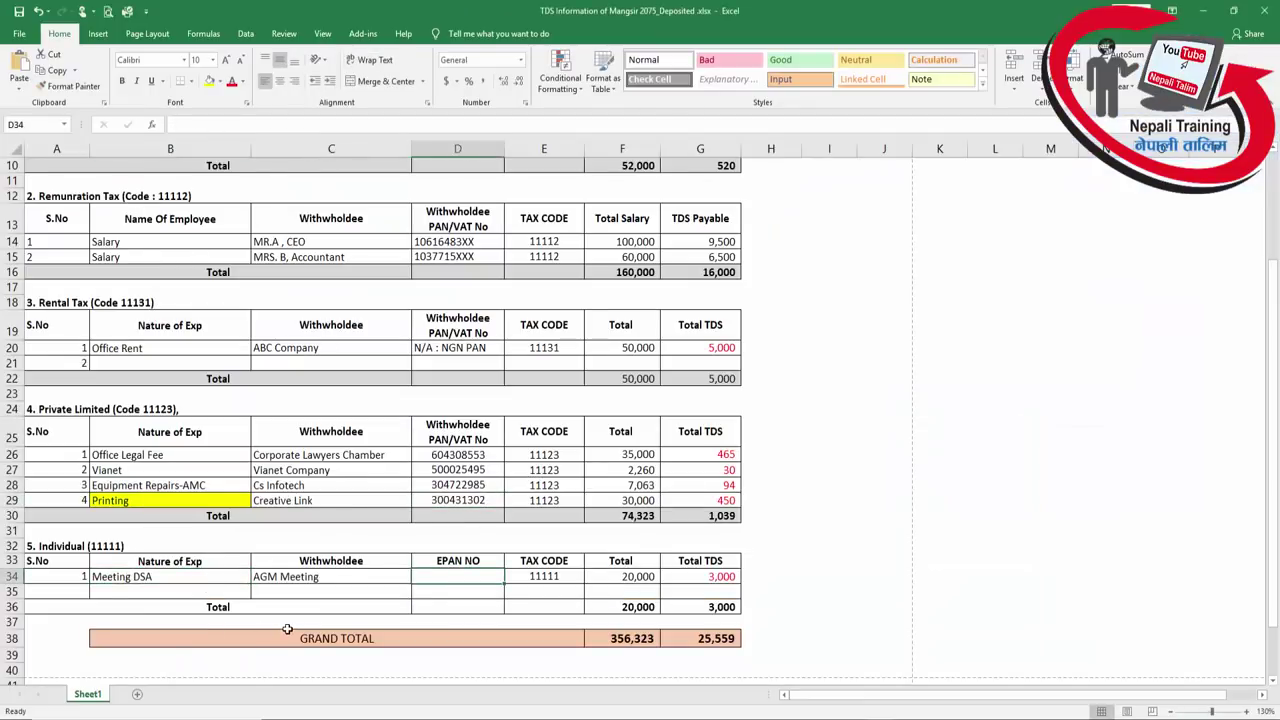
pyautogui.press('Down')
pyautogui.press('Left')
pyautogui.press('Up')
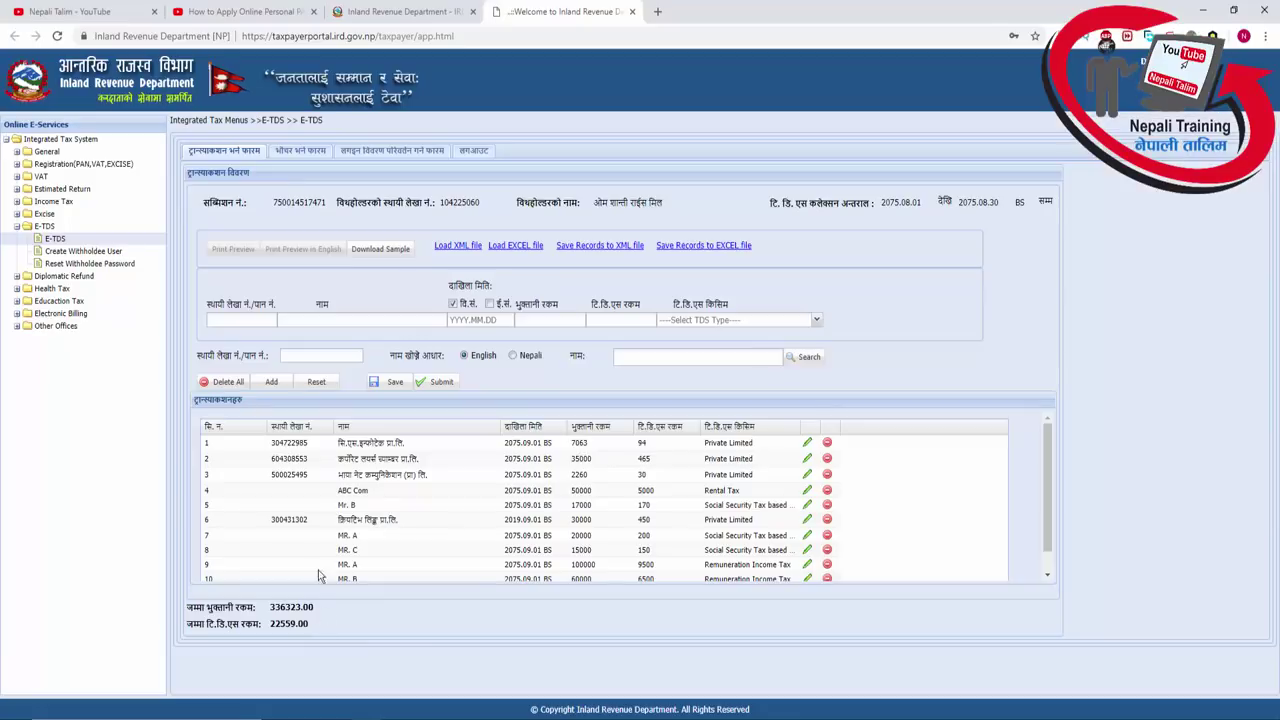
# Enter the withholdee name Meeting DSA and date 2075.09.01.
pyautogui.hotkey('alt', 'Tab')
pyautogui.click(299, 318)
pyautogui.write('Meeting DSA')
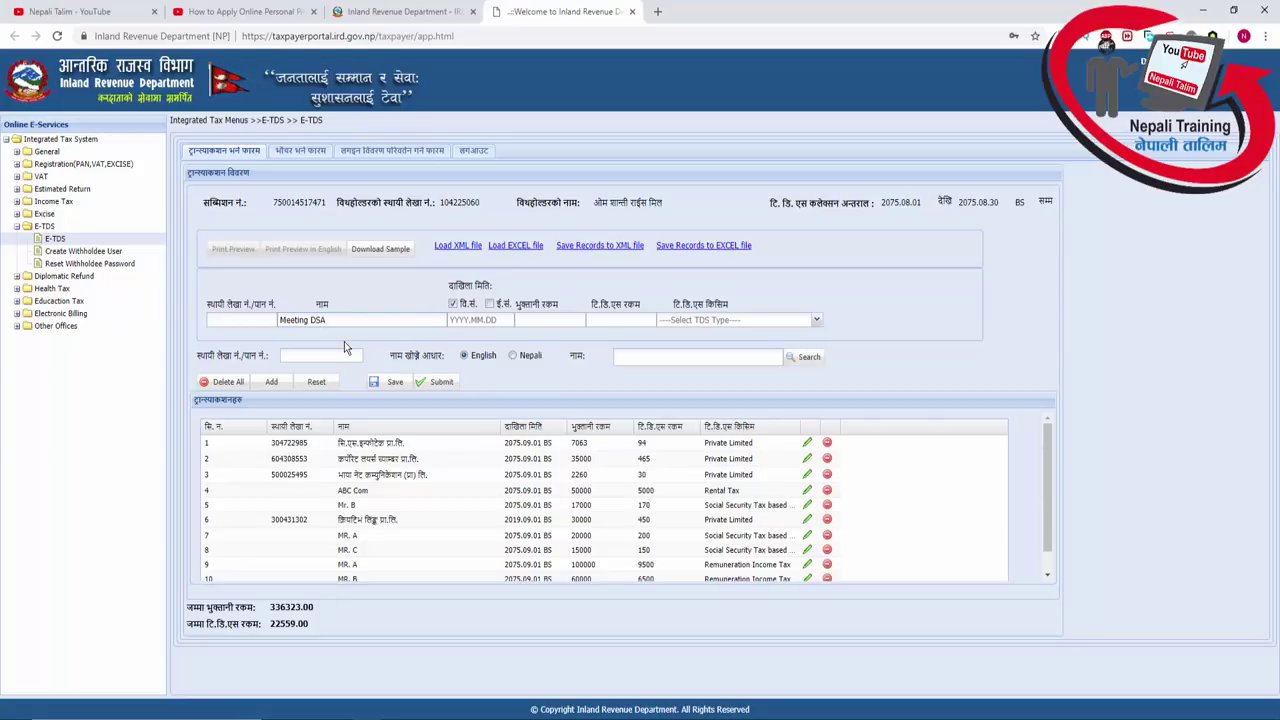
pyautogui.write('2075.09.01')
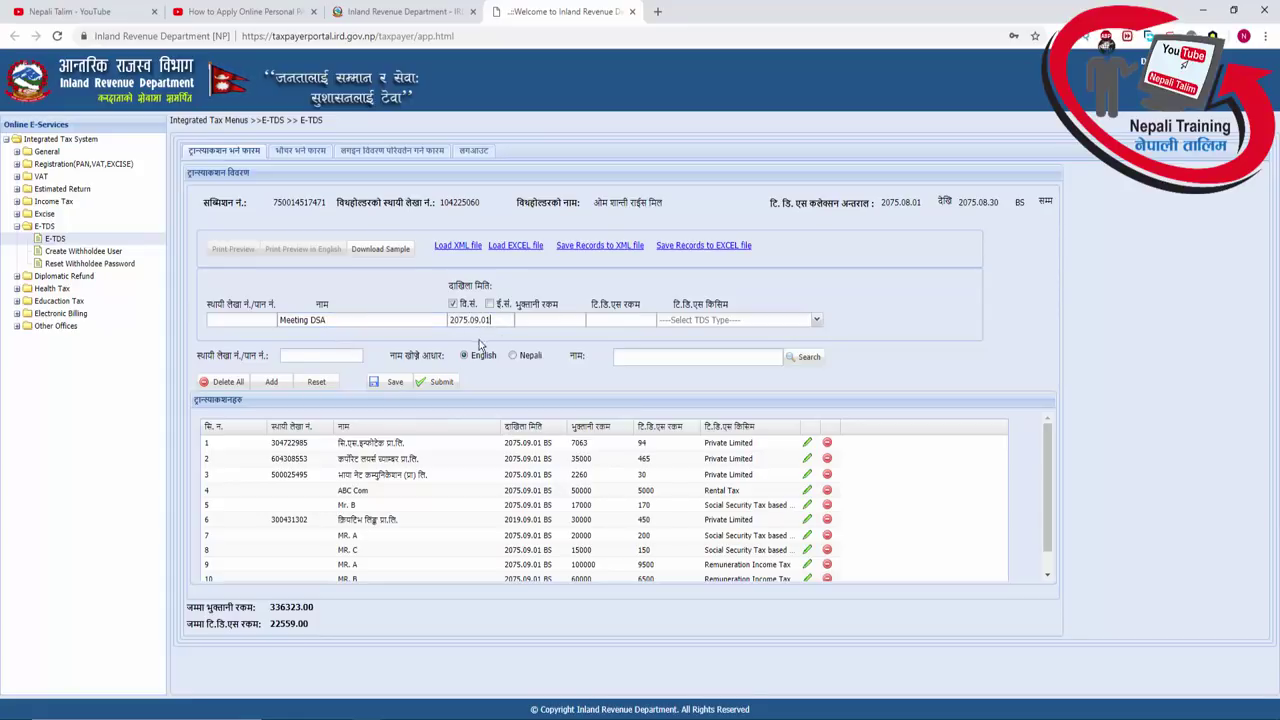
# Enter 20000 paid and 3000 TDS, choose 11111 Individual or Proprietorship, and add the record.
pyautogui.hotkey('alt', 'Tab')
pyautogui.hotkey('alt', 'Tab')
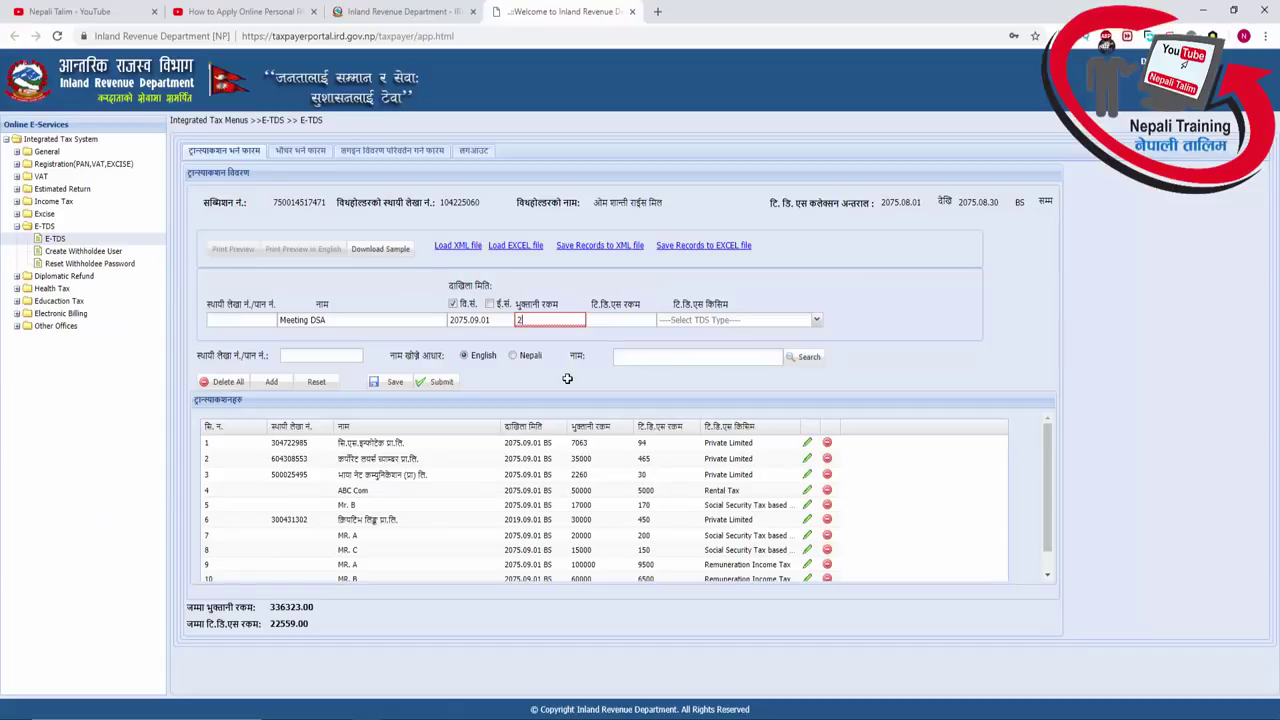
pyautogui.press('Tab')
pyautogui.write('200')
pyautogui.hotkey('alt', 'Tab')
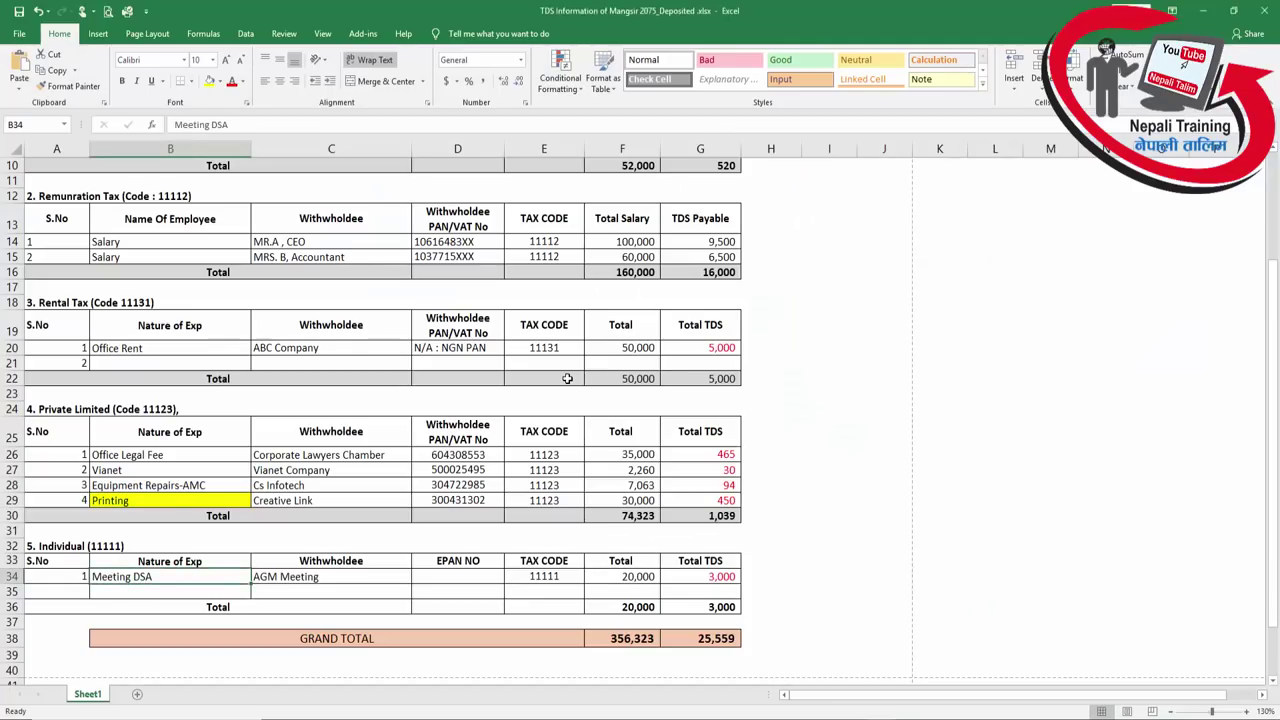
pyautogui.press('Right')
pyautogui.hotkey('alt', 'Tab')
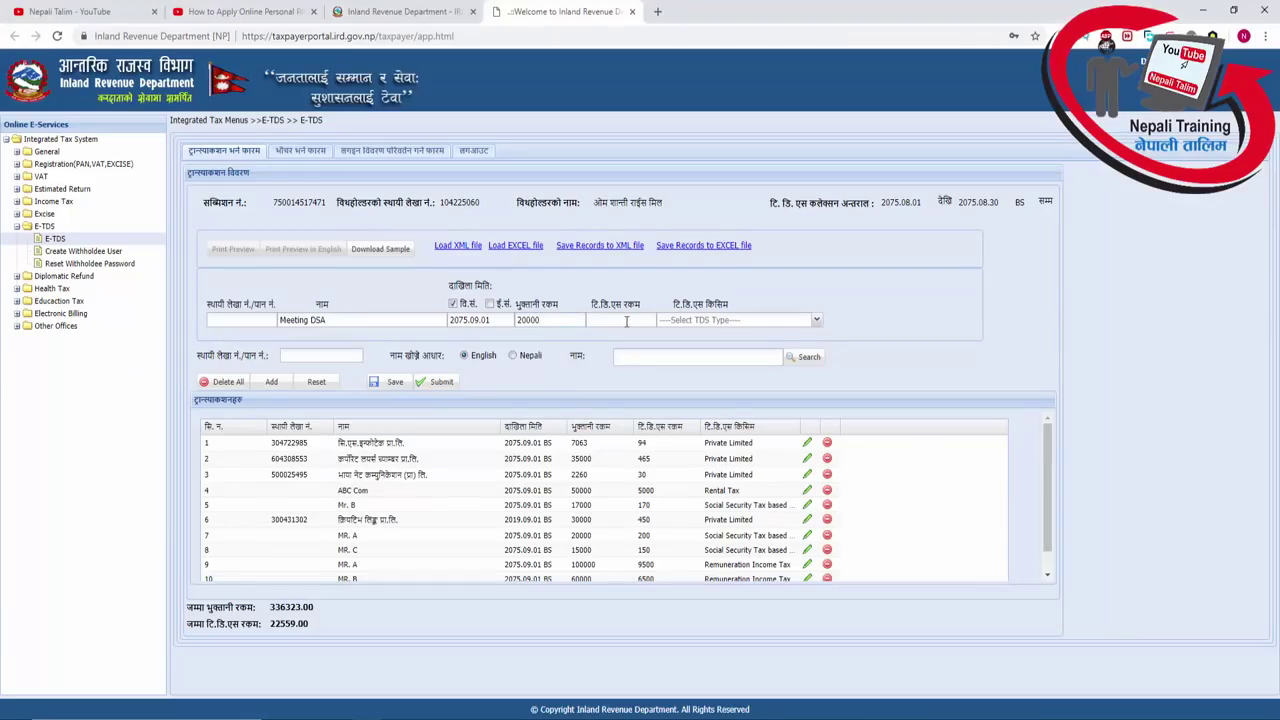
pyautogui.click(687, 320)
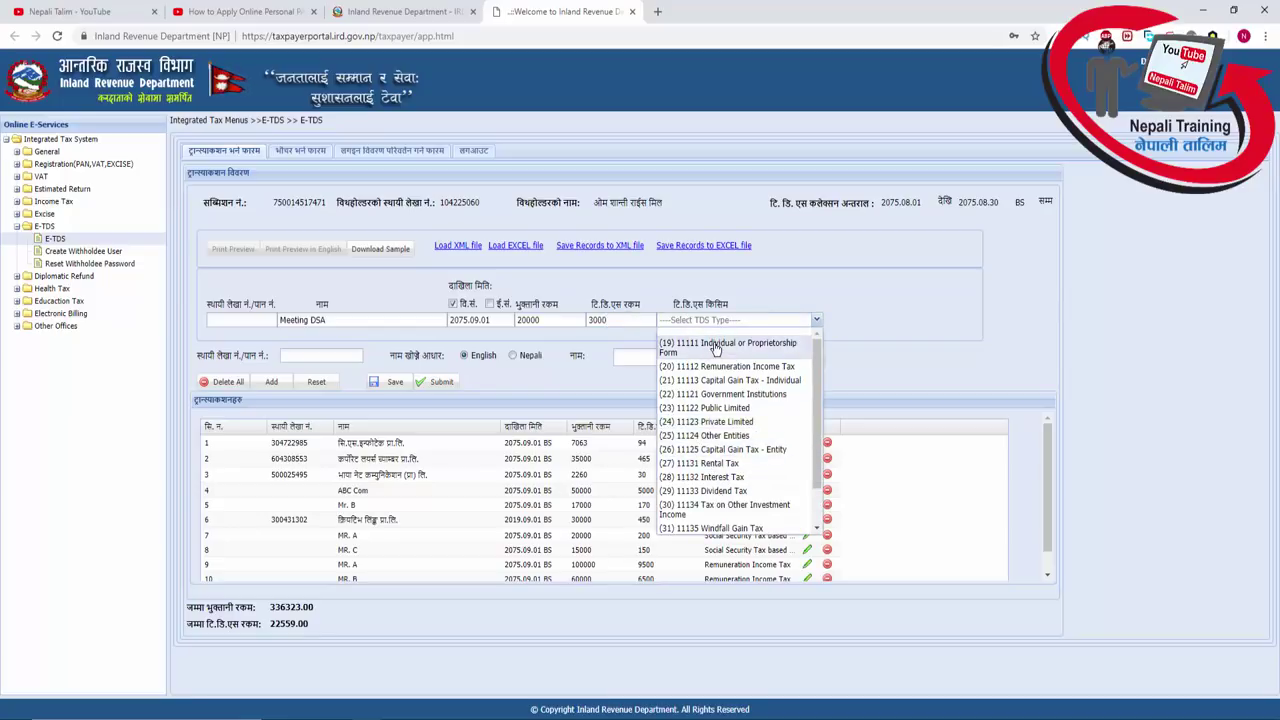
pyautogui.click(720, 345)
pyautogui.click(272, 382)
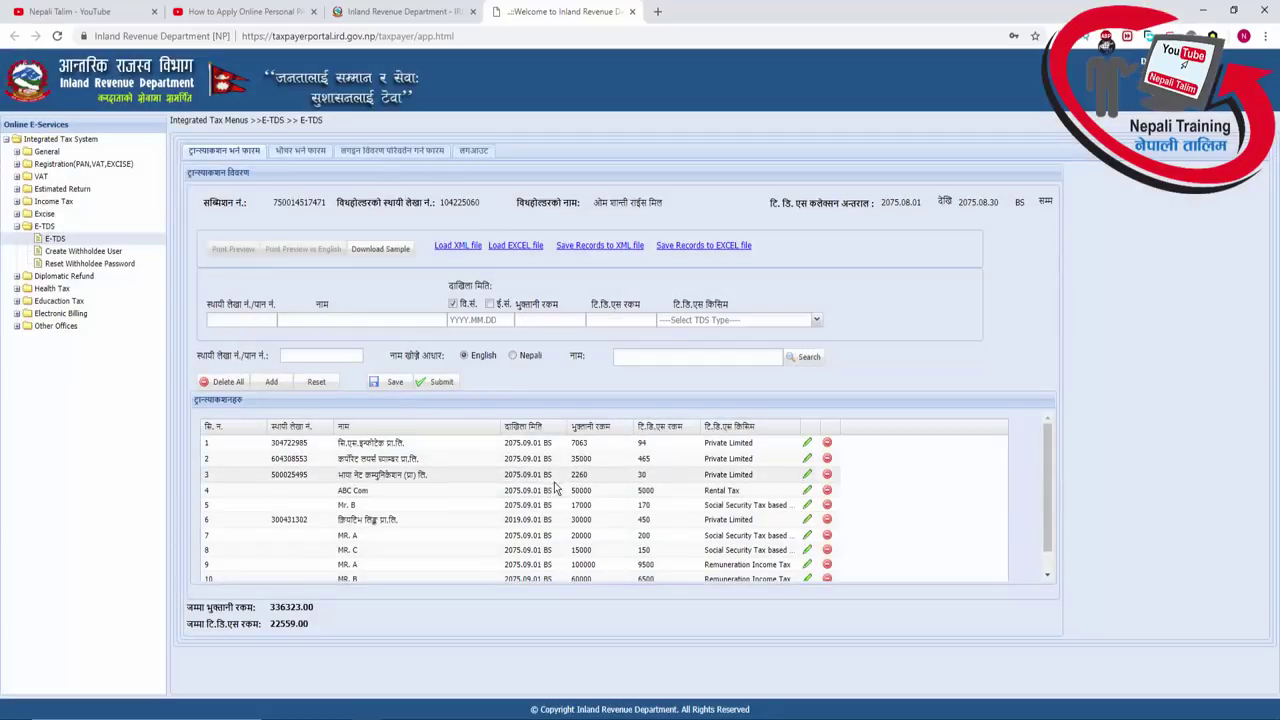
# Confirm the portal totals 356323.00 and 25559.00 match the sheet's grand totals, then save the records.
pyautogui.hotkey('alt', 'Tab')
pyautogui.click(610, 636)
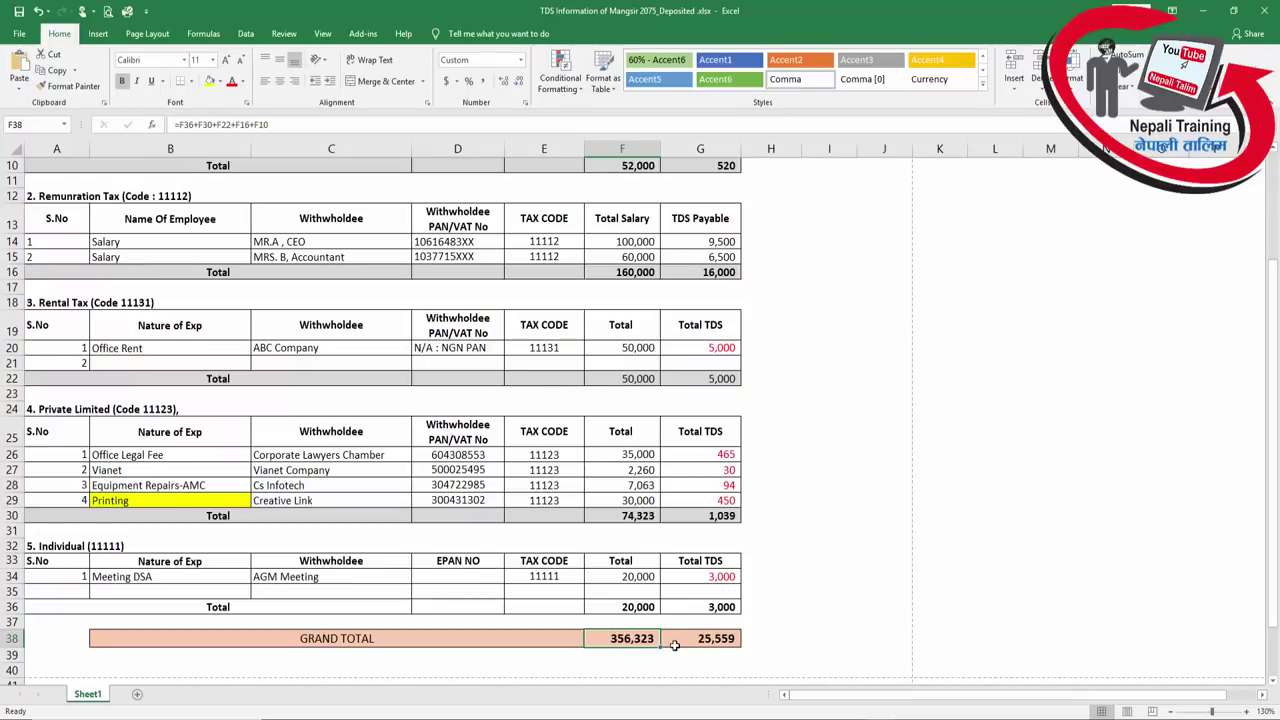
pyautogui.click(706, 642)
pyautogui.hotkey('alt', 'Tab')
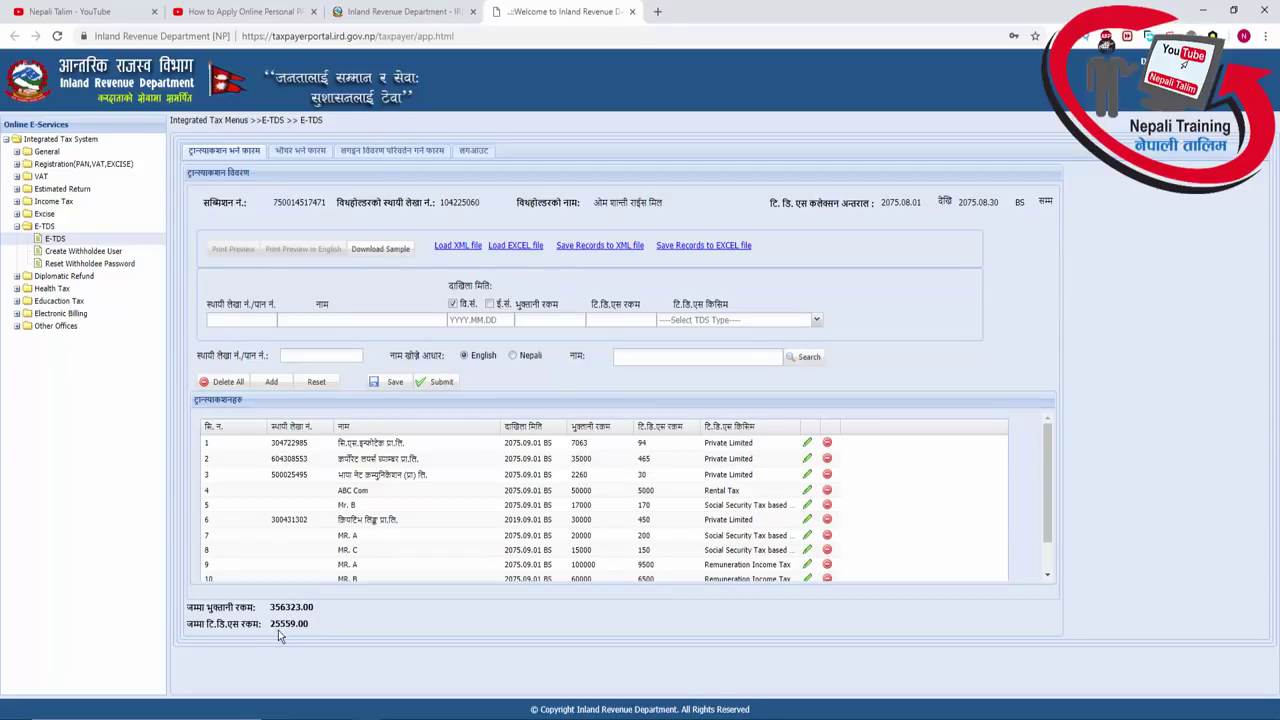
pyautogui.moveTo(270, 623); pyautogui.dragTo(281, 623)
pyautogui.doubleClick(290, 607)
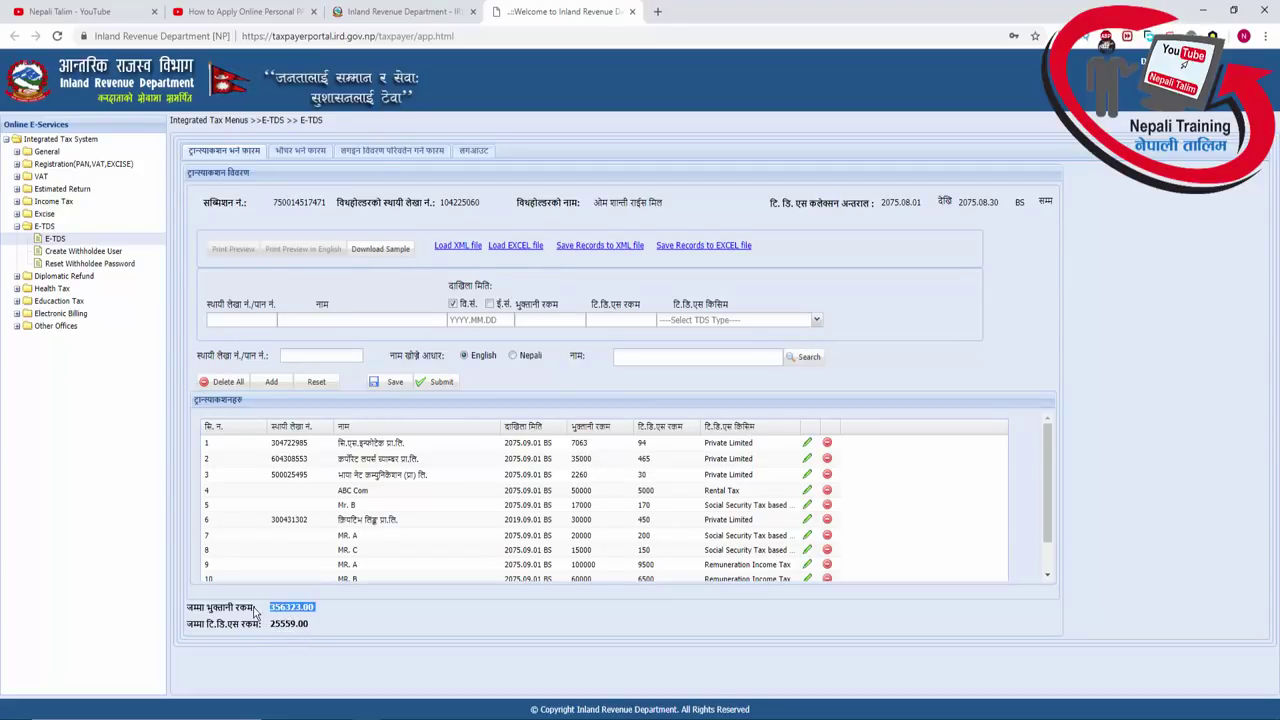
pyautogui.click(376, 384)
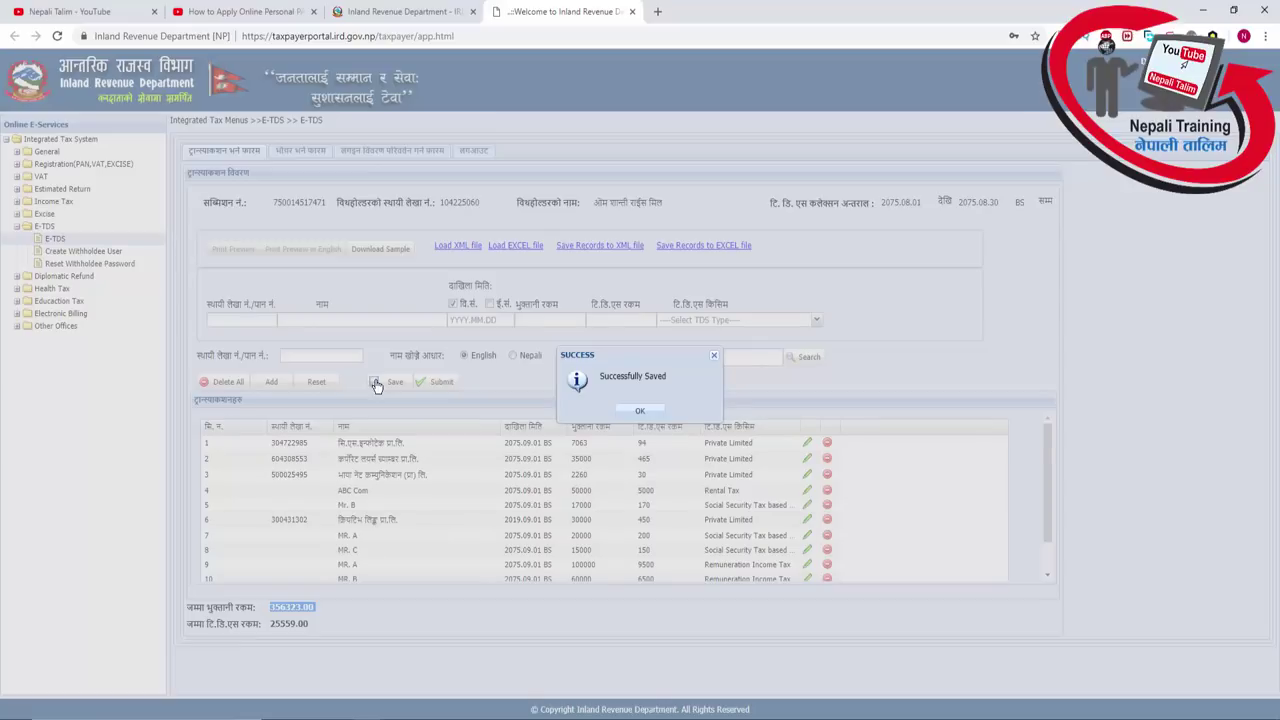
pyautogui.click(633, 416)
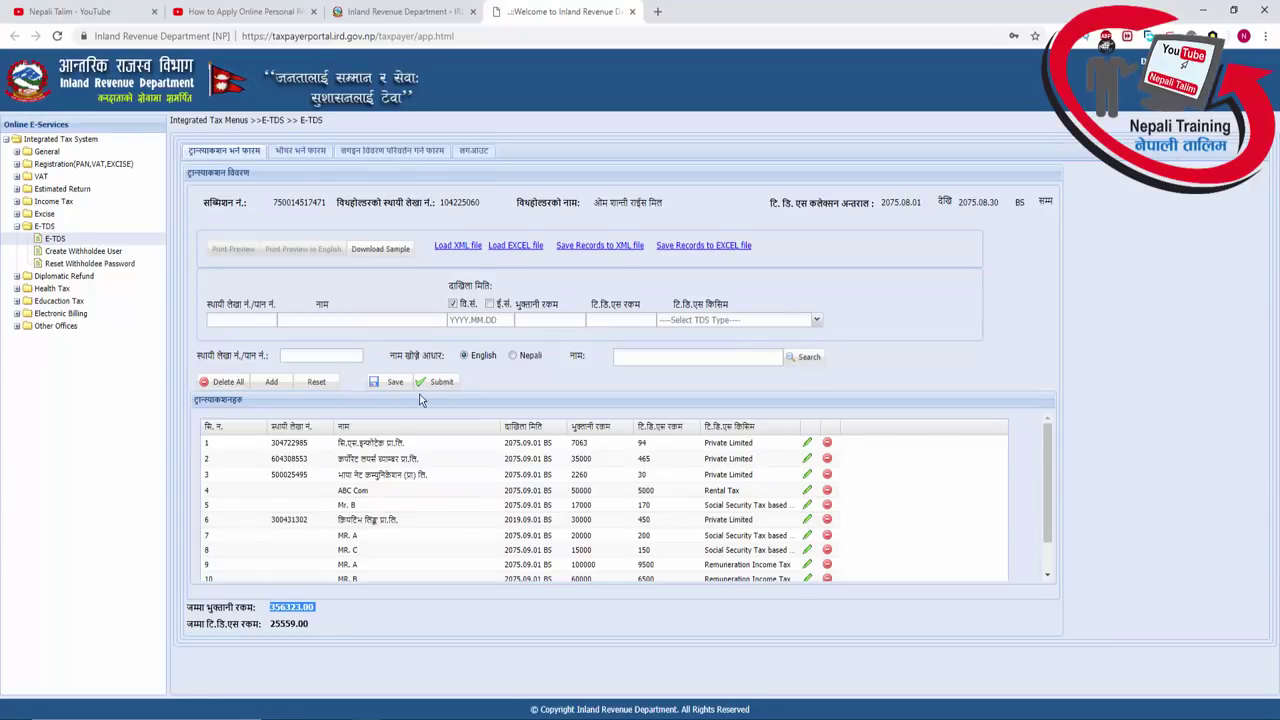
# Open the voucher entry form and look up the tax codes in the spreadsheet's column E.
pyautogui.click(284, 155)
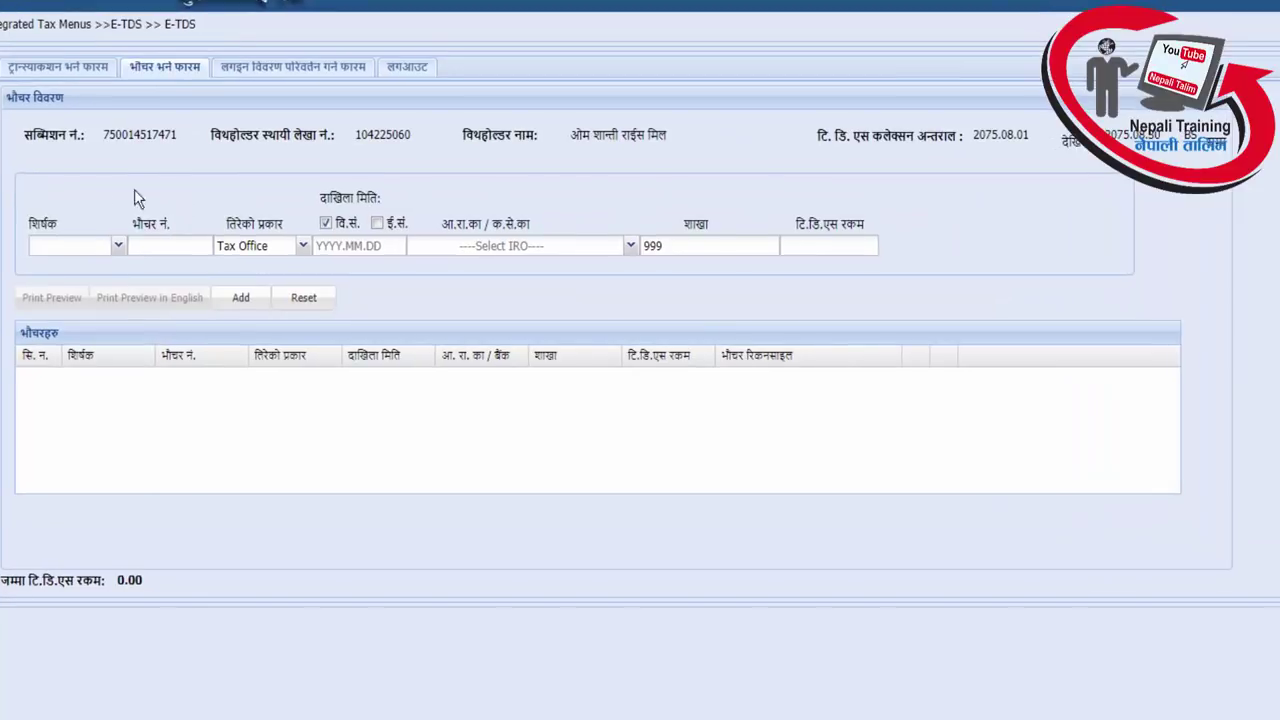
pyautogui.click(117, 246)
pyautogui.click(118, 247)
pyautogui.click(118, 247)
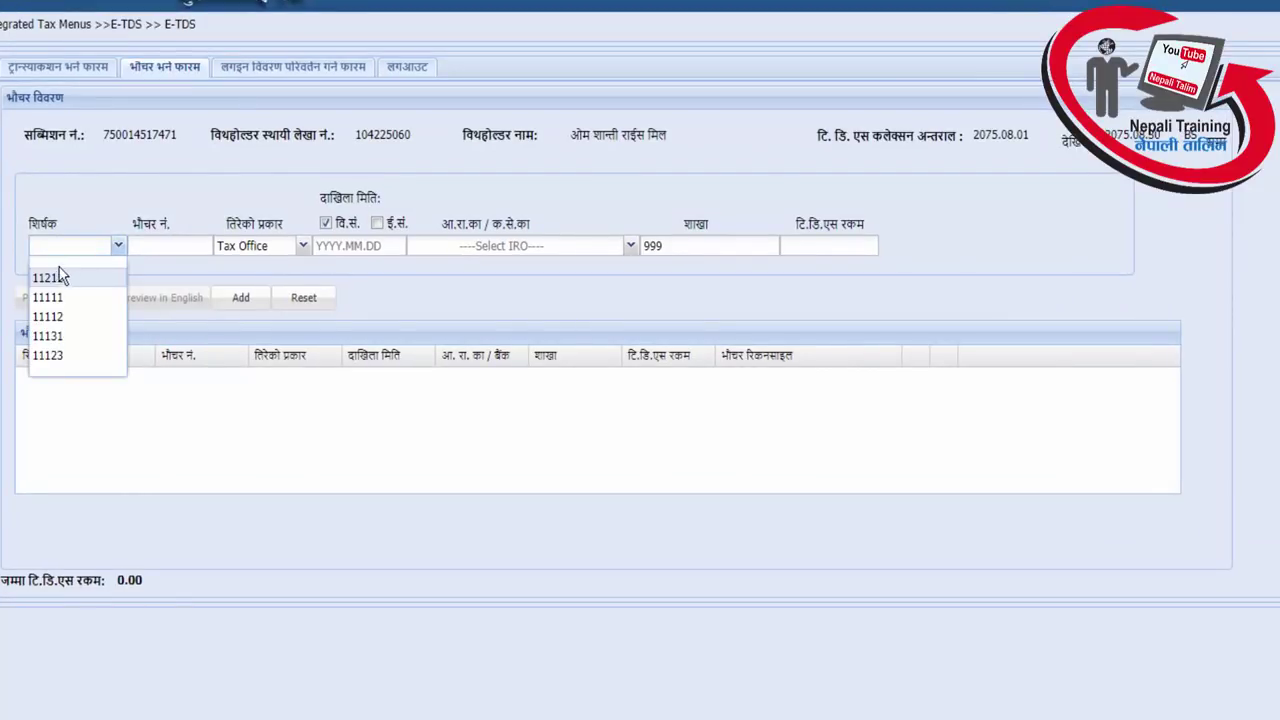
pyautogui.click(187, 435)
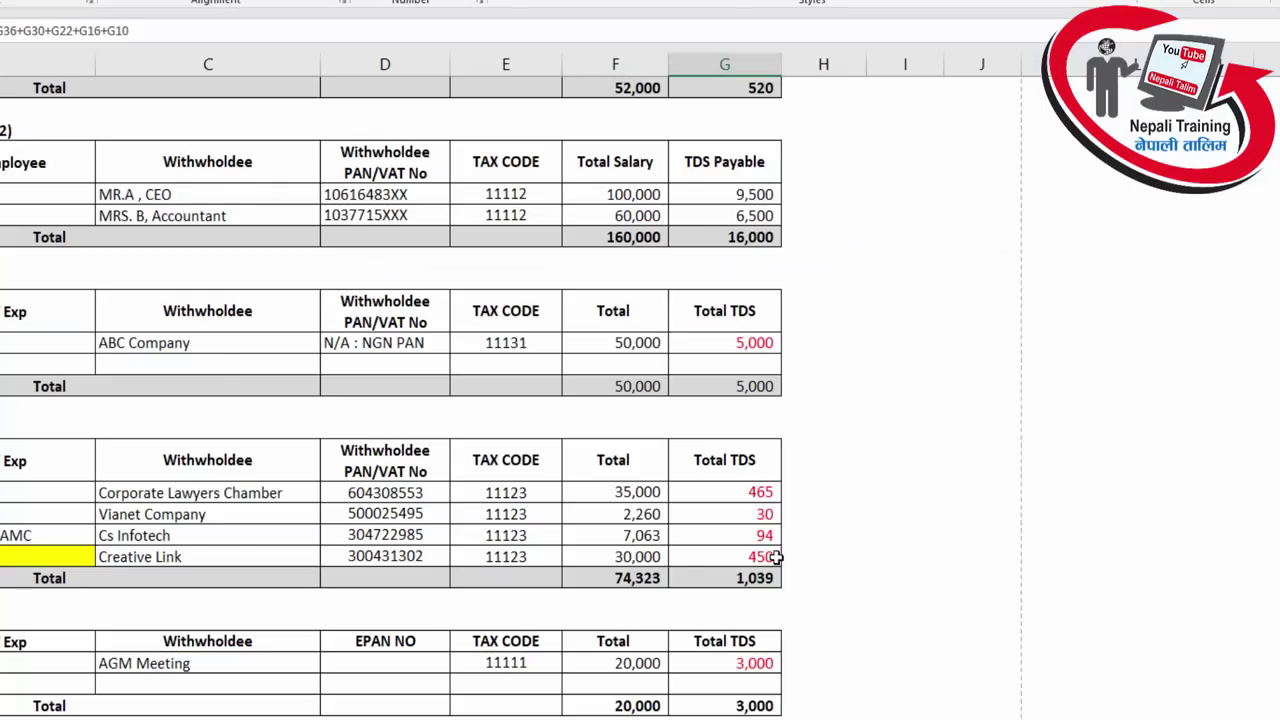
pyautogui.scroll(4, 700, 450)
pyautogui.click(533, 274)
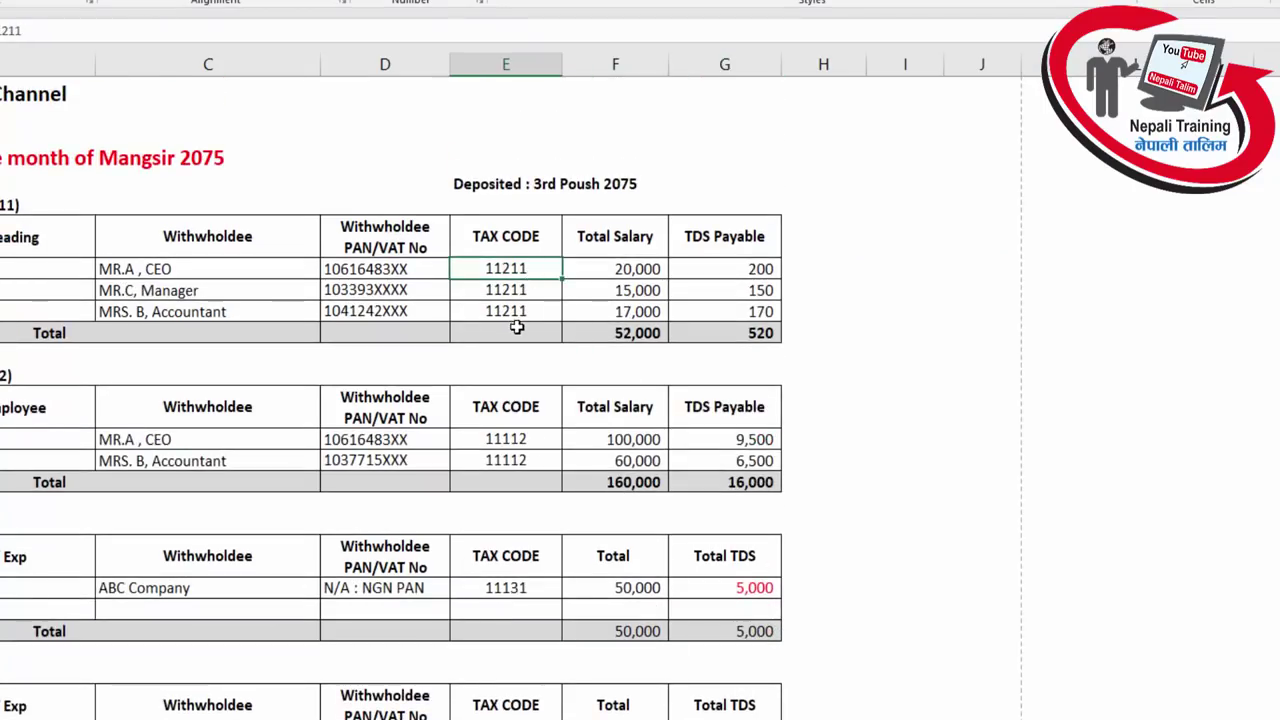
pyautogui.click(522, 441)
pyautogui.moveTo(522, 441); pyautogui.dragTo(560, 618)
pyautogui.scroll(-10, 569, 622)
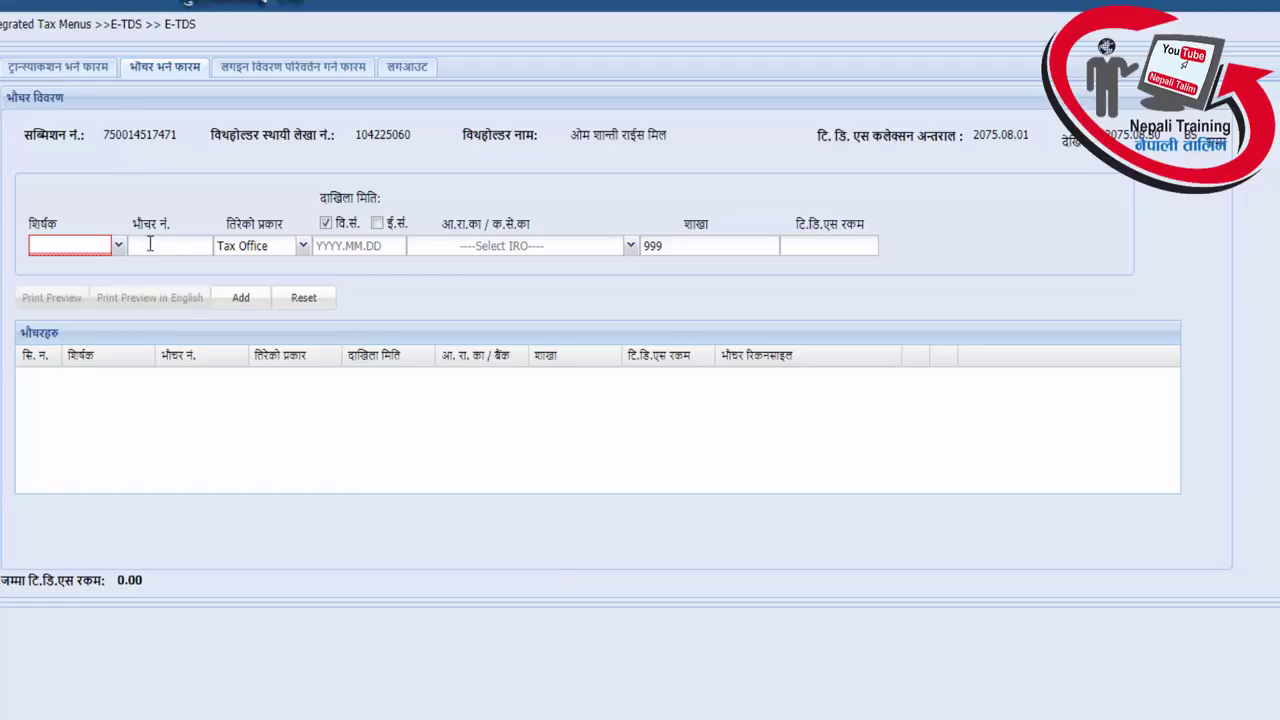
# Choose heading 11211 and enter the bank slip's voucher number.
pyautogui.click(119, 247)
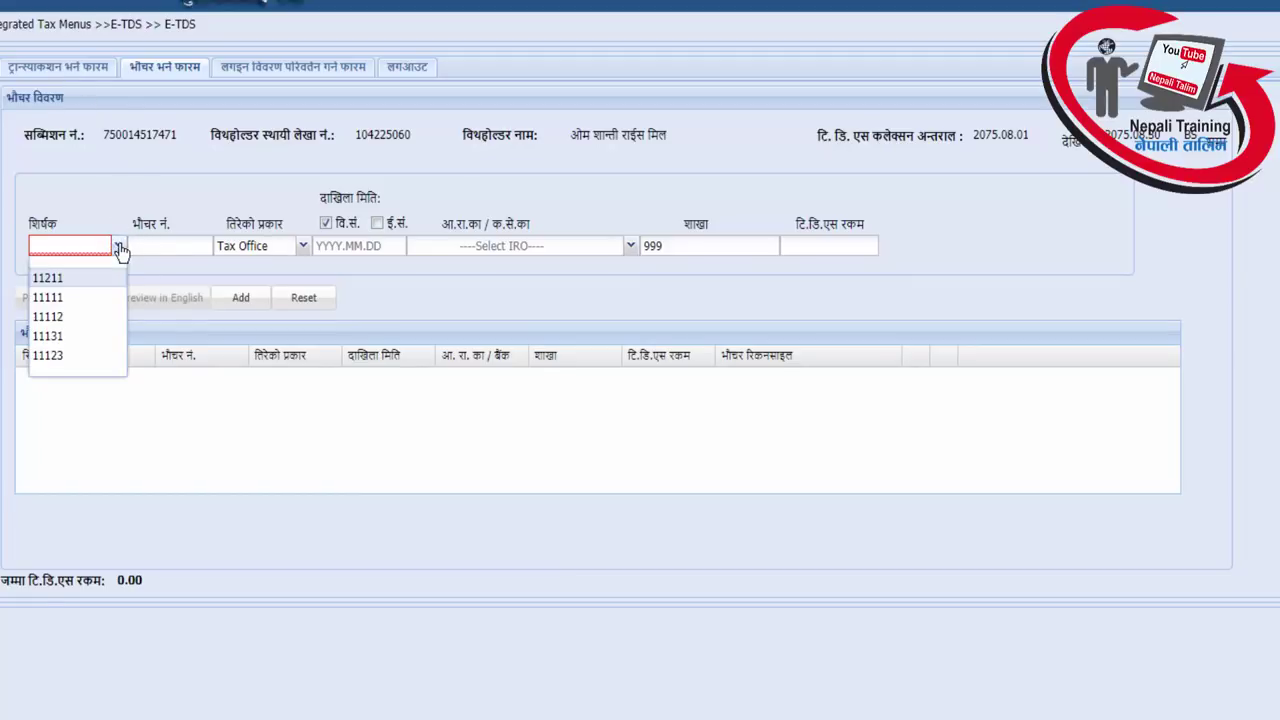
pyautogui.click(55, 279)
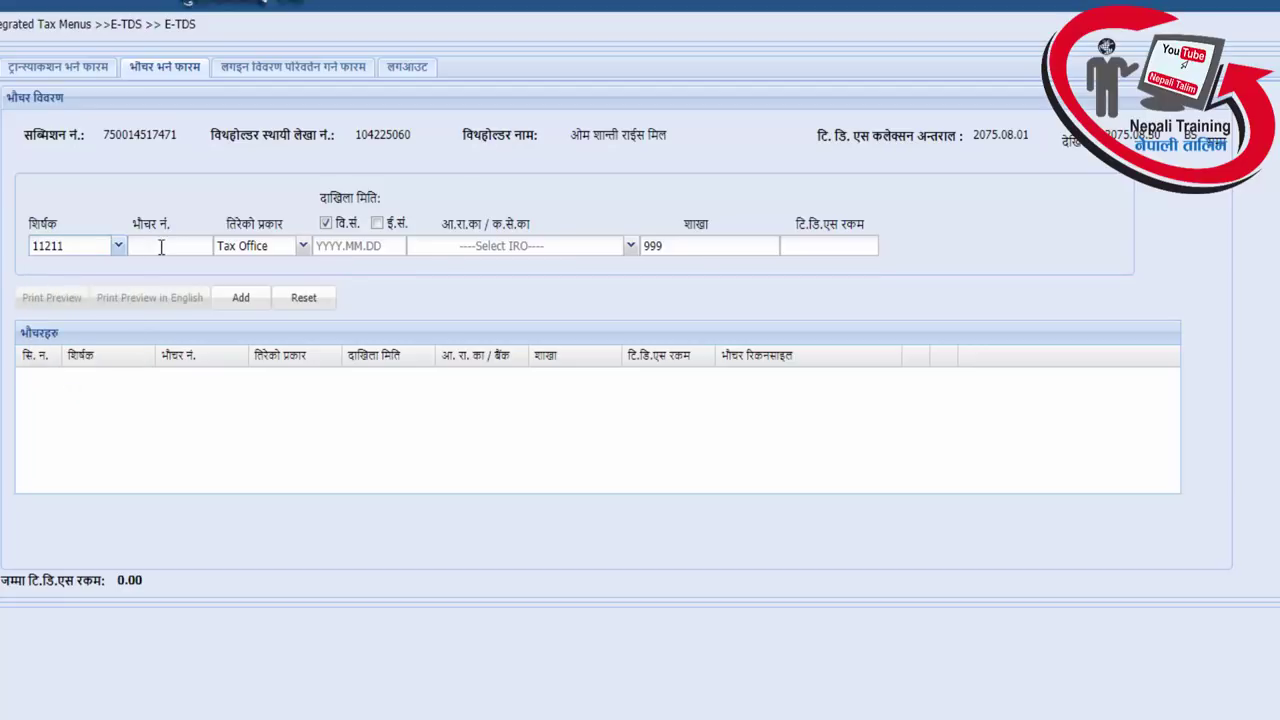
pyautogui.click(161, 246)
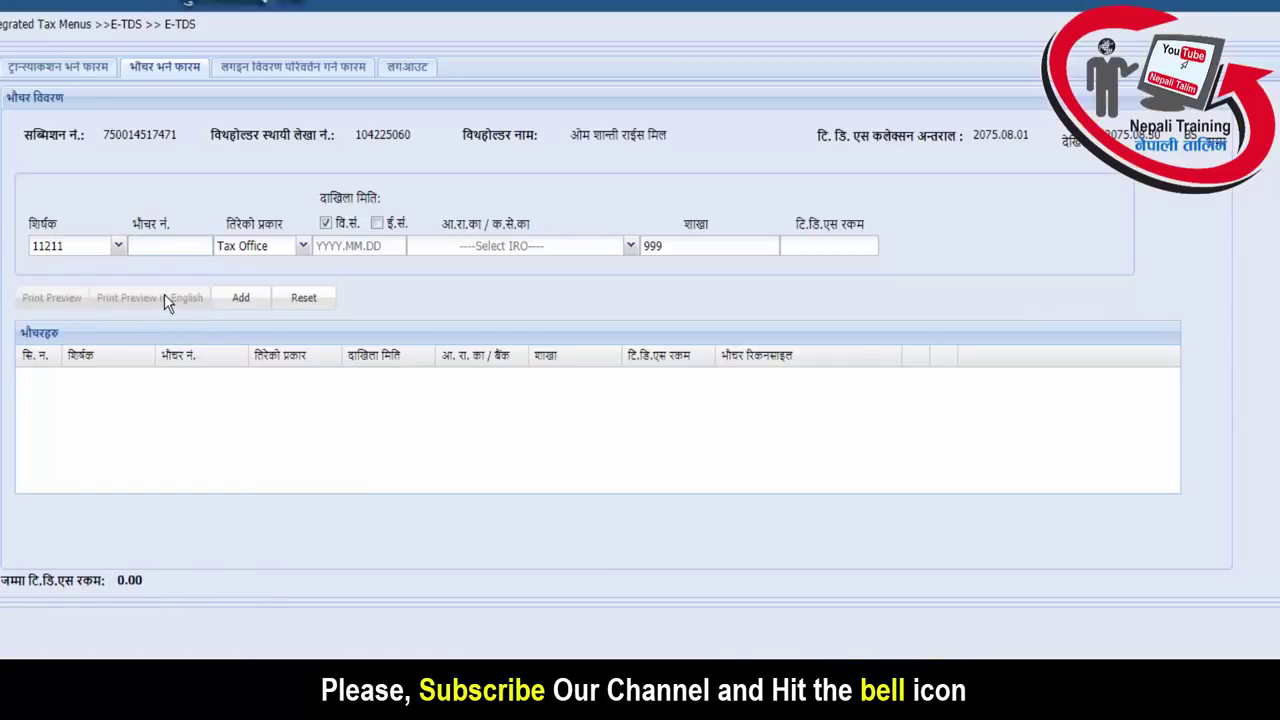
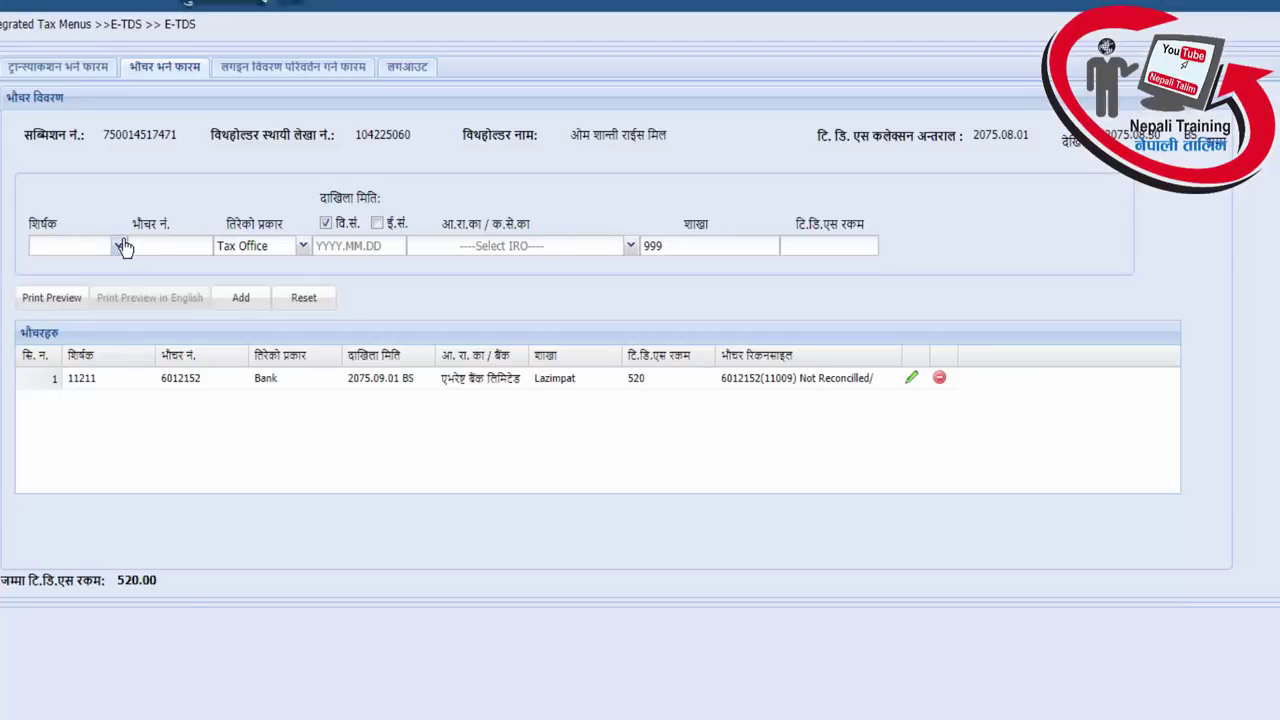
# Open the tax heading code list to begin the next voucher.
pyautogui.click(117, 245)
# Select heading 11112, enter voucher number 312456 and deposit date 2075.09.02.
pyautogui.click(101, 318)
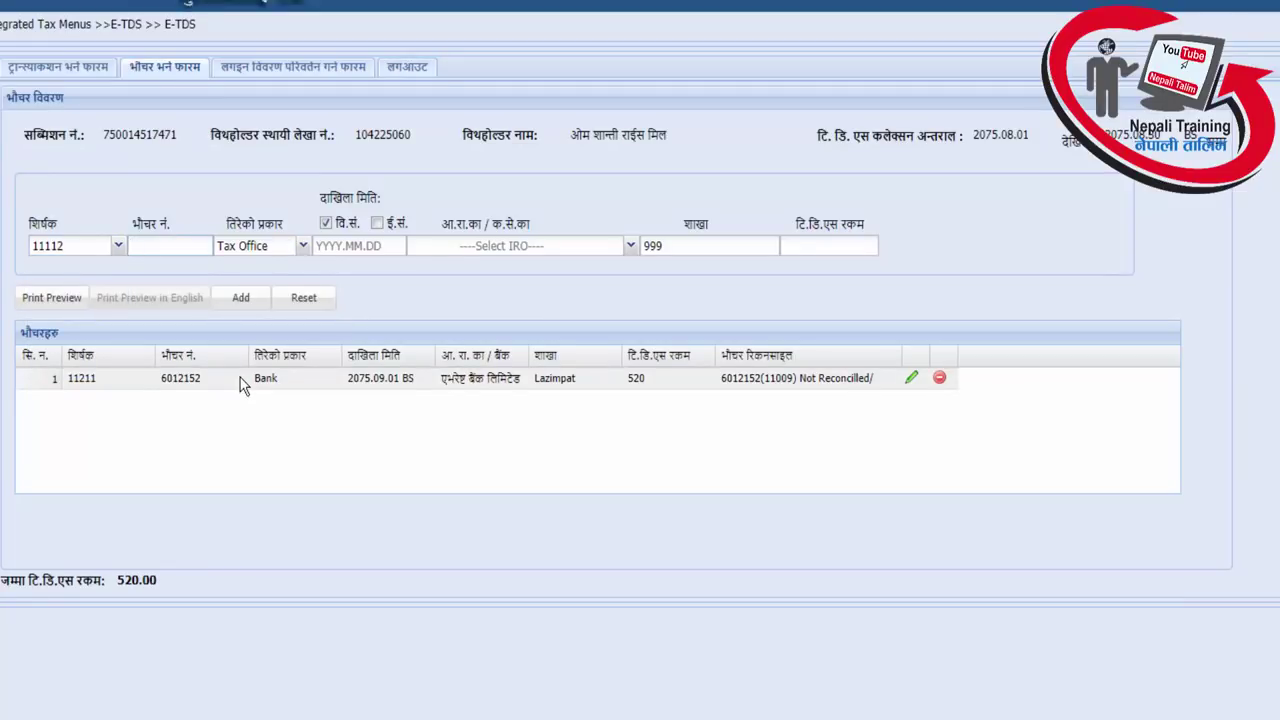
pyautogui.write('312456')
pyautogui.press('Tab')
pyautogui.write('2')
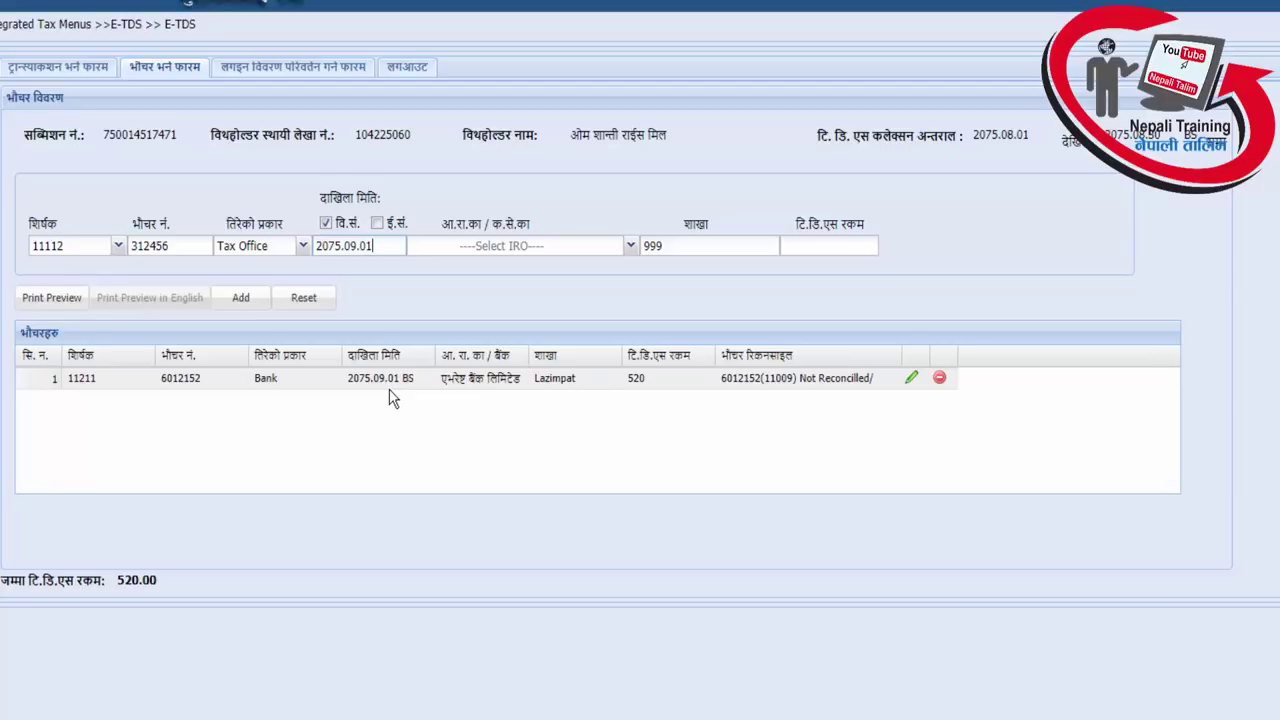
pyautogui.write('075.09.01')
pyautogui.press('BackSpace')
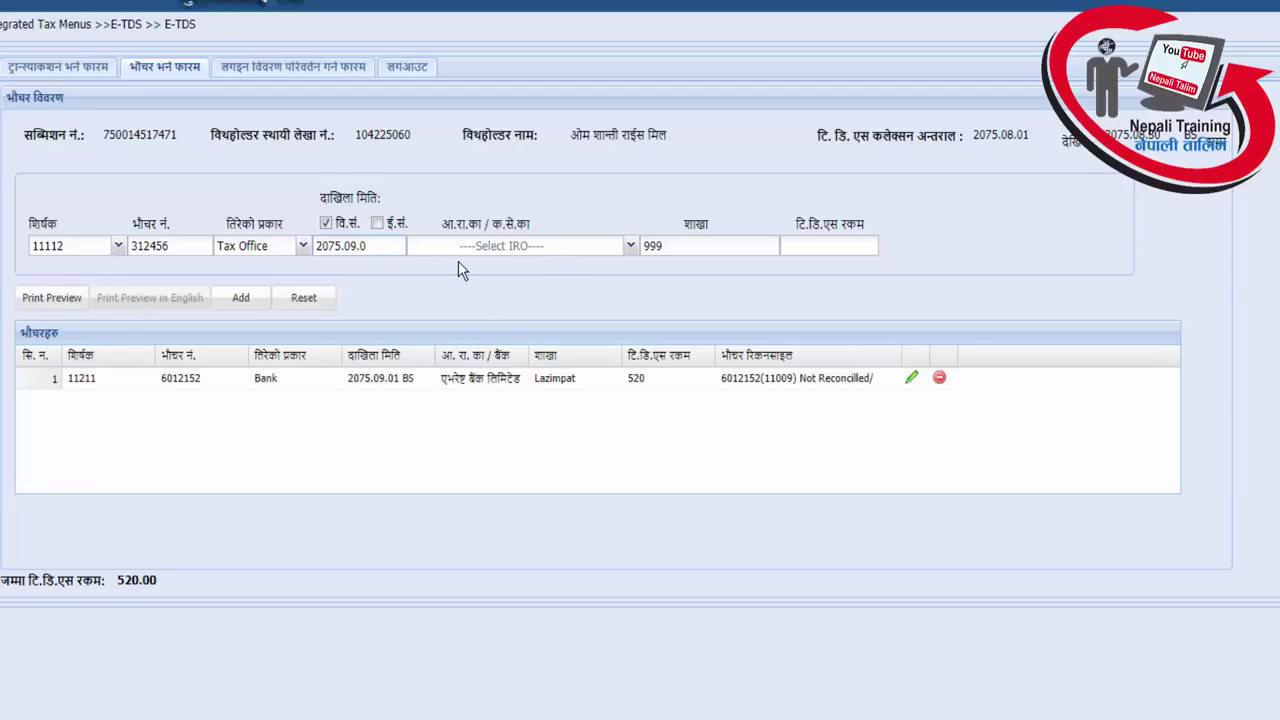
pyautogui.write('2')
pyautogui.click(474, 250)
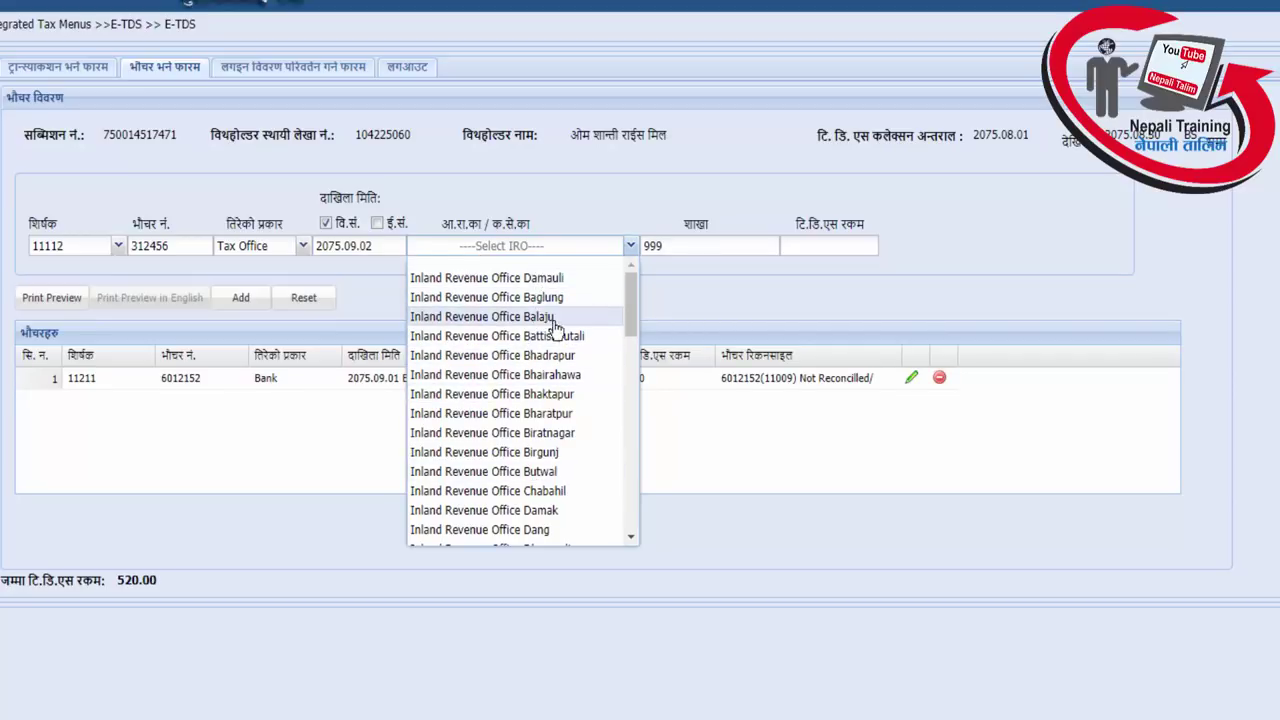
pyautogui.scroll(-10, 556, 472)
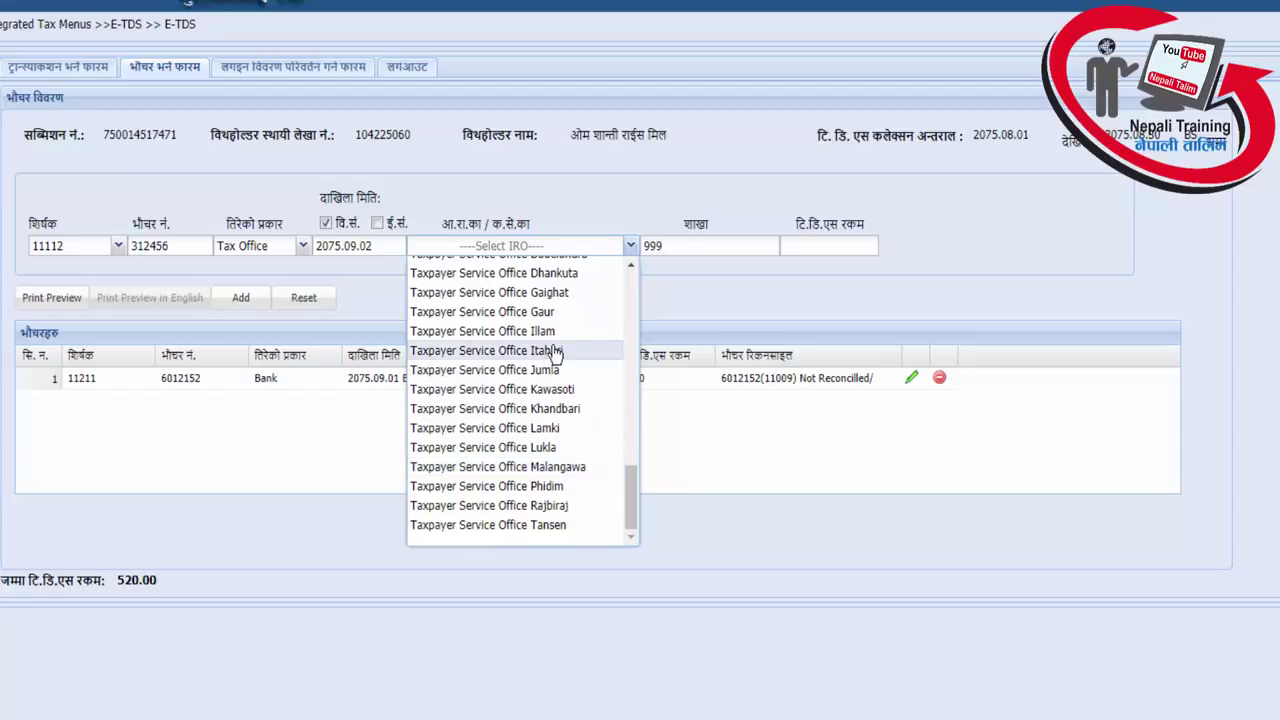
pyautogui.scroll(10, 563, 380)
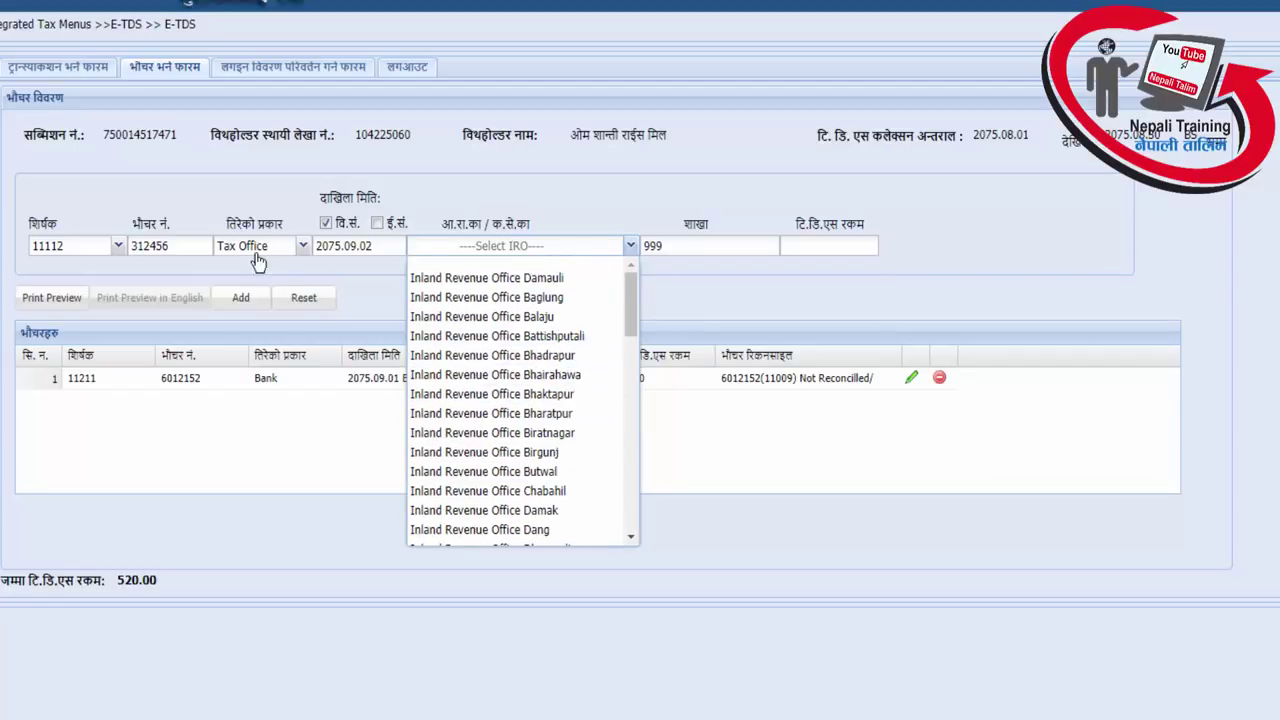
# Set payment type to Bank with Everest Bank Limited, 014-Lazimpat branch.
pyautogui.click(302, 245)
pyautogui.click(287, 300)
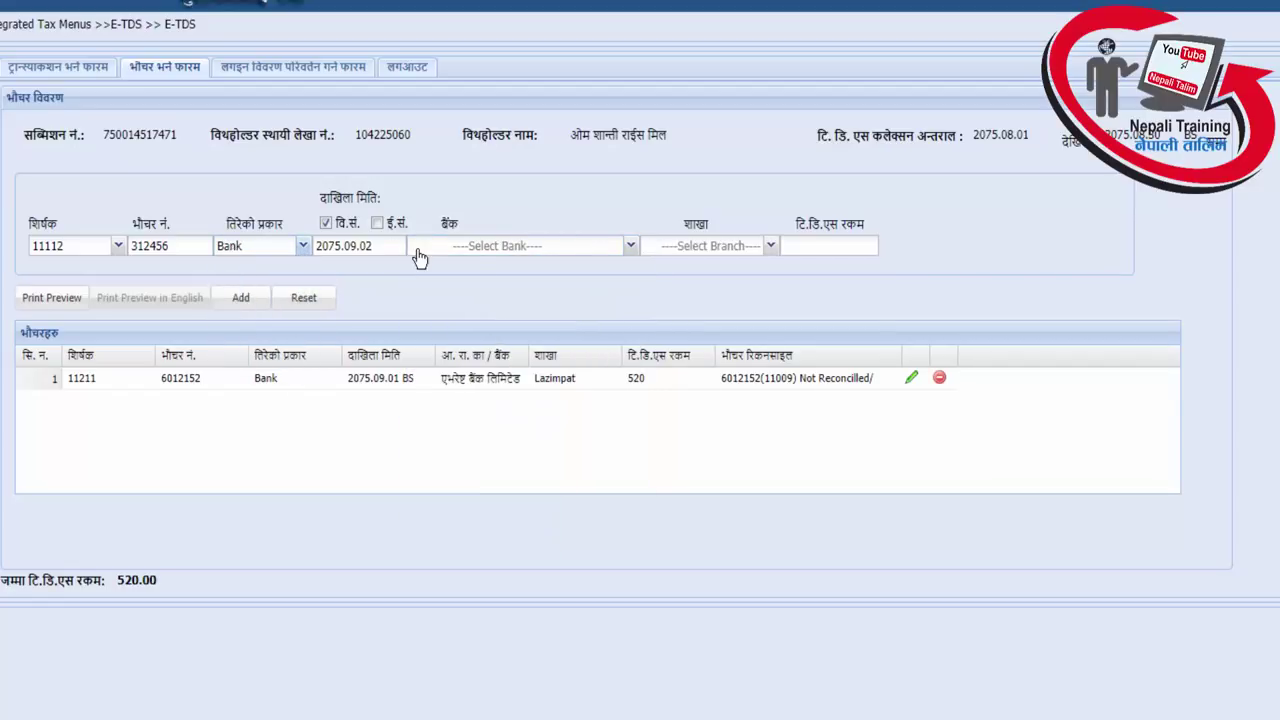
pyautogui.click(466, 250)
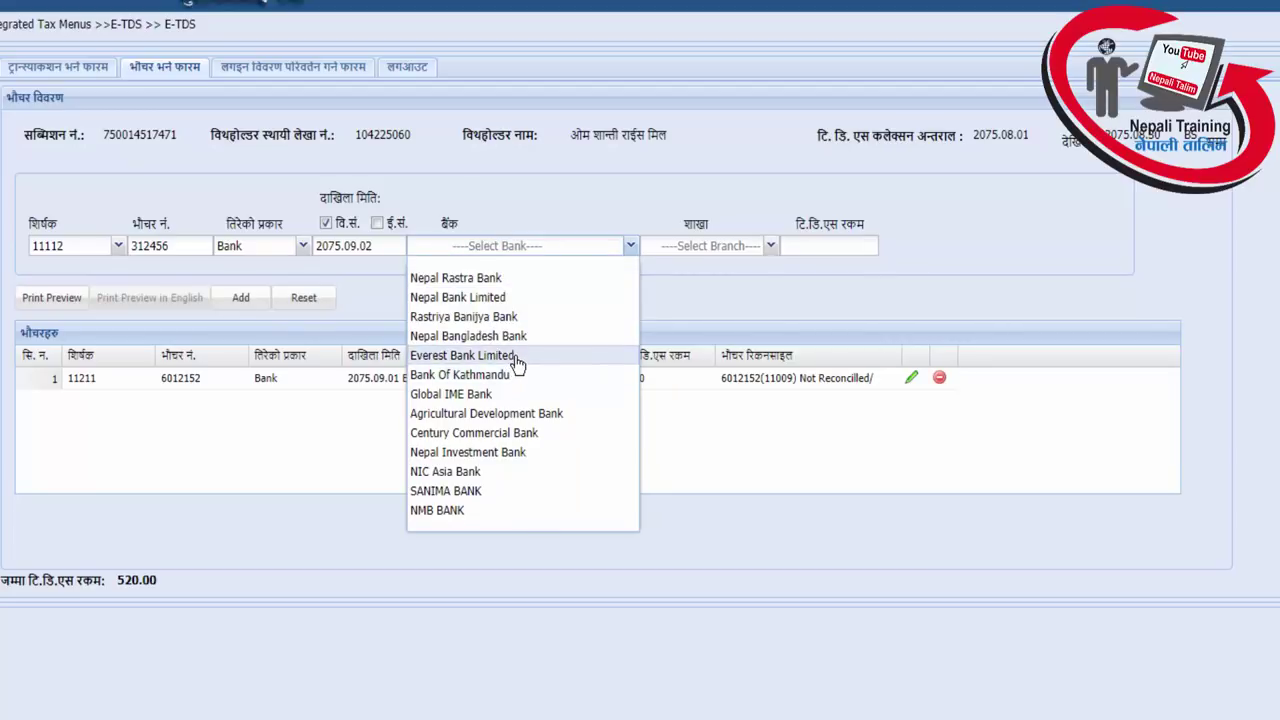
pyautogui.click(513, 357)
pyautogui.click(706, 246)
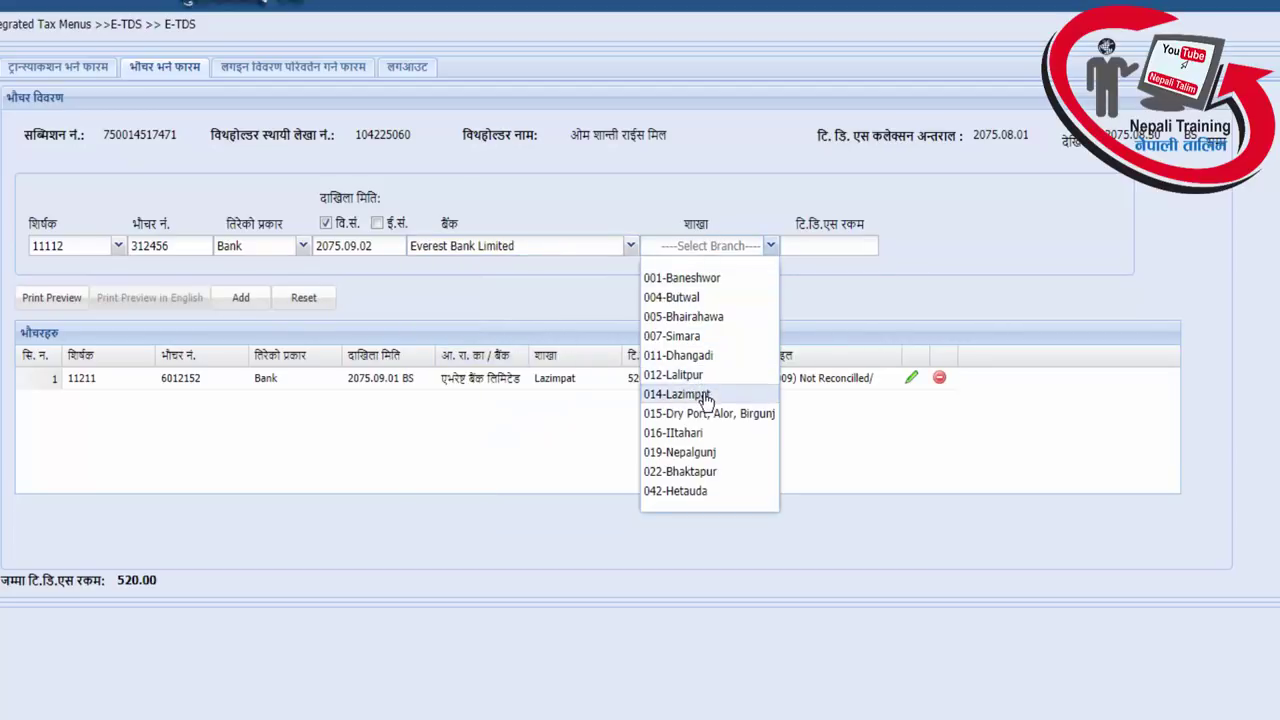
pyautogui.click(698, 394)
pyautogui.click(789, 248)
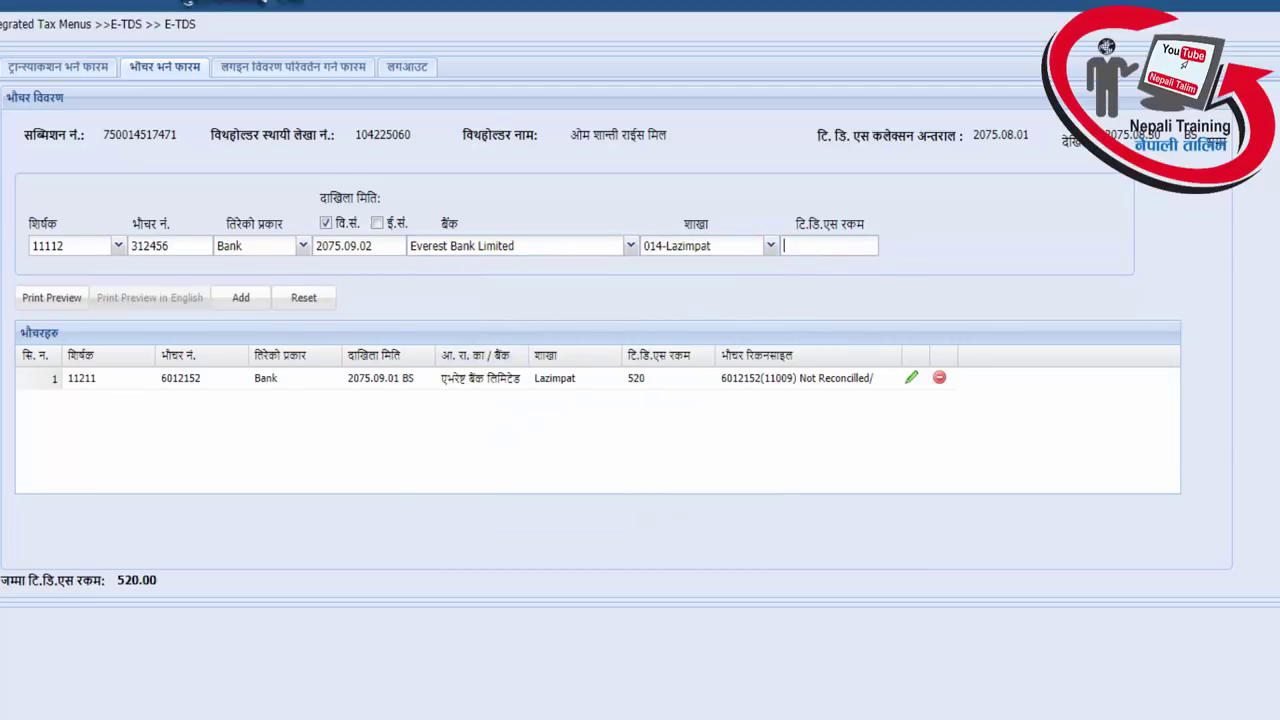
# Confirm 16,000 in Excel, add the 16000 voucher, then check the 5,000 rental total.
pyautogui.hotkey('alt', 'Tab')
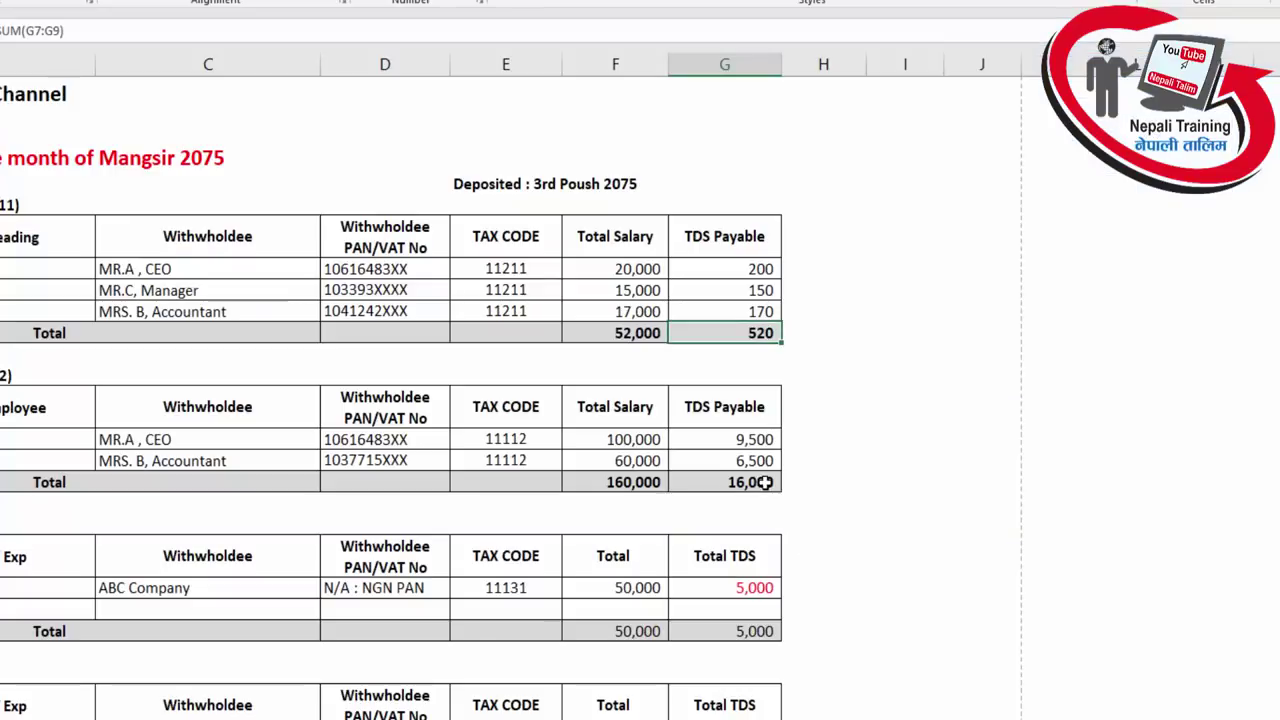
pyautogui.click(760, 482)
pyautogui.hotkey('alt', 'Tab')
pyautogui.write('16000')
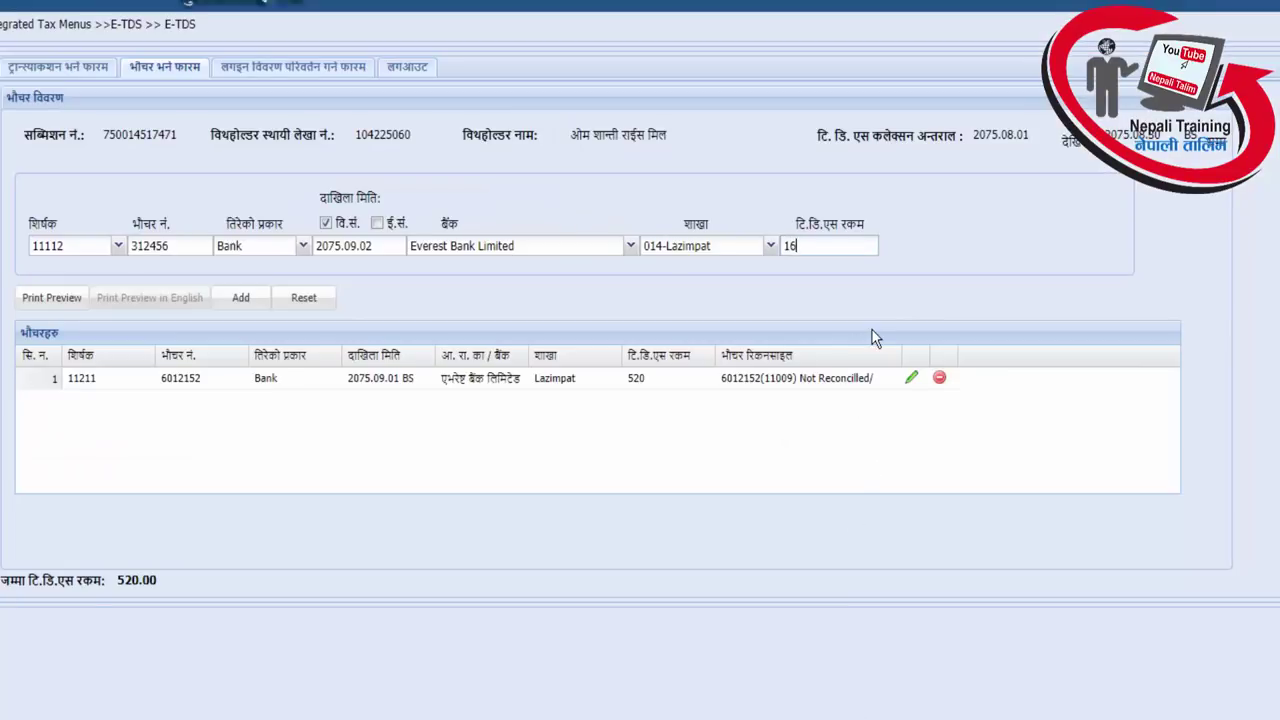
pyautogui.click(237, 300)
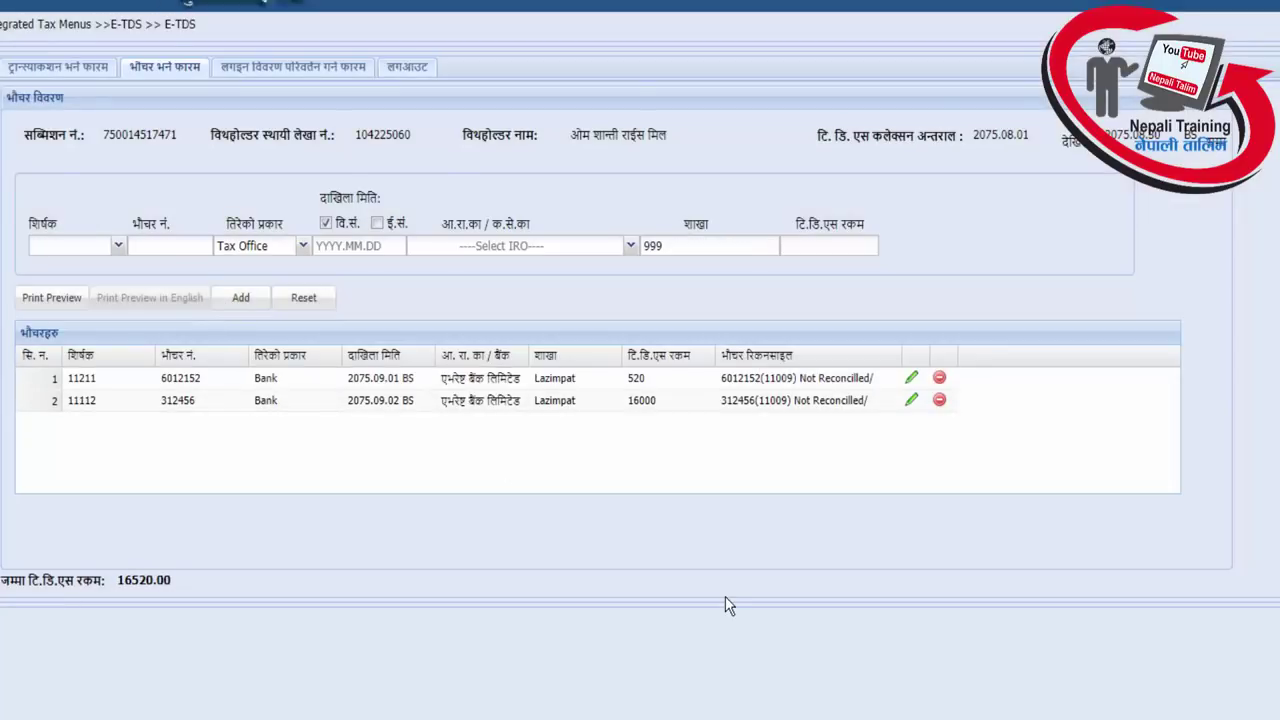
pyautogui.hotkey('alt', 'Tab')
pyautogui.click(712, 633)
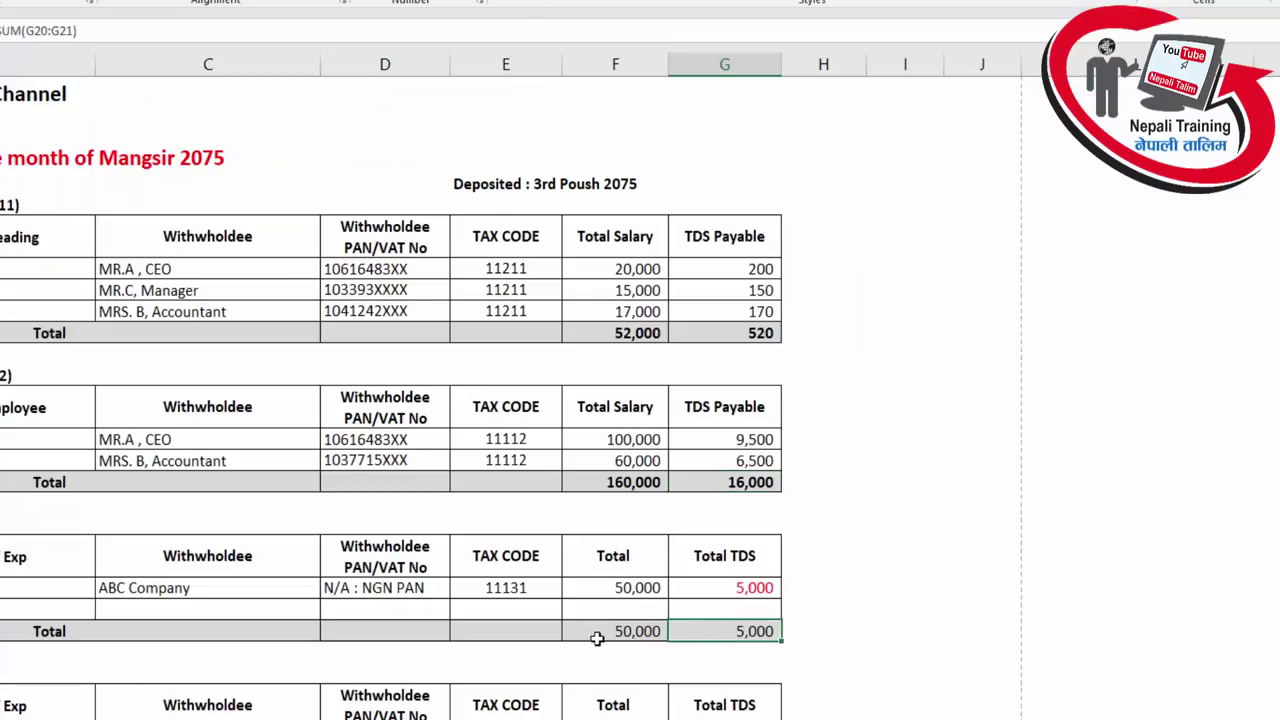
# Start a Bank voucher under heading 11131 and enter its 2075 deposit date.
pyautogui.hotkey('alt', 'Tab')
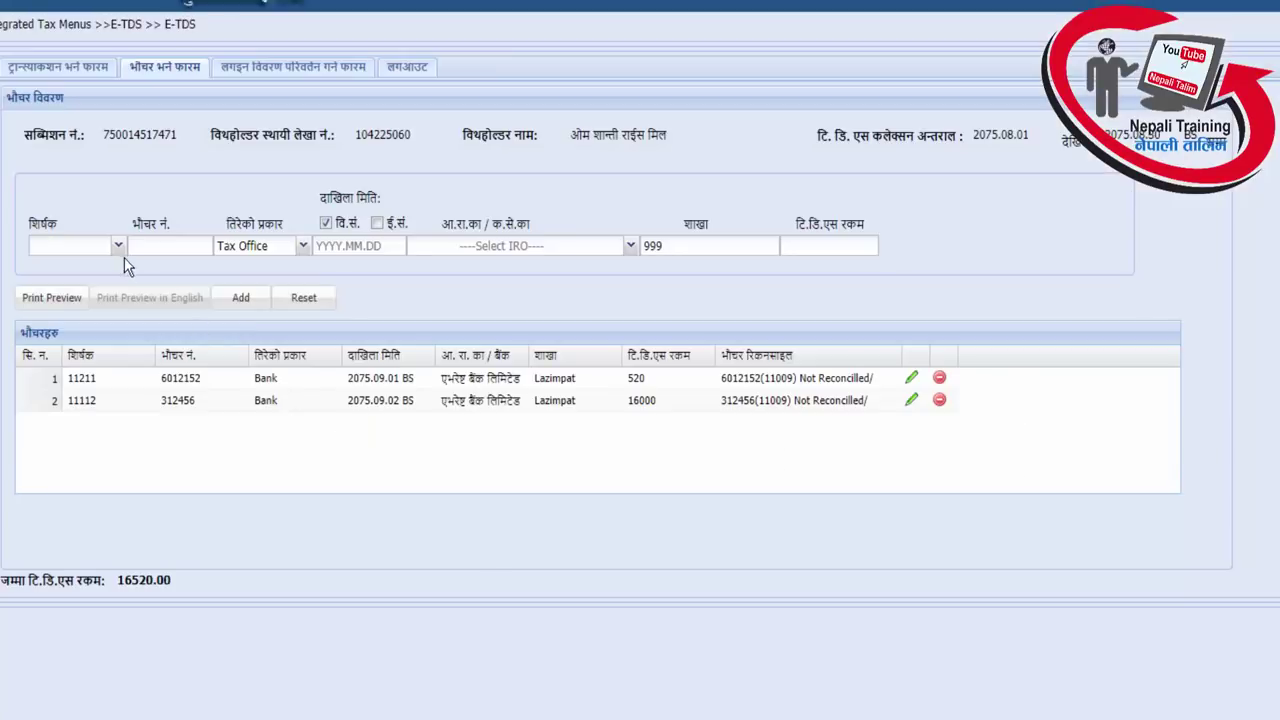
pyautogui.click(119, 247)
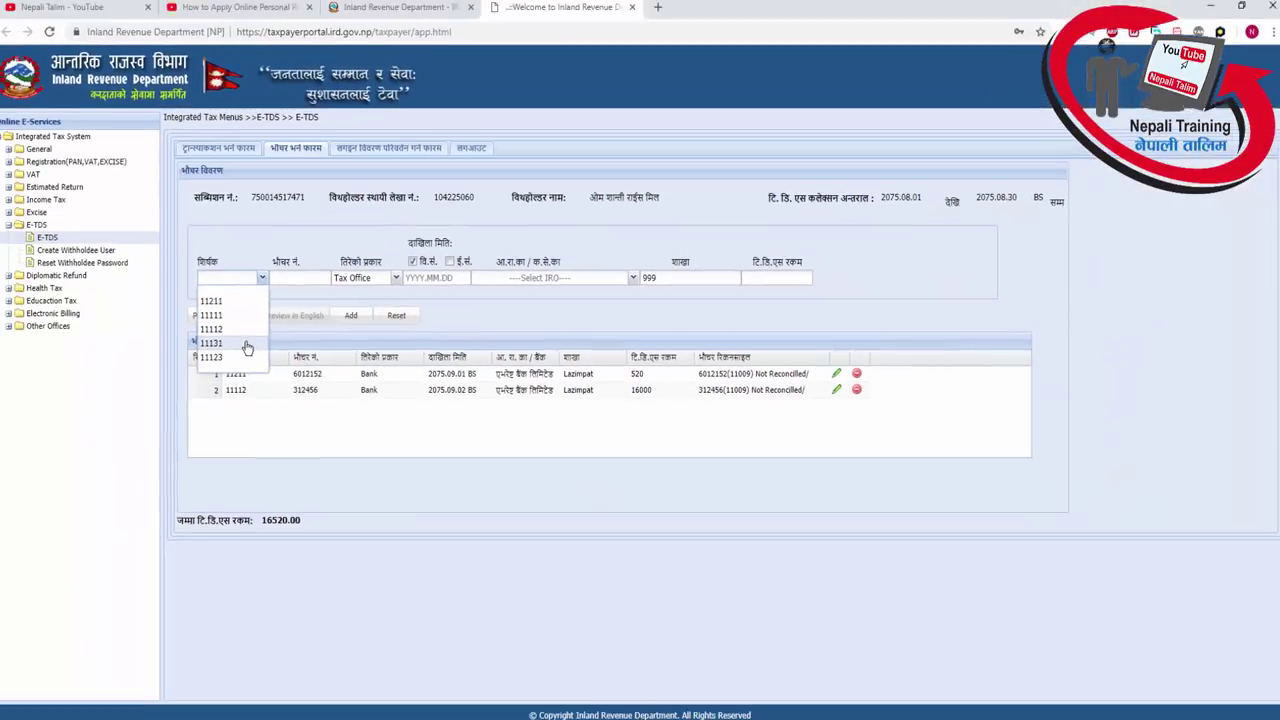
pyautogui.click(50, 352)
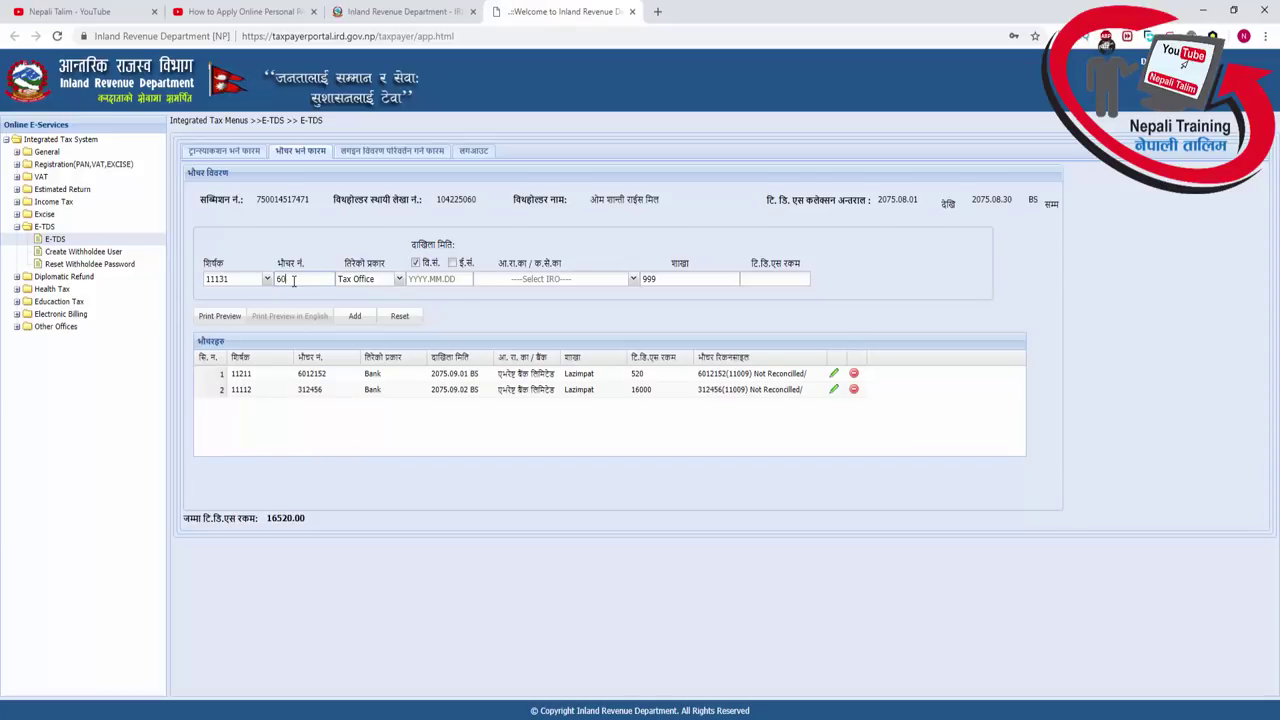
pyautogui.click(386, 281)
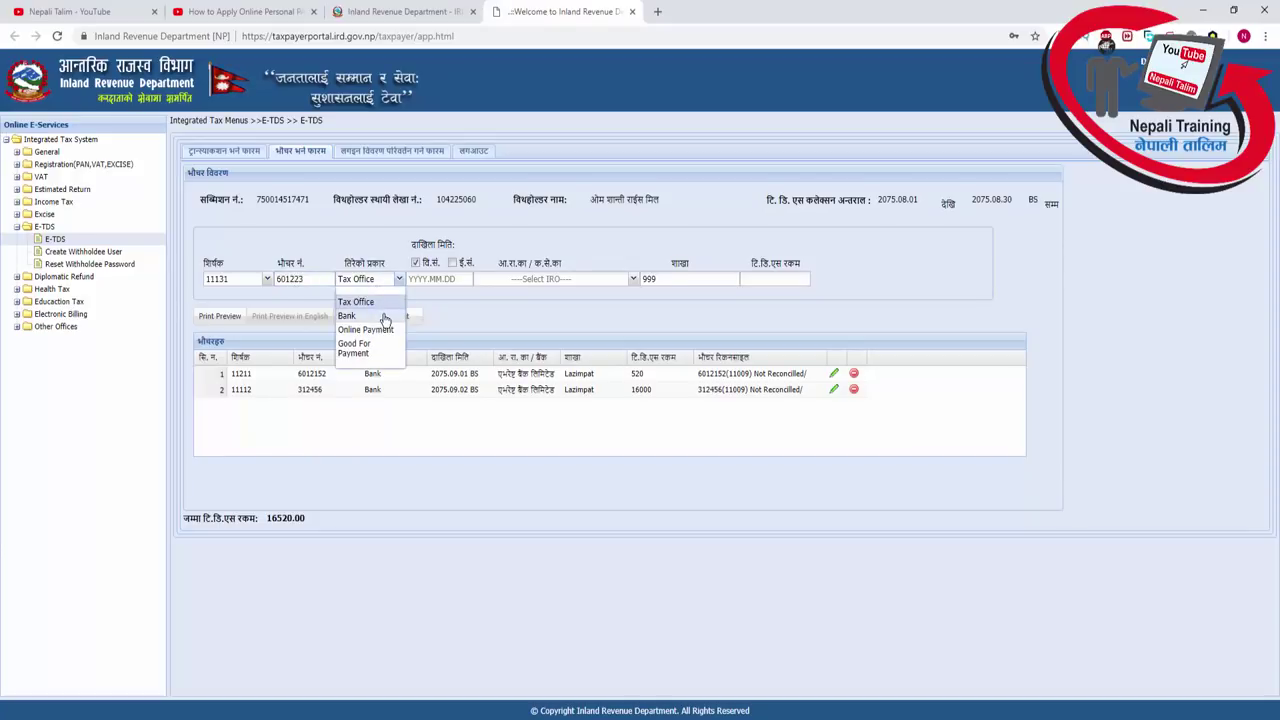
pyautogui.click(382, 309)
pyautogui.click(434, 280)
pyautogui.write('2075.09.01')
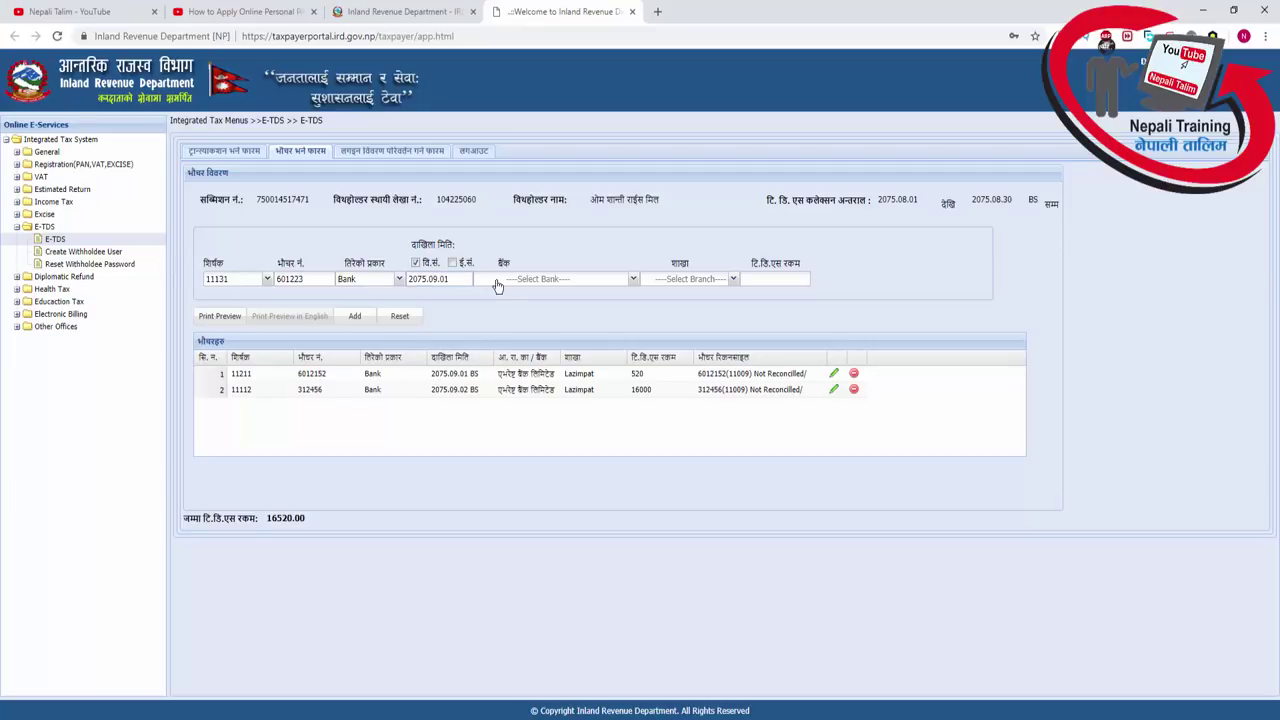
# Choose Everest Bank Limited, 014-Lazimpat, enter 5000 and add the rental TDS voucher.
pyautogui.click(497, 283)
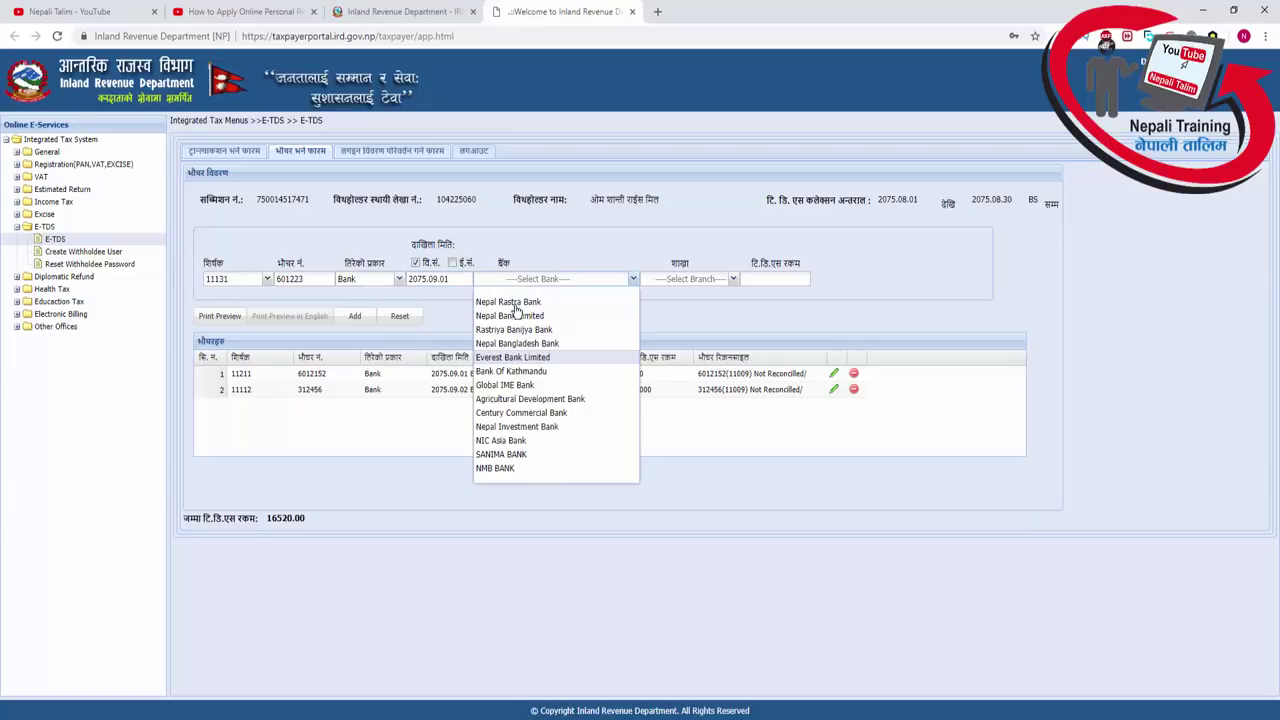
pyautogui.click(537, 360)
pyautogui.click(688, 279)
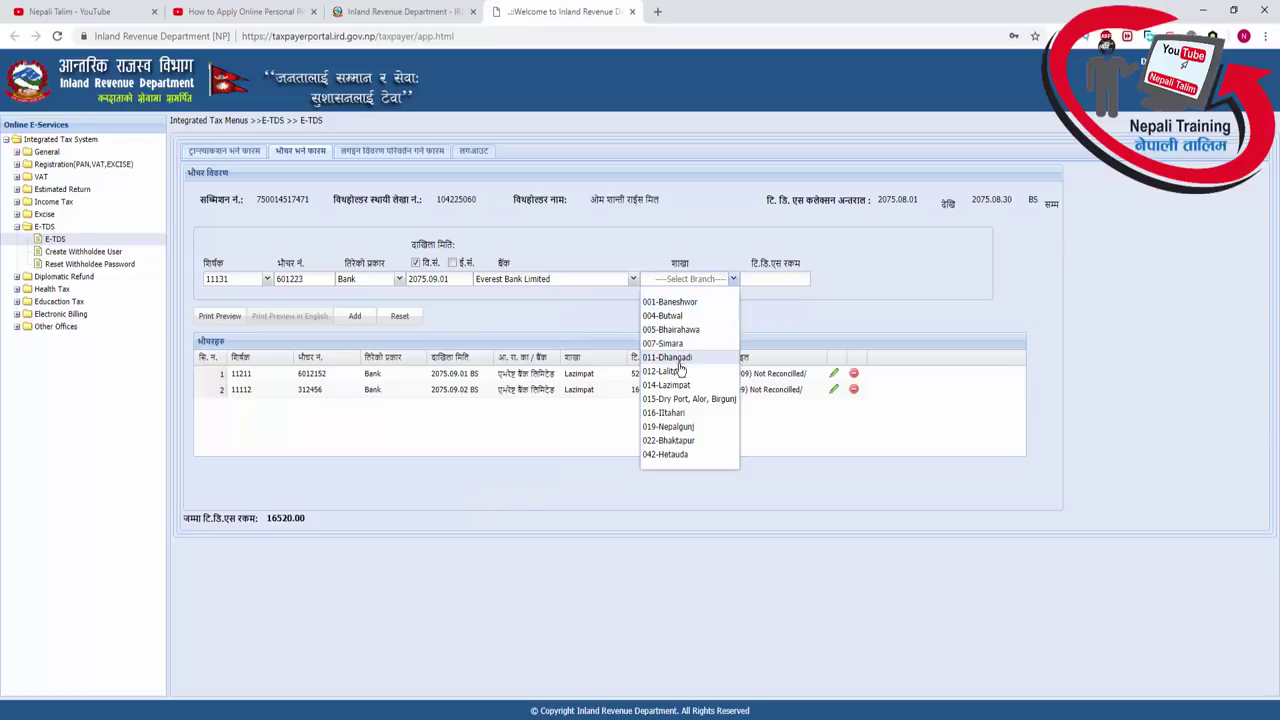
pyautogui.click(689, 385)
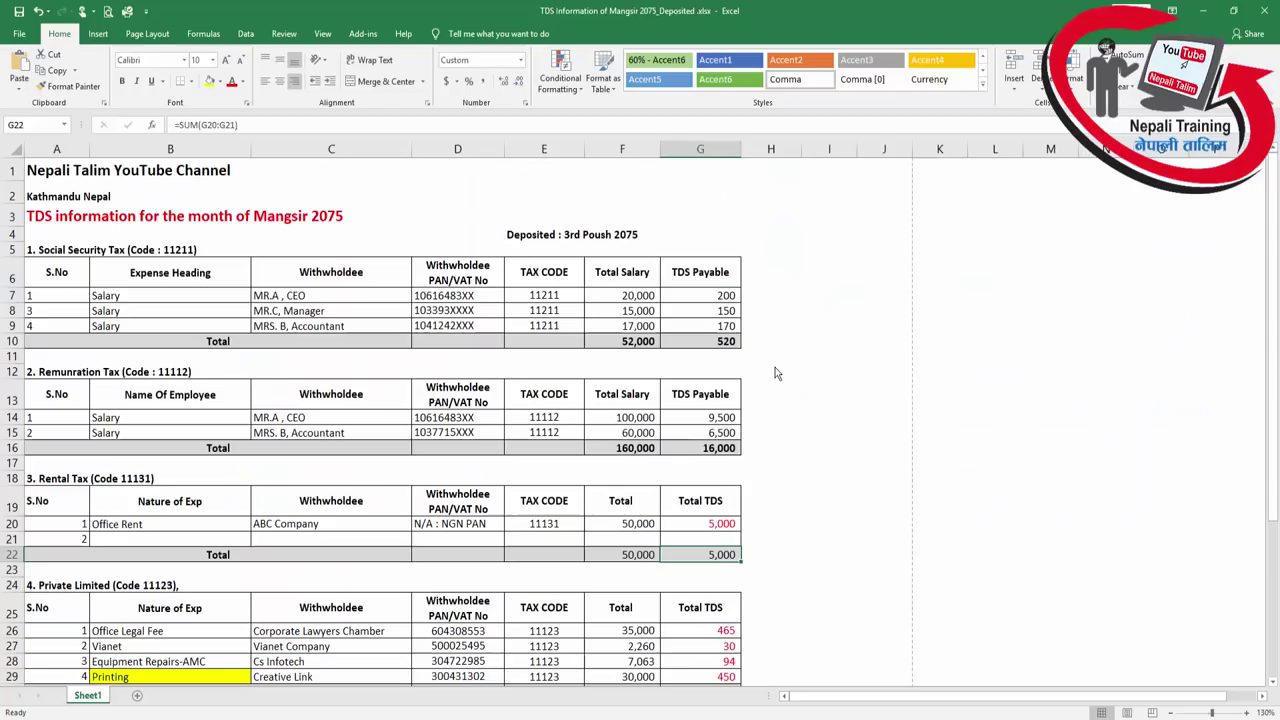
pyautogui.hotkey('alt', 'Tab')
pyautogui.hotkey('alt', 'Tab')
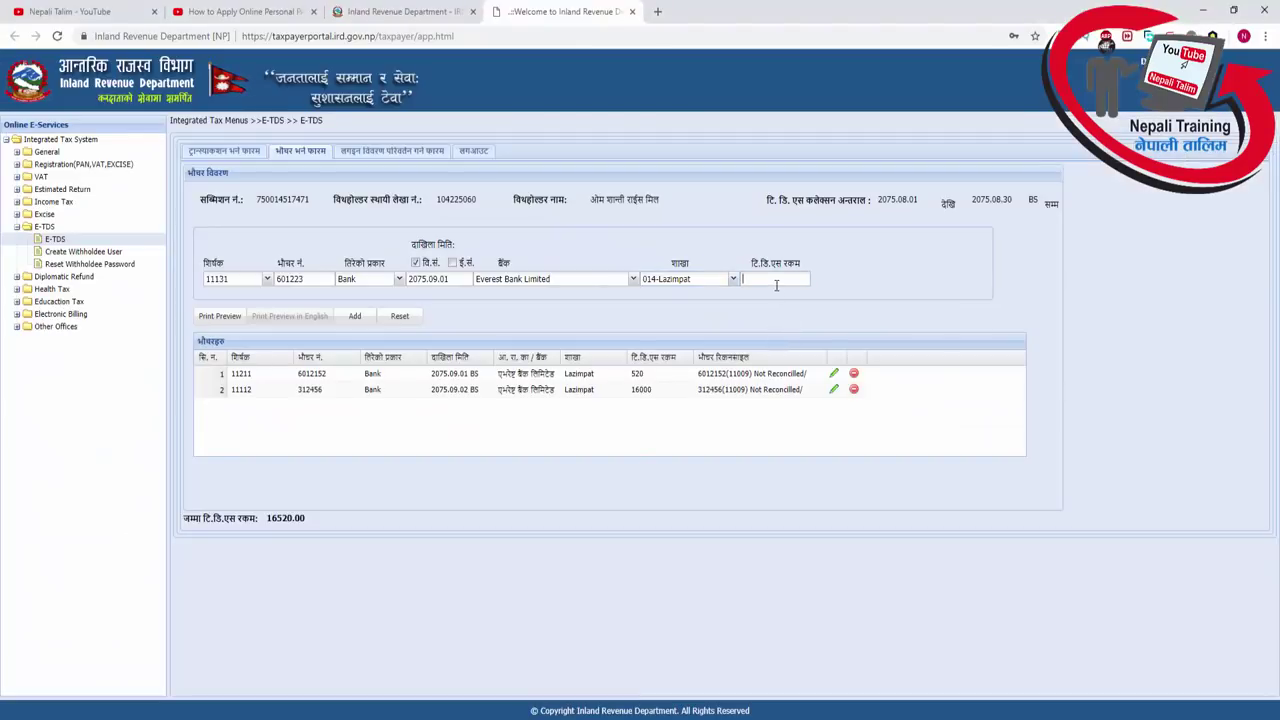
pyautogui.click(776, 285)
pyautogui.write('5000')
pyautogui.click(355, 316)
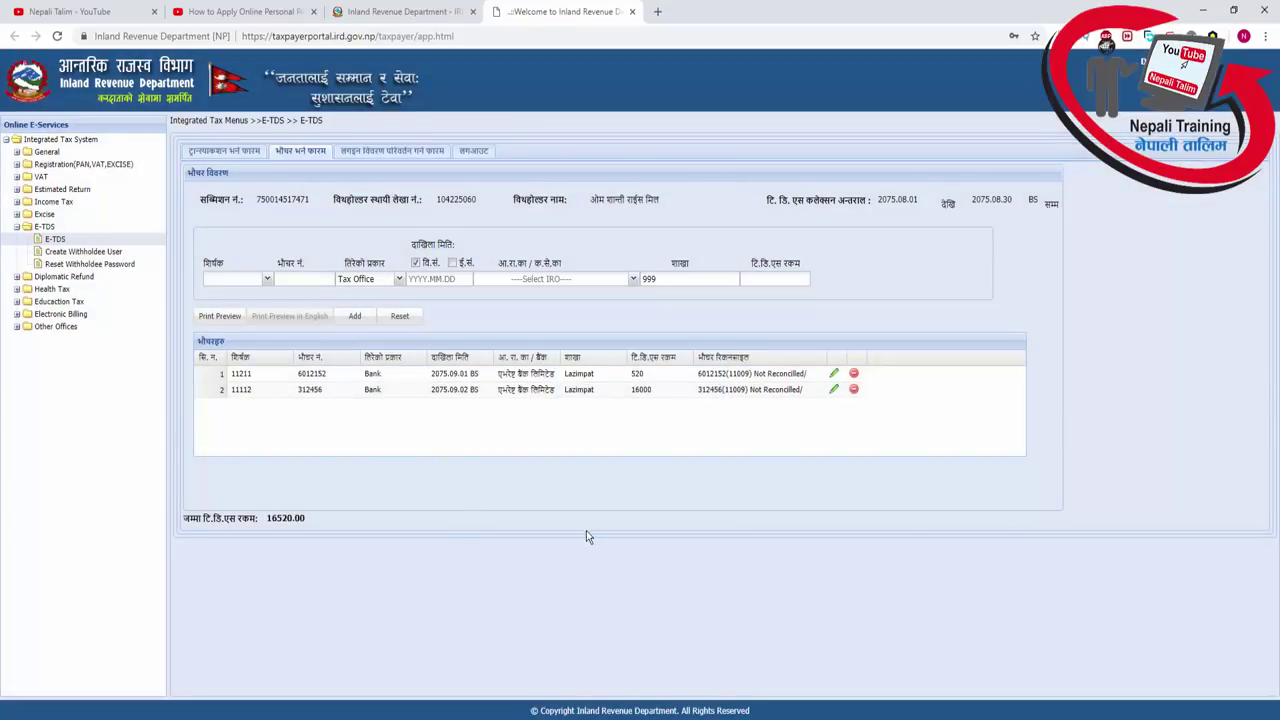
# Check the 1,039 Private Limited total in G30 and the 25,559 grand total in Excel.
pyautogui.hotkey('alt', 'Tab')
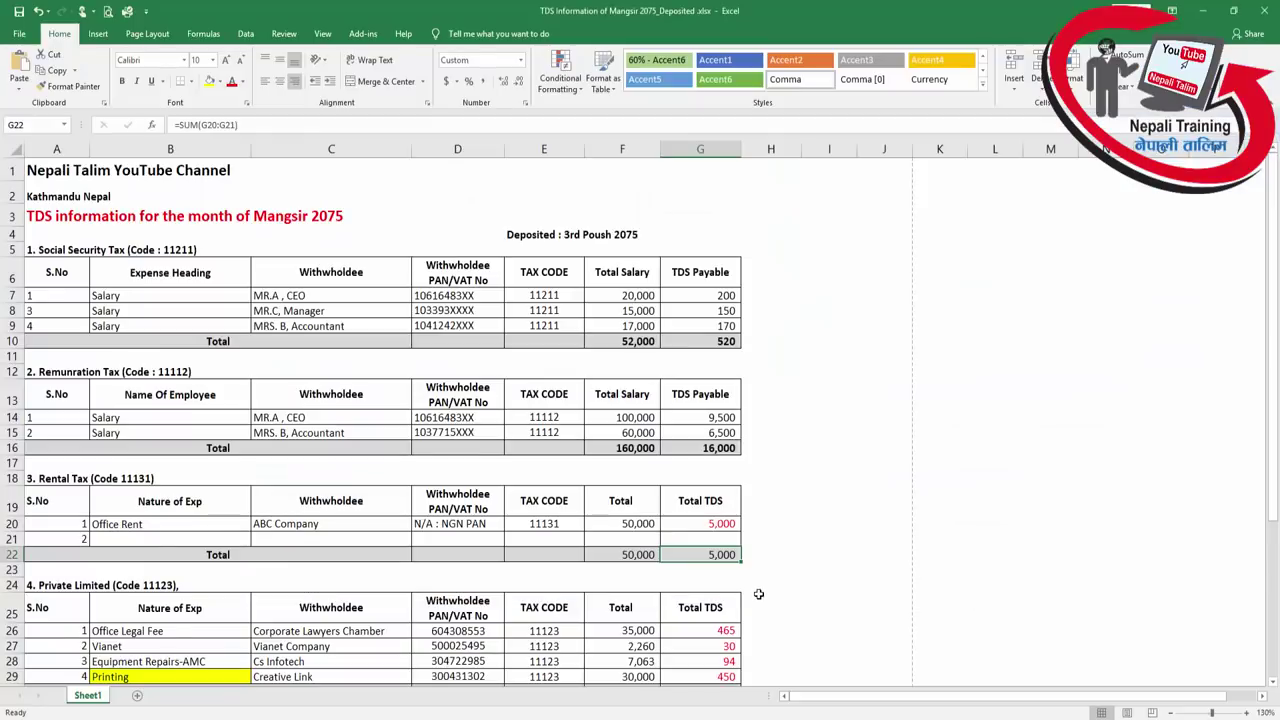
pyautogui.press('Down')
pyautogui.press('Down')
pyautogui.press('Down')
pyautogui.press('Down')
pyautogui.press('Down')
pyautogui.press('Down')
pyautogui.press('Down')
pyautogui.press('Down')
pyautogui.press('Down')
pyautogui.press('Down')
pyautogui.press('Down')
pyautogui.press('Down')
pyautogui.press('Down')
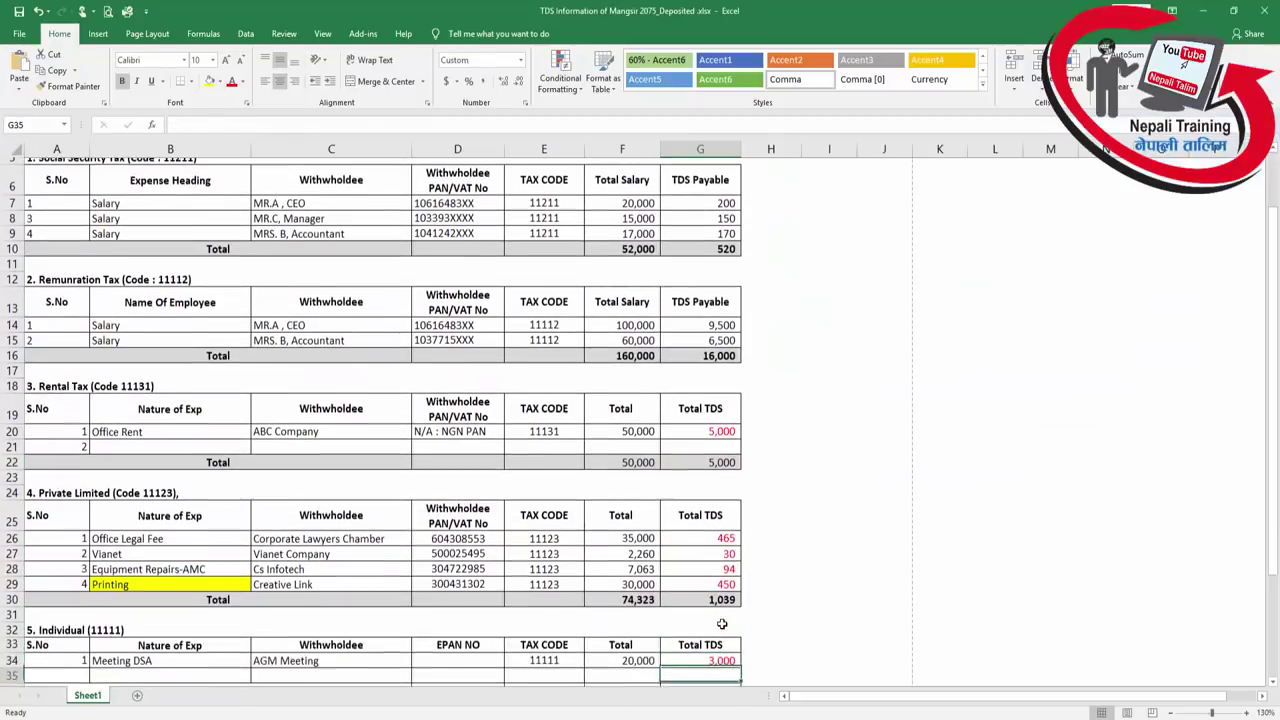
pyautogui.press('Up')
pyautogui.press('Up')
pyautogui.press('Up')
pyautogui.press('Up')
pyautogui.press('Up')
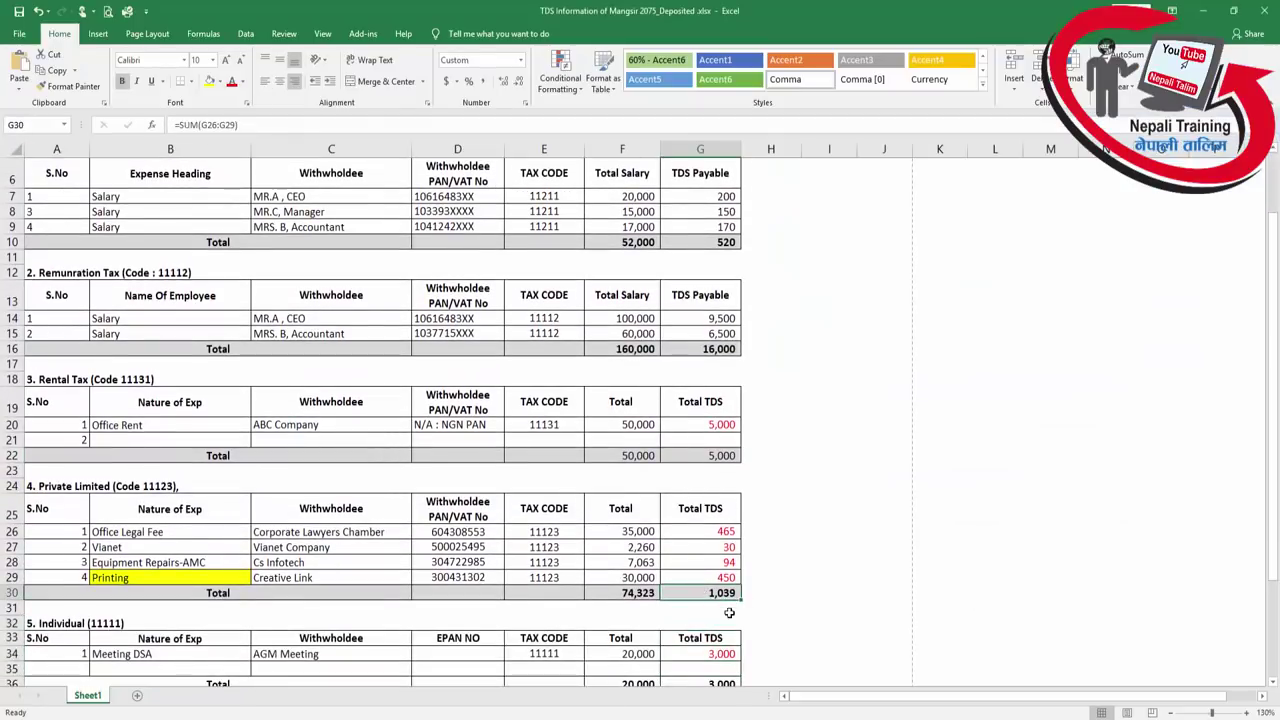
pyautogui.scroll(-10, 720, 575)
pyautogui.click(718, 198)
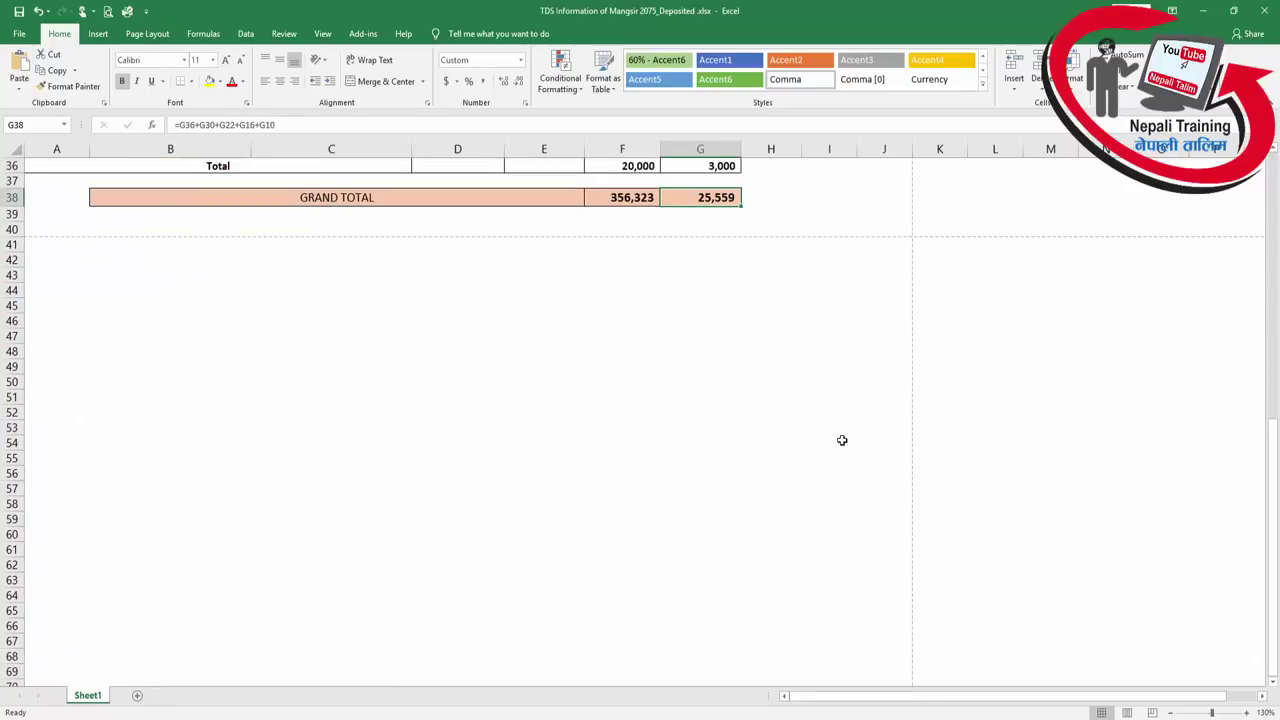
pyautogui.press('Up')
pyautogui.press('Up')
pyautogui.press('Up')
pyautogui.press('Up')
pyautogui.press('Up')
pyautogui.press('Up')
pyautogui.press('Up')
pyautogui.press('Up')
pyautogui.press('Up')
pyautogui.press('Up')
pyautogui.press('Up')
pyautogui.press('Up')
pyautogui.press('Up')
pyautogui.press('Up')
pyautogui.press('Up')
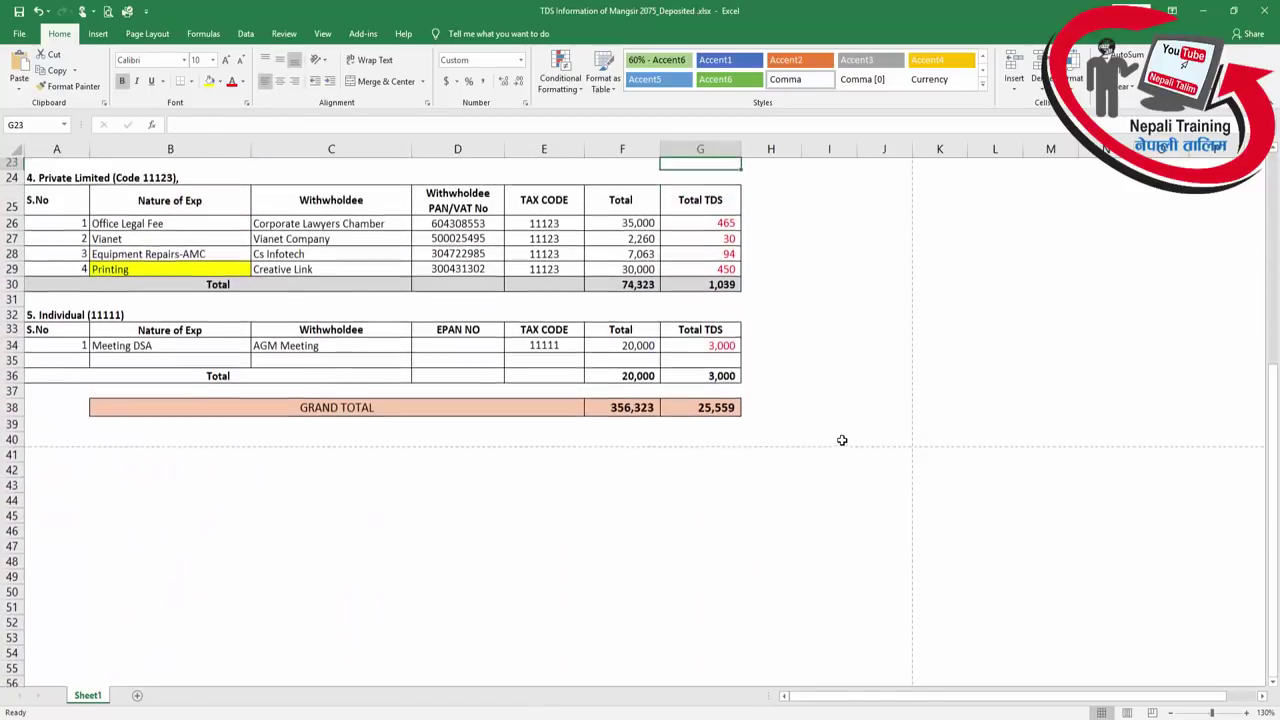
pyautogui.press('Up')
pyautogui.press('Up')
pyautogui.click(724, 319)
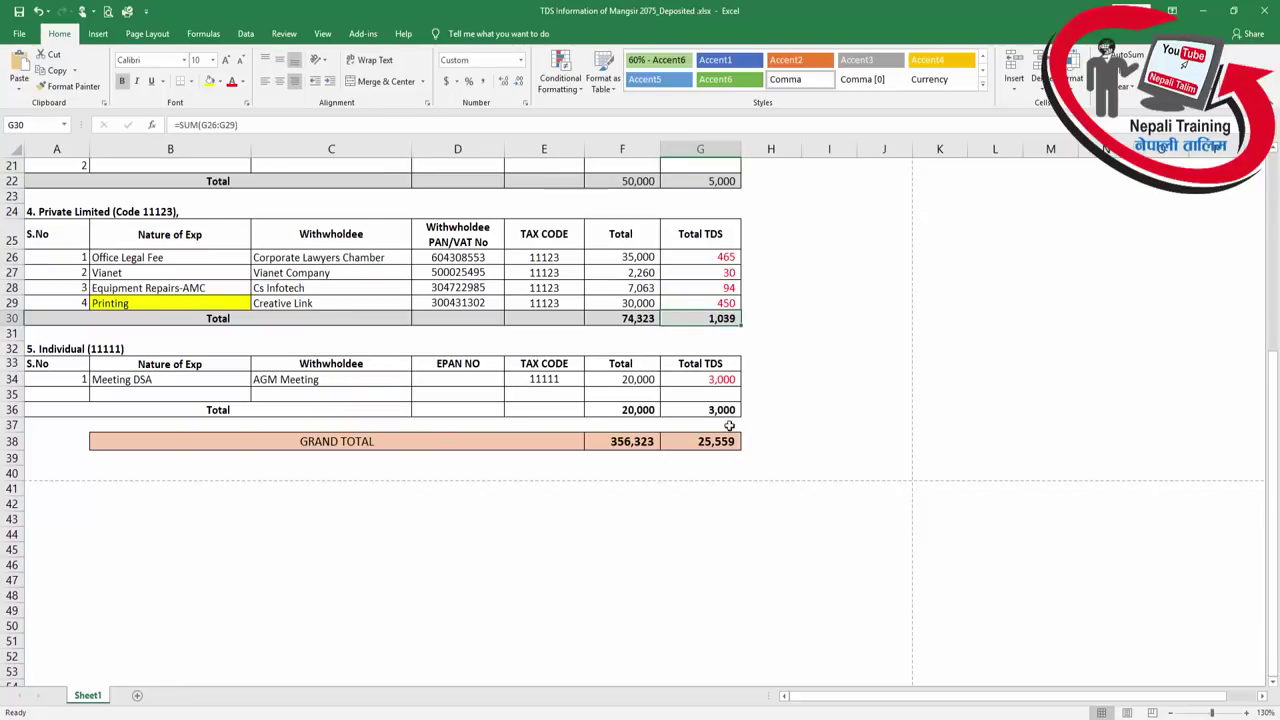
pyautogui.hotkey('alt', 'Tab')
pyautogui.click(266, 280)
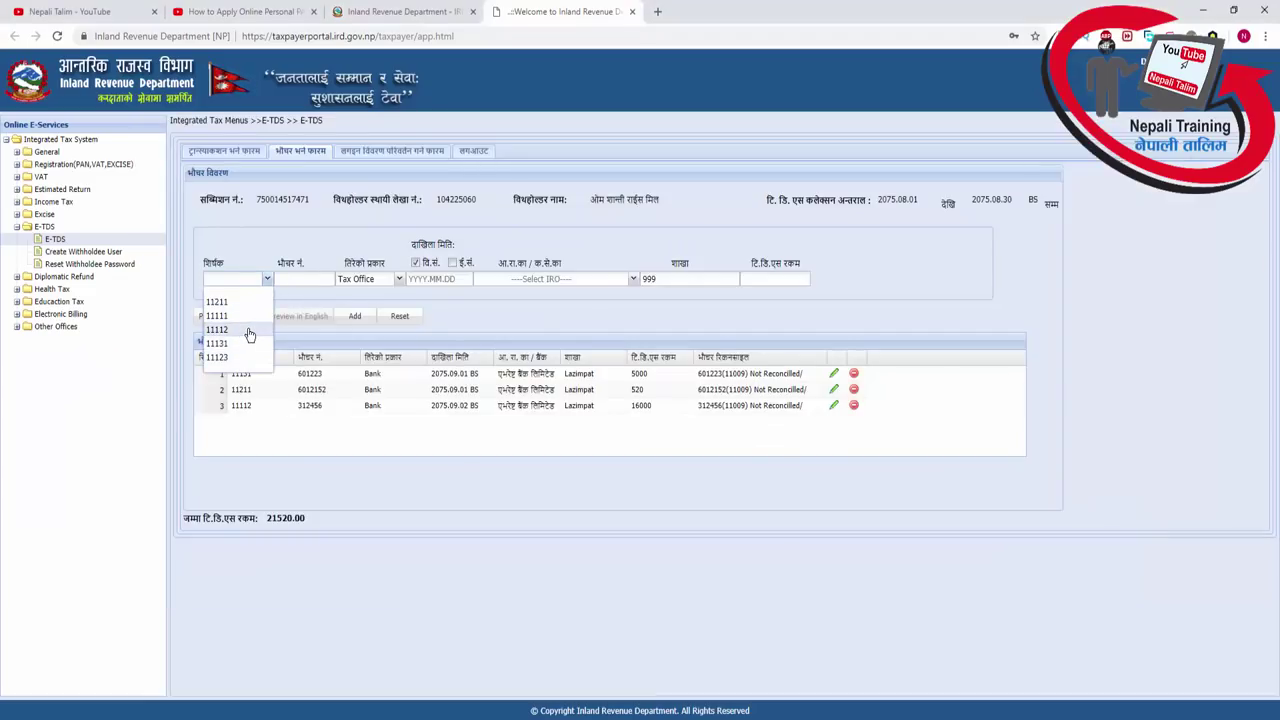
# Pick heading 11123, set payment type to Bank and enter deposit date 2075.09.01.
pyautogui.hotkey('alt', 'Tab')
pyautogui.hotkey('alt', 'Tab')
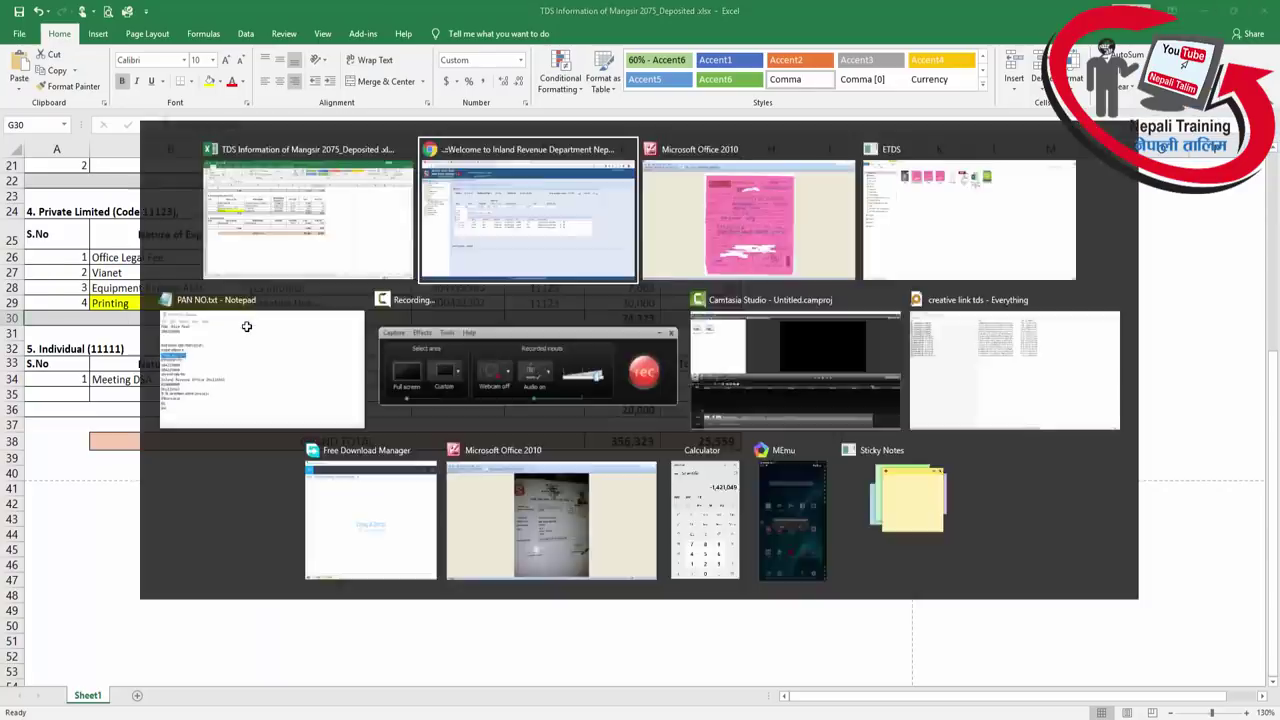
pyautogui.click(239, 358)
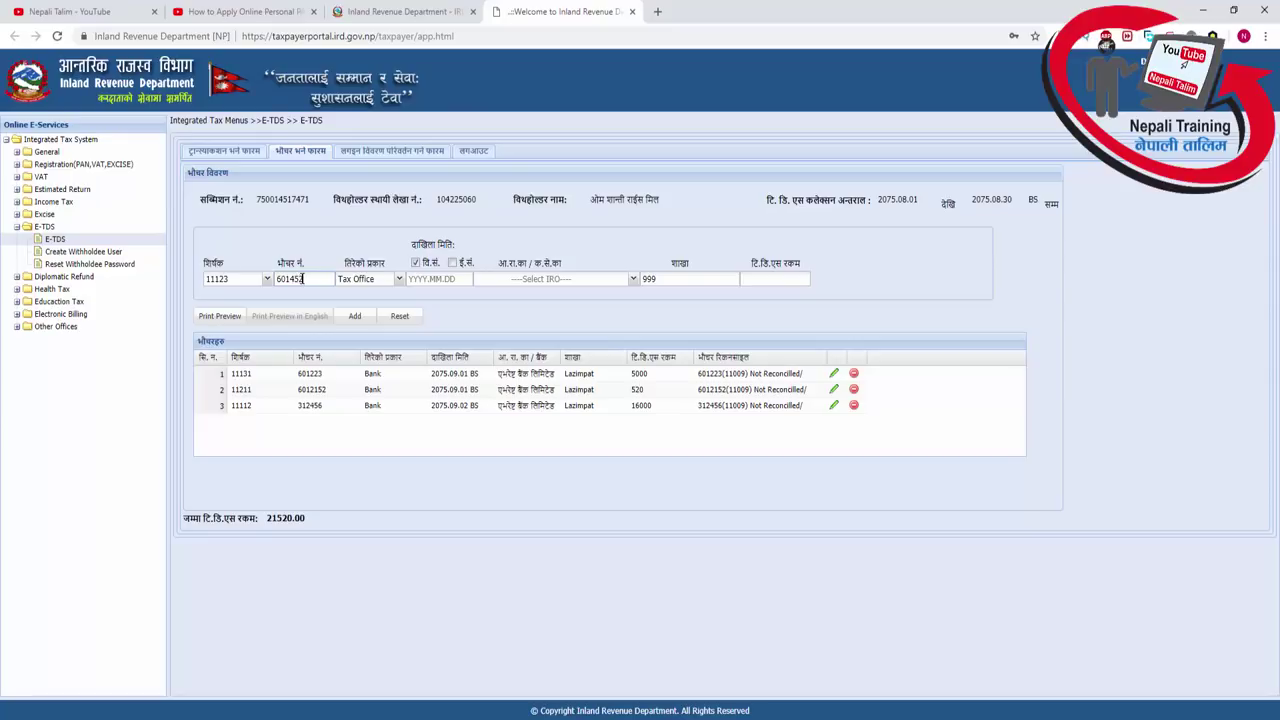
pyautogui.click(360, 280)
pyautogui.click(365, 315)
pyautogui.click(445, 280)
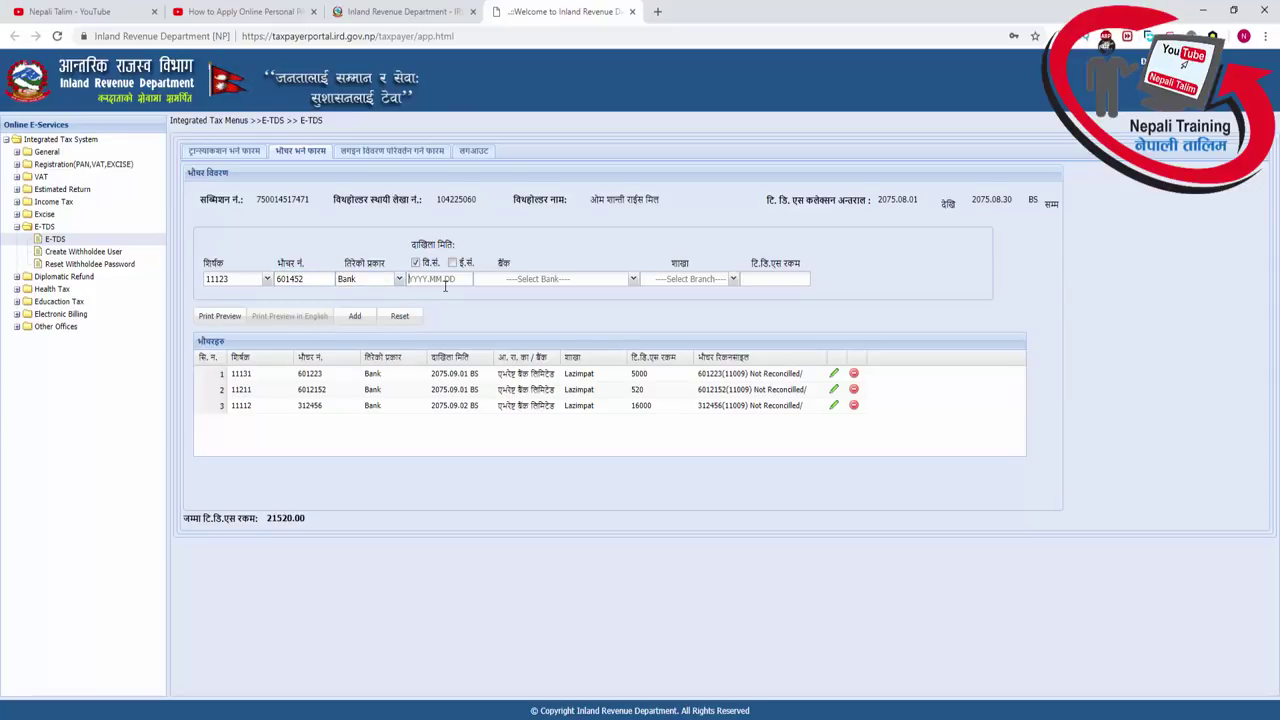
pyautogui.write('2075.09.01')
# Choose Everest Bank Limited, 014-Lazimpat, verify 1039 in Excel and add the voucher.
pyautogui.click(525, 280)
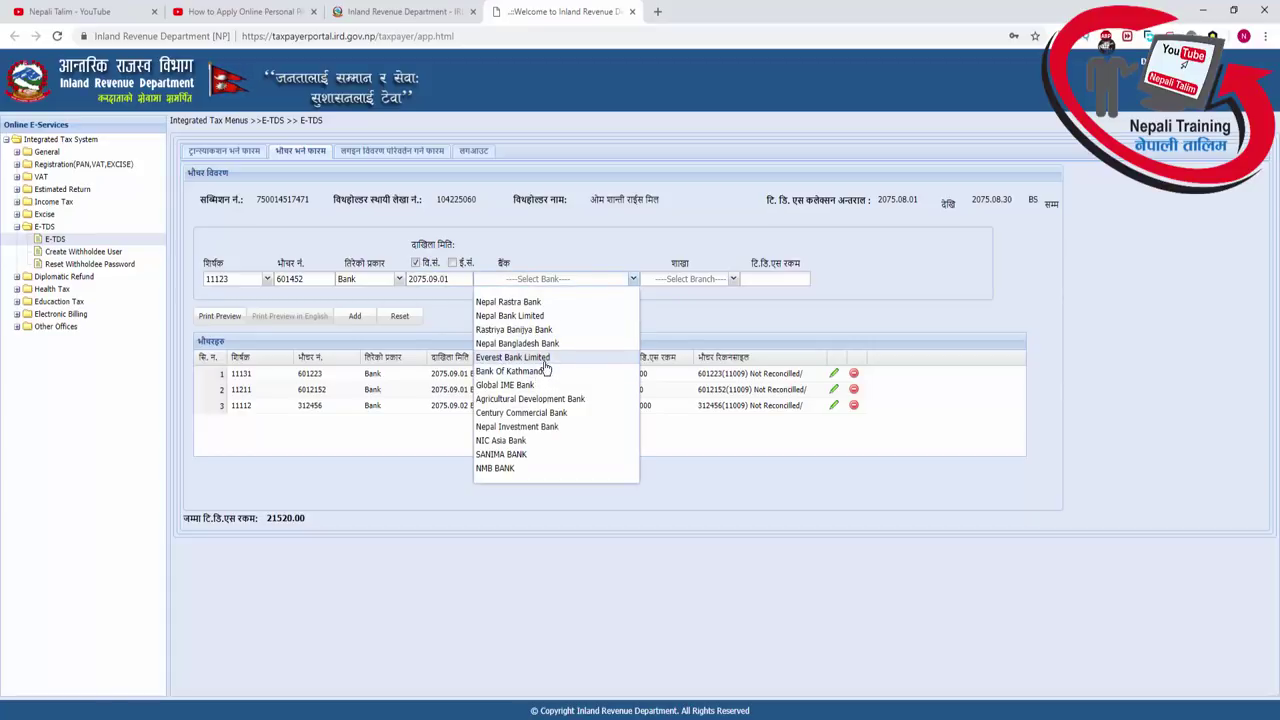
pyautogui.click(543, 357)
pyautogui.click(680, 281)
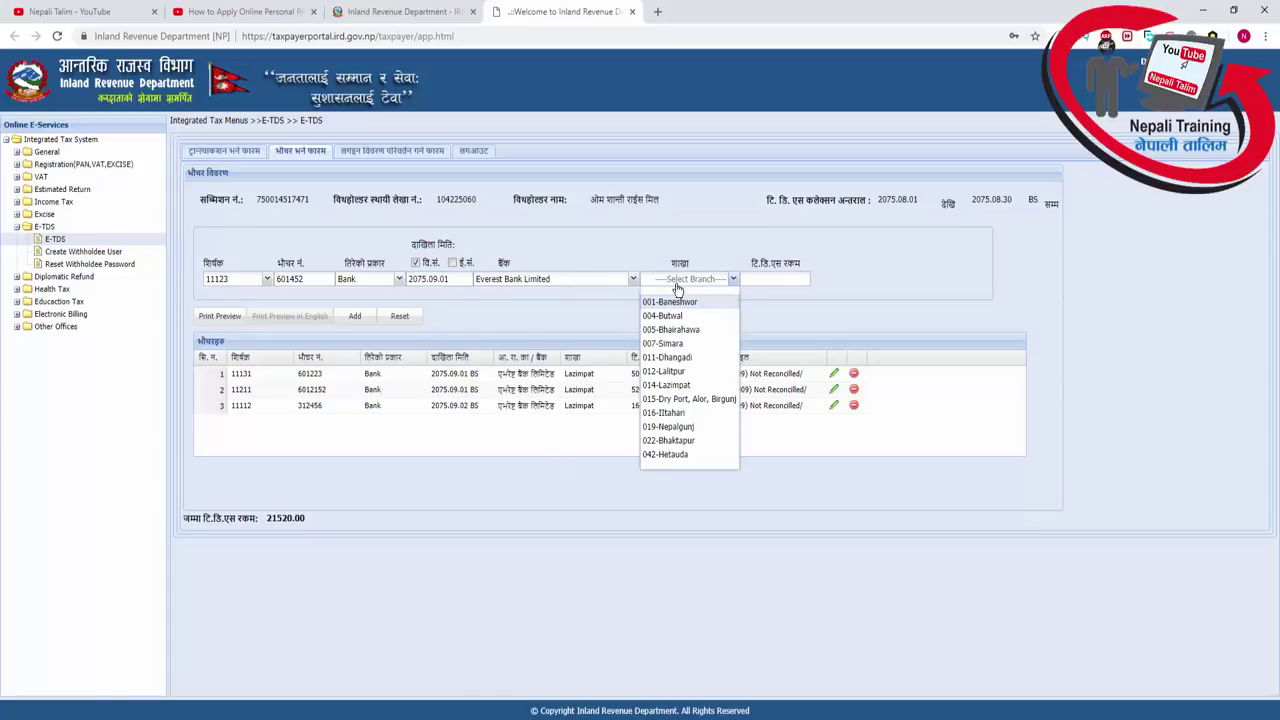
pyautogui.click(688, 386)
pyautogui.hotkey('alt', 'Tab')
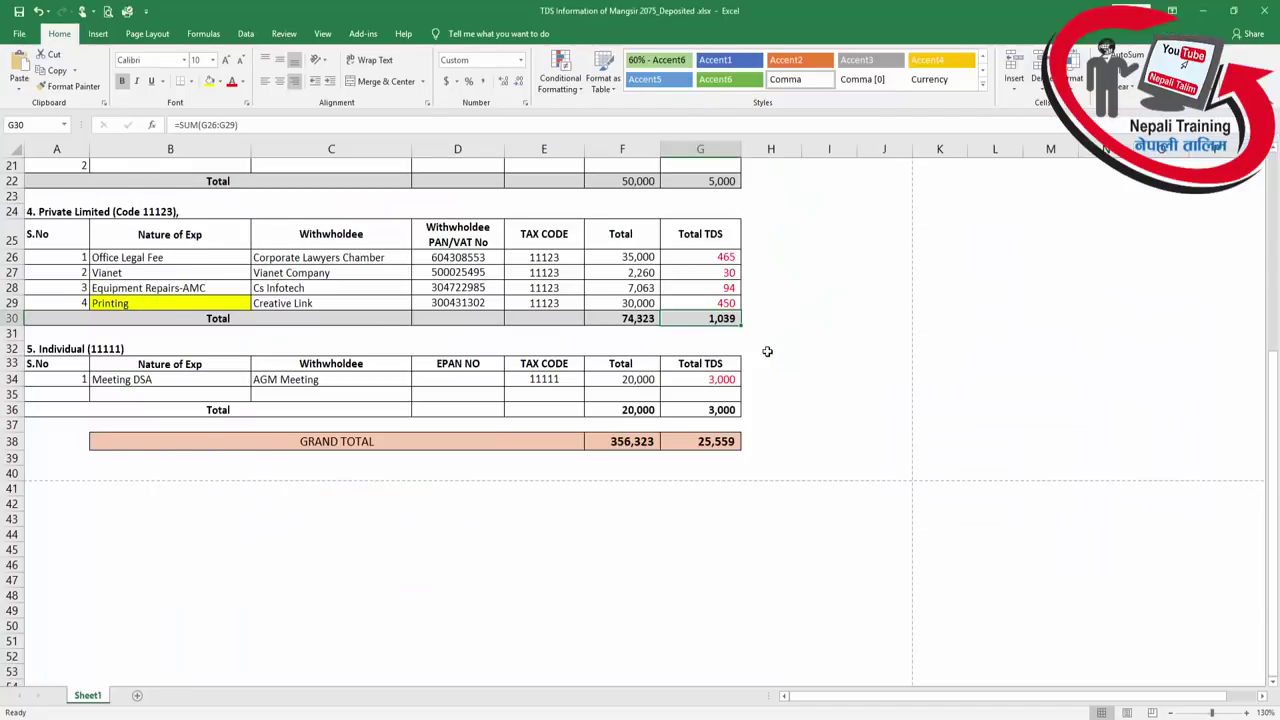
pyautogui.hotkey('alt', 'Tab')
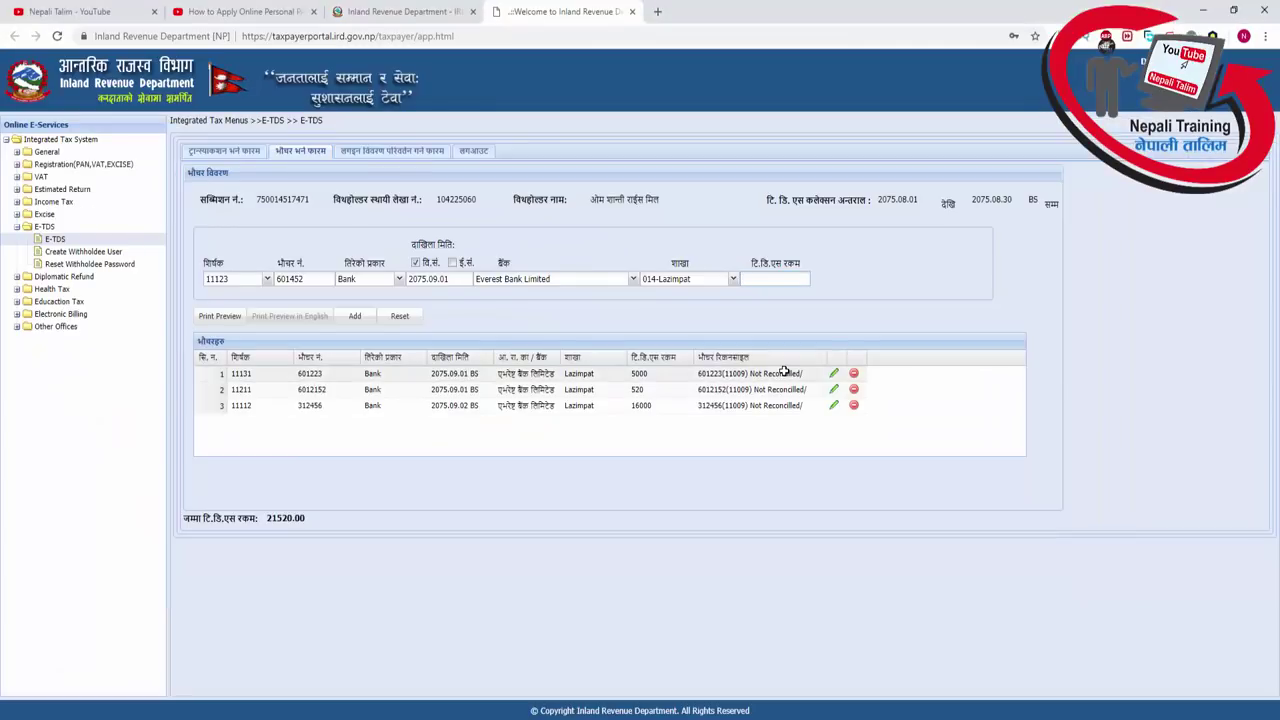
pyautogui.hotkey('alt', 'Tab')
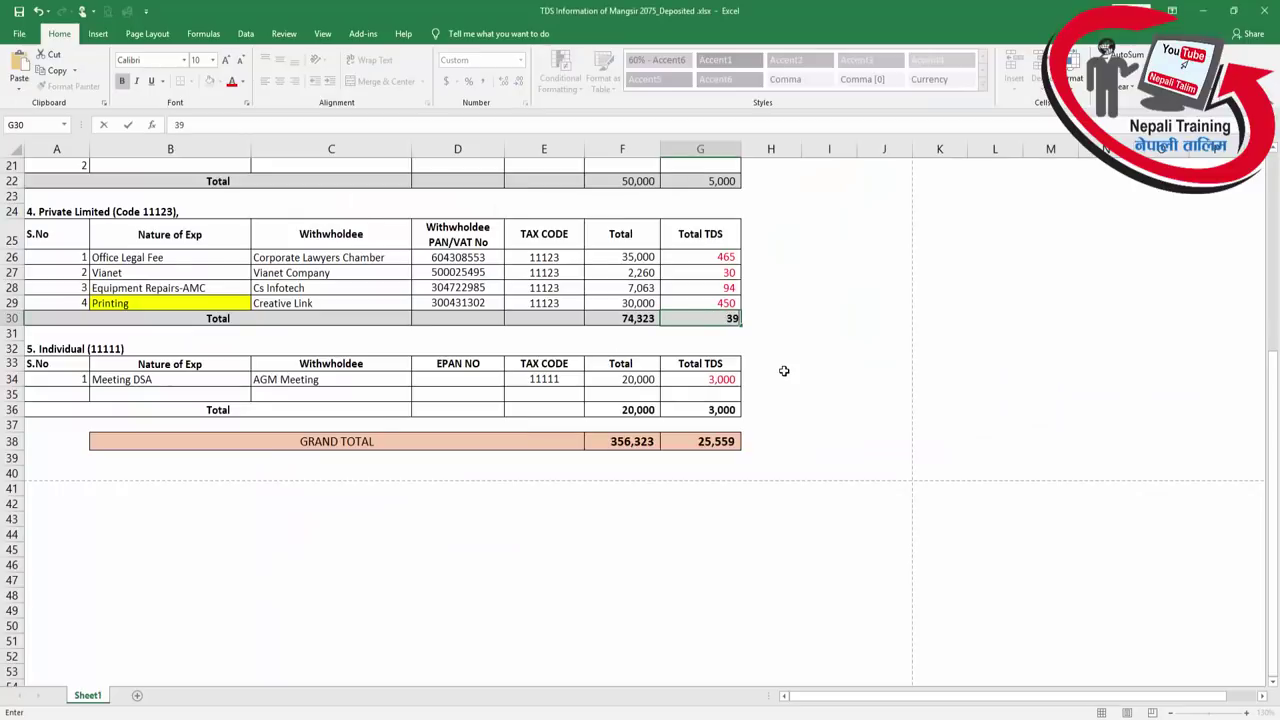
pyautogui.hotkey('alt', 'Tab')
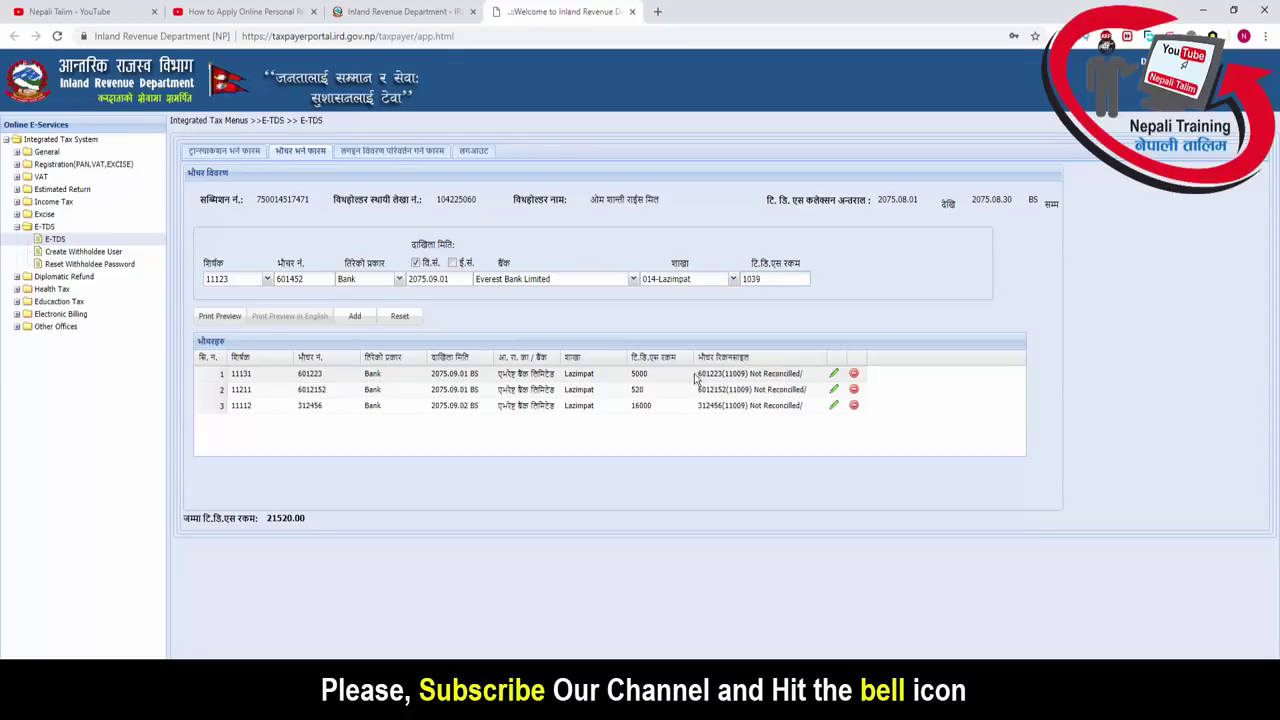
pyautogui.click(354, 318)
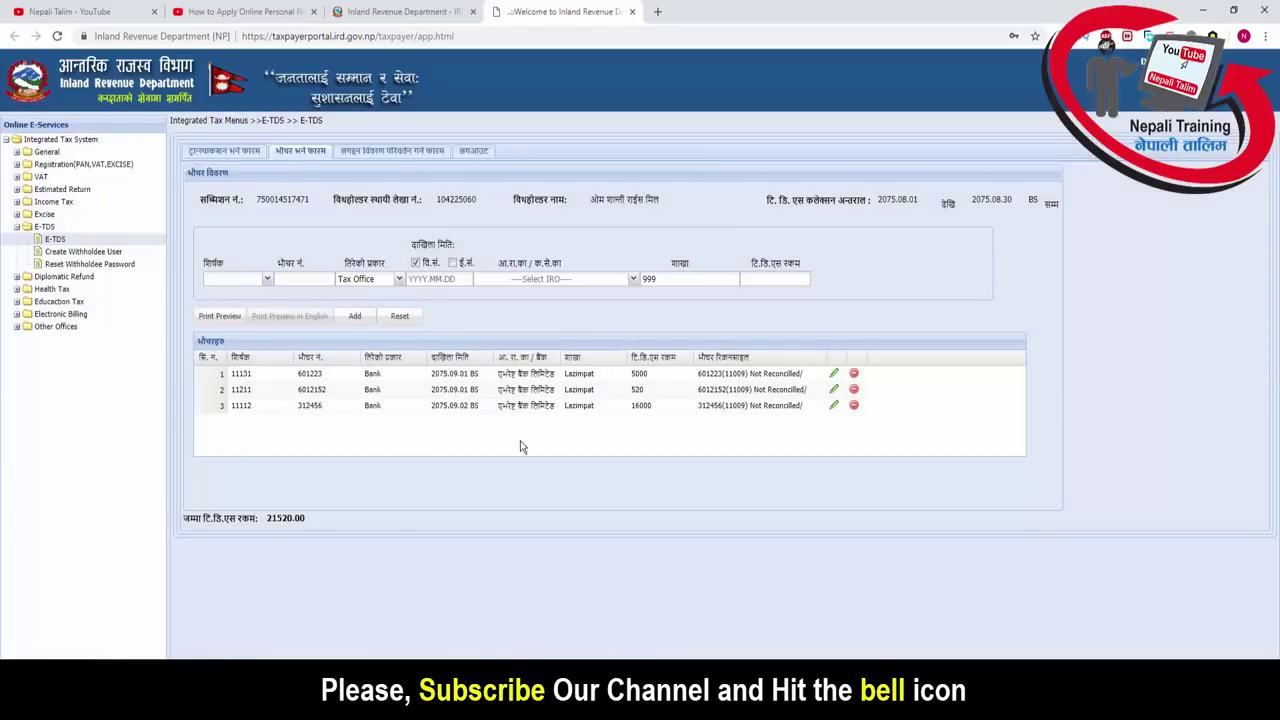
# Check the Individual TDS total of 20,000 in the Excel workbook.
pyautogui.hotkey('alt', 'Tab')
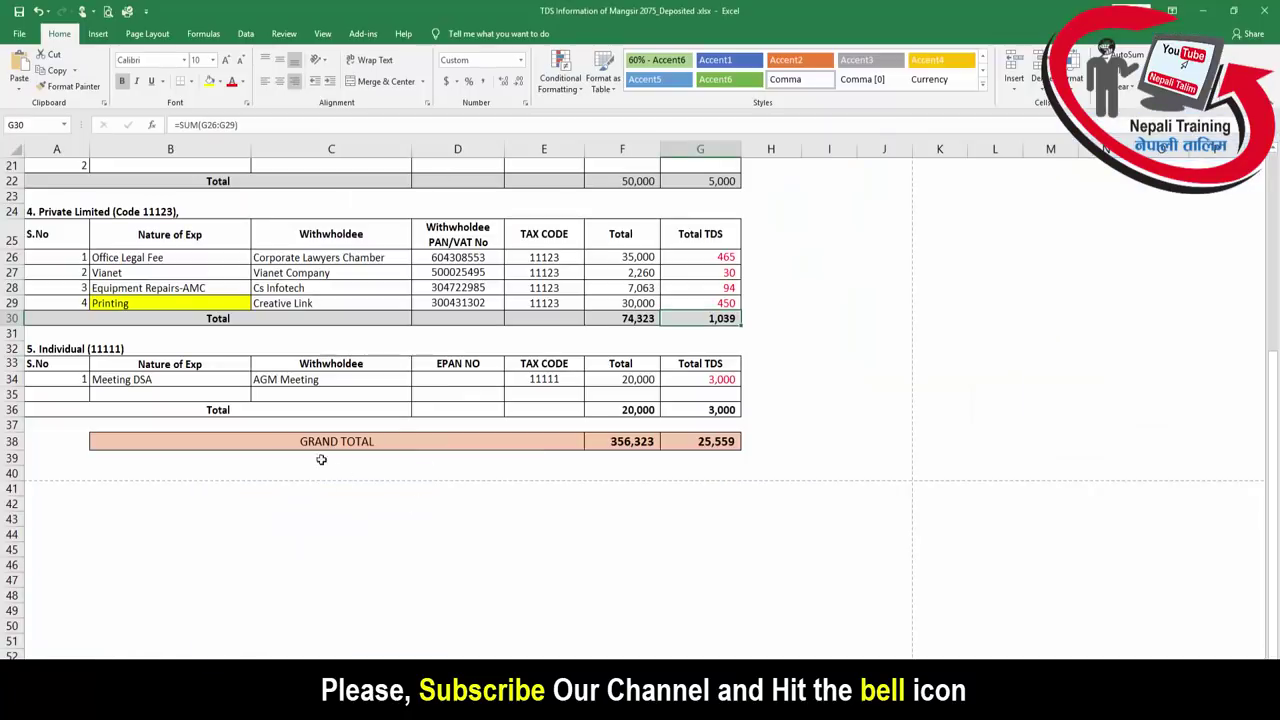
pyautogui.click(200, 380)
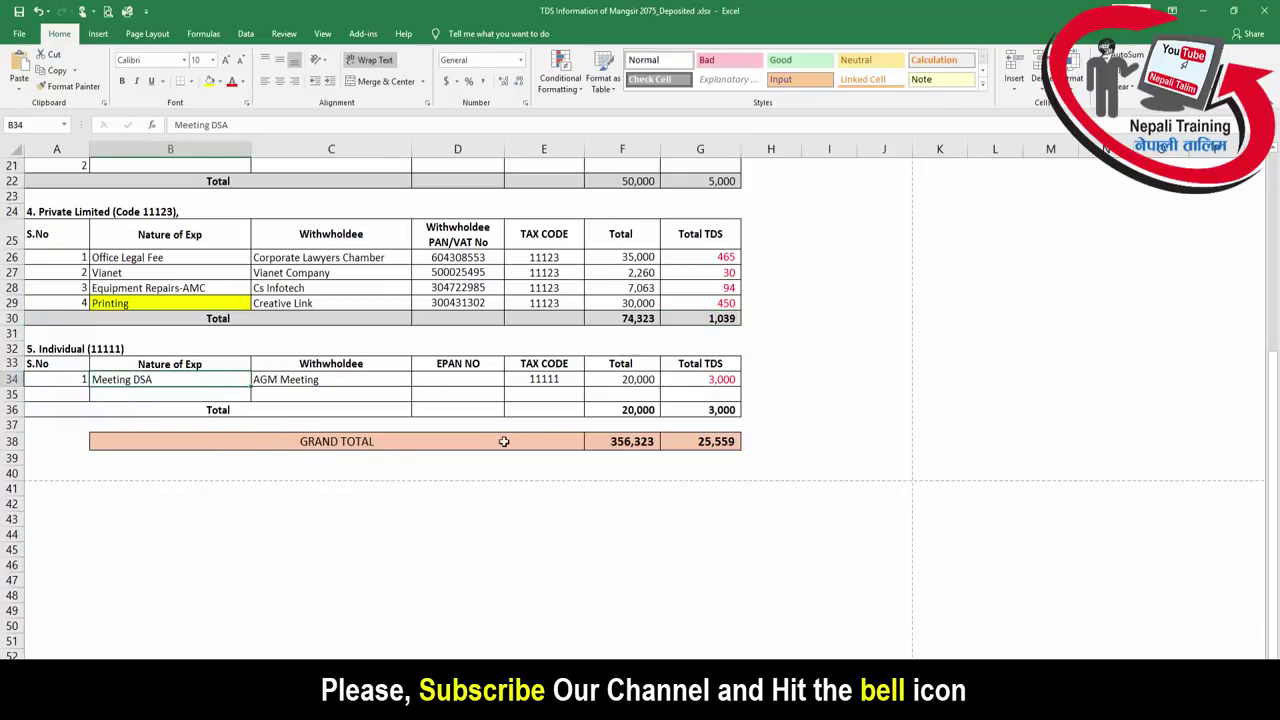
pyautogui.click(628, 410)
pyautogui.hotkey('alt', 'Tab')
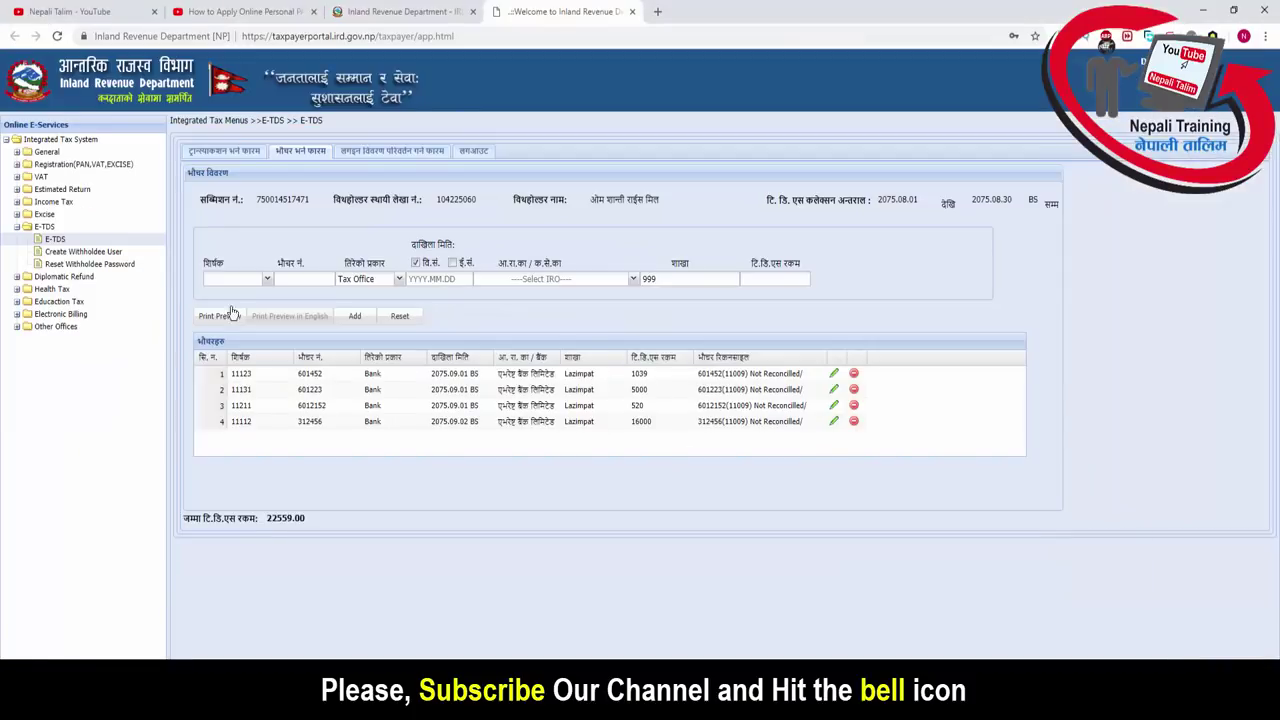
# Select heading 11111, enter the voucher number, set payment to Bank and enter the date.
pyautogui.click(267, 279)
pyautogui.click(251, 316)
pyautogui.click(301, 284)
pyautogui.write('60235')
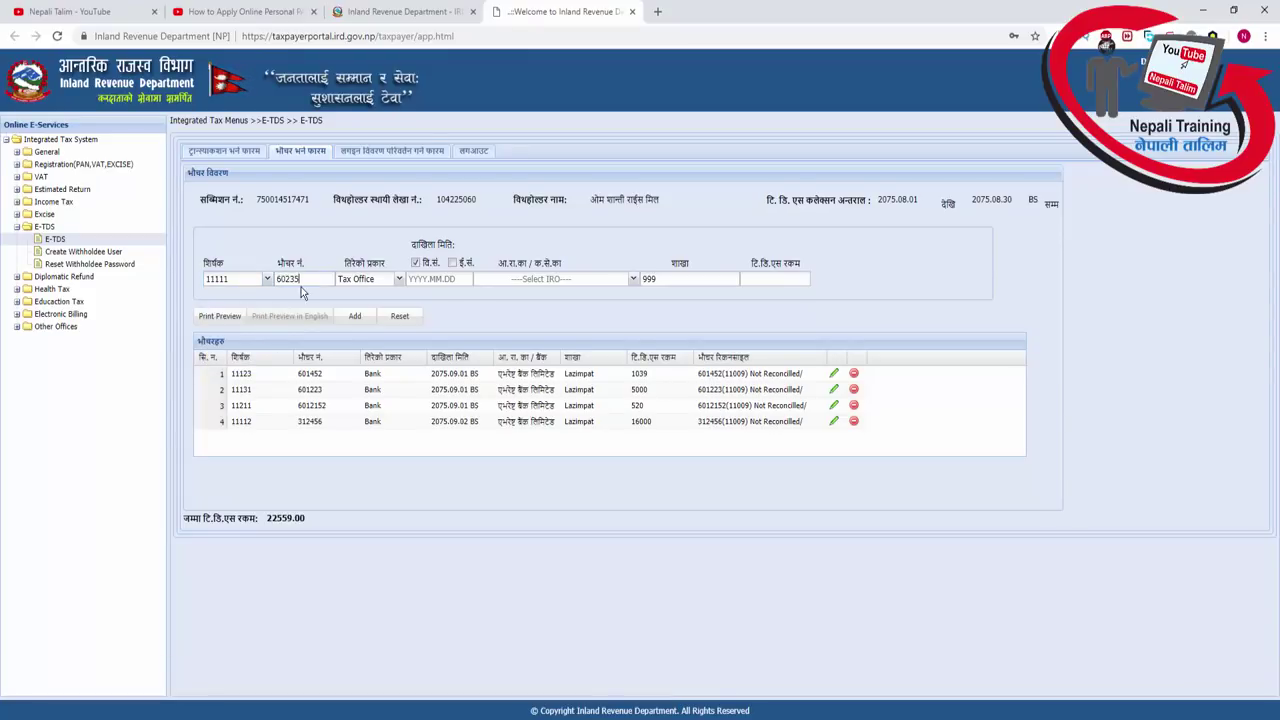
pyautogui.click(374, 281)
pyautogui.click(388, 309)
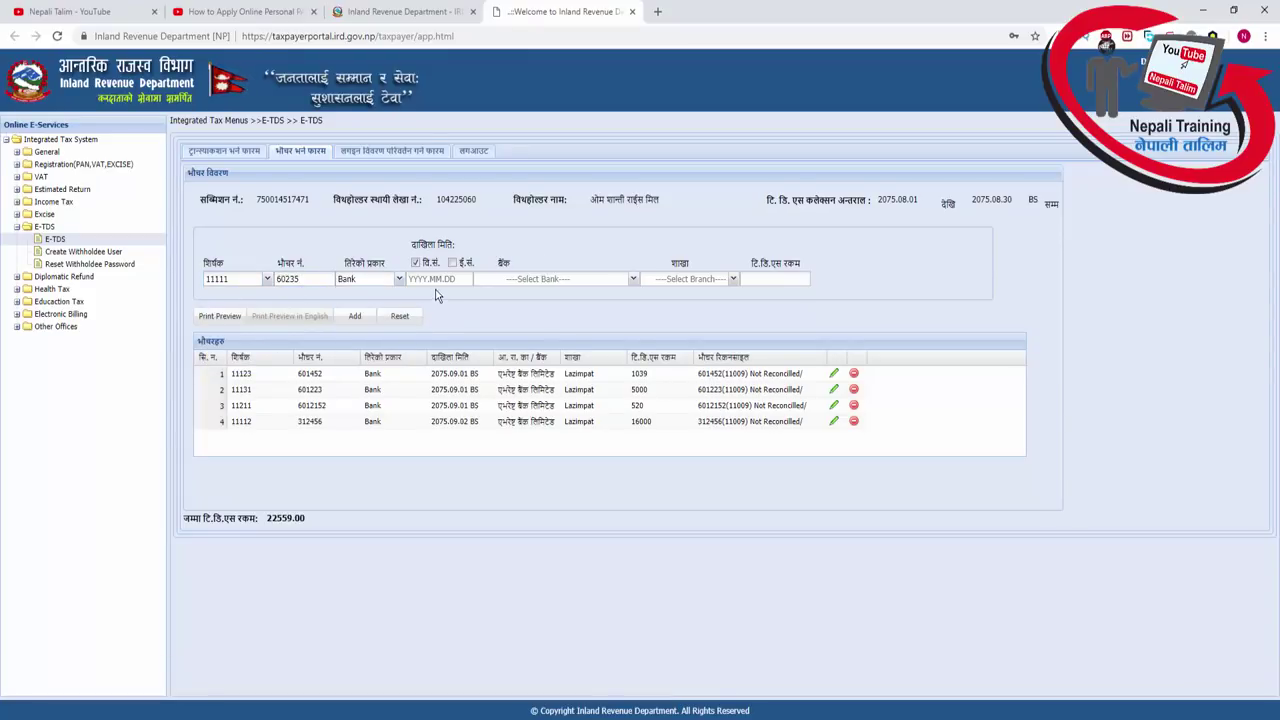
pyautogui.write('2075.09.01')
# Choose Everest Bank Limited, 014-Lazimpat, add the 3000 voucher and confirm the 25,559 grand total.
pyautogui.click(511, 279)
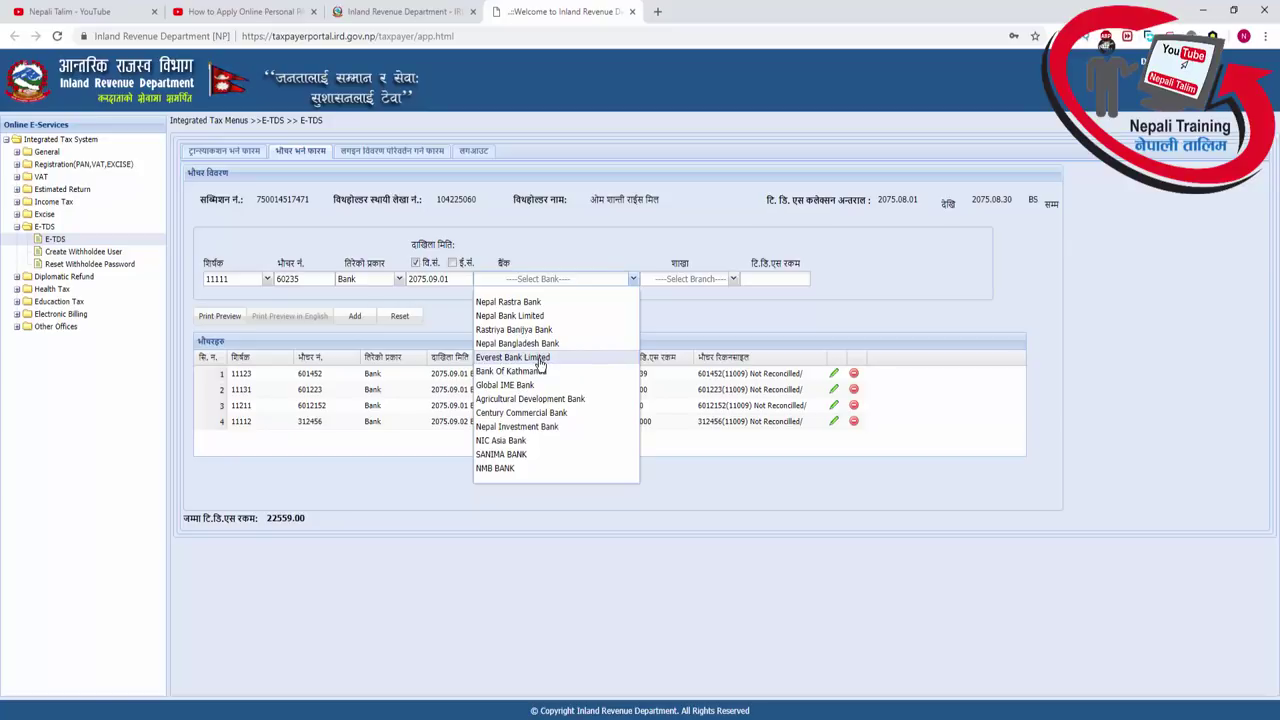
pyautogui.click(541, 360)
pyautogui.click(680, 280)
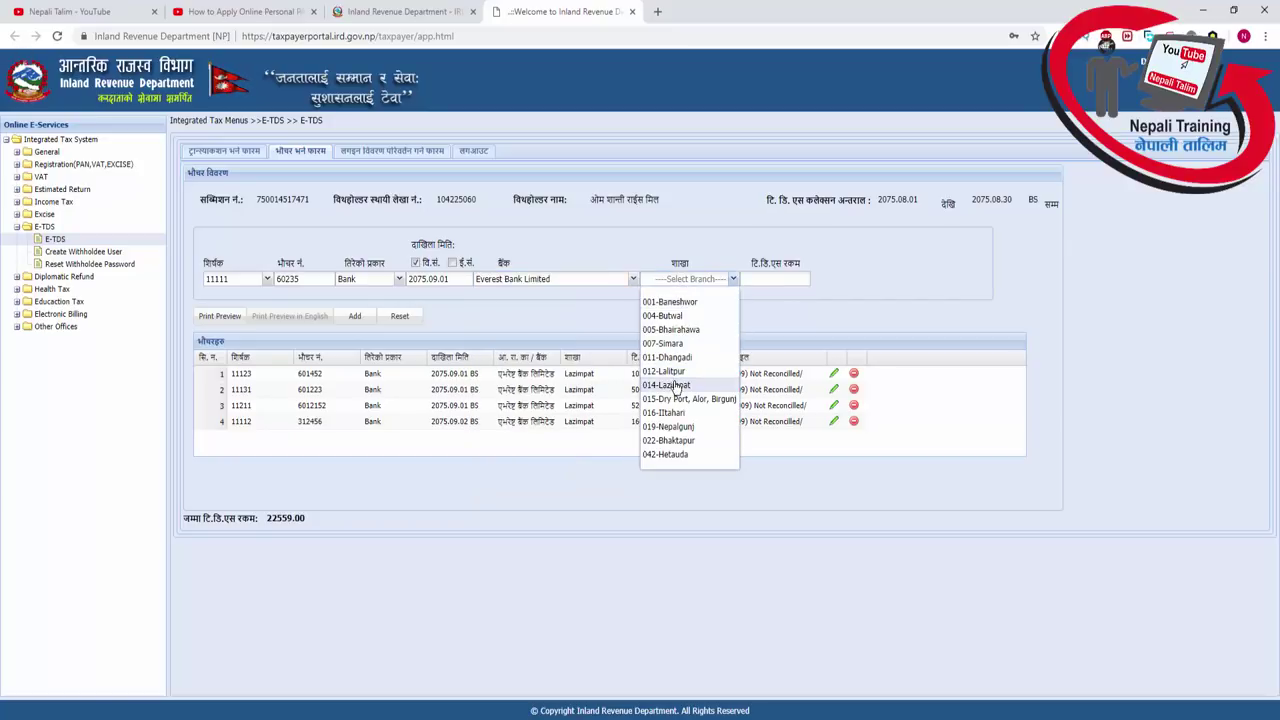
pyautogui.click(678, 385)
pyautogui.hotkey('alt', 'Tab')
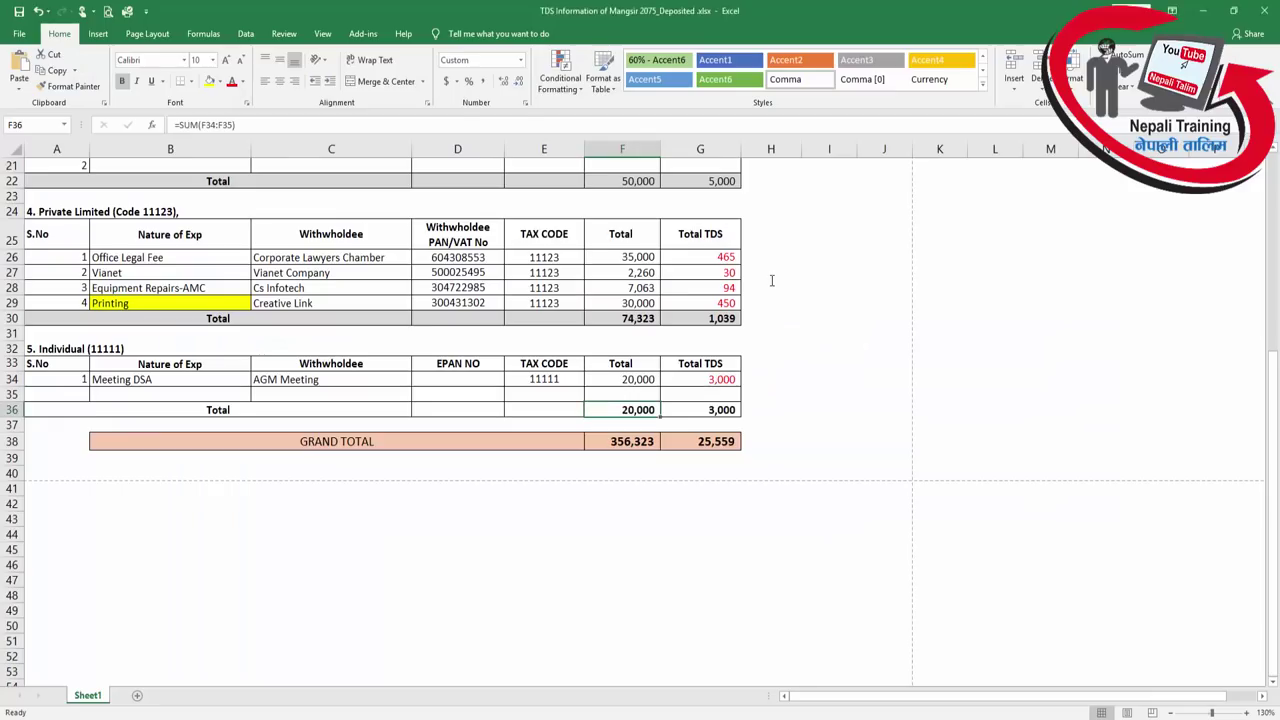
pyautogui.hotkey('alt', 'Tab')
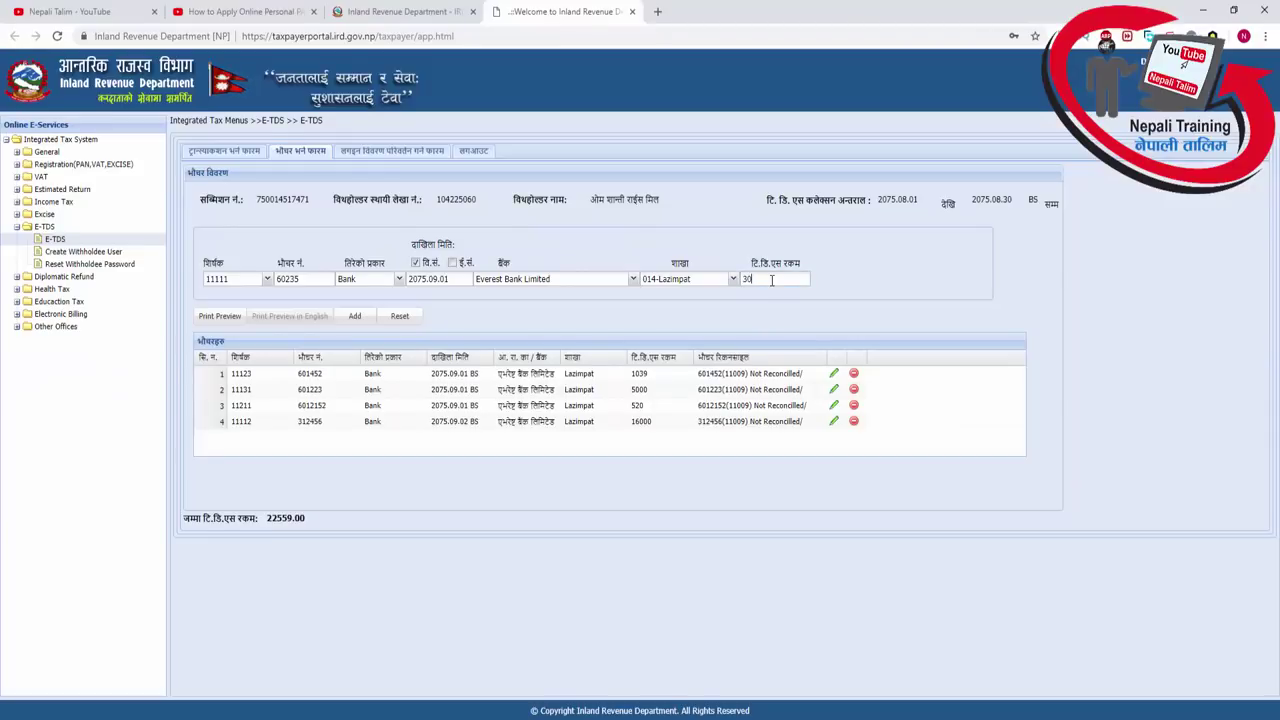
pyautogui.click(354, 315)
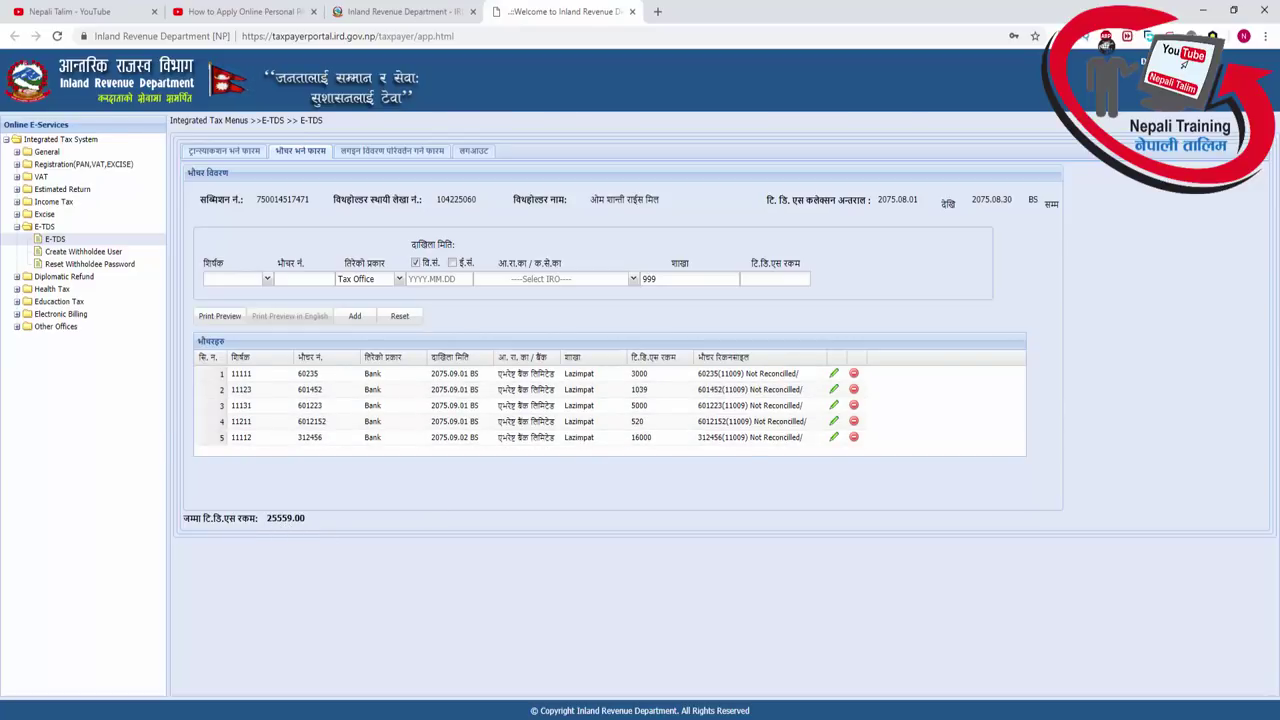
pyautogui.hotkey('alt', 'Tab')
pyautogui.click(716, 445)
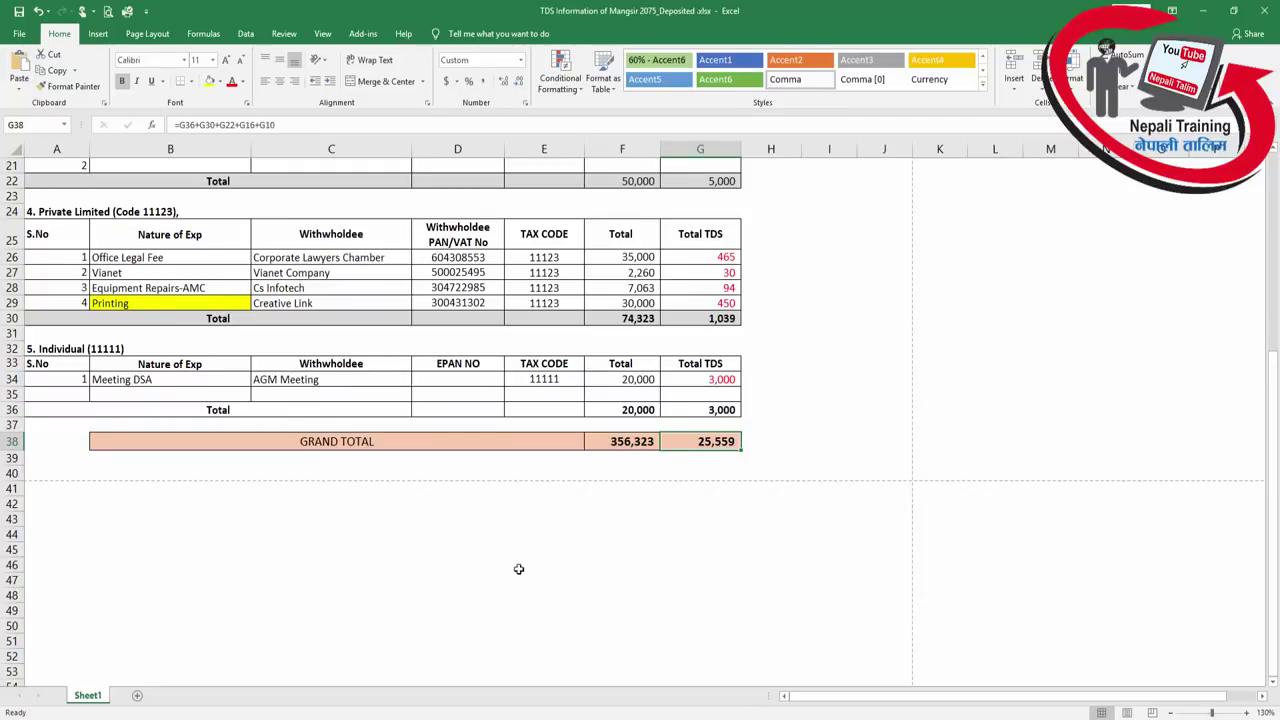
# Compare the 25559.00 voucher total with the withholdee form's 356723.00 payment and 25559.00 TDS totals.
pyautogui.hotkey('alt', 'Tab')
pyautogui.moveTo(276, 517); pyautogui.dragTo(293, 518)
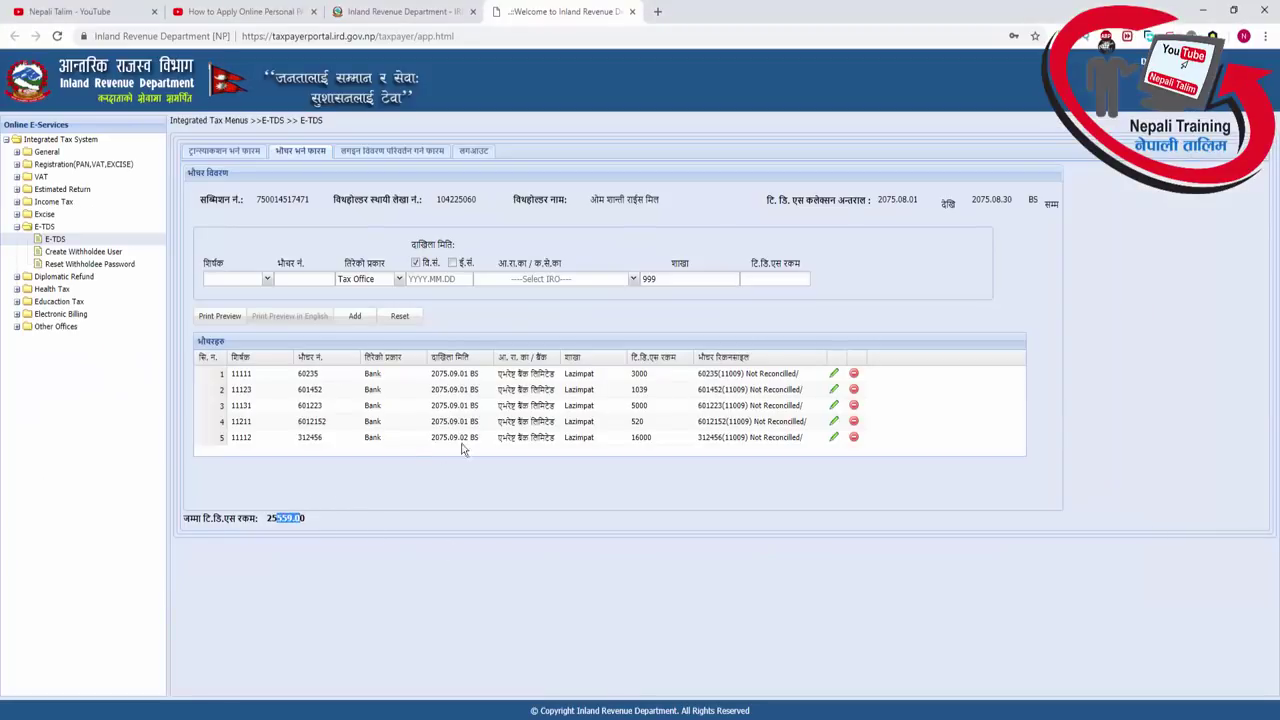
pyautogui.click(238, 155)
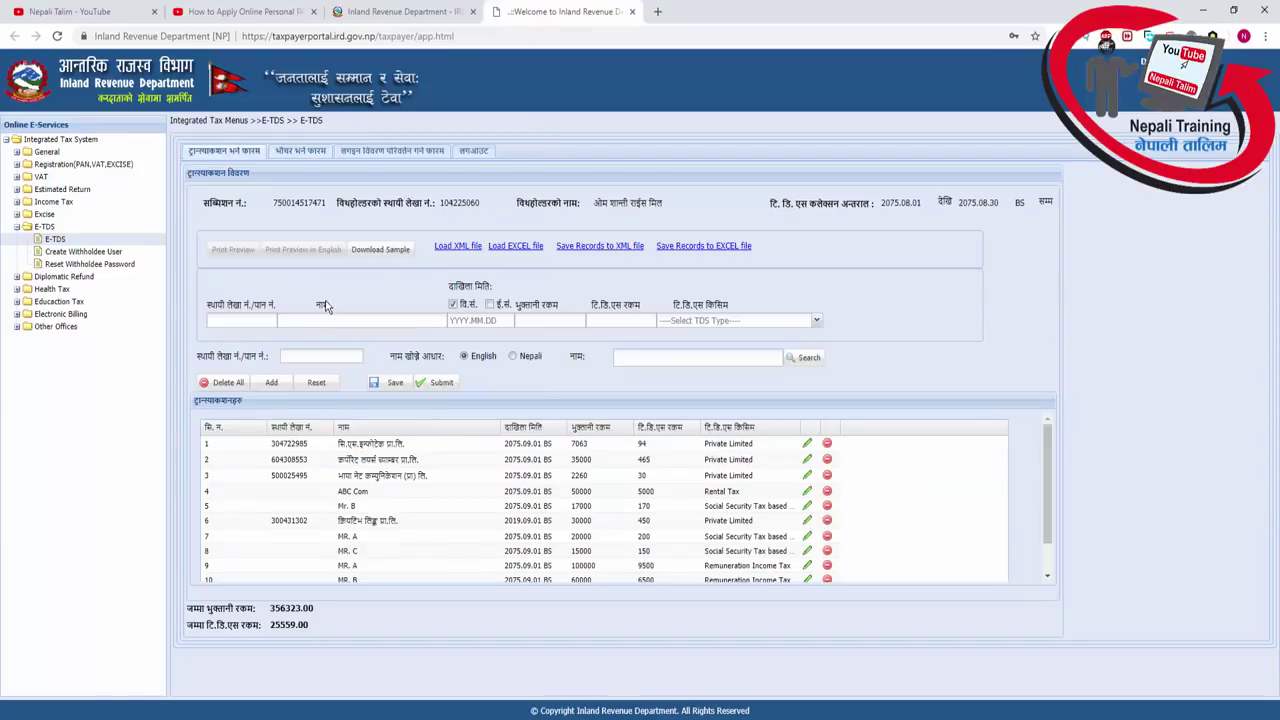
pyautogui.doubleClick(290, 609)
pyautogui.moveTo(297, 625); pyautogui.dragTo(269, 625)
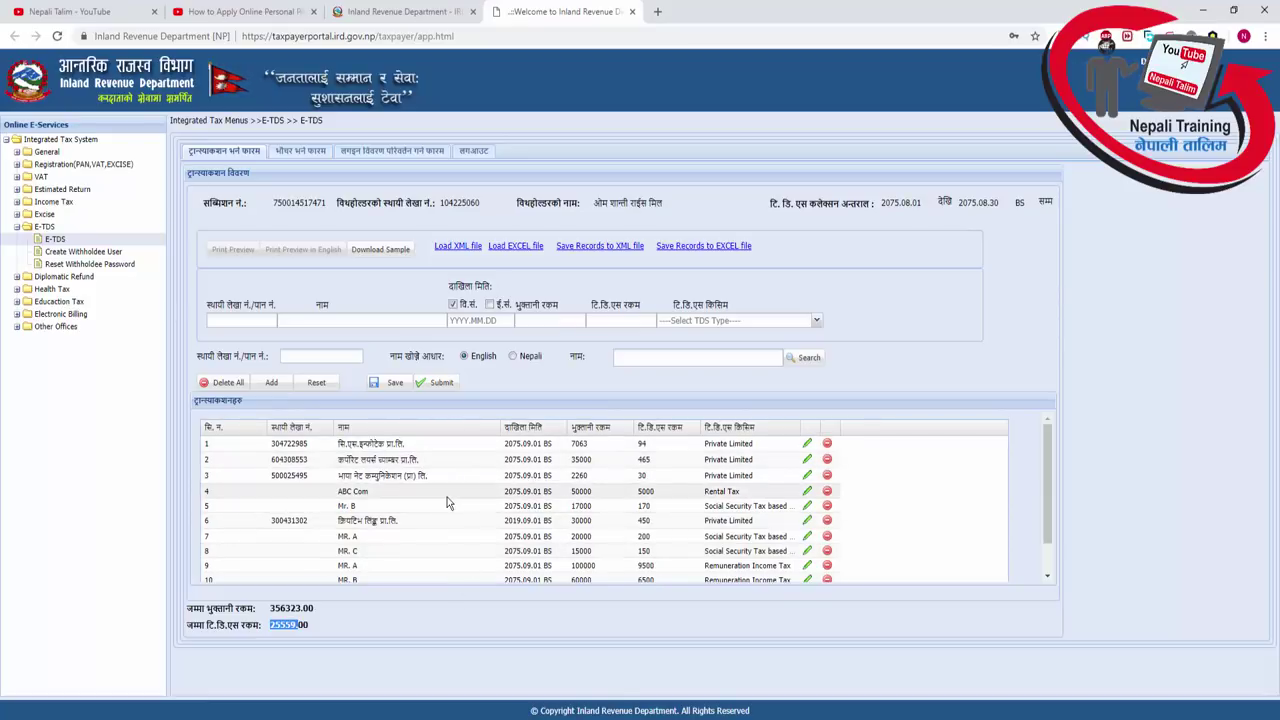
pyautogui.click(300, 152)
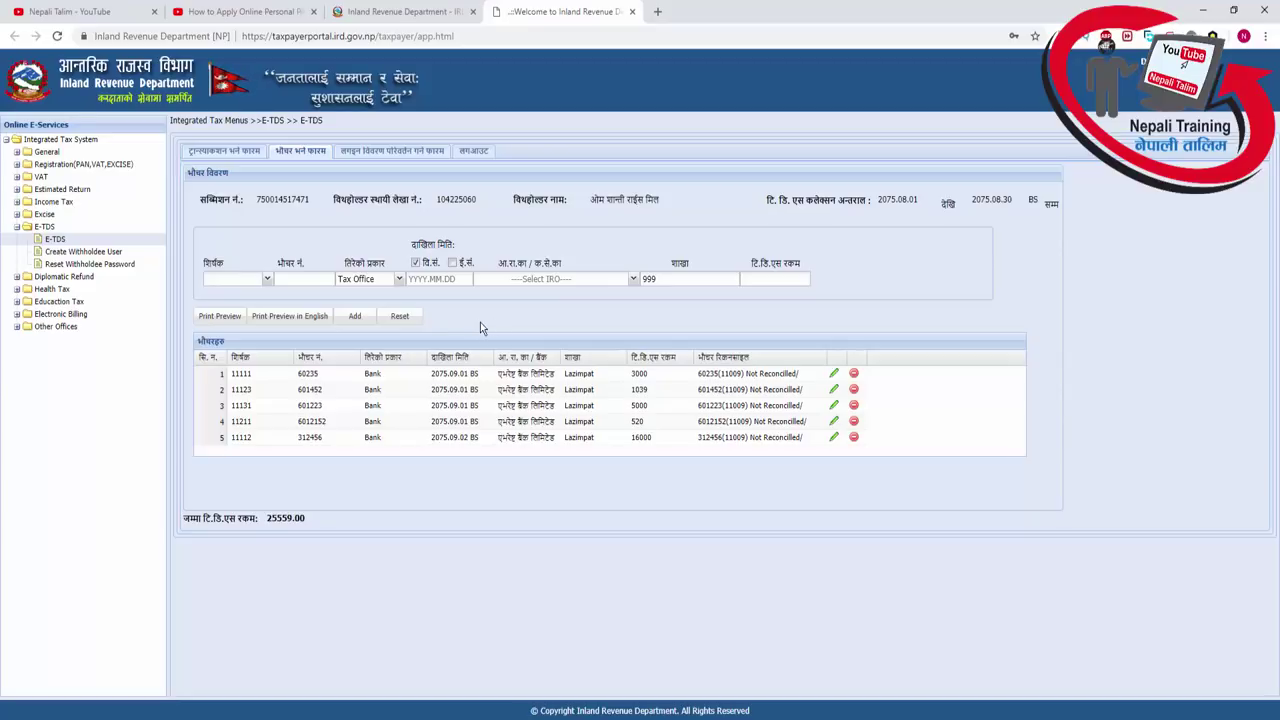
# Save the transaction records, OK the 'Successfully Saved' message and return to the voucher form.
pyautogui.click(245, 152)
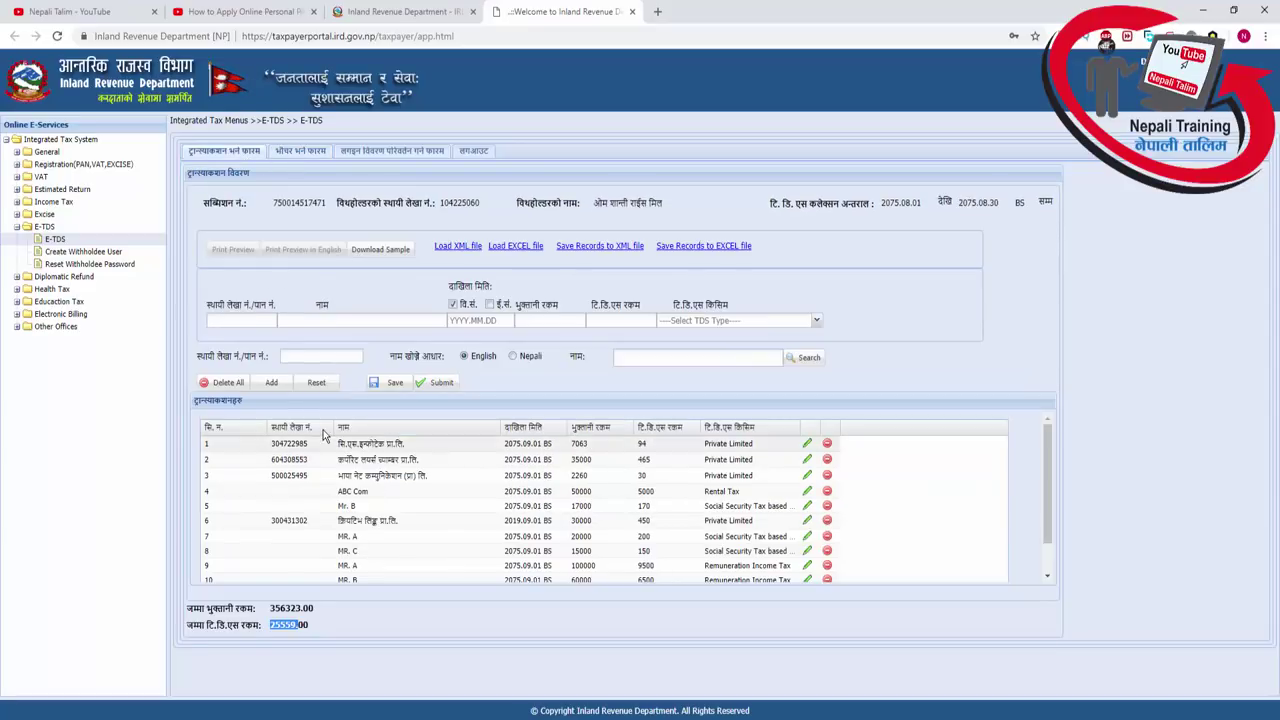
pyautogui.click(393, 388)
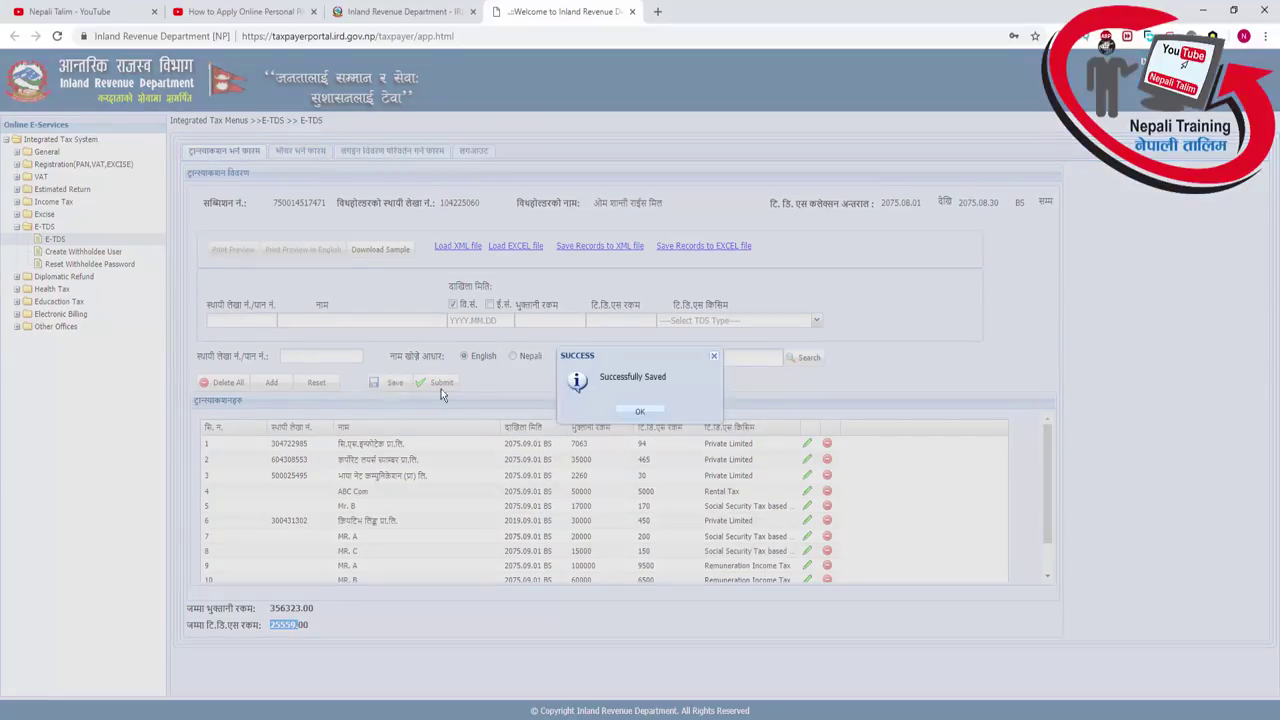
pyautogui.click(645, 418)
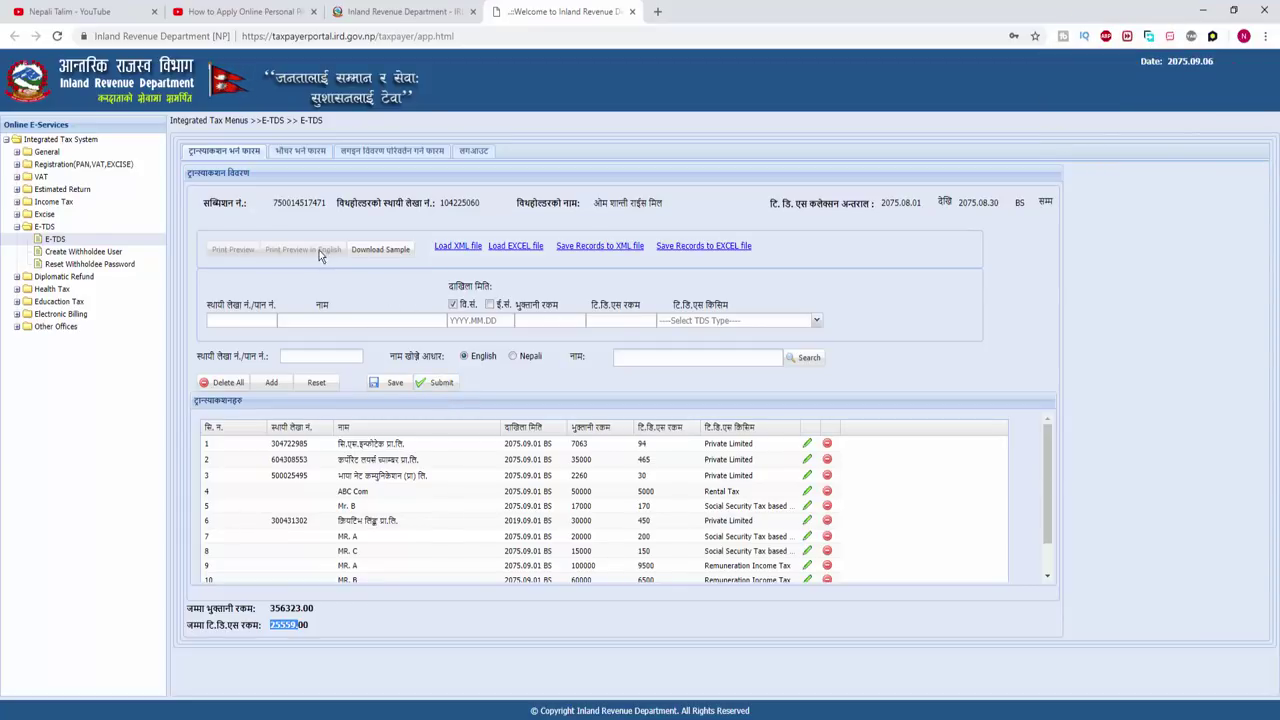
pyautogui.click(291, 152)
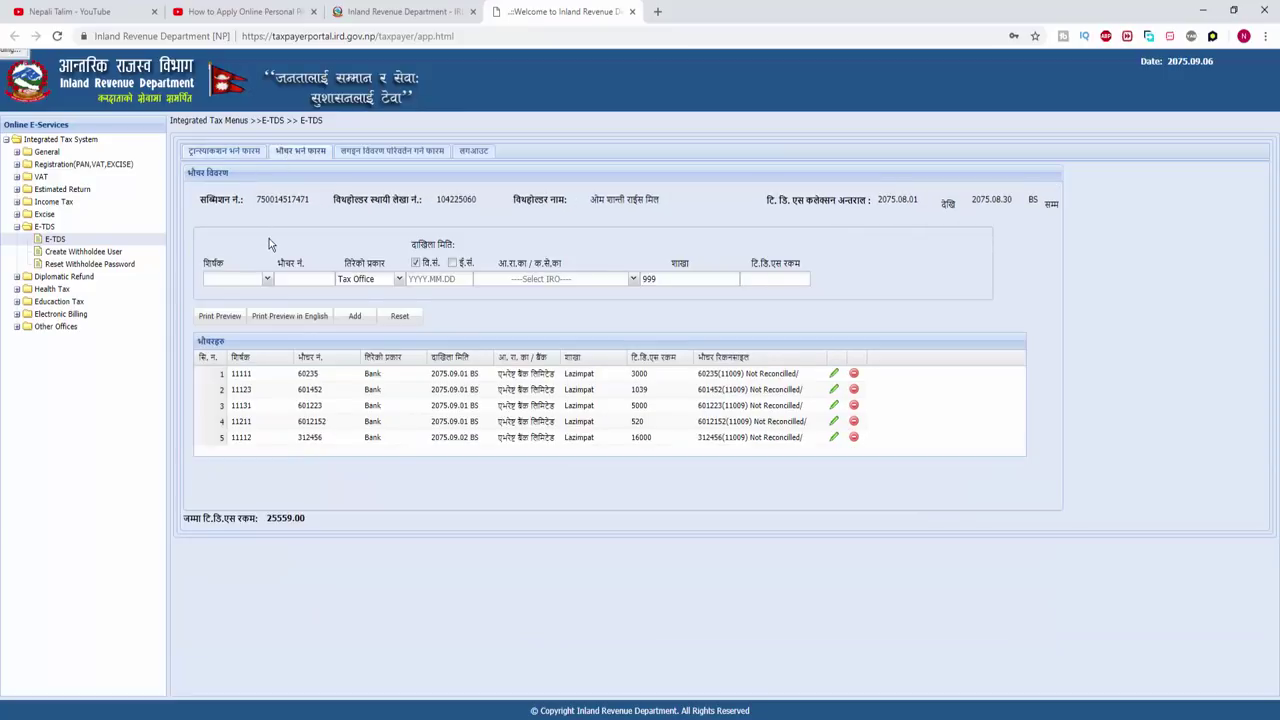
# Open the English TDS report preview maximized and read its header and withholdee details.
pyautogui.click(281, 325)
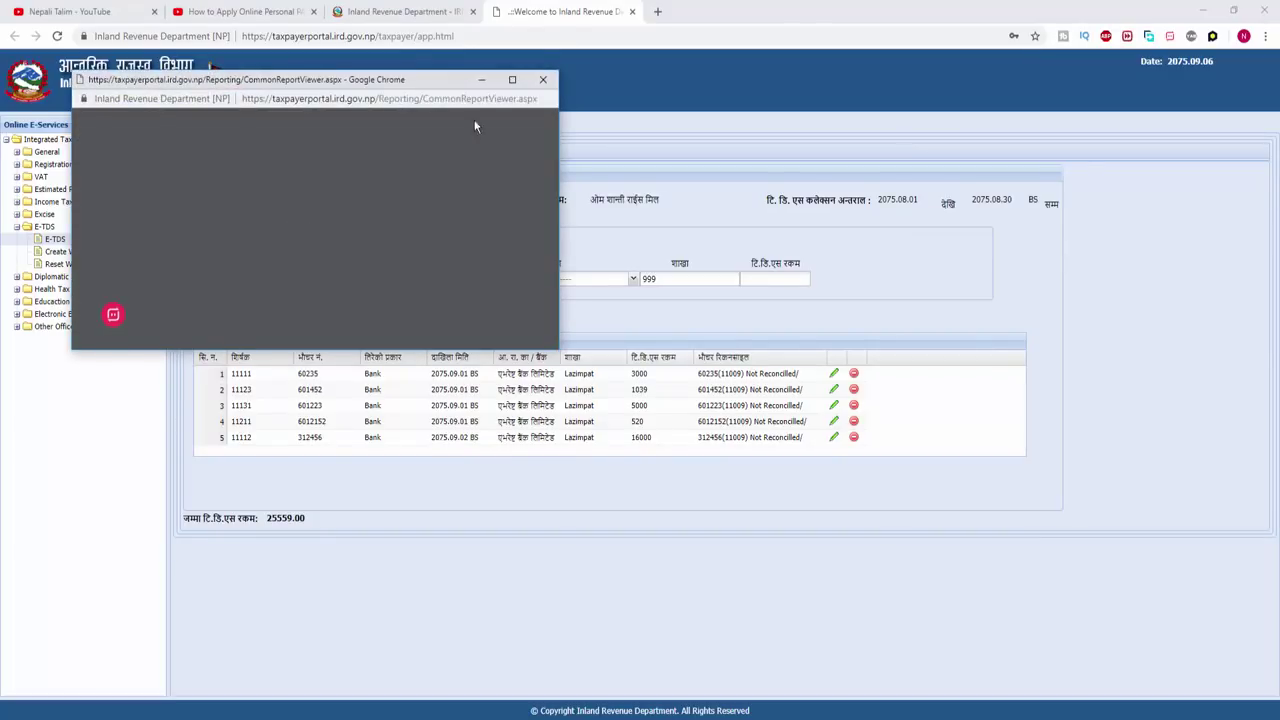
pyautogui.click(512, 80)
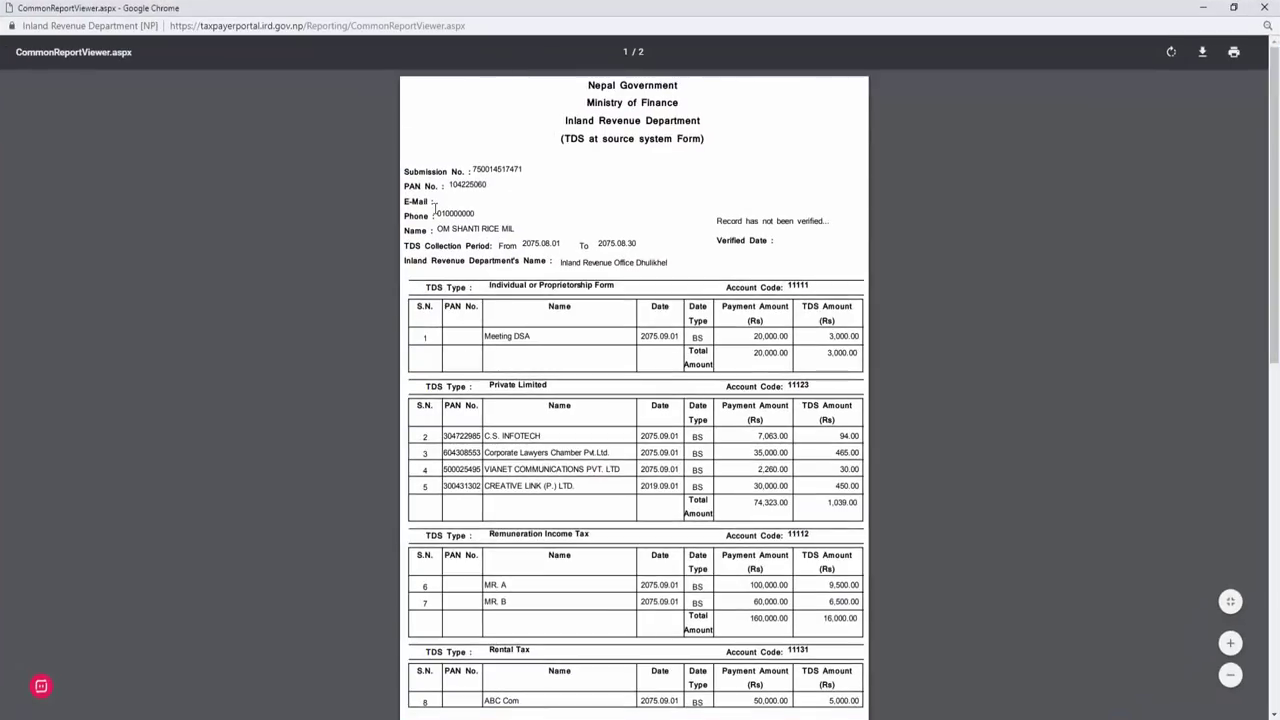
pyautogui.moveTo(430, 175); pyautogui.dragTo(489, 169)
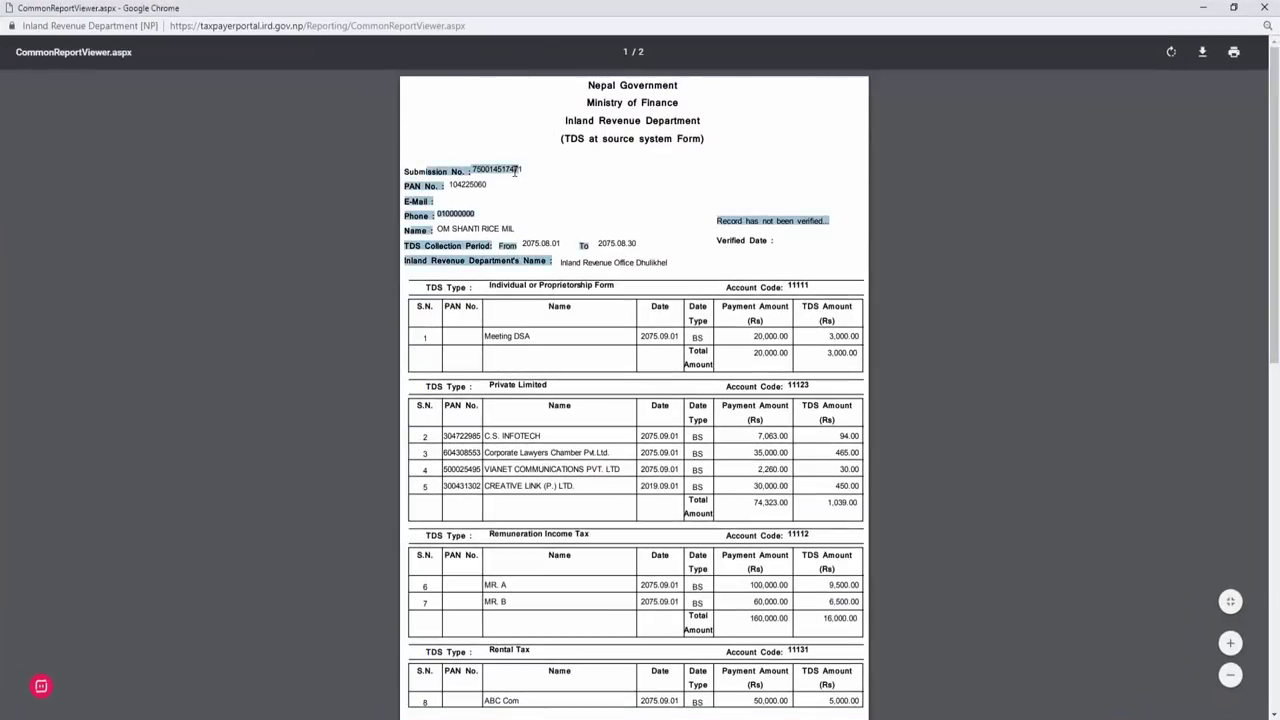
pyautogui.click(491, 180)
pyautogui.moveTo(452, 228); pyautogui.dragTo(507, 238)
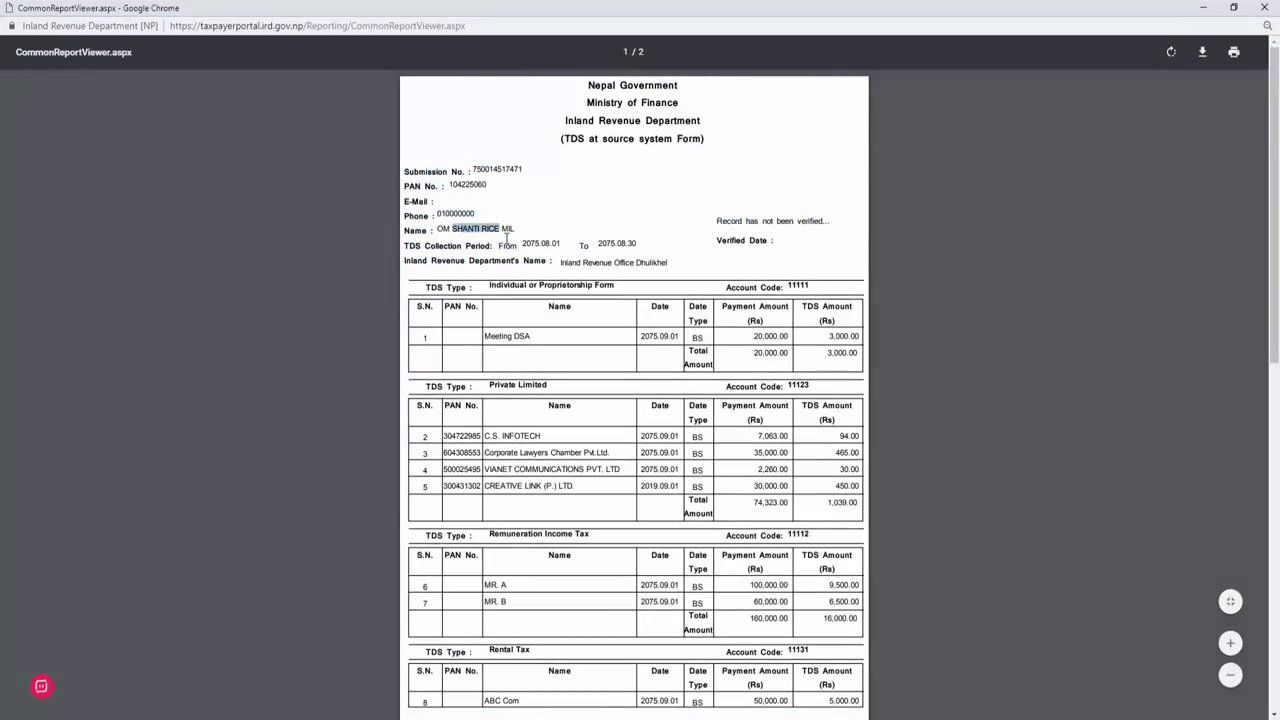
pyautogui.moveTo(458, 184); pyautogui.dragTo(503, 202)
pyautogui.click(503, 202)
pyautogui.moveTo(482, 338); pyautogui.dragTo(634, 328)
pyautogui.tripleClick(600, 284)
pyautogui.click(716, 320)
# Scroll through both report pages, check the record-not-verified notice, and close the report.
pyautogui.scroll(-8, 727, 327)
pyautogui.scroll(1, 724, 316)
pyautogui.scroll(1, 724, 316)
pyautogui.scroll(-2, 700, 320)
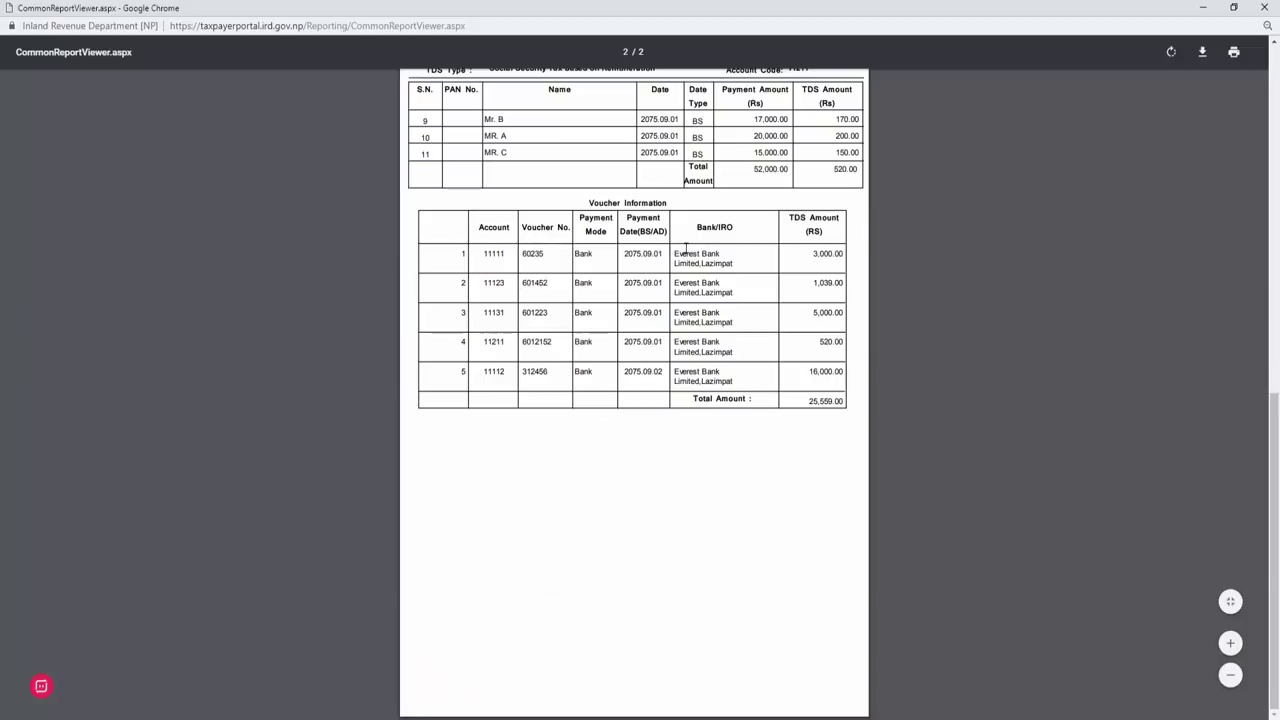
pyautogui.scroll(10, 578, 340)
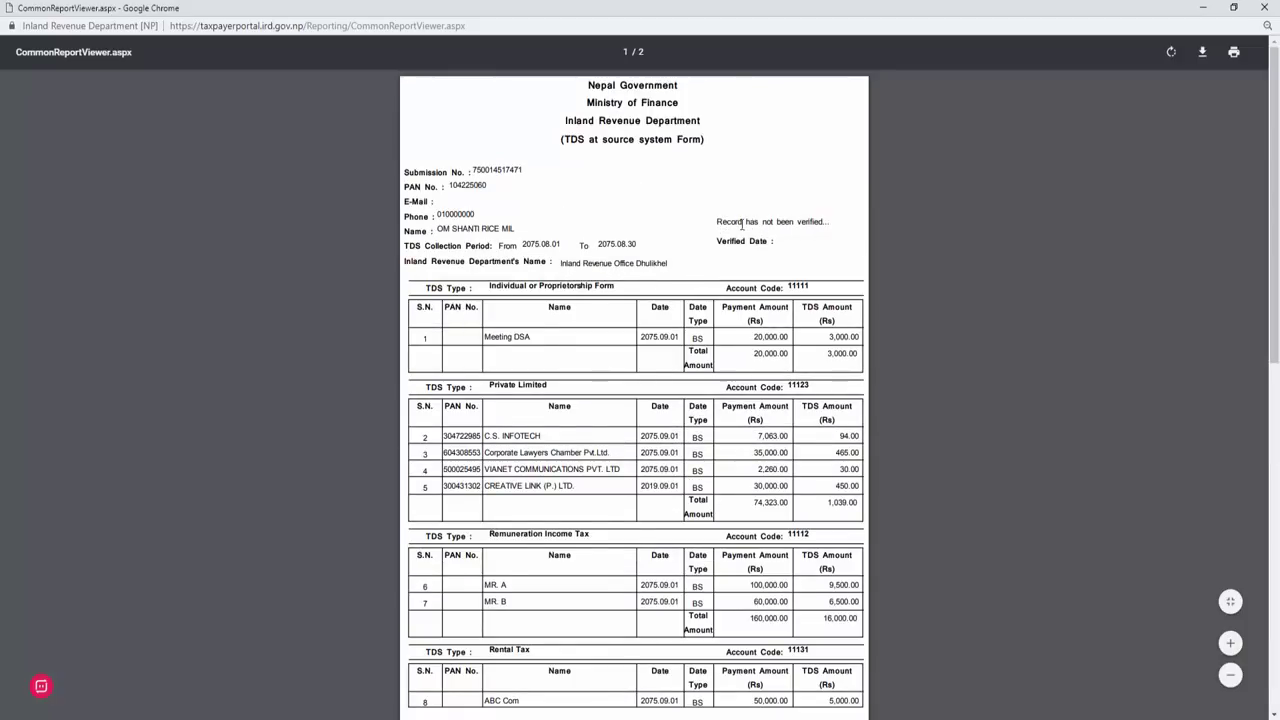
pyautogui.moveTo(828, 221); pyautogui.dragTo(718, 219)
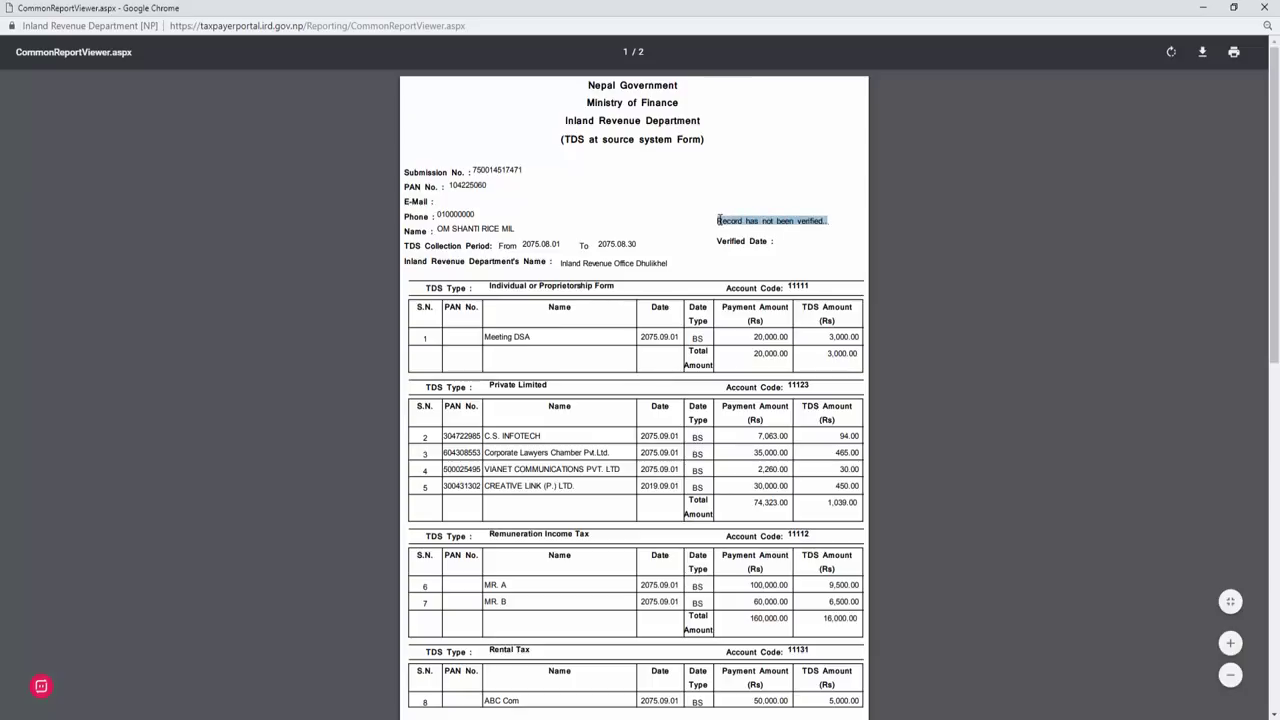
pyautogui.click(718, 220)
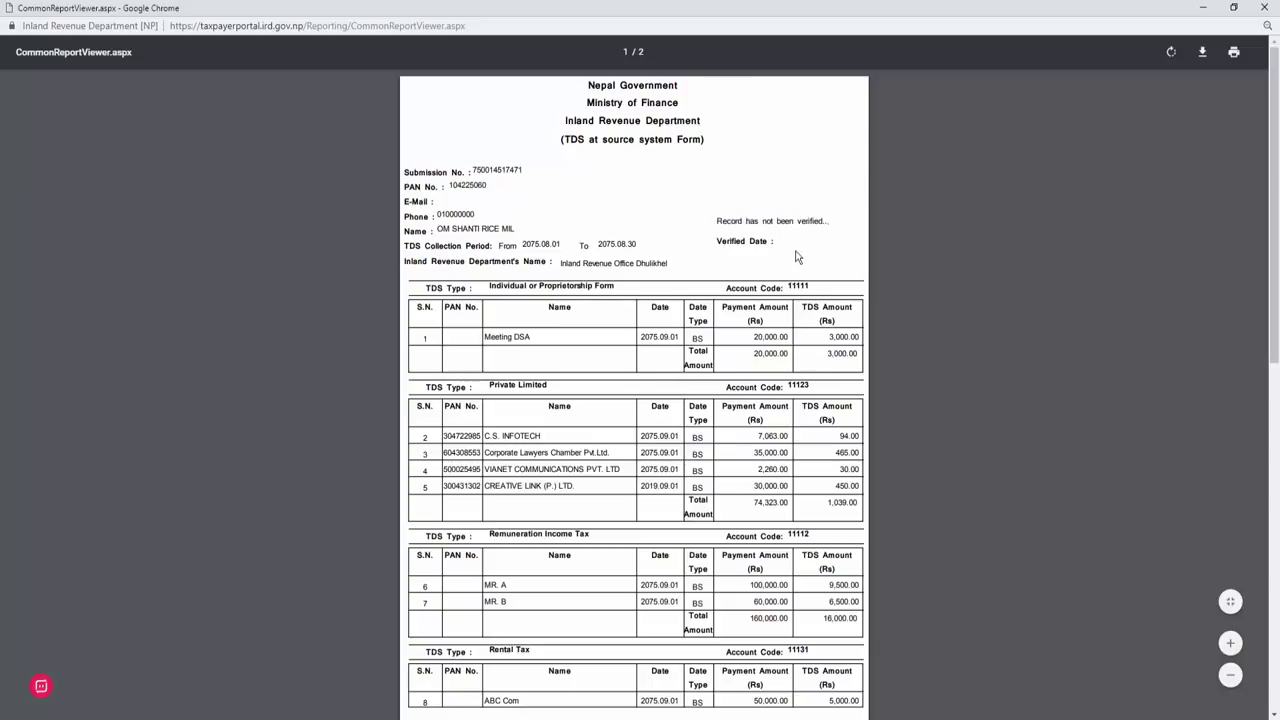
pyautogui.moveTo(520, 177); pyautogui.dragTo(493, 208)
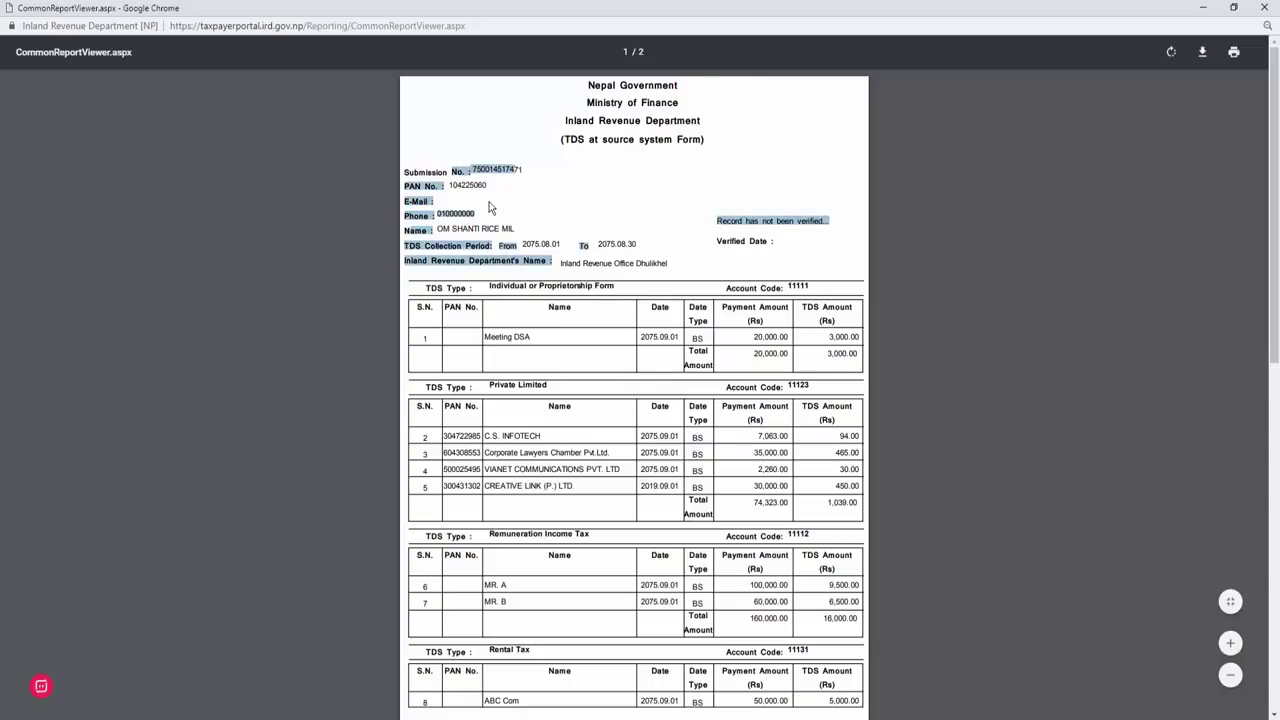
pyautogui.click(493, 208)
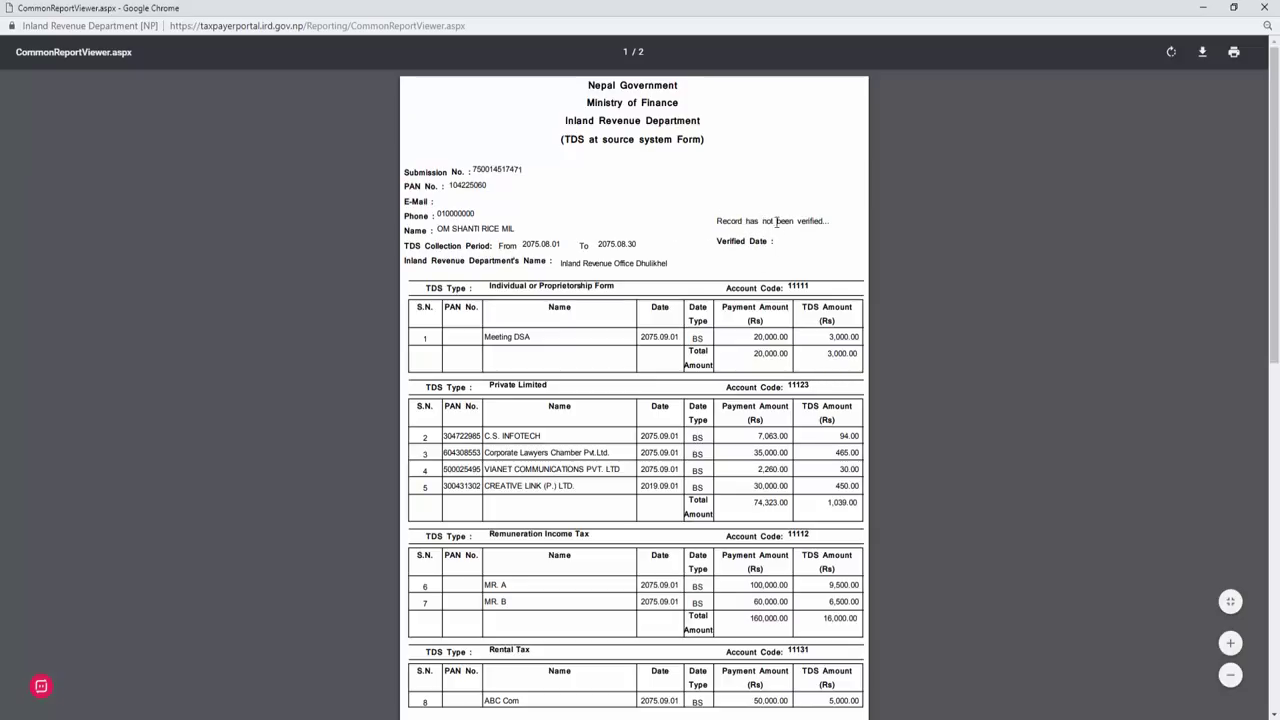
pyautogui.moveTo(758, 222); pyautogui.dragTo(824, 222)
pyautogui.click(828, 227)
pyautogui.click(1264, 7)
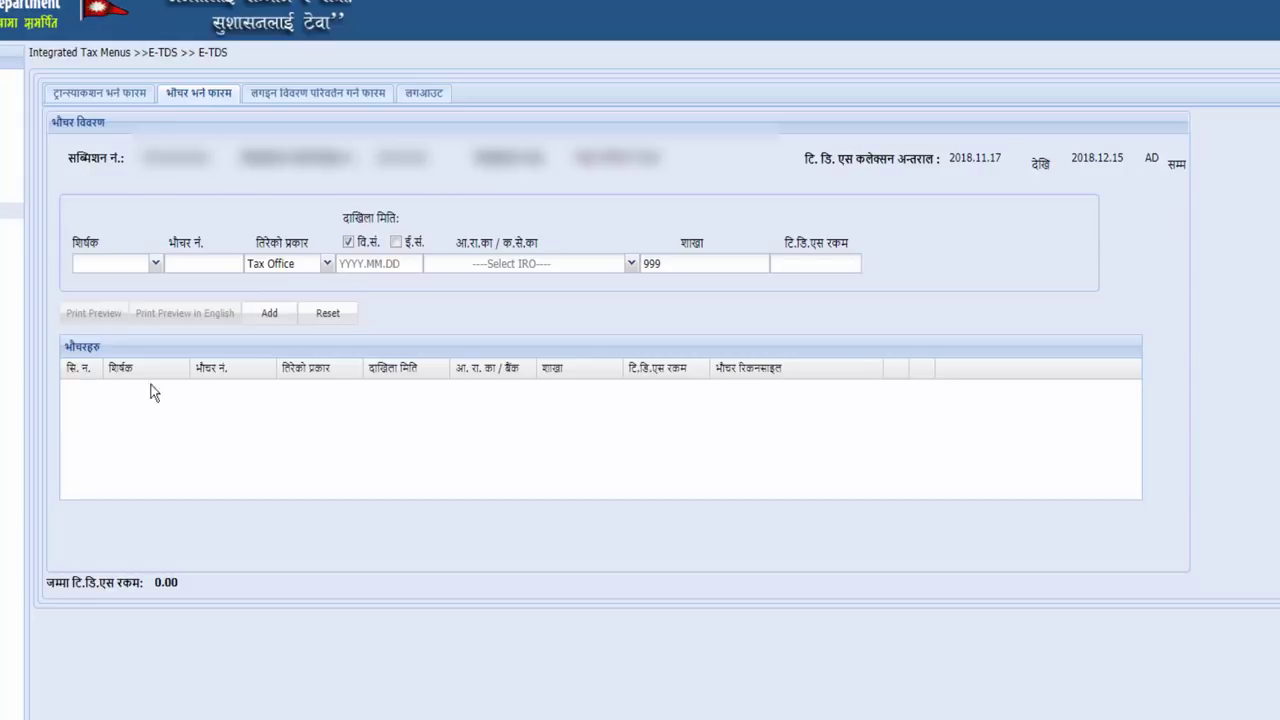
pyautogui.click(155, 264)
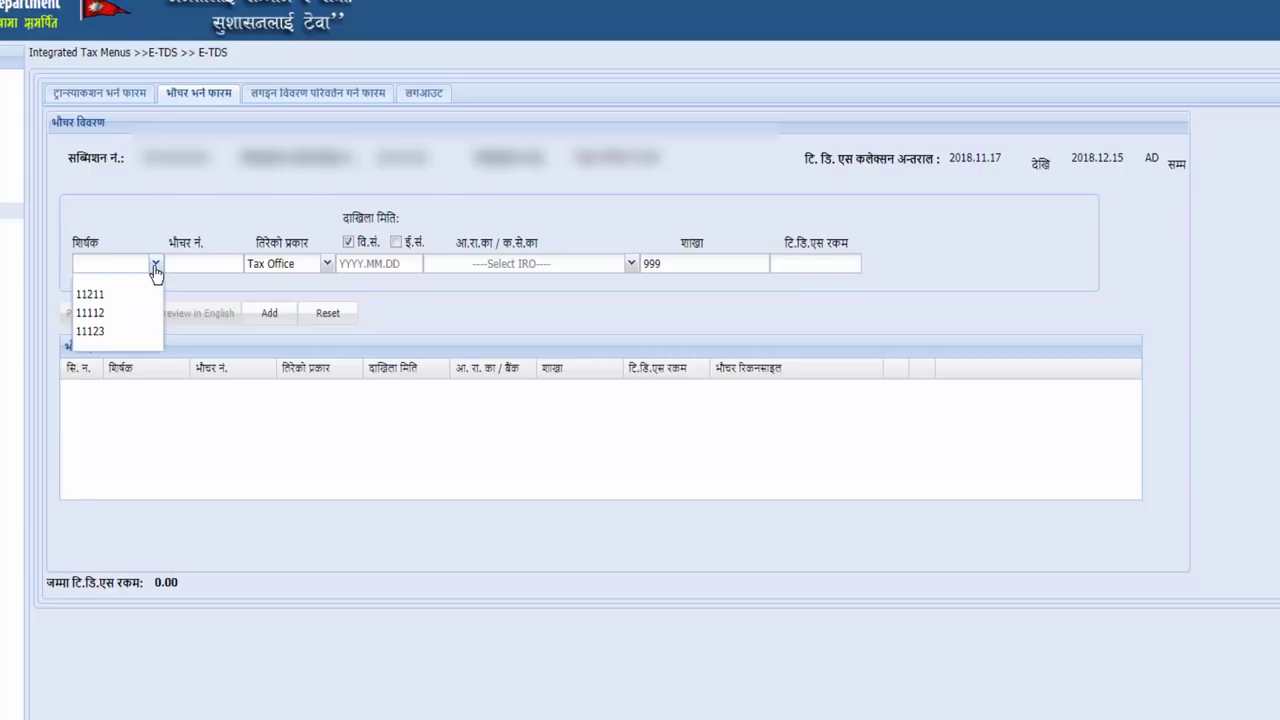
pyautogui.click(134, 313)
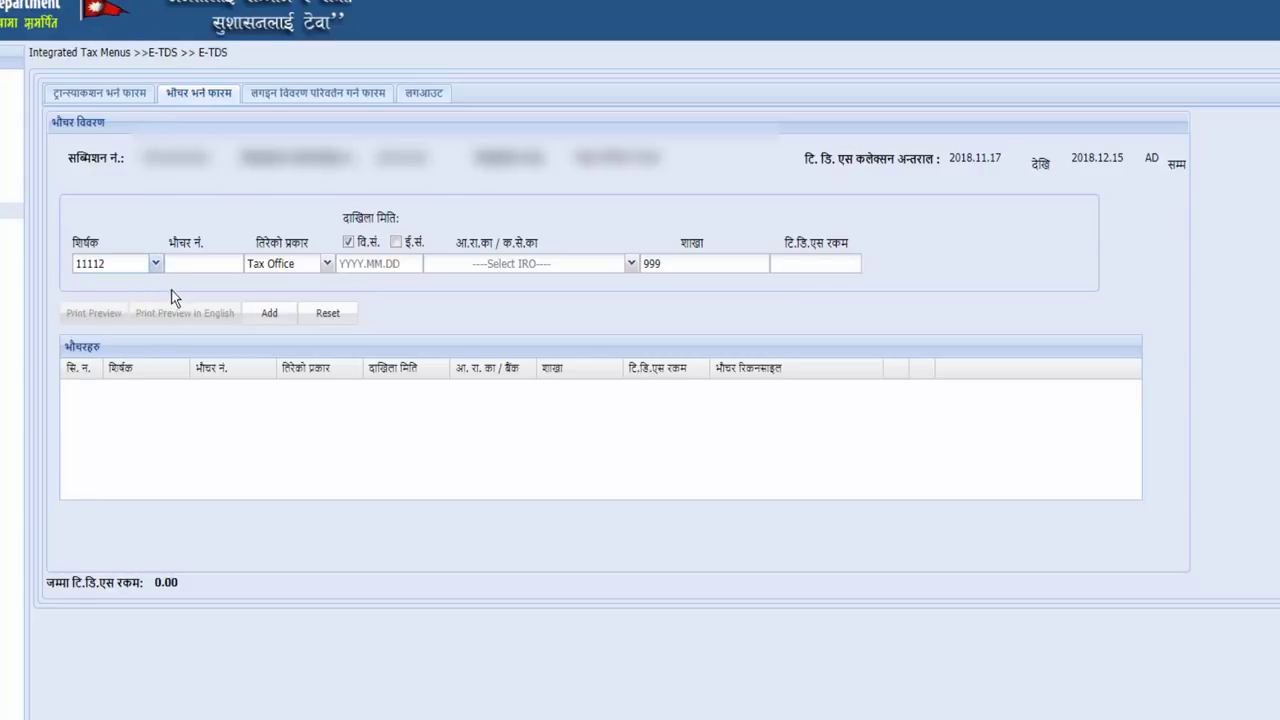
pyautogui.click(185, 271)
pyautogui.click(322, 267)
pyautogui.click(305, 306)
pyautogui.click(364, 266)
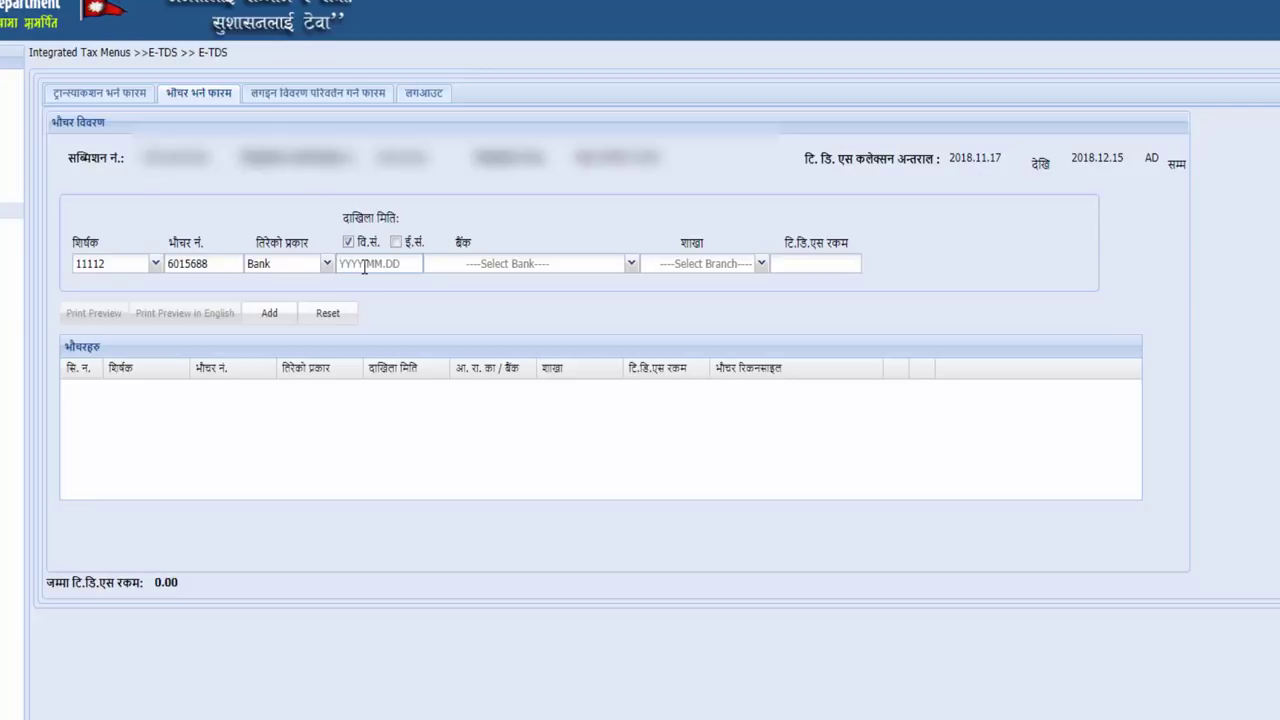
pyautogui.write('2075.08.28')
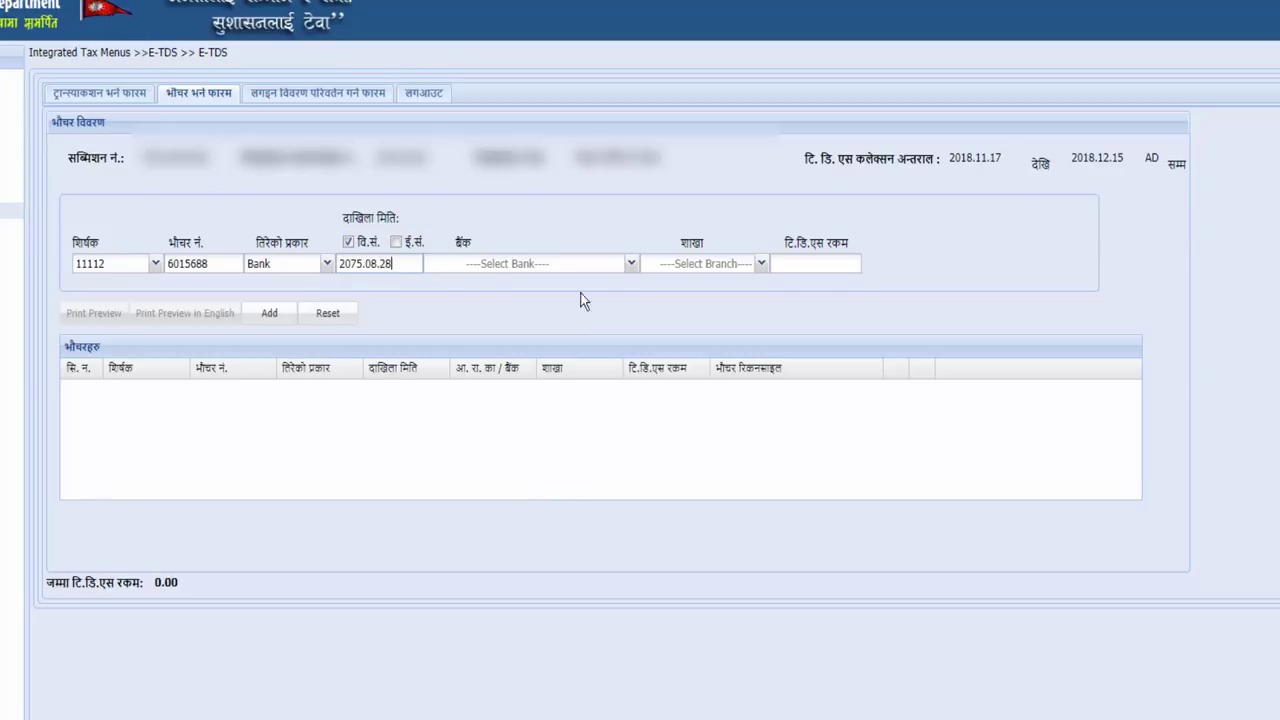
# Select Everest Bank Limited, 014-Lazimpat, add 37656 and widen the reconcile column.
pyautogui.click(589, 268)
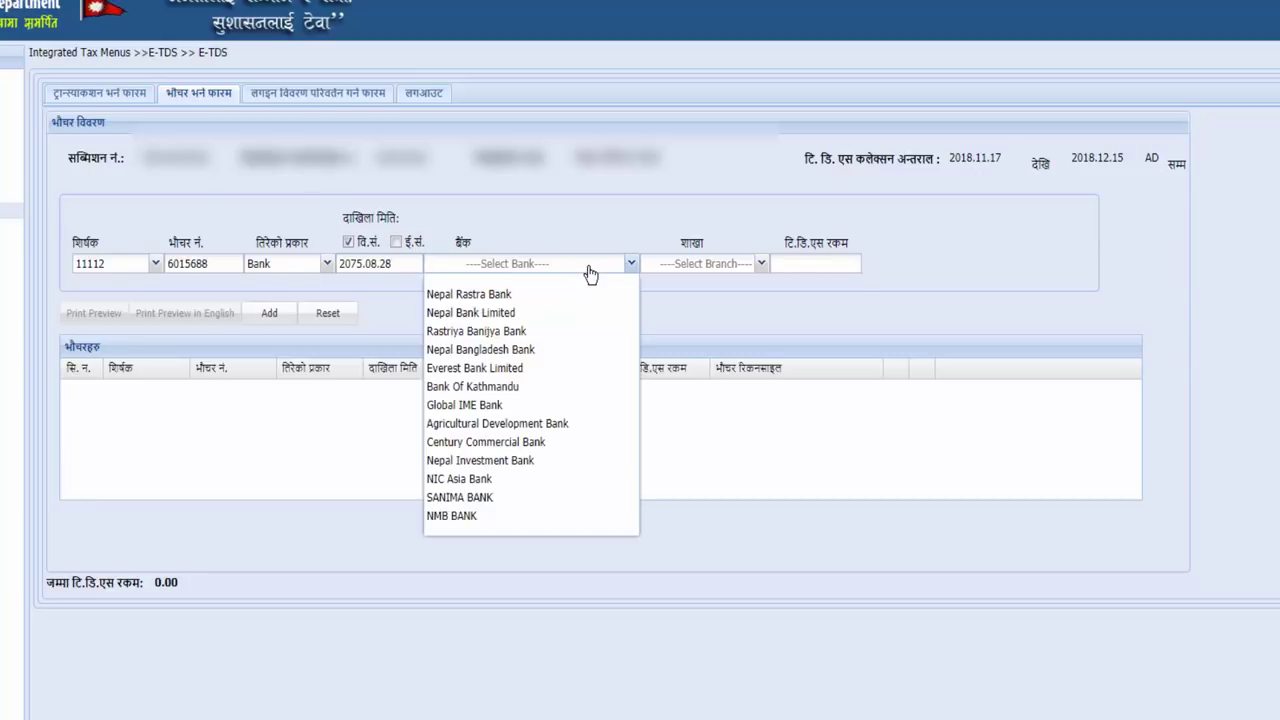
pyautogui.click(540, 369)
pyautogui.click(687, 268)
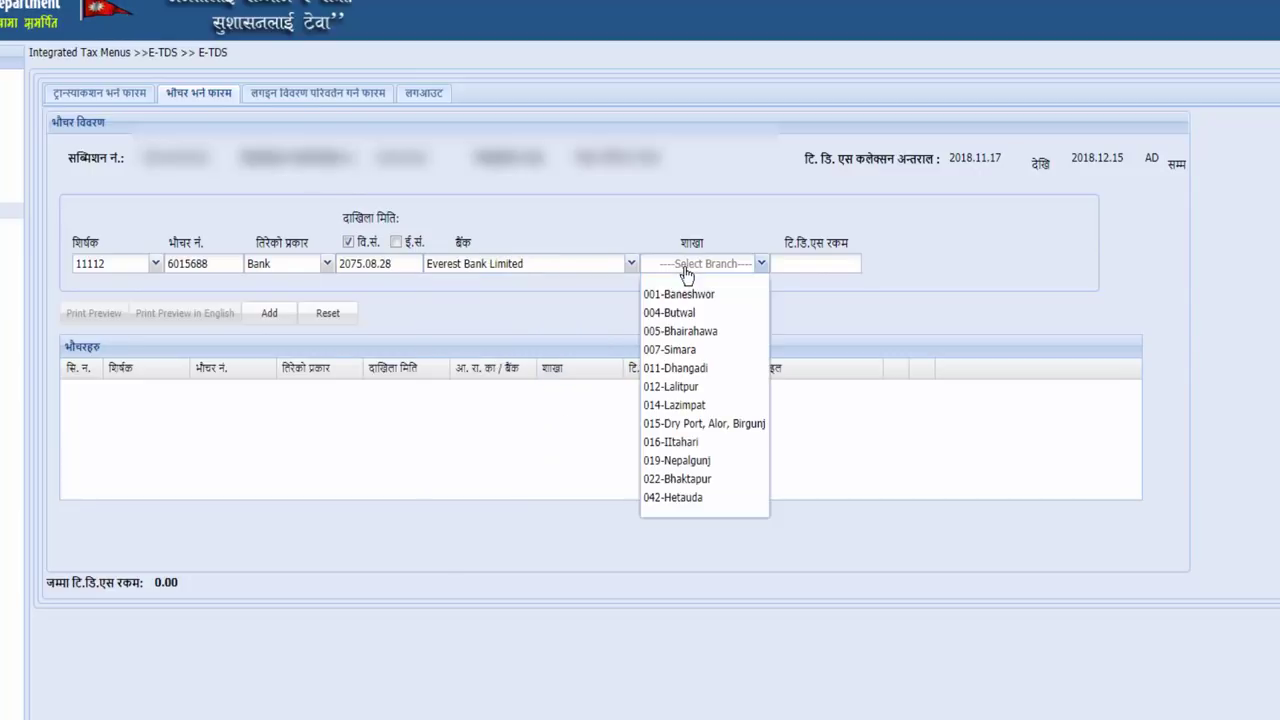
pyautogui.click(690, 405)
pyautogui.click(783, 264)
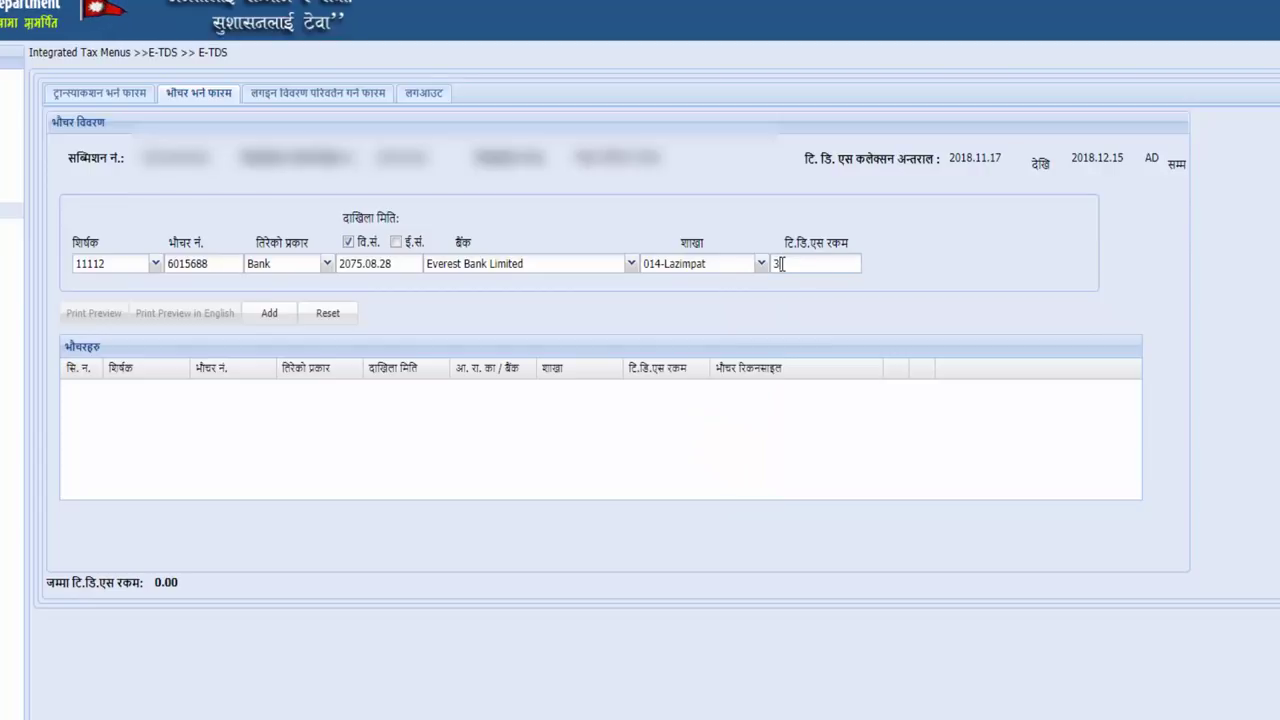
pyautogui.write('37656')
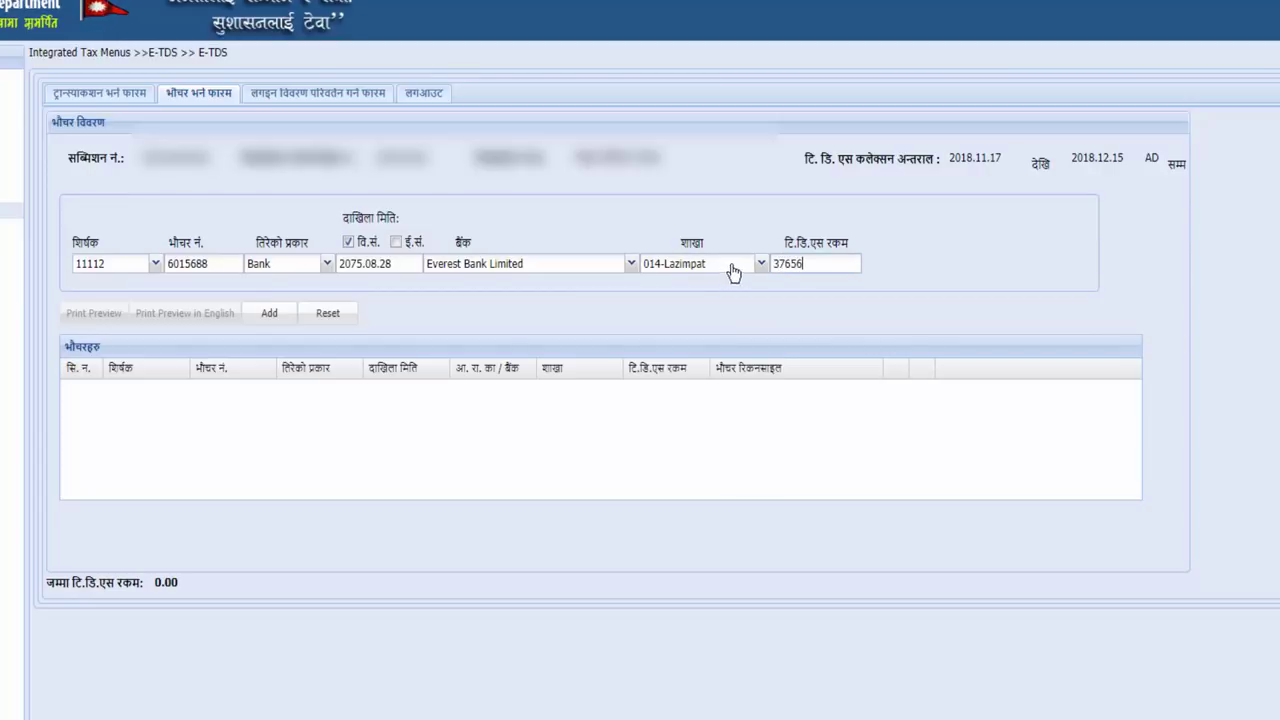
pyautogui.click(270, 314)
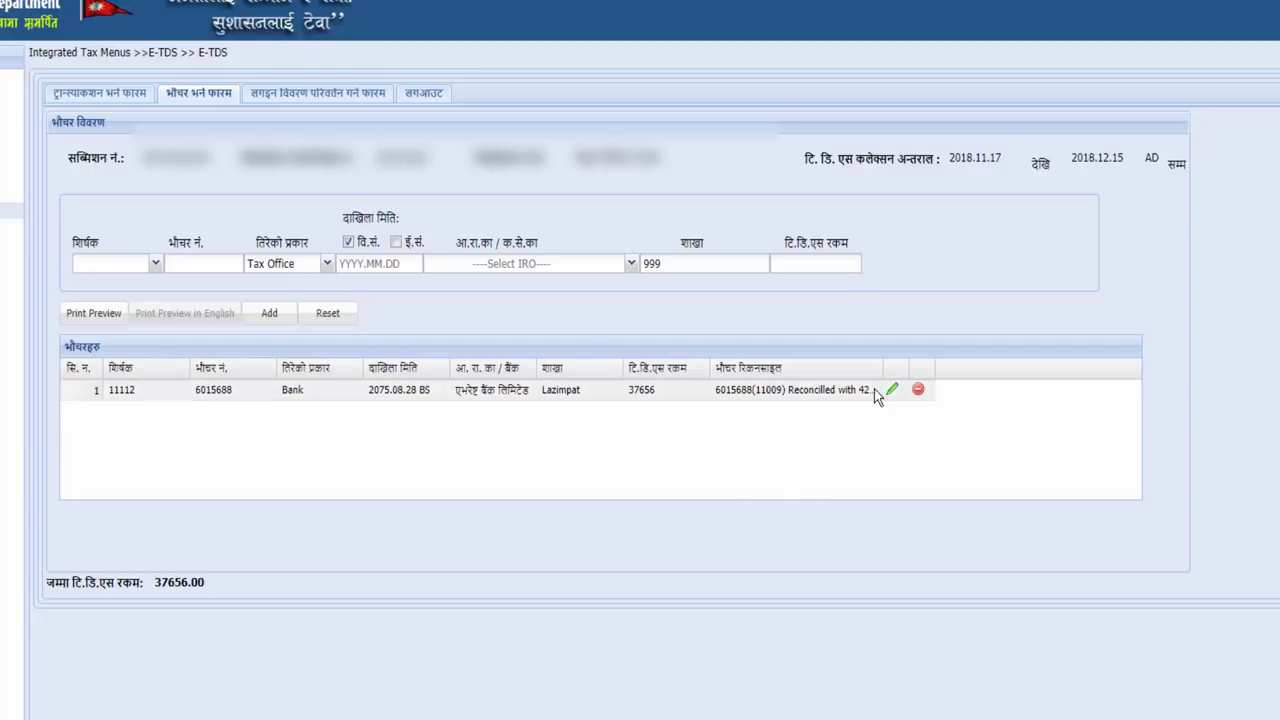
pyautogui.moveTo(885, 369); pyautogui.dragTo(918, 385)
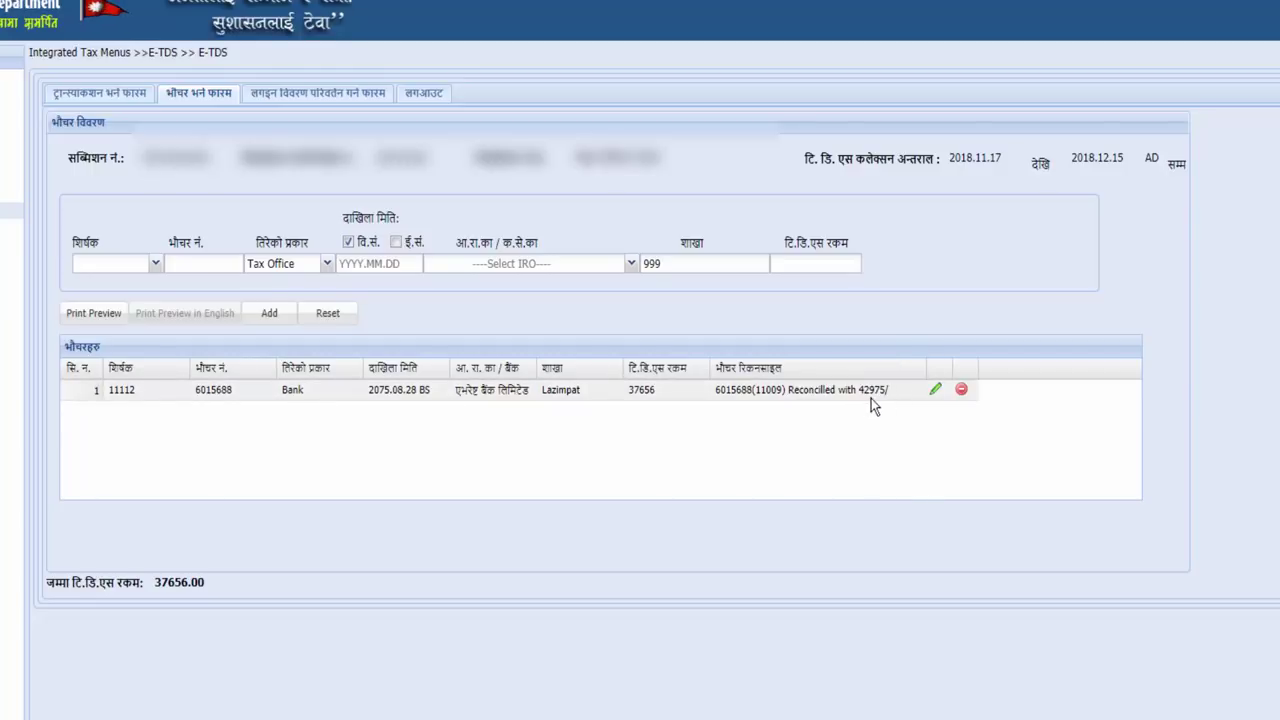